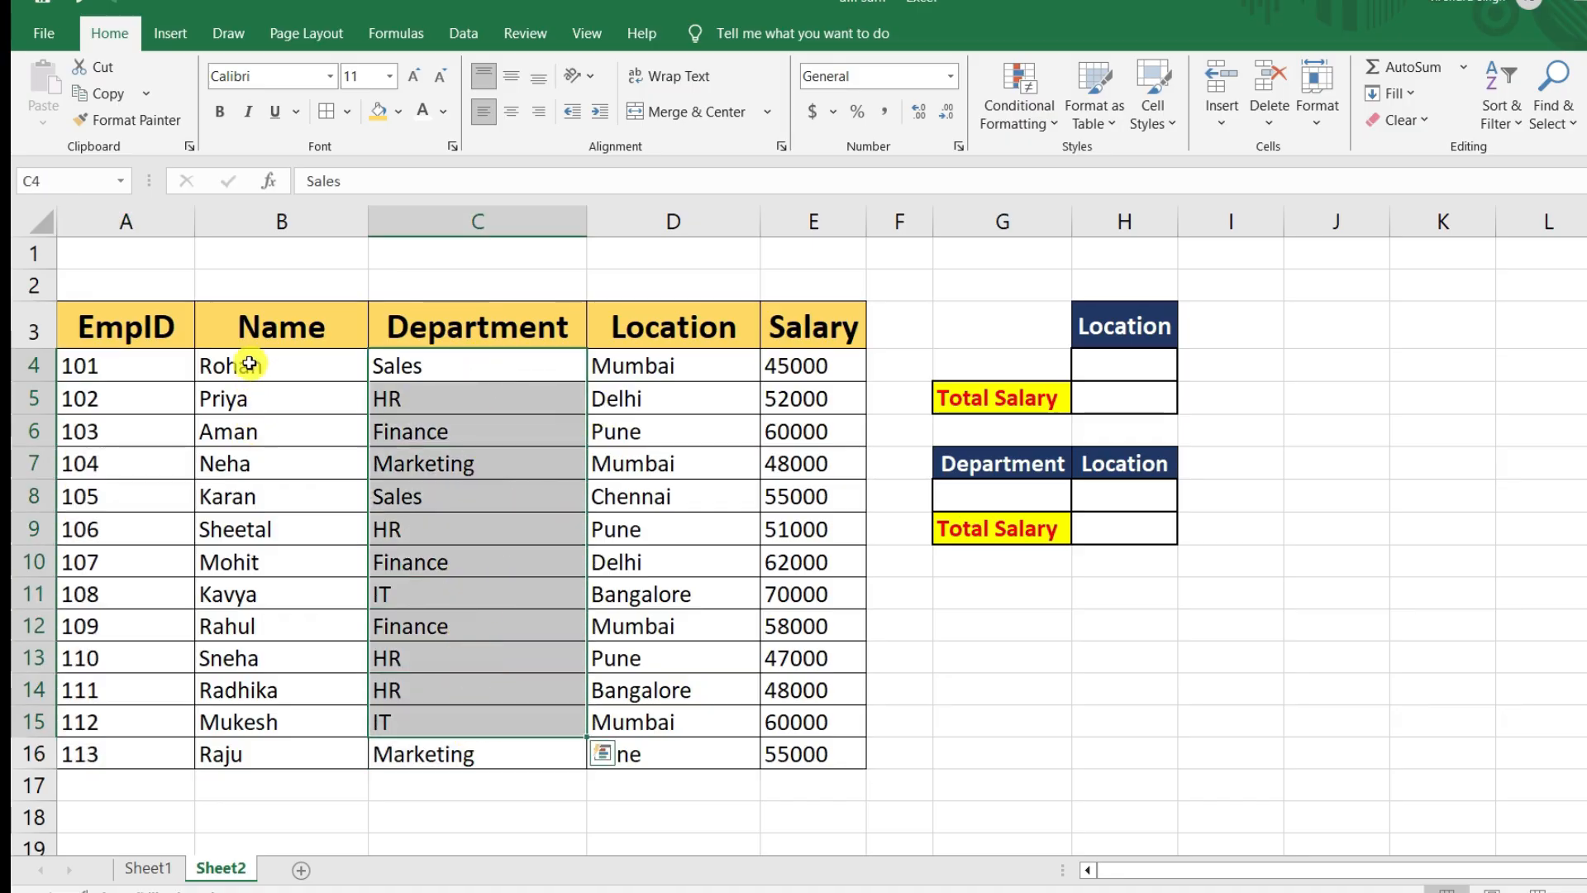
Examine the Location and Salary columns of the employee table, rows 4 to 16
left_click(653, 381)
left_click_drag(653, 381, 659, 754)
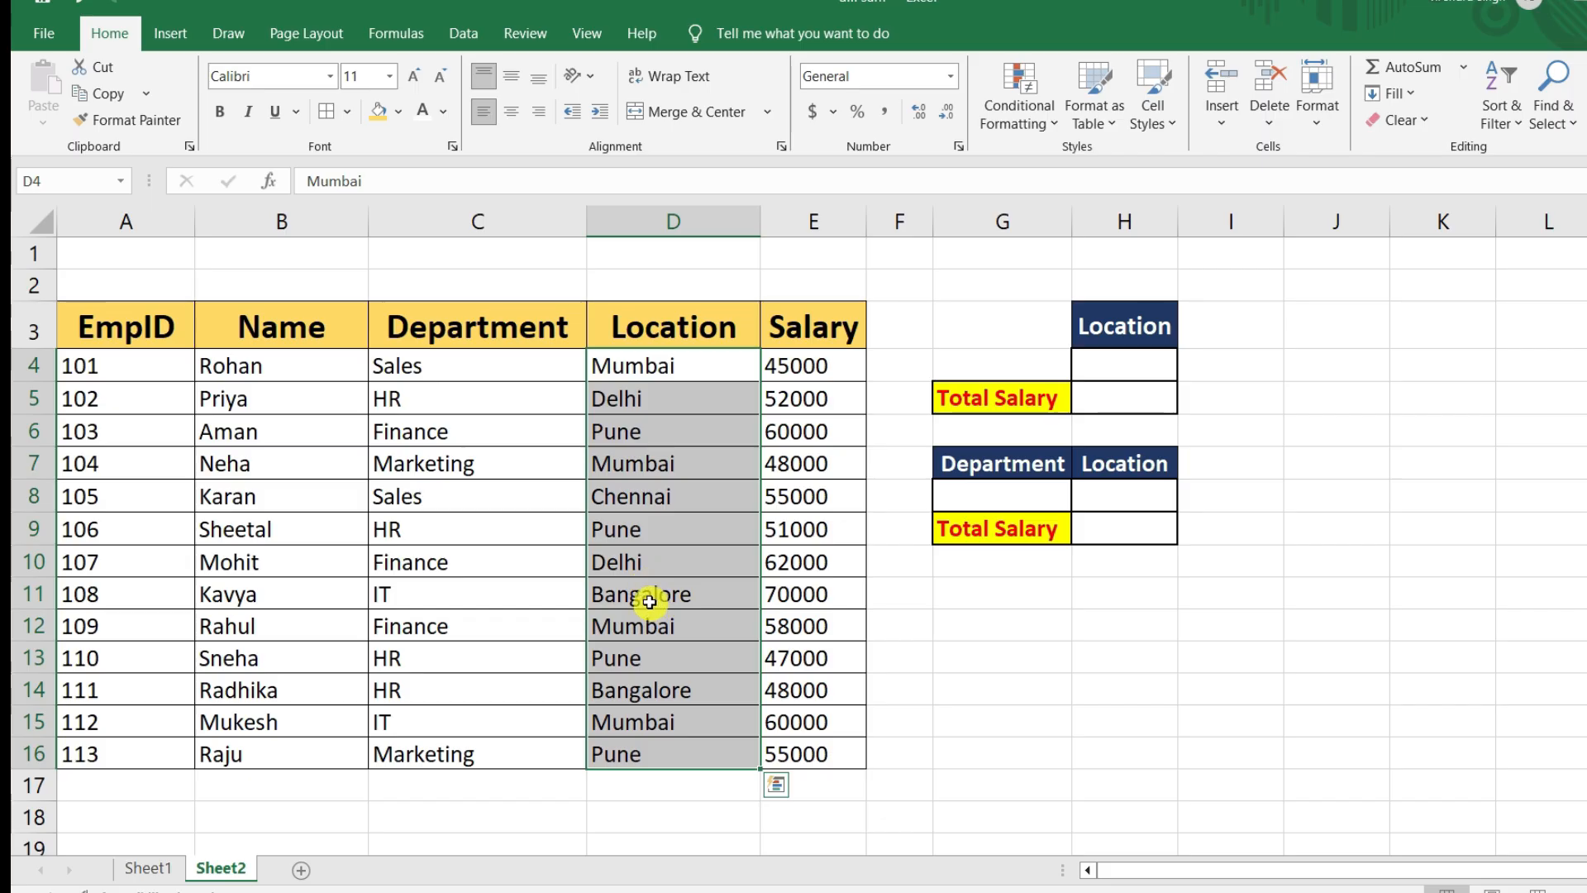
left_click_drag(789, 365, 798, 754)
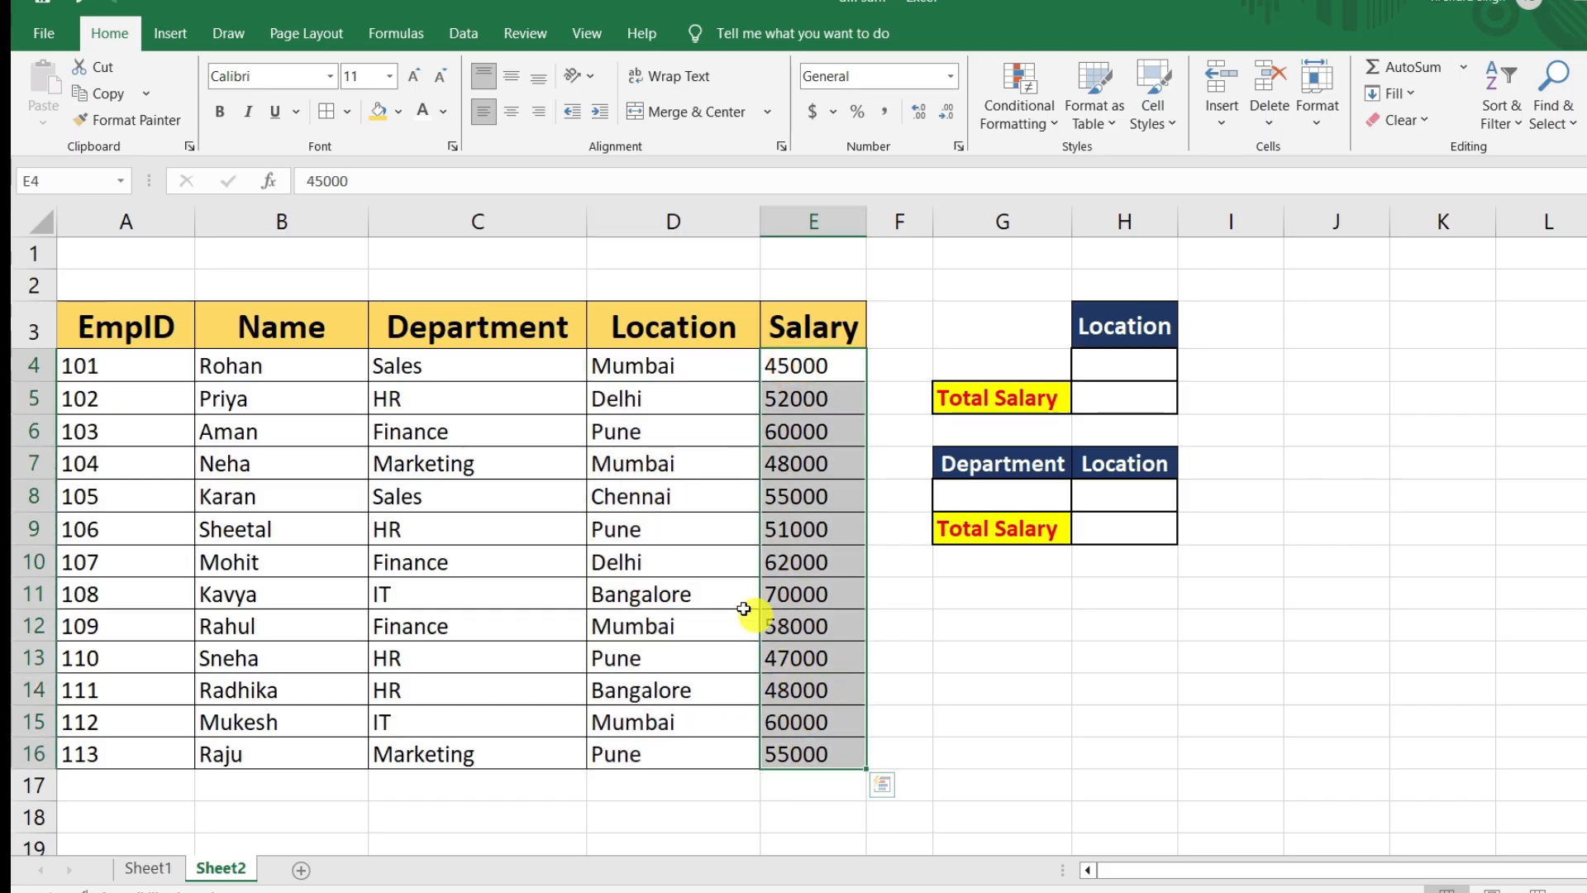
left_click(734, 488)
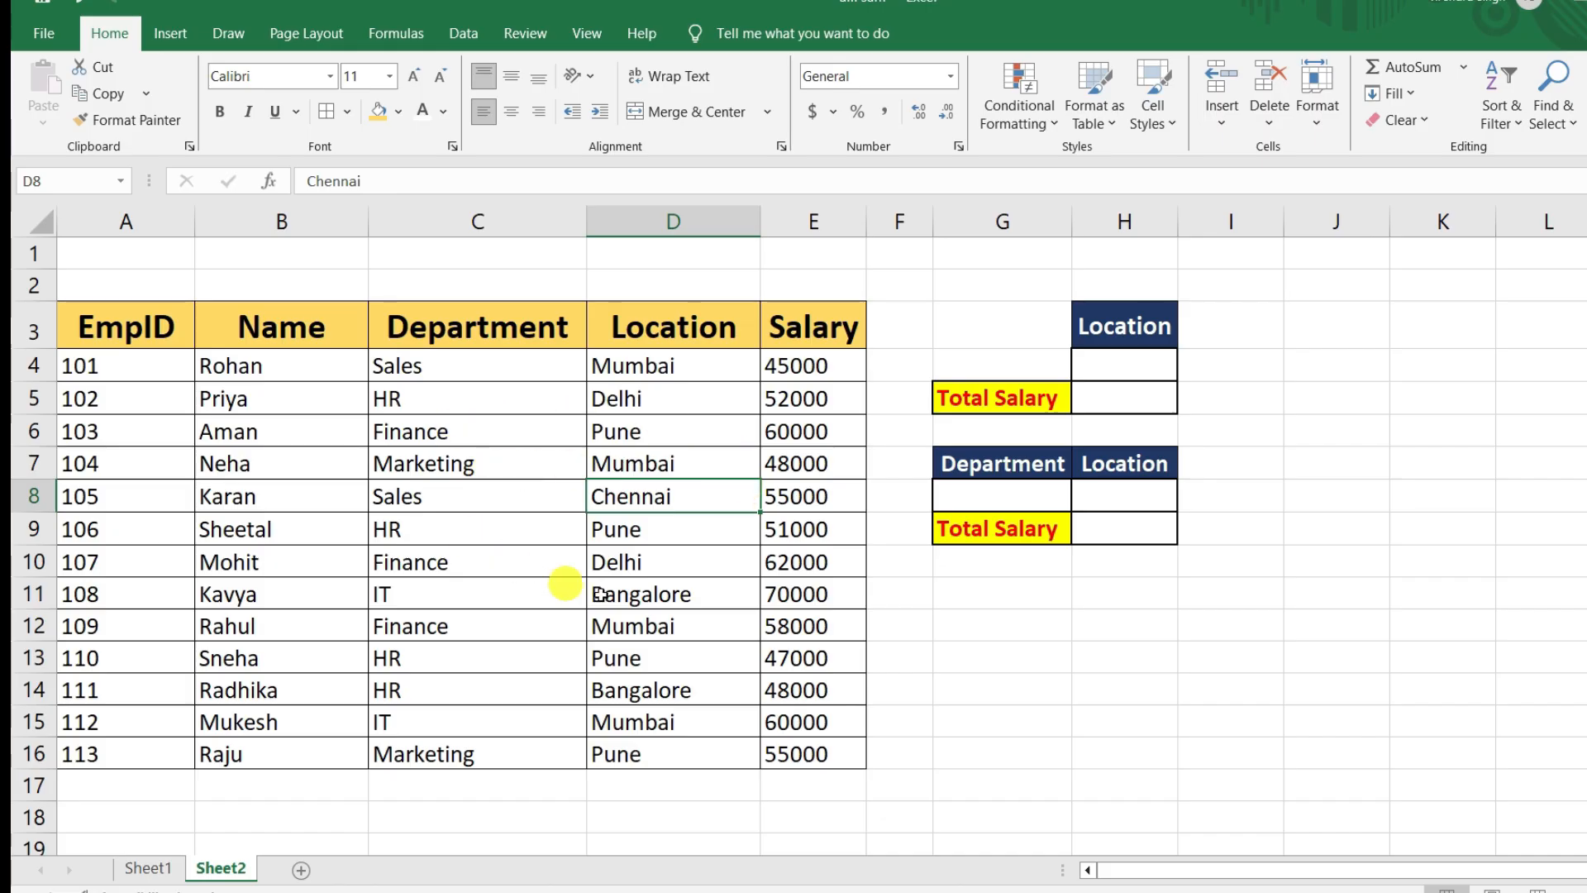
scroll(779, 499, "down", 2)
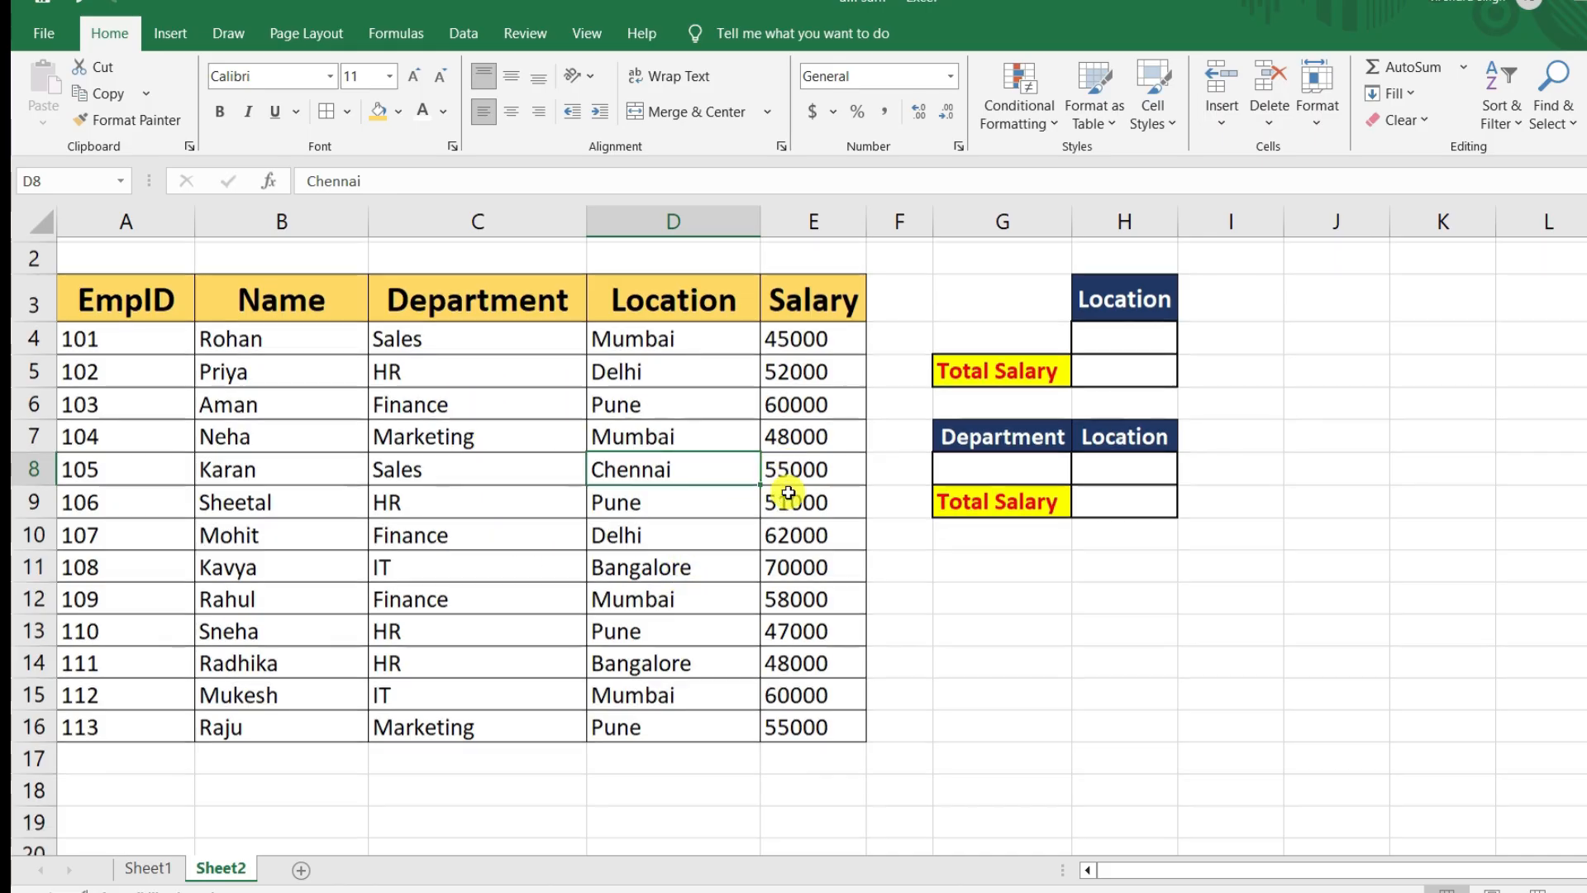
scroll(786, 579, "up", 2)
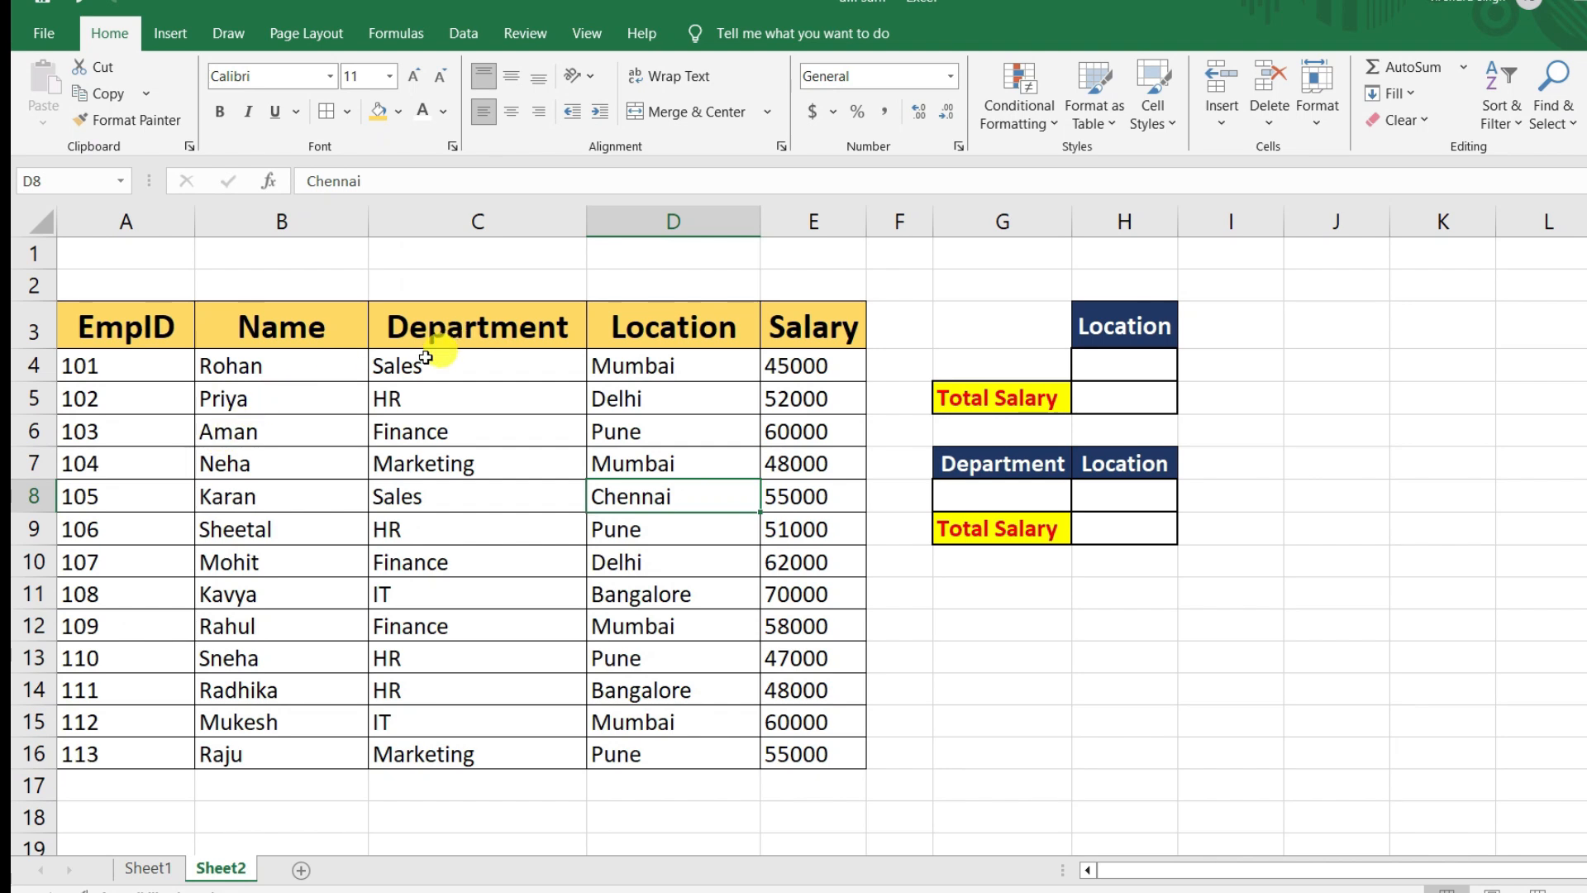
left_click_drag(802, 365, 785, 761)
left_click(785, 786)
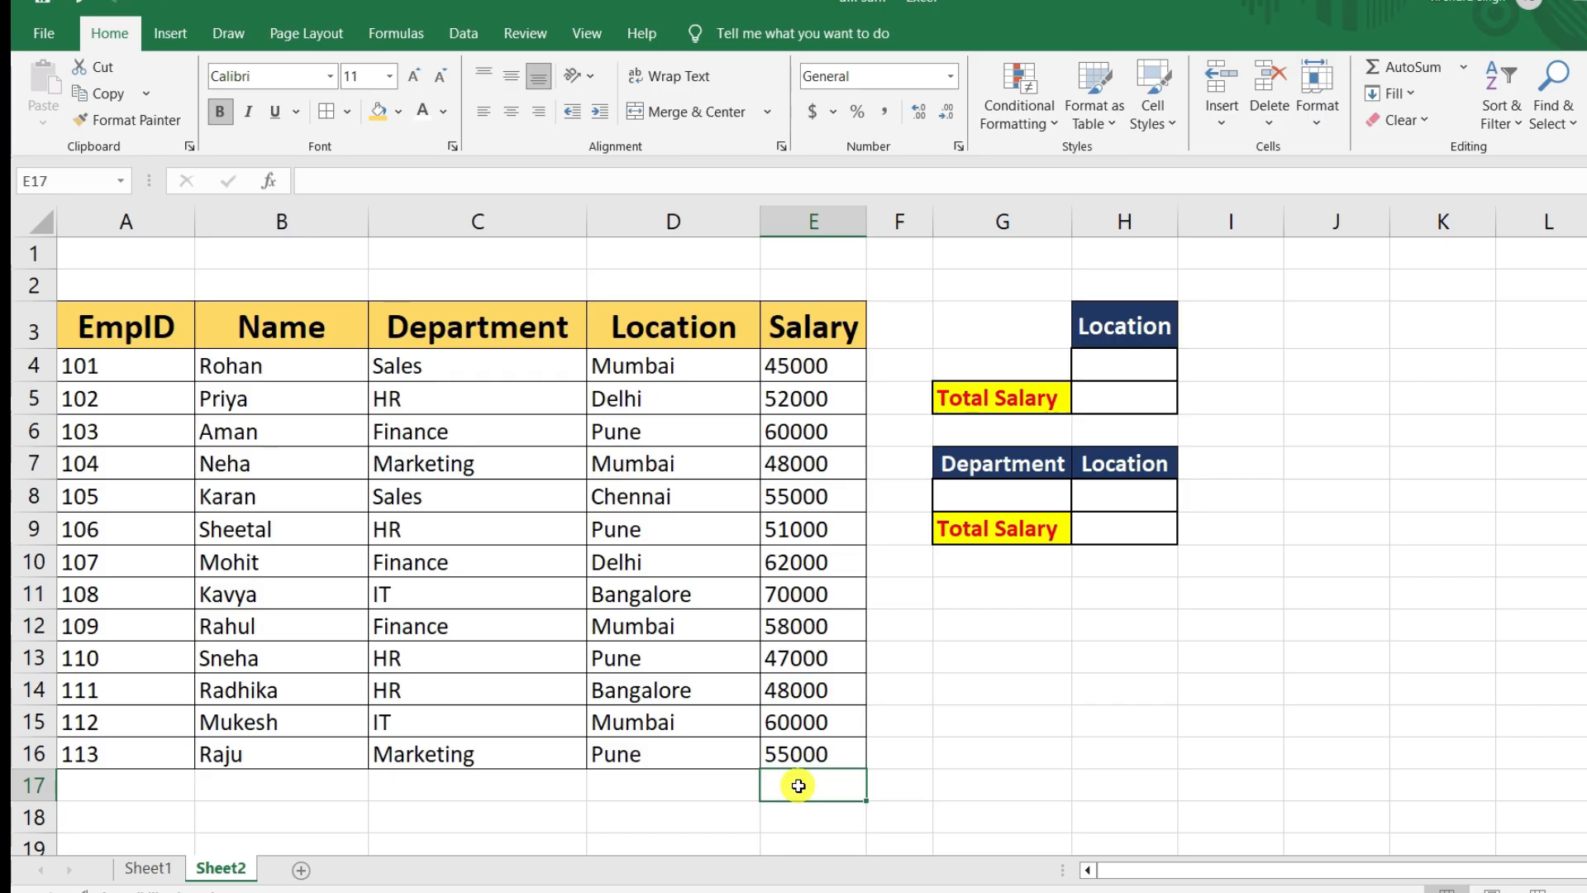
left_click(972, 758)
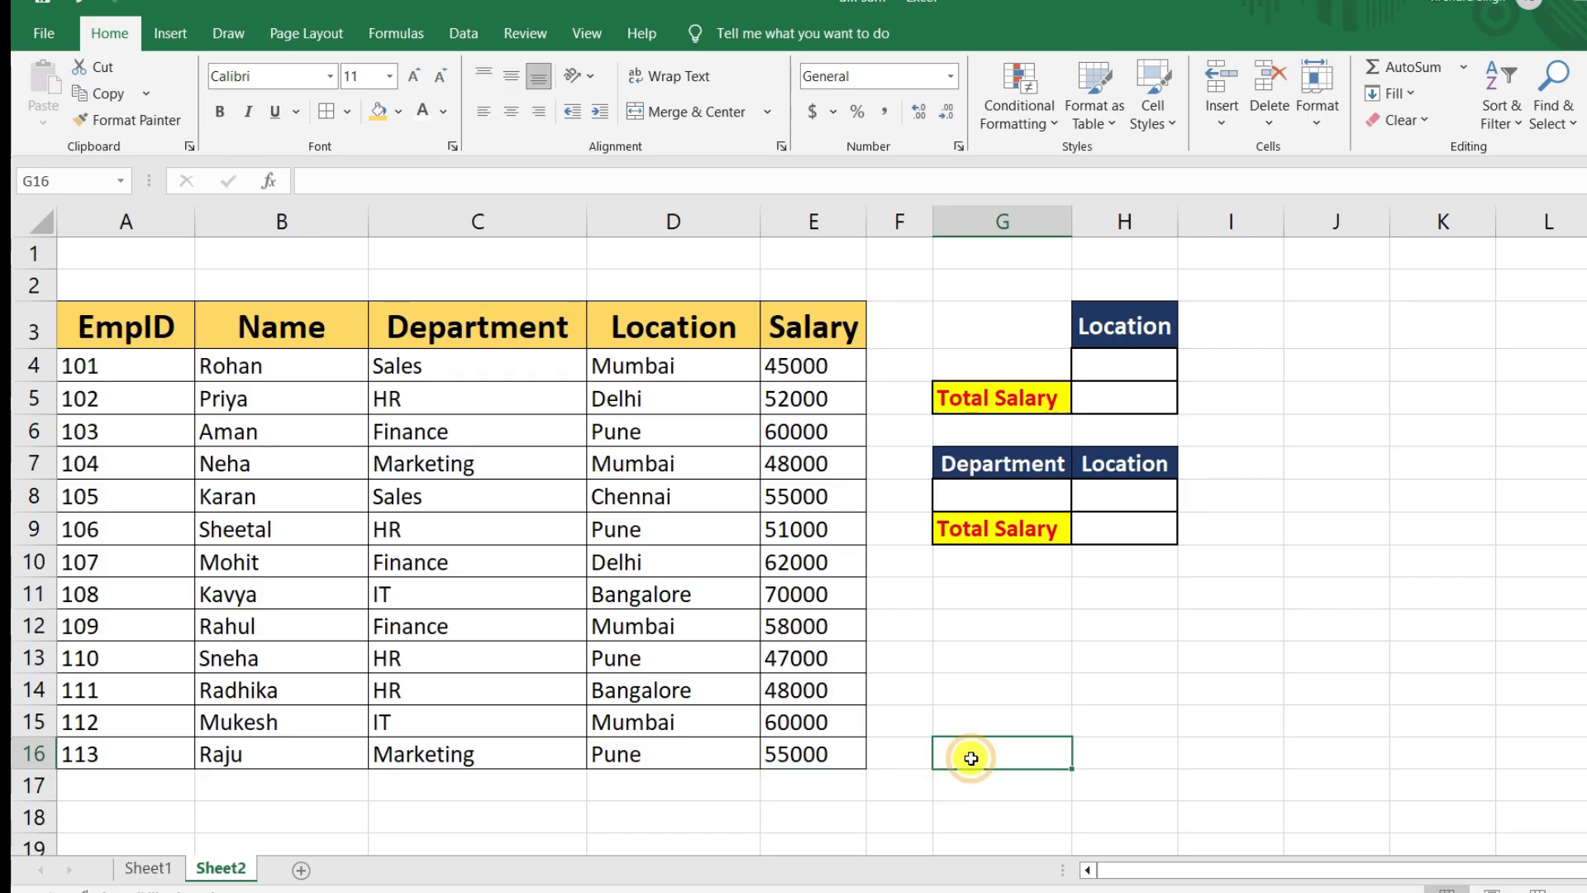
left_click_drag(789, 365, 804, 750)
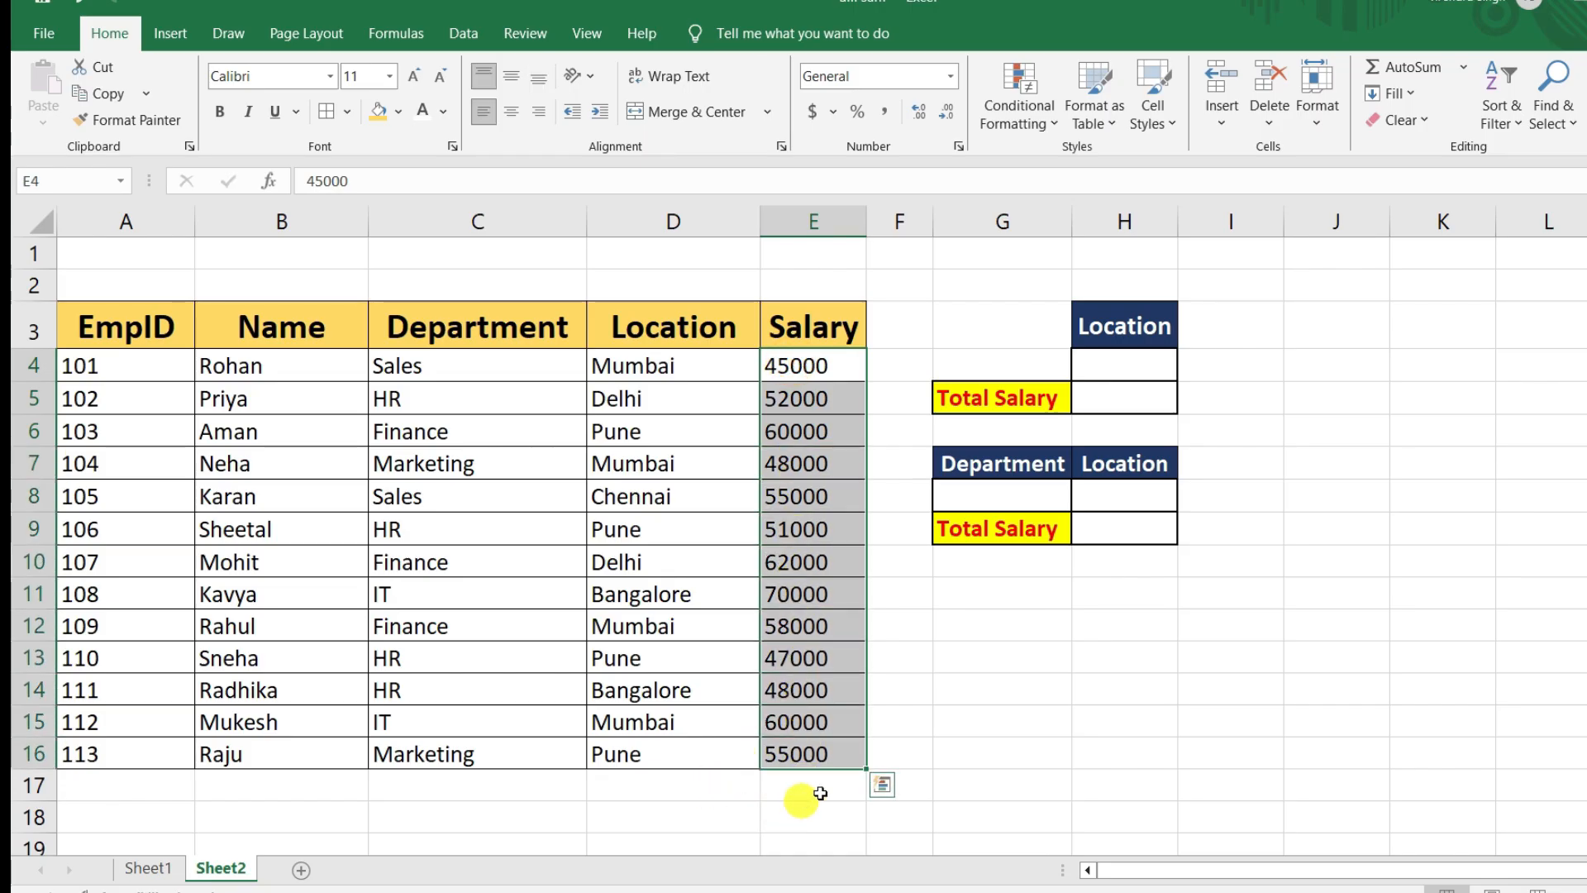
Total the salaries in E4:E16 with a SUM formula in G13, and clear that cell again
left_click(996, 658)
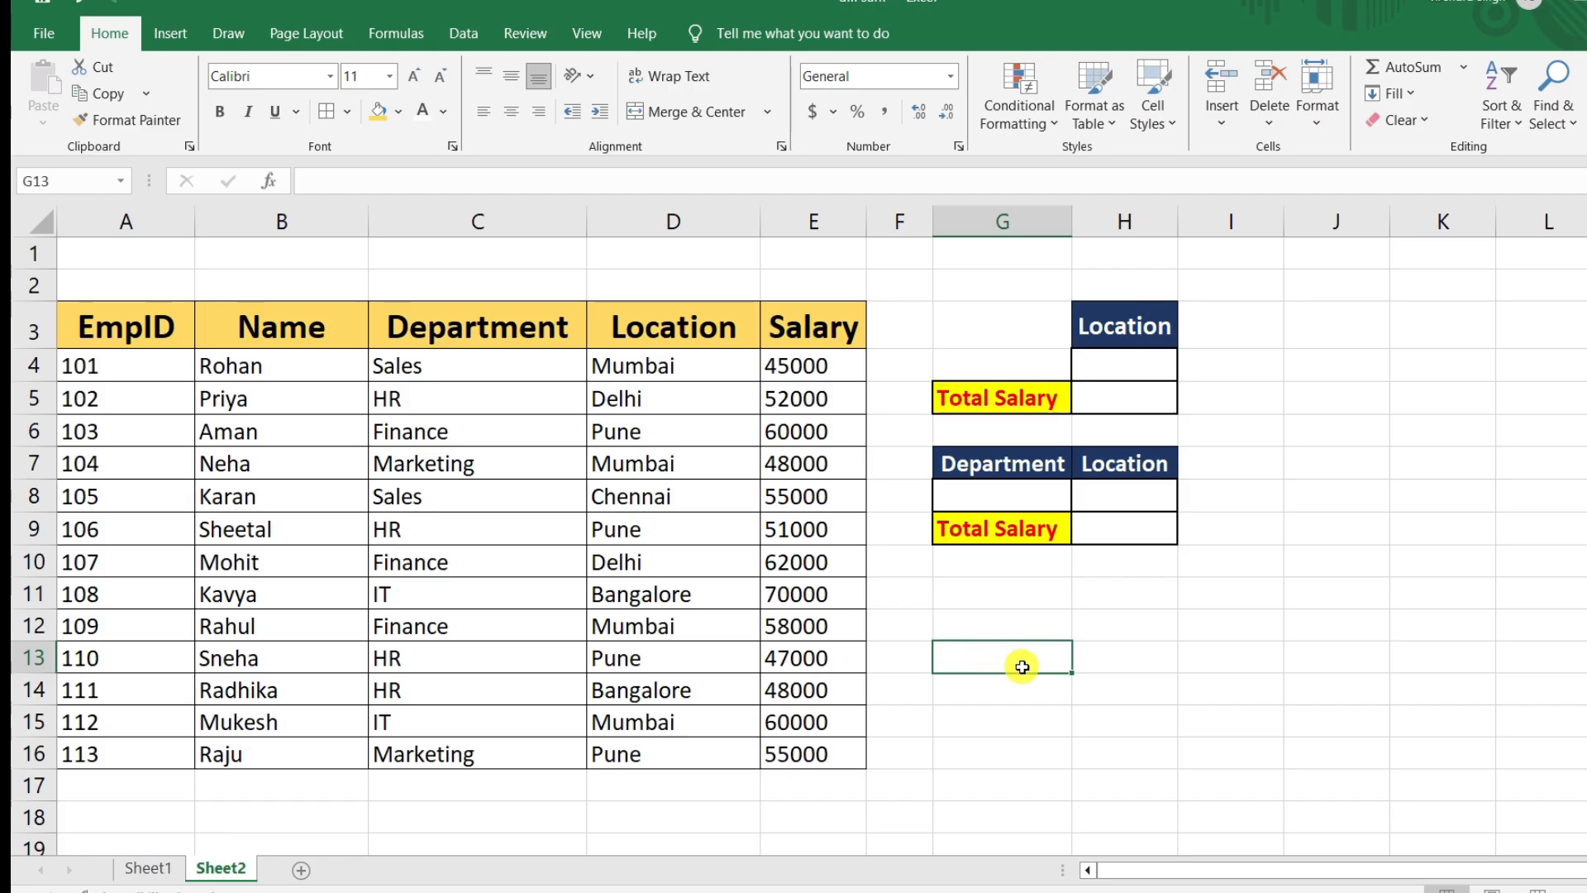
type("=")
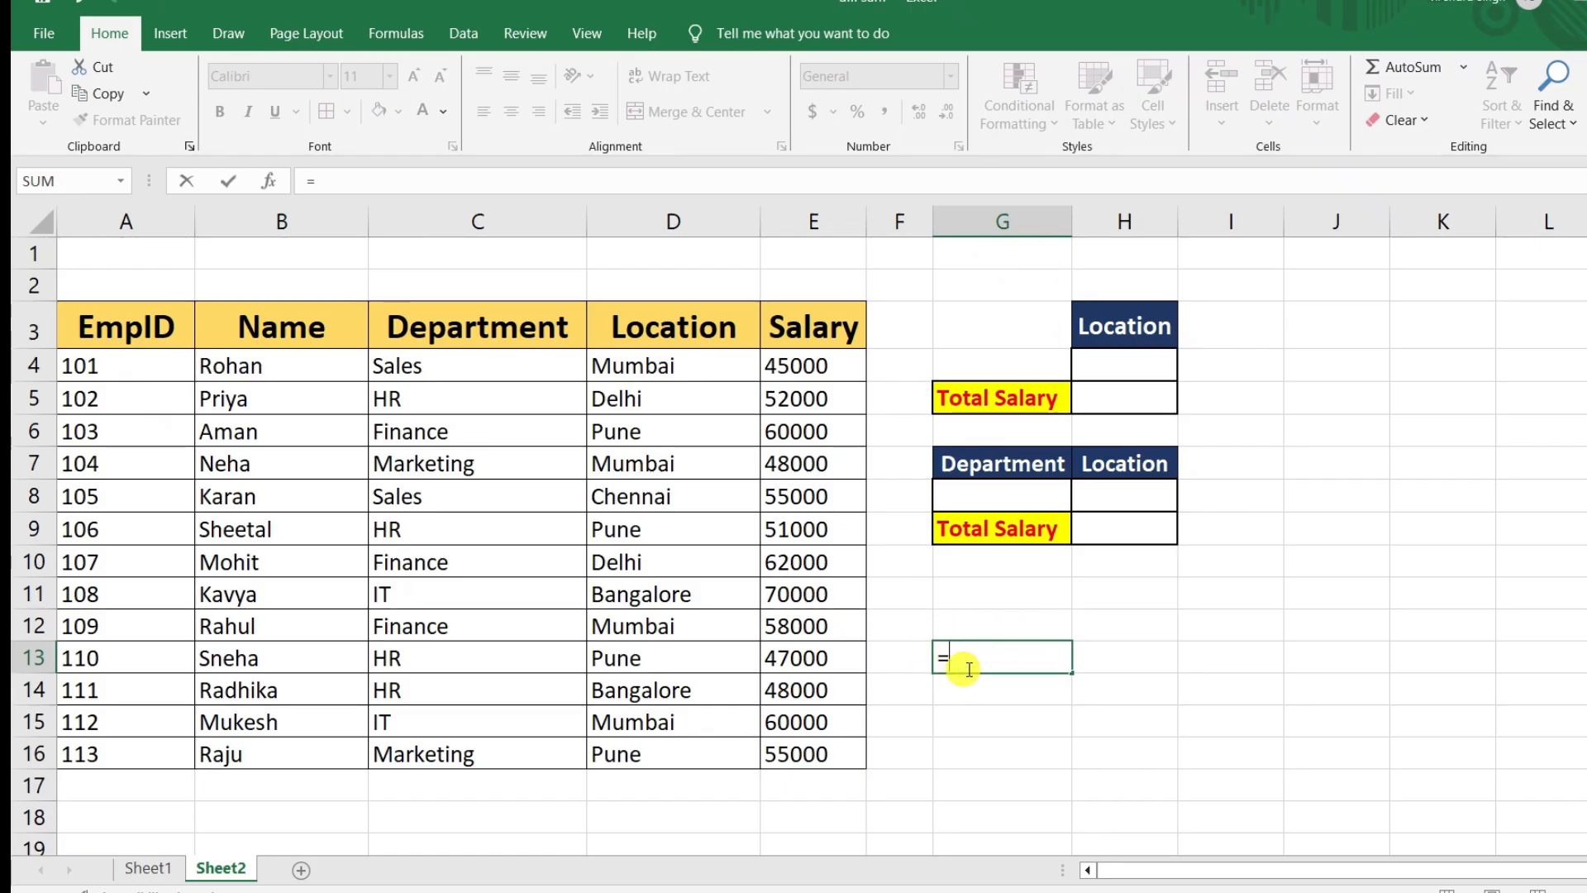
type("sum")
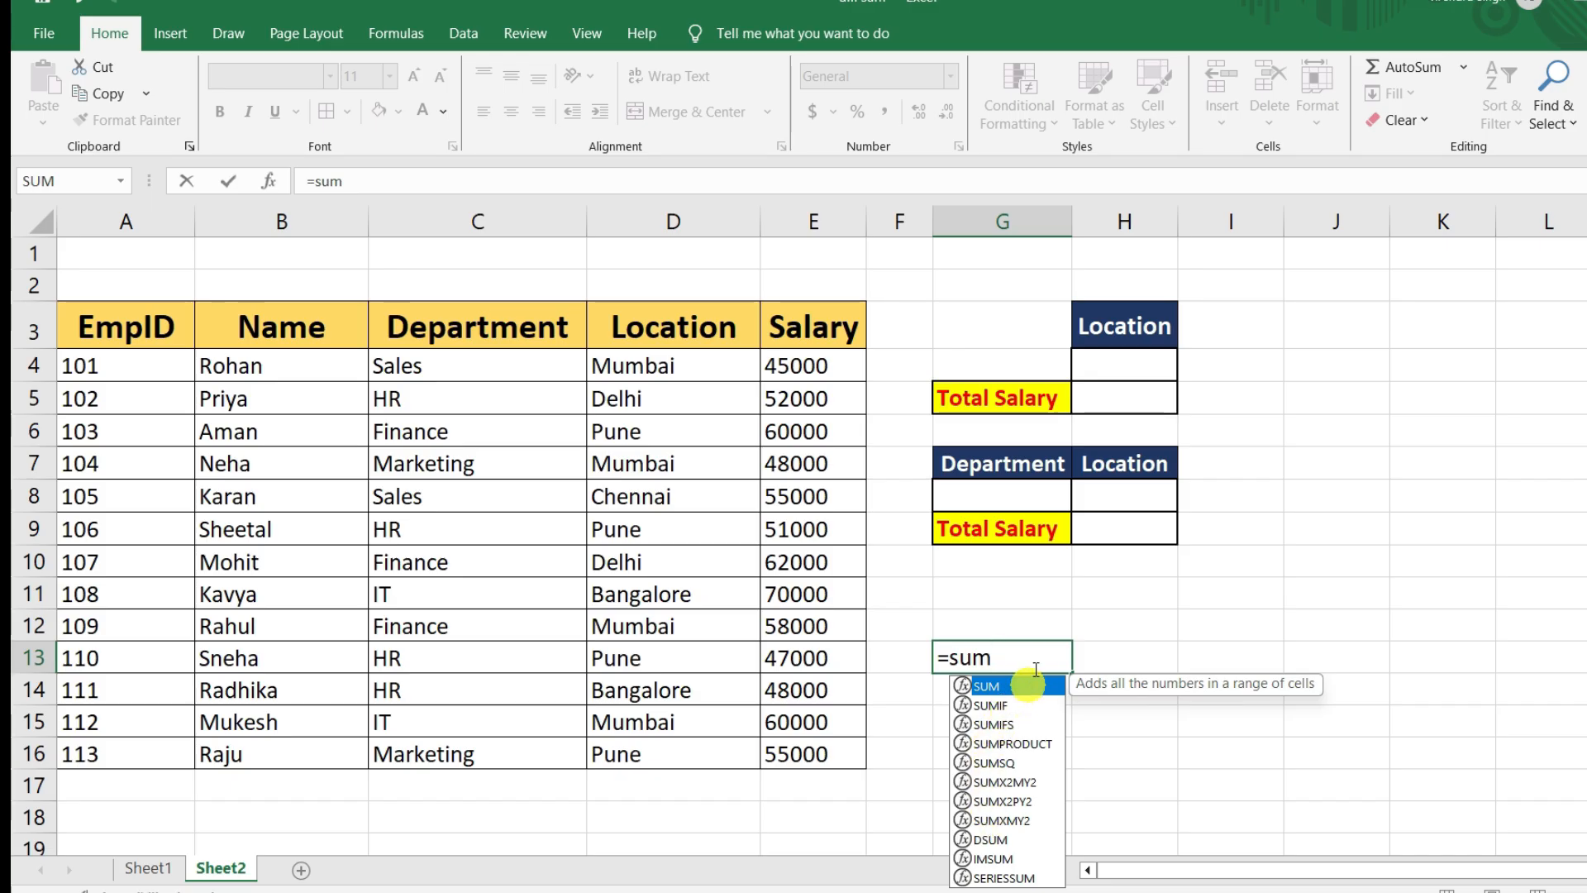
key("Tab")
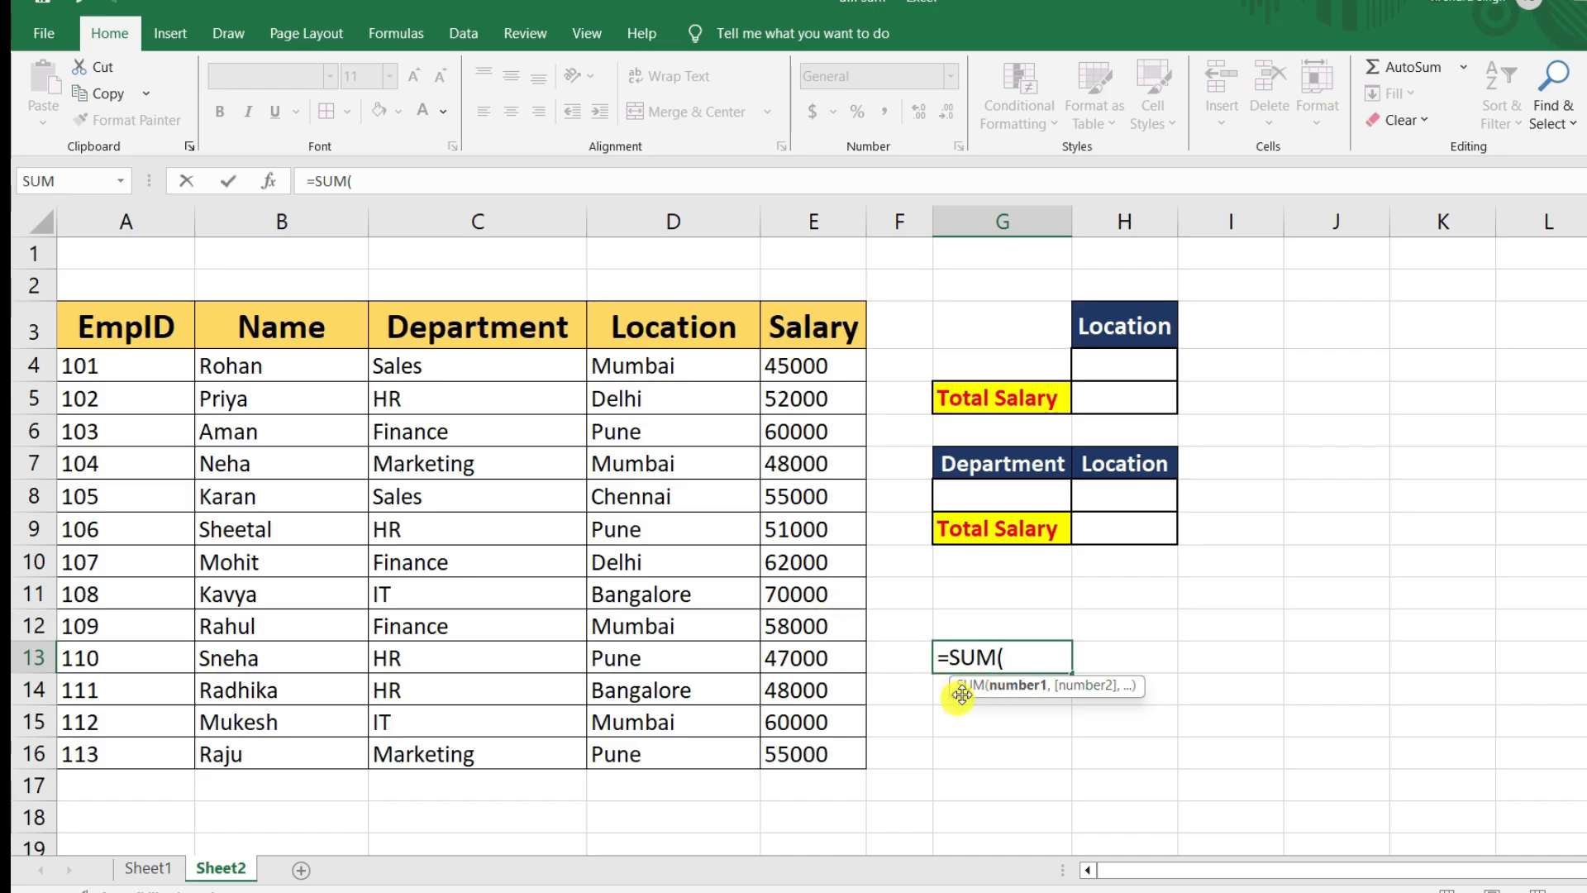
left_click_drag(806, 365, 803, 752)
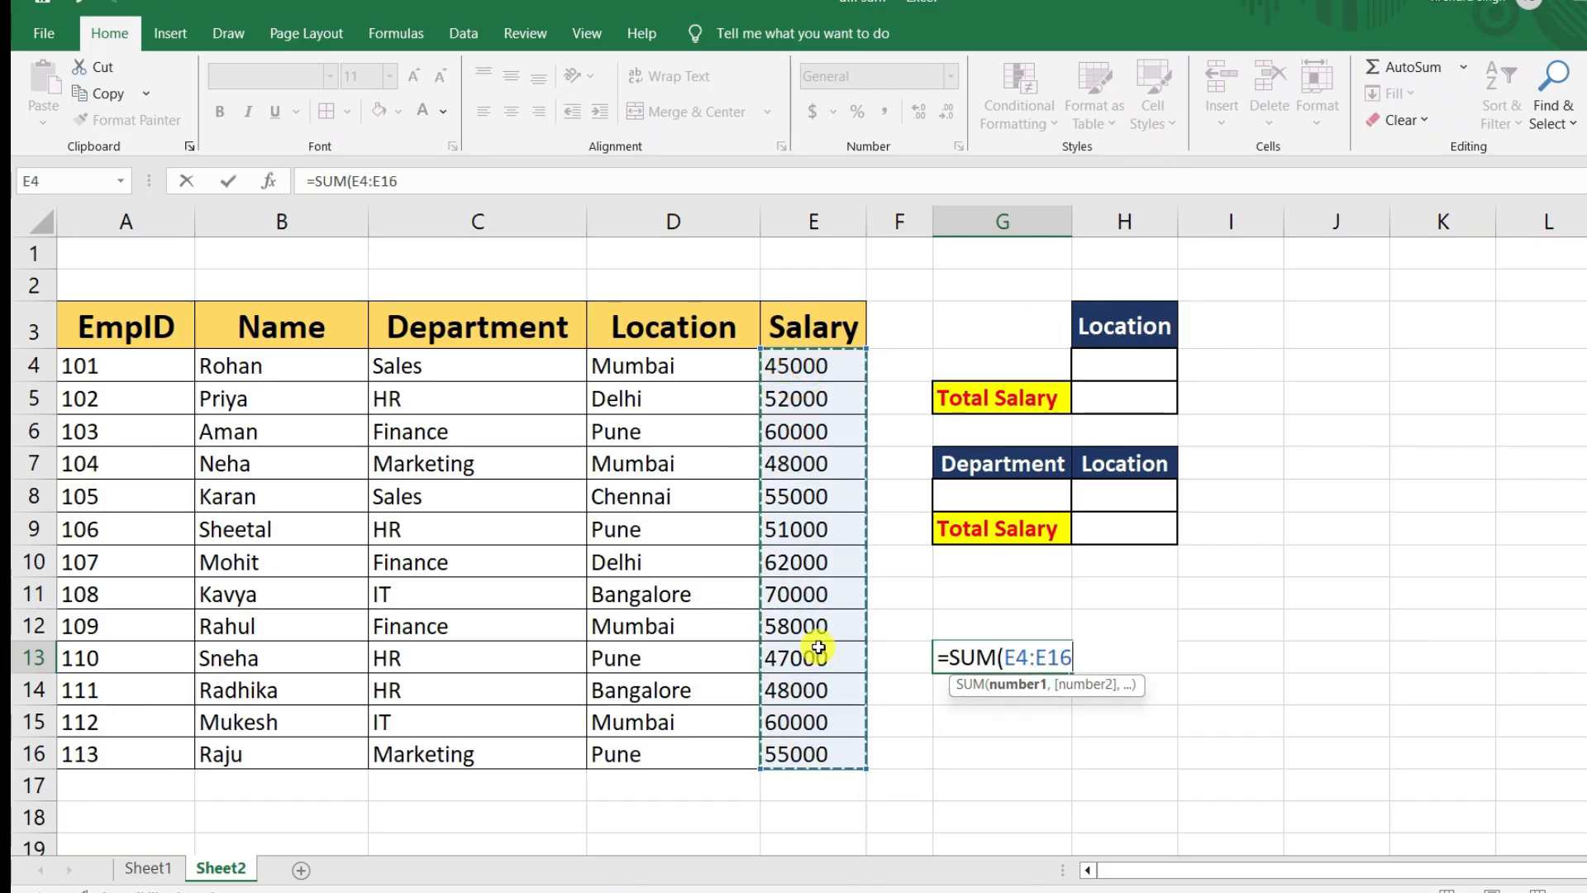
type(")")
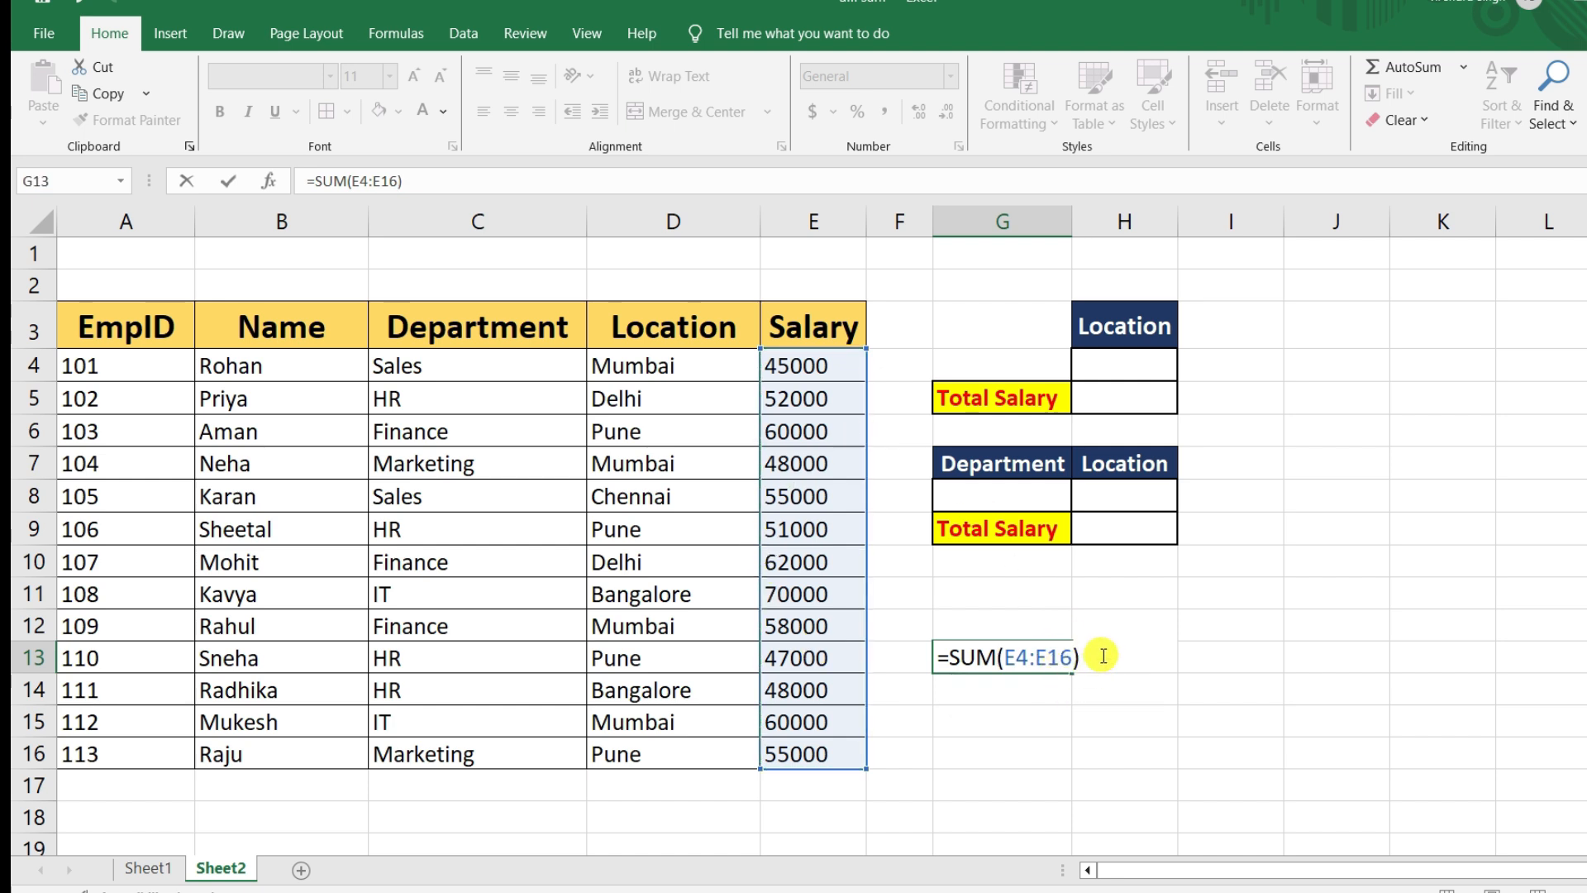
key("Return")
left_click(1021, 655)
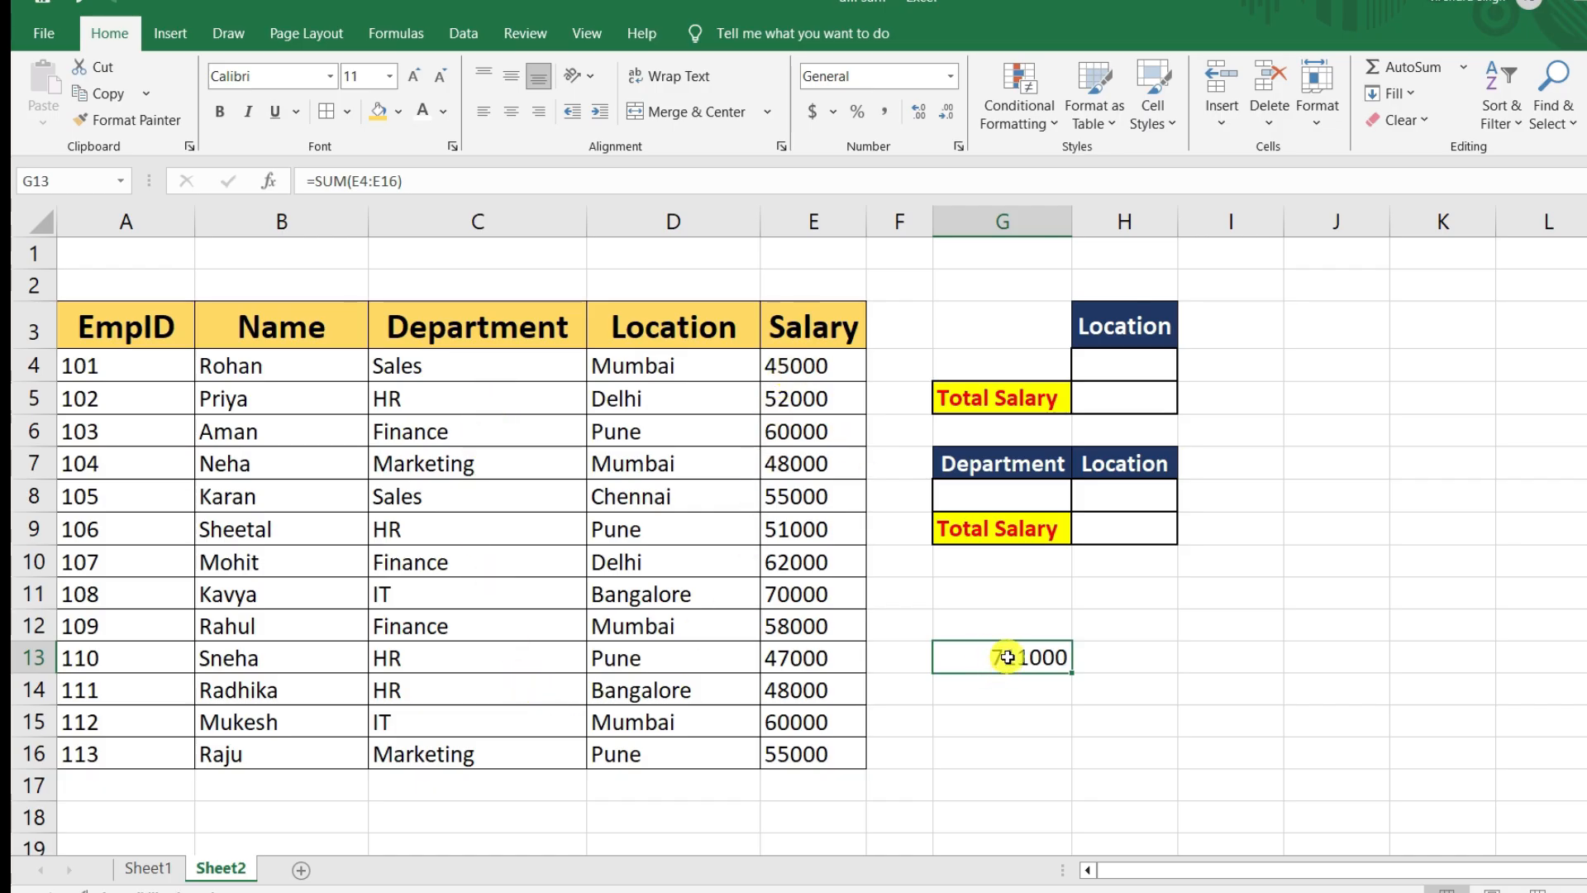
key("Delete")
Examine the whole employee table from EmpID to Salary, A3:E16, and the empty cell below the salaries
left_click(817, 781)
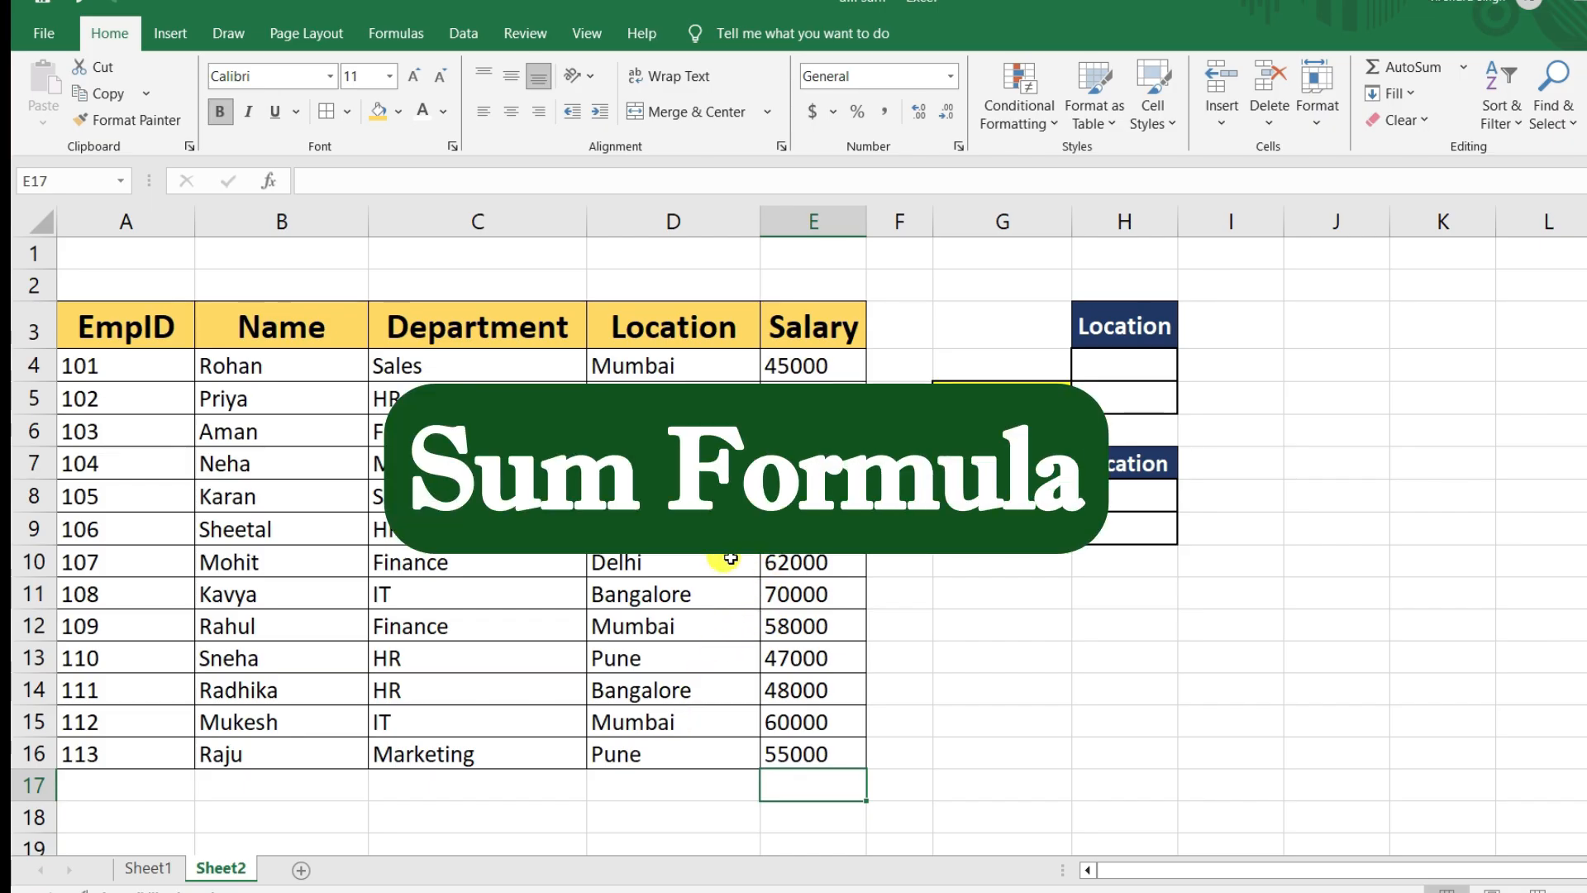
left_click(1032, 599)
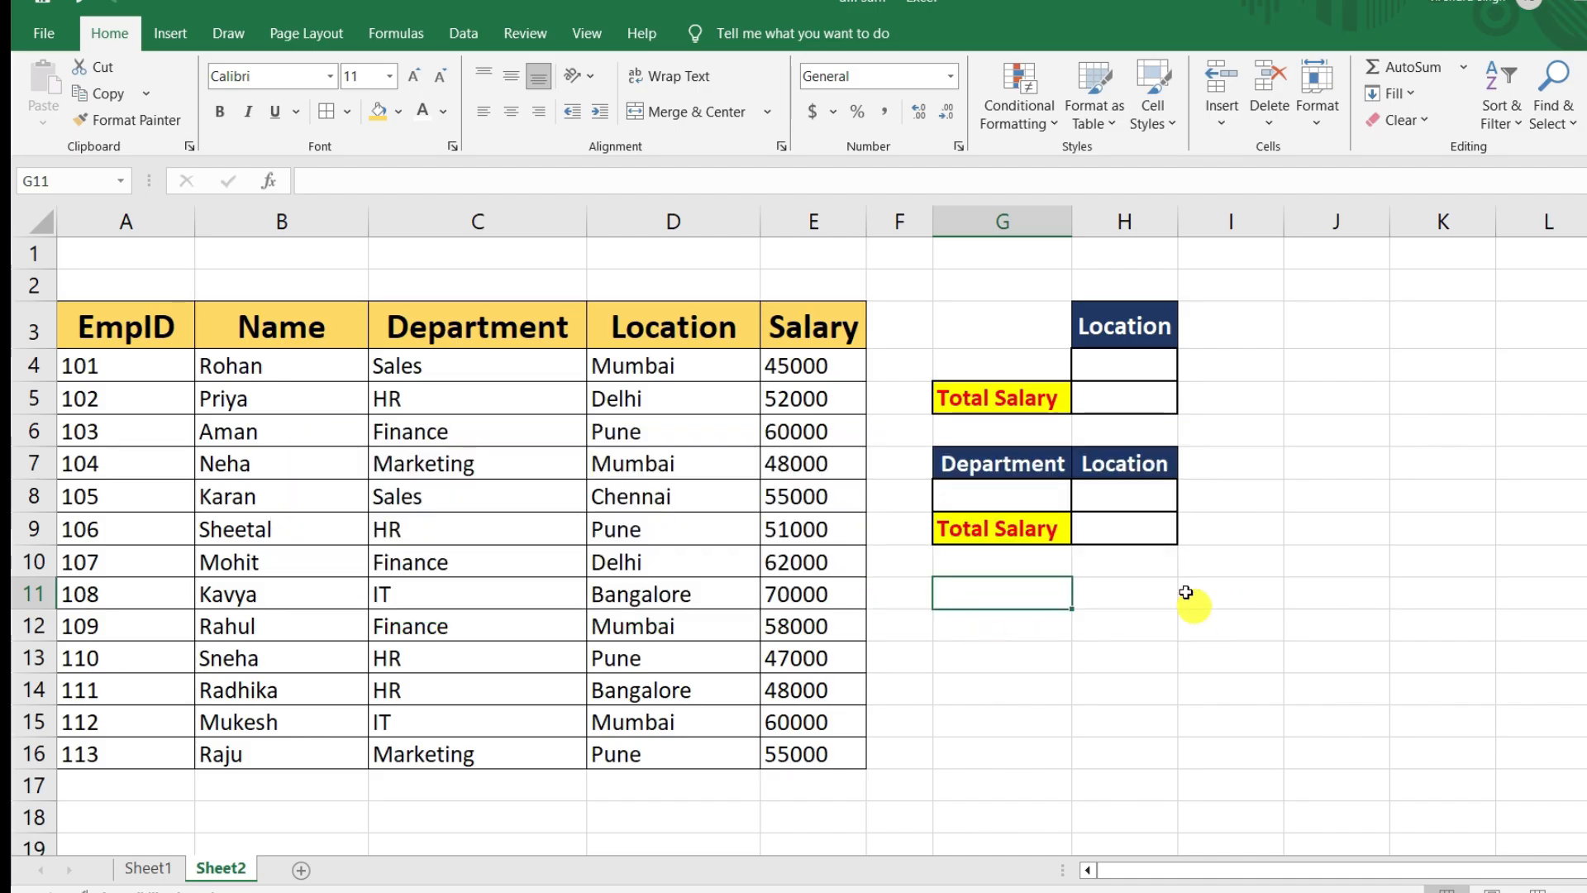
left_click(1304, 555)
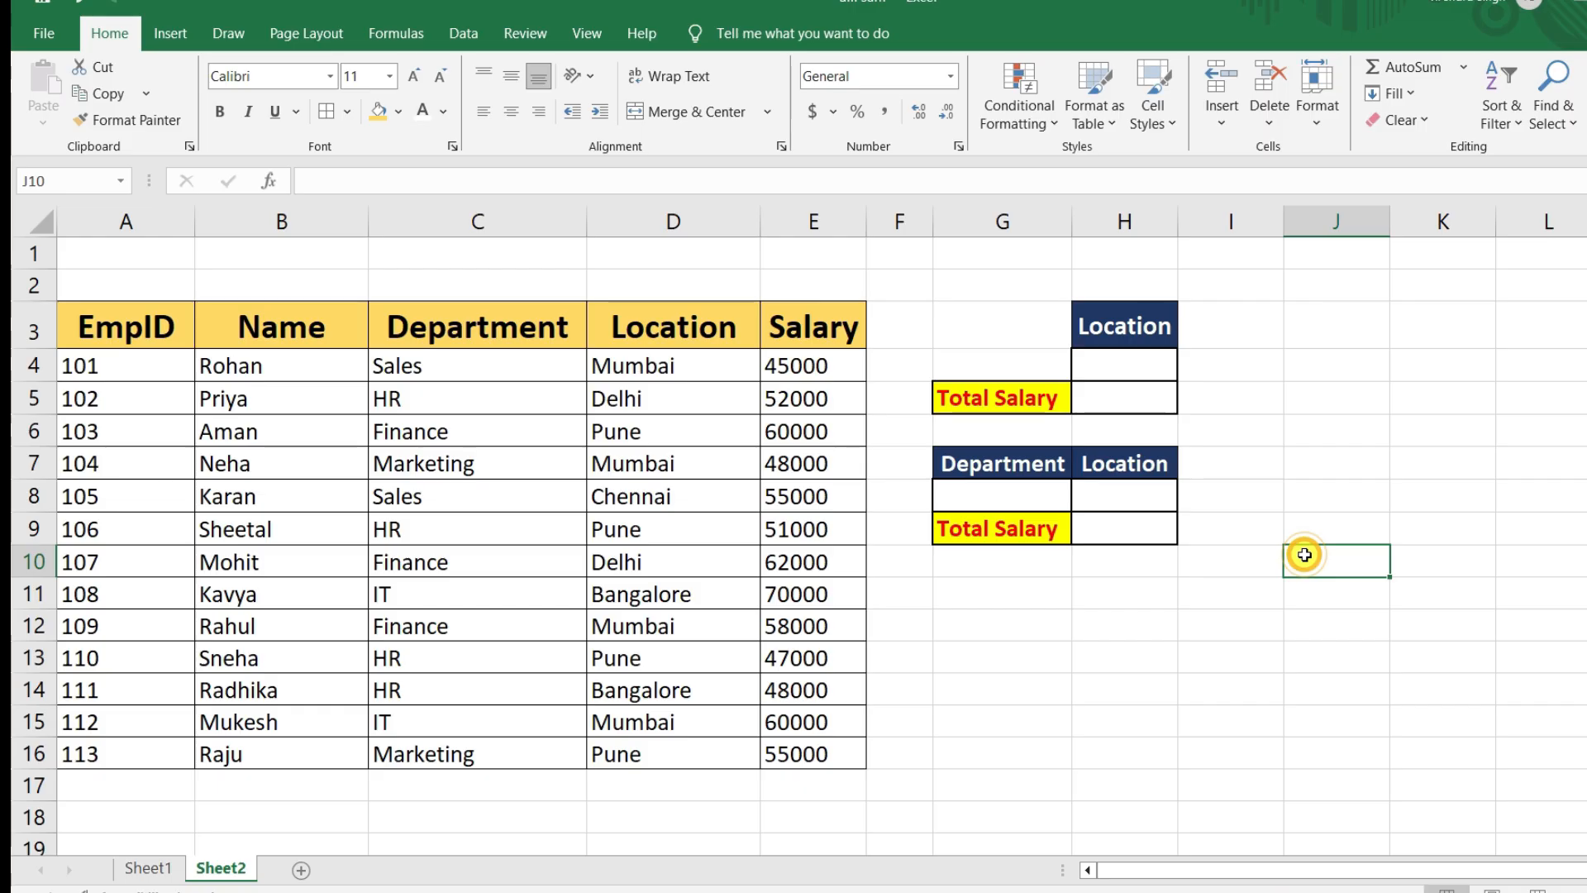
left_click(1126, 648)
left_click(498, 398)
left_click_drag(124, 338, 808, 752)
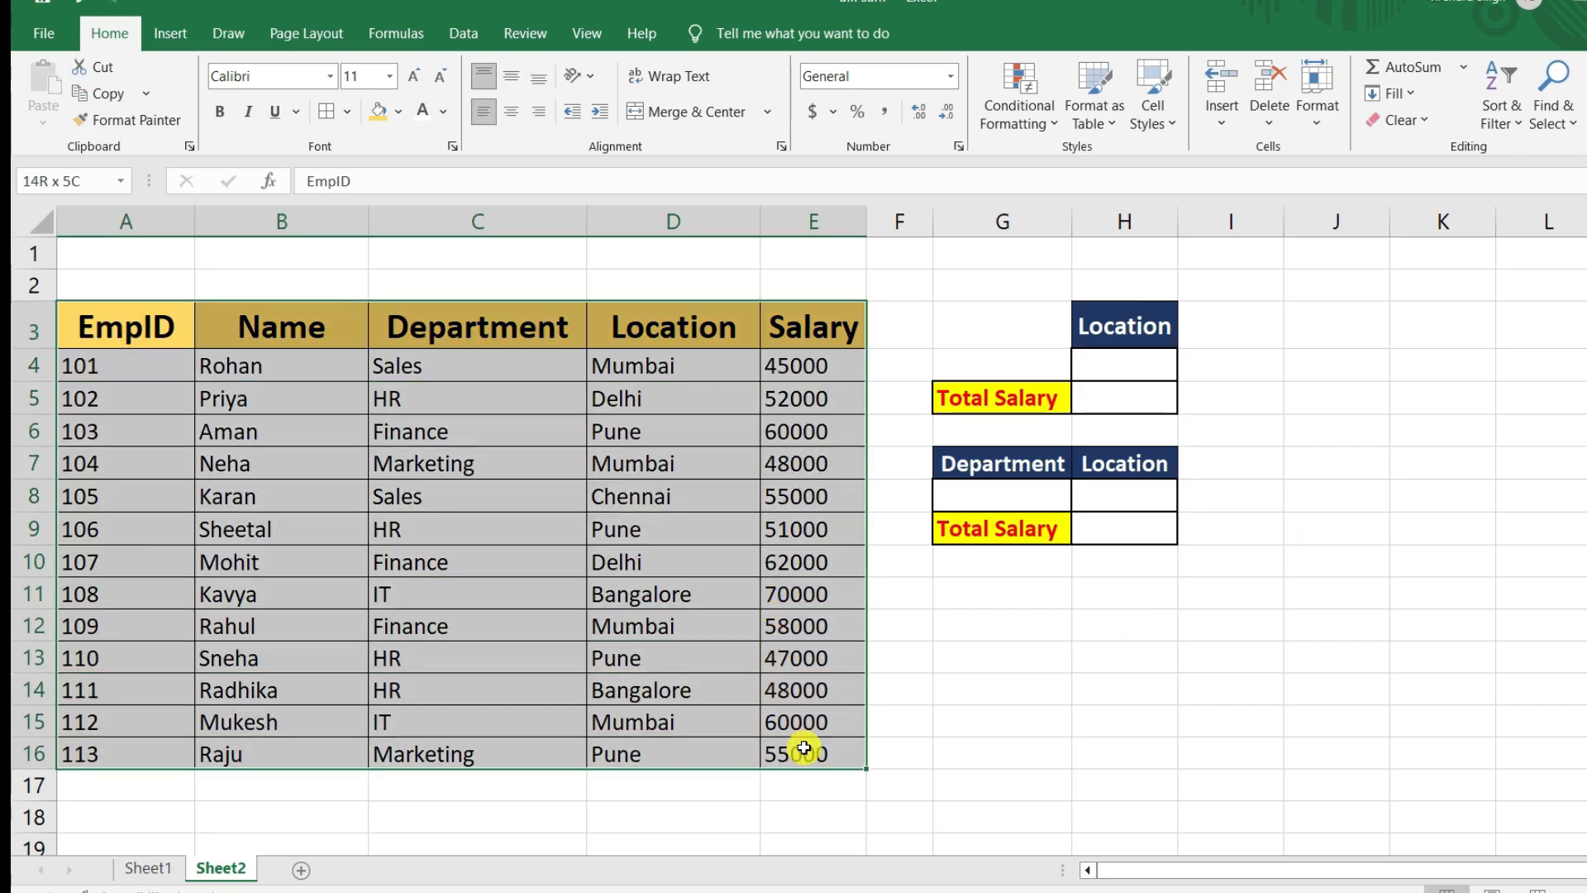
left_click(429, 369)
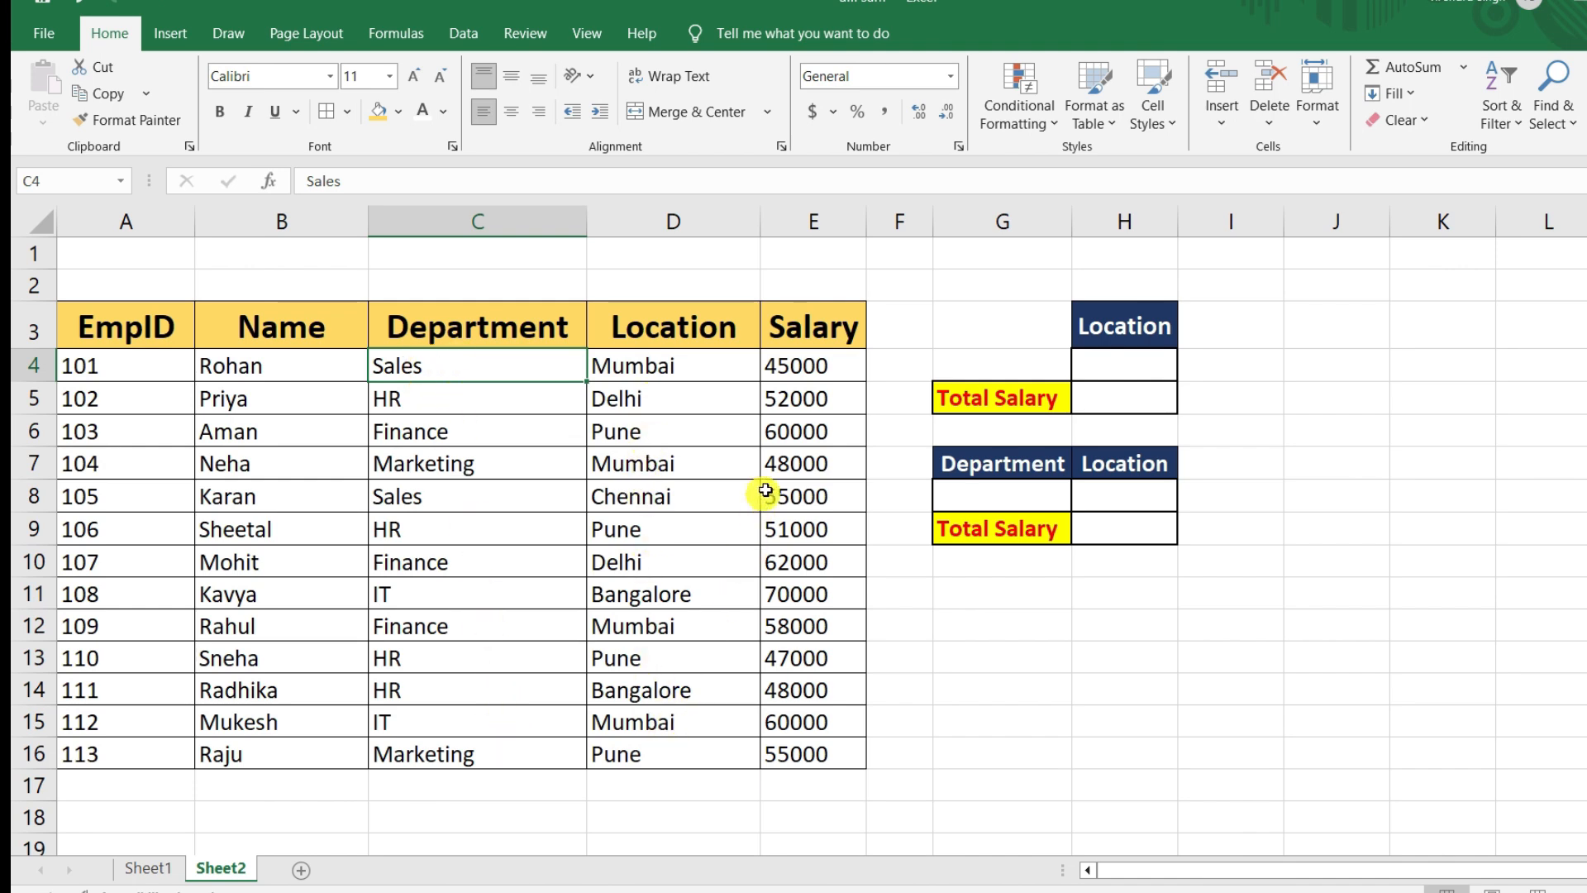
left_click(817, 783)
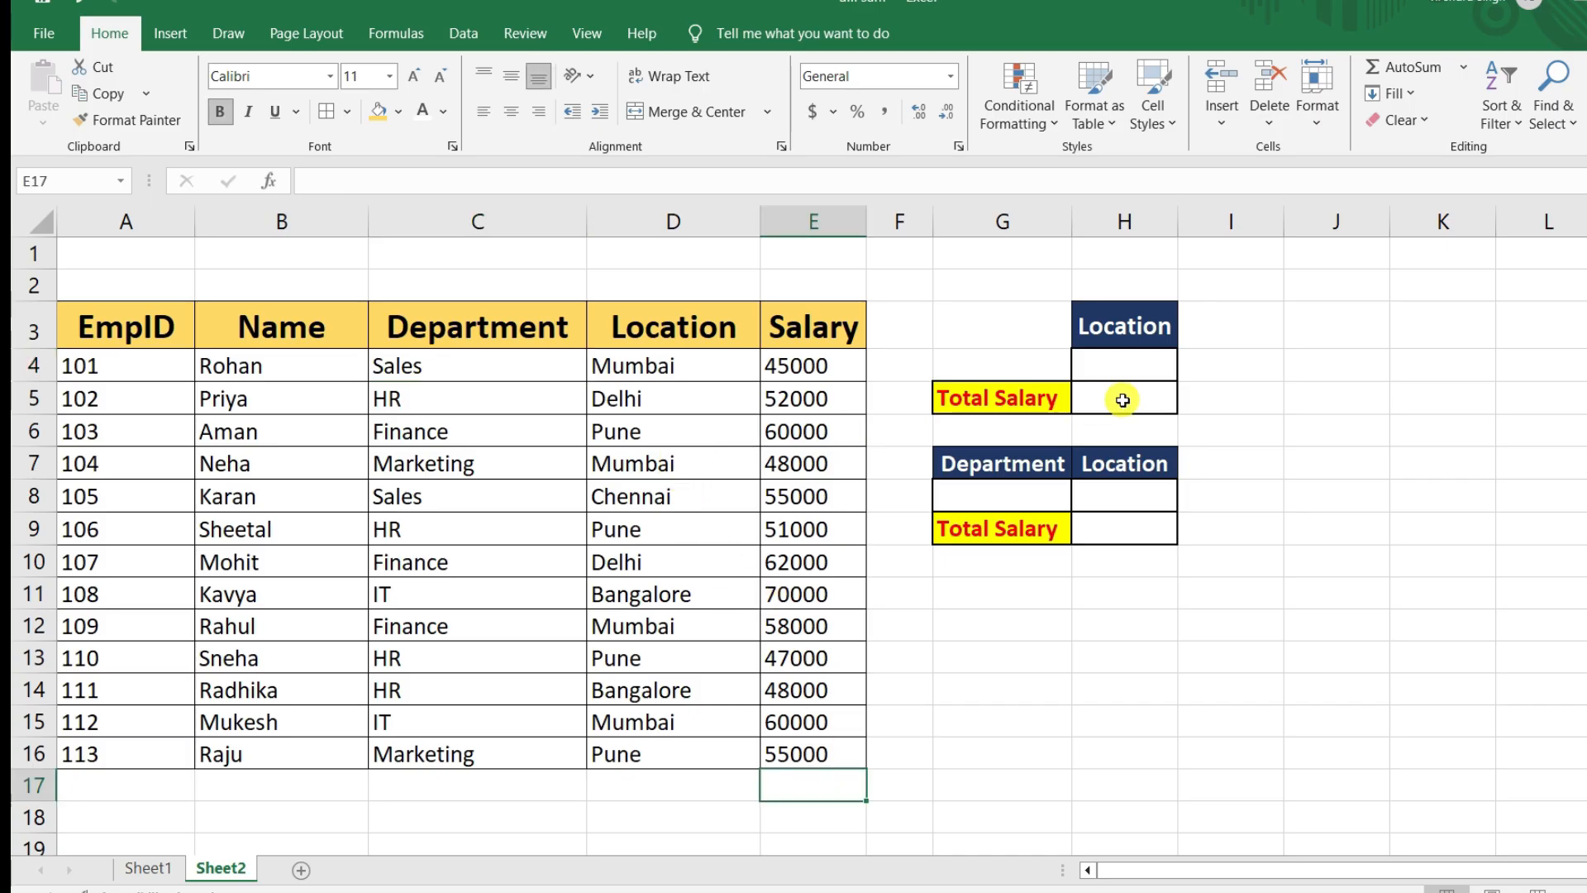
Select all the HR entries in the Department column together: C5, C9, C13 and C14
left_click(496, 395)
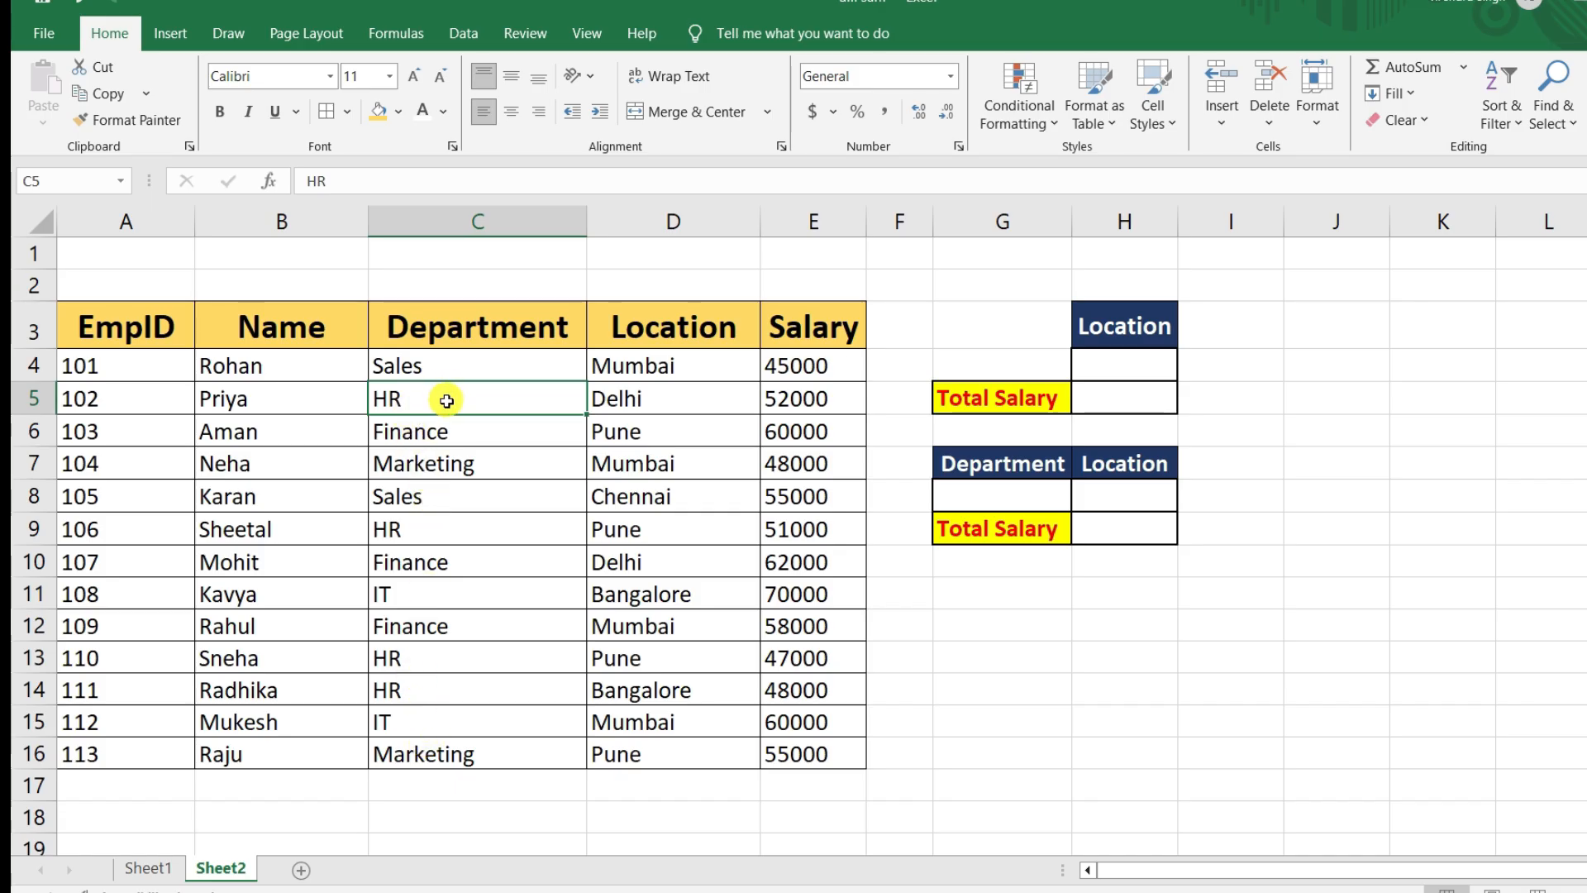
left_click(427, 528, "ctrl")
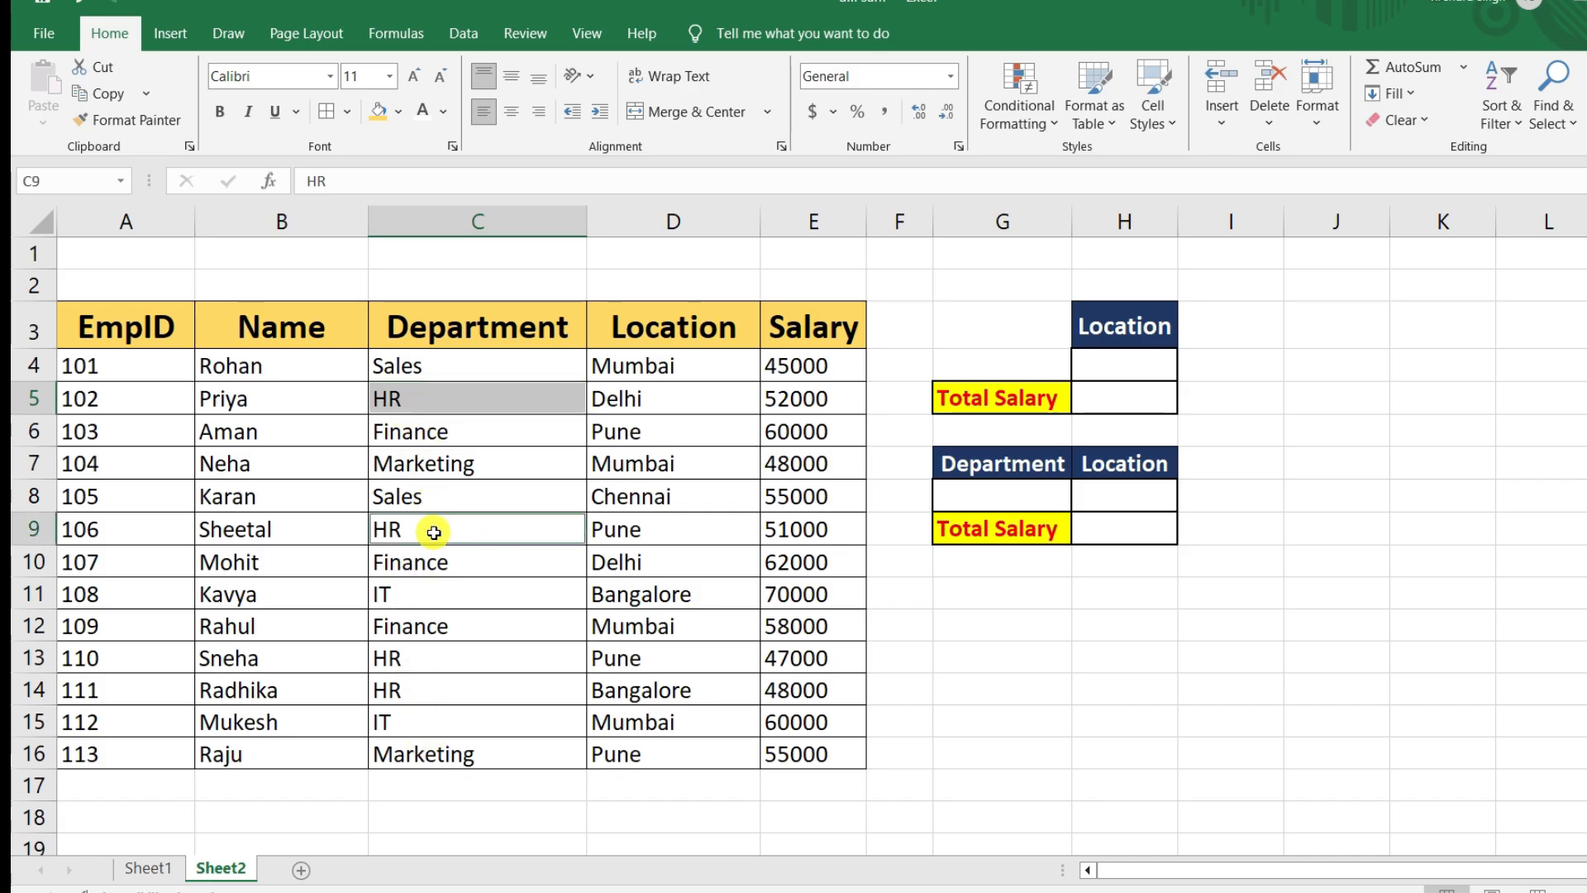
left_click(441, 665, "ctrl")
left_click(446, 694, "ctrl")
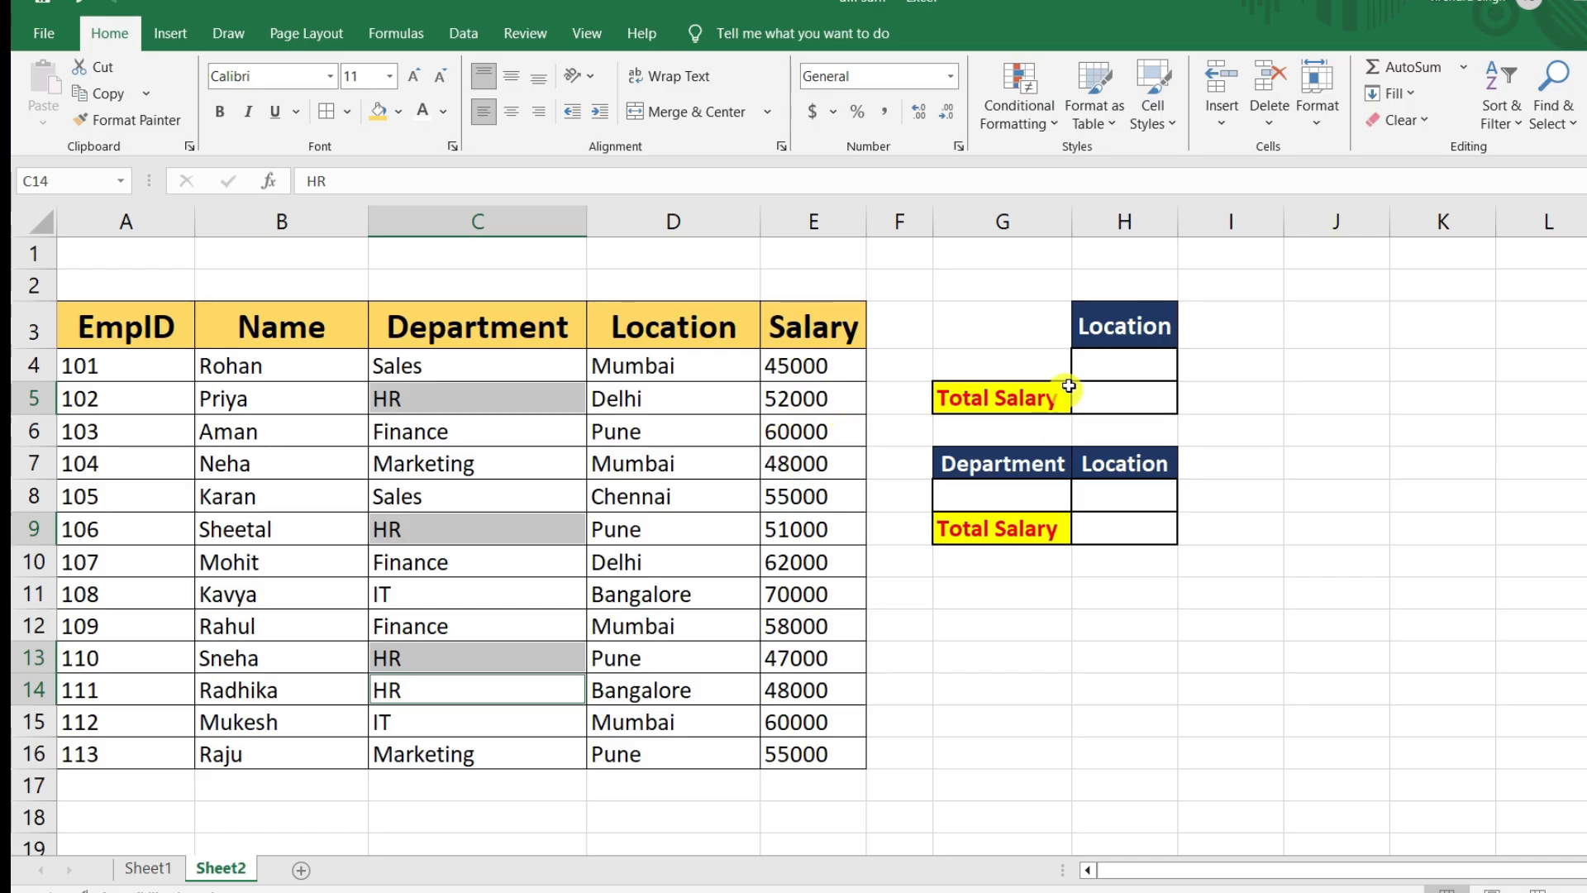
Start a SUMIF formula in the upper Total Salary cell H5 with the departments C4:C16 as the range
left_click(1105, 361)
left_click(1099, 399)
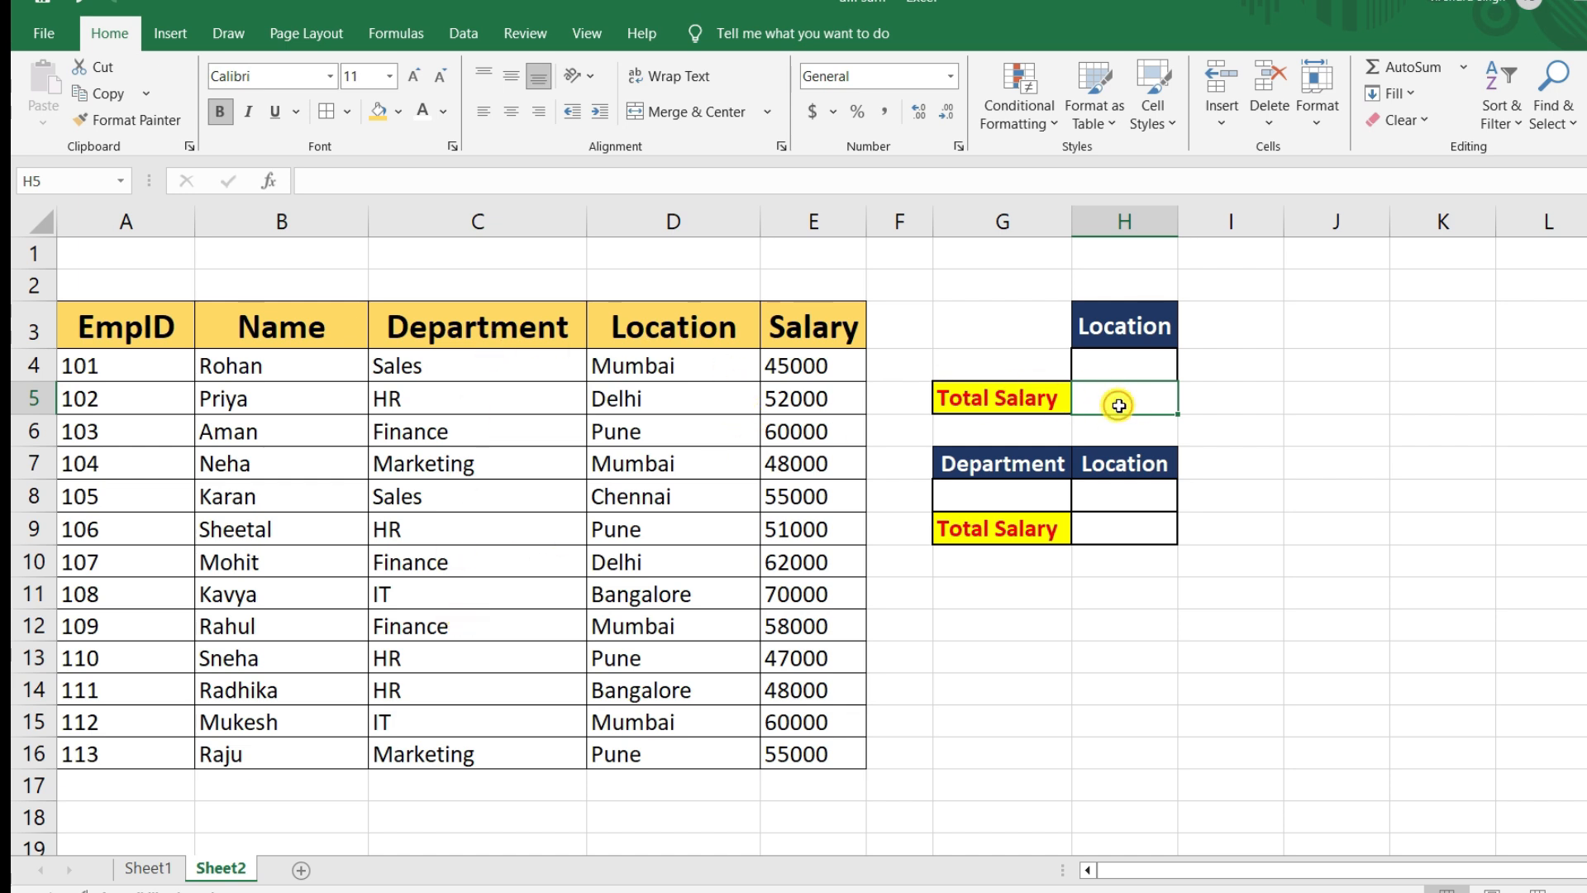
type("=")
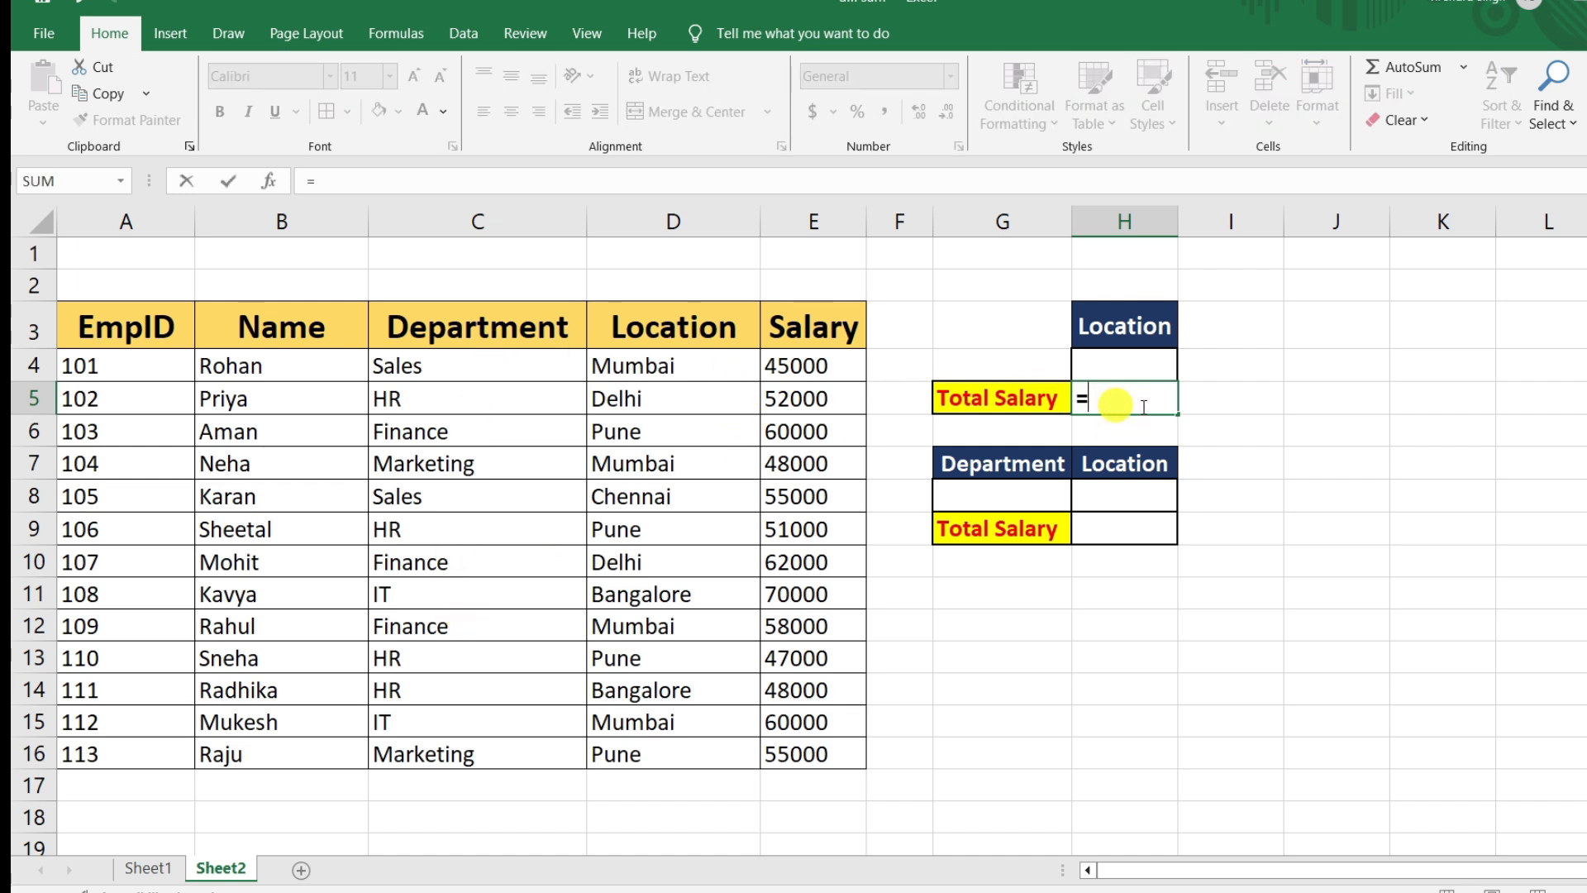
type("sumi")
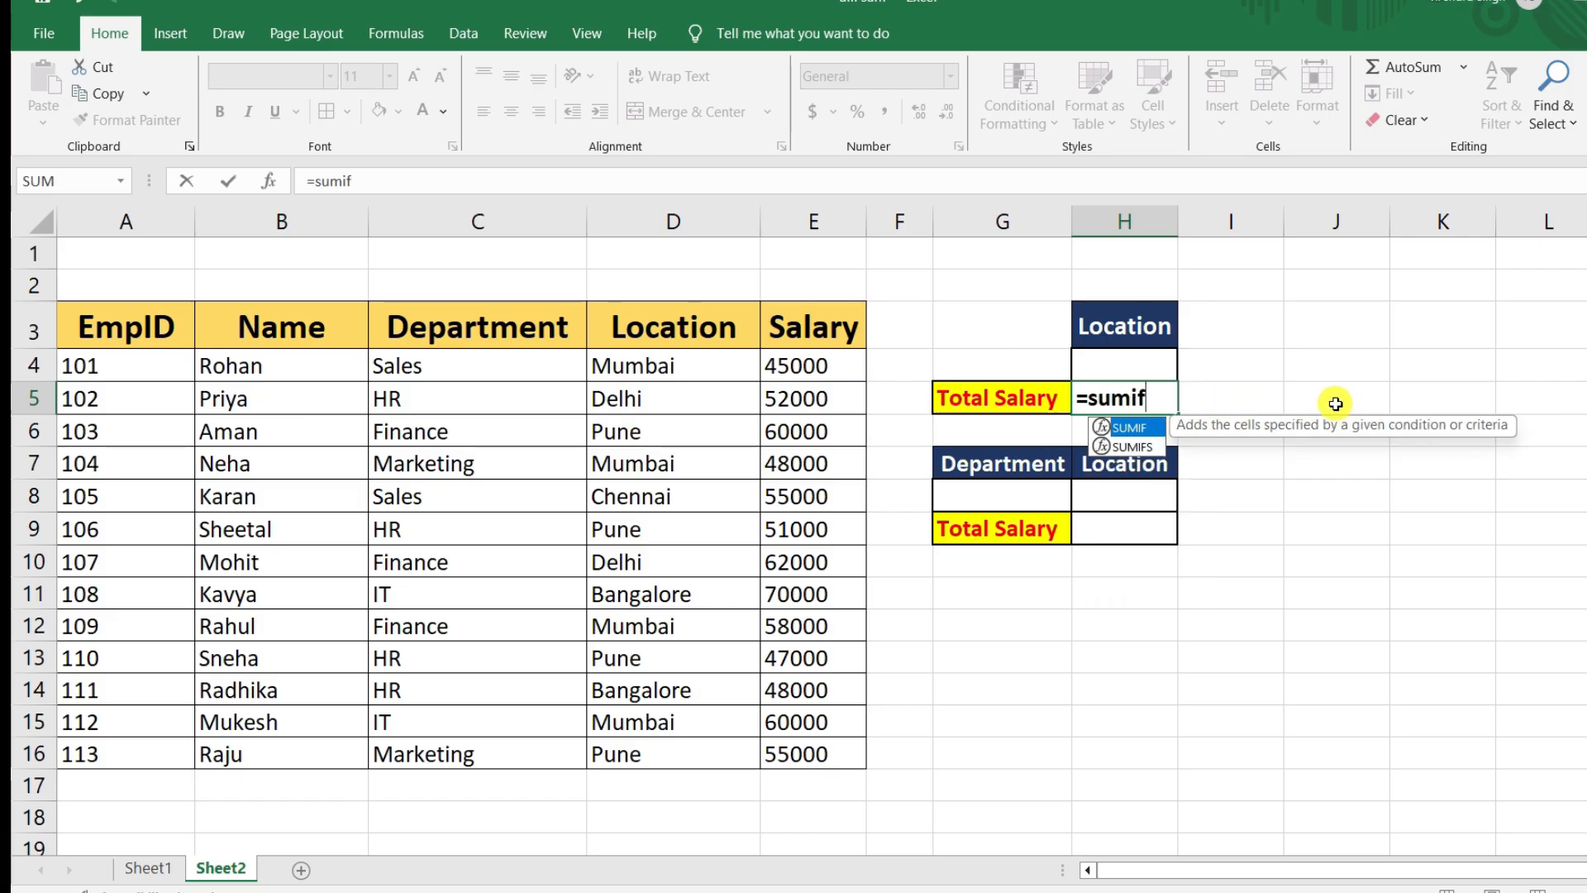
type("f")
key("Tab")
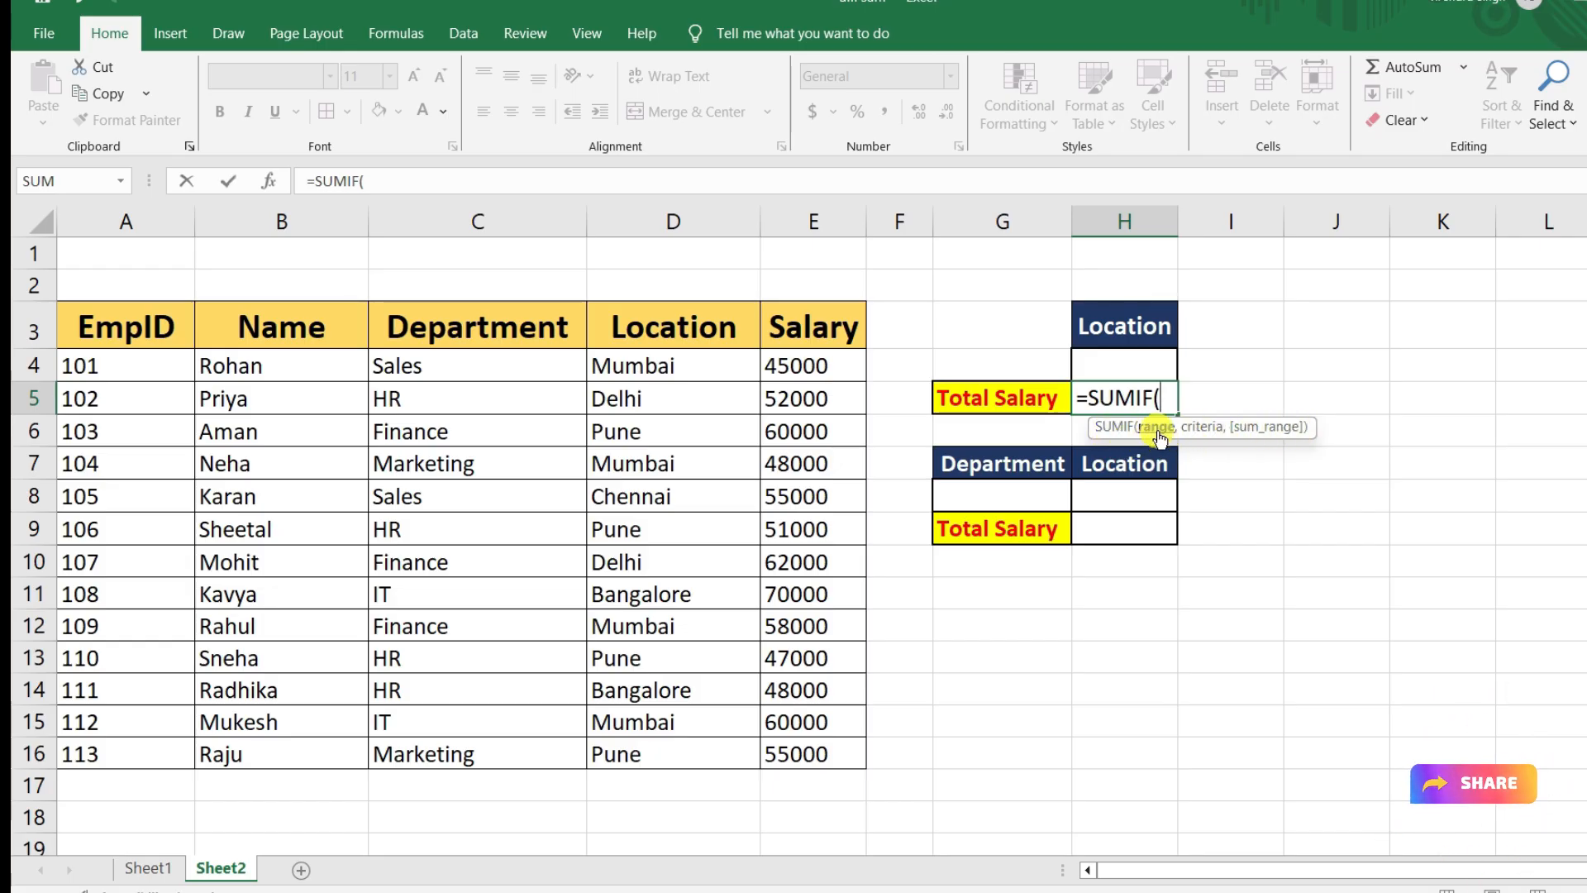
left_click(462, 373)
left_click_drag(462, 373, 467, 749)
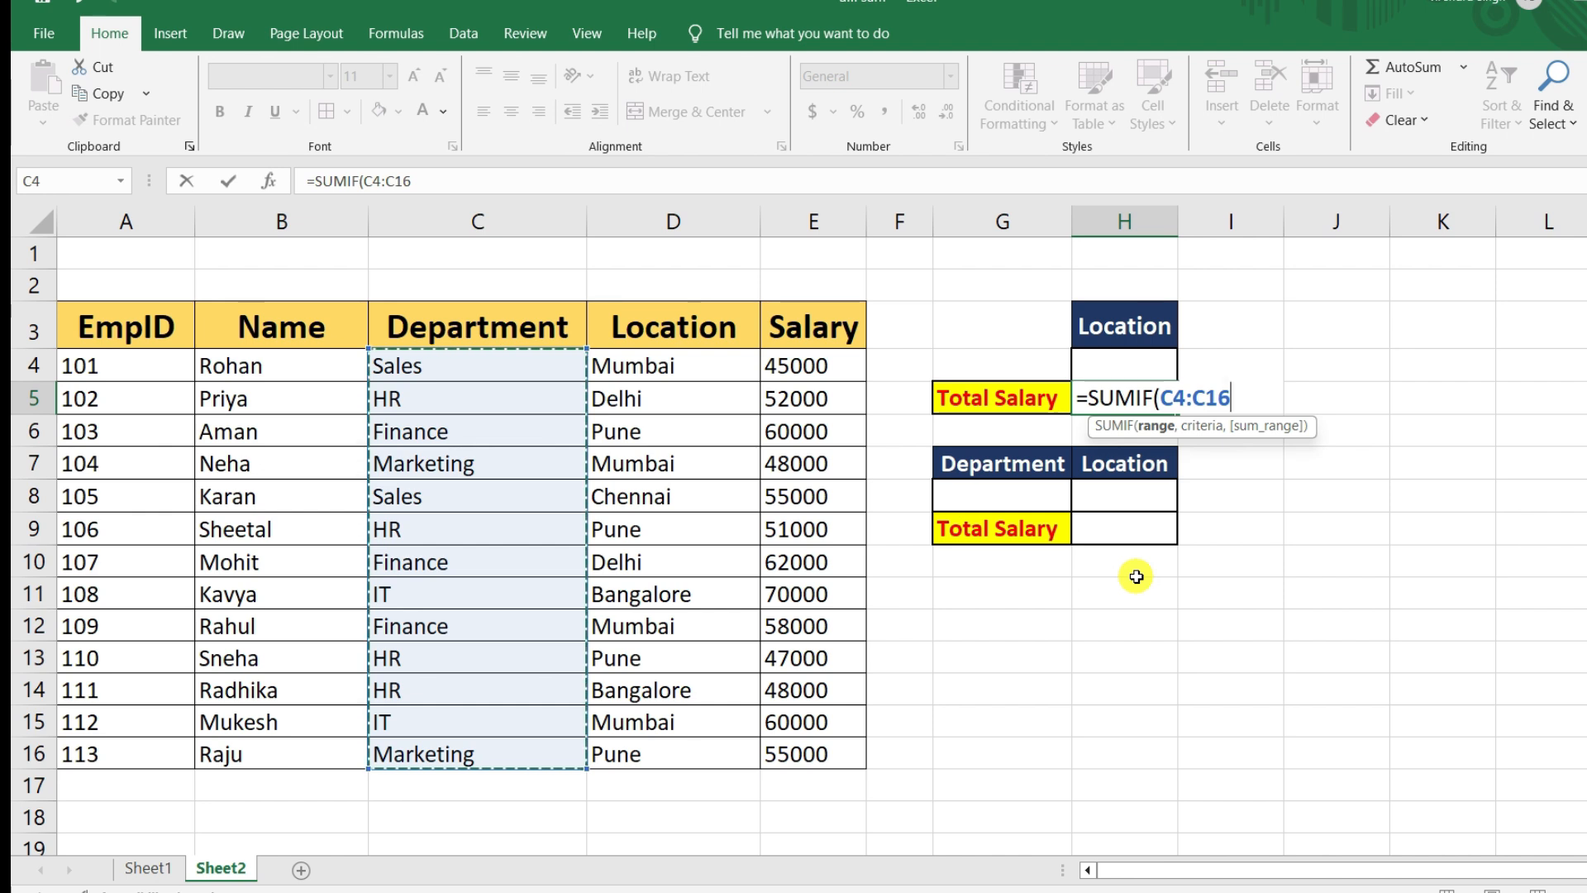
Complete the SUMIF formula in H5 with H4 as the criteria and the salaries E4:E16 as the sum range
type(",")
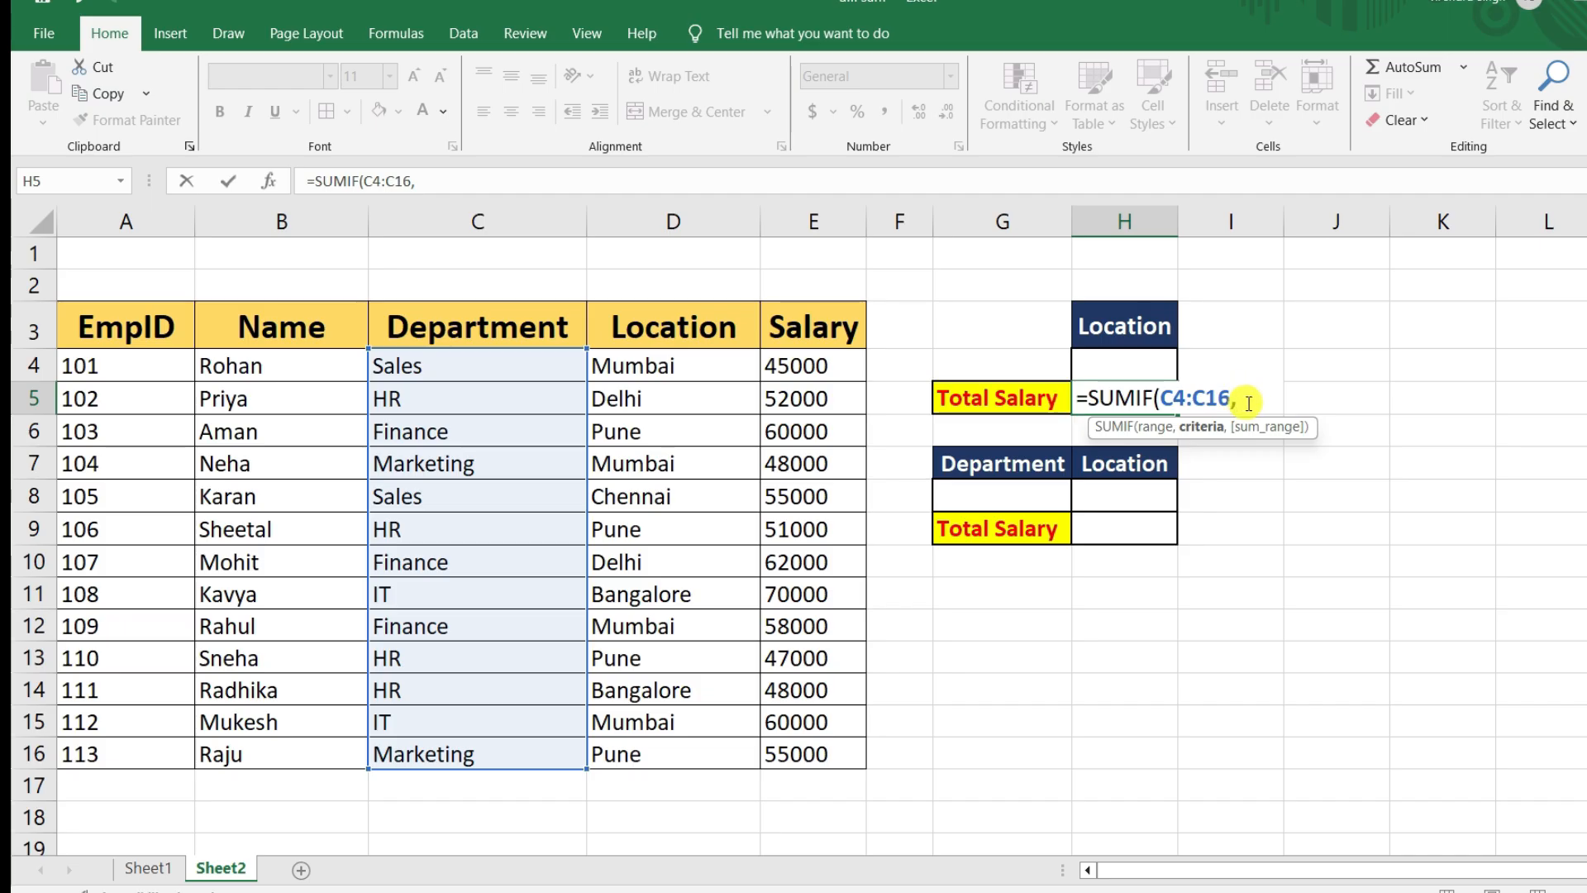
left_click(1117, 366)
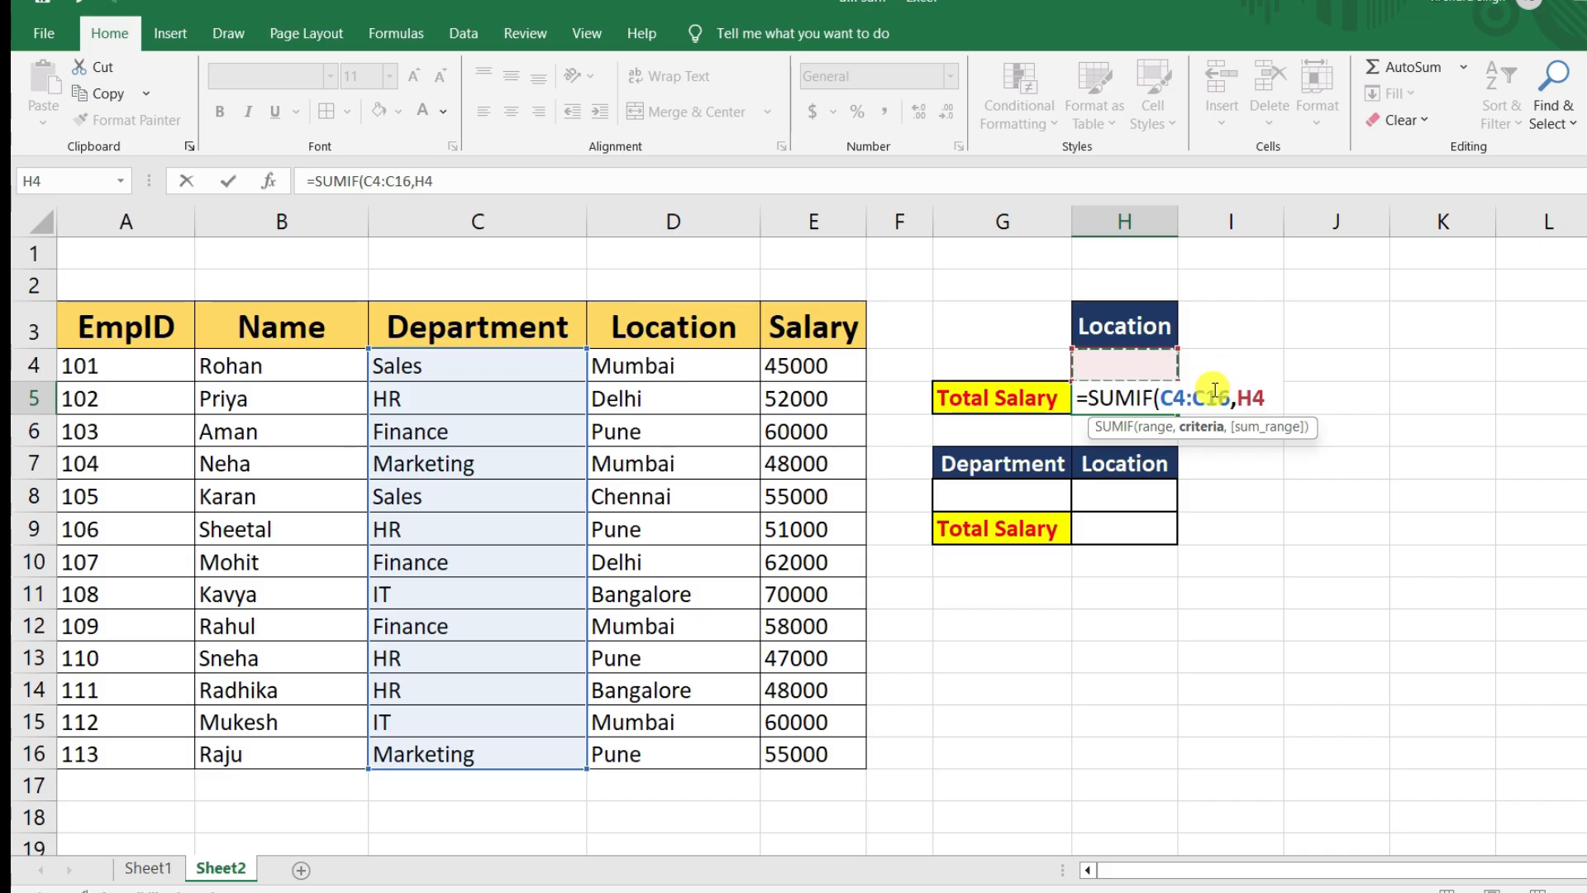
type(",")
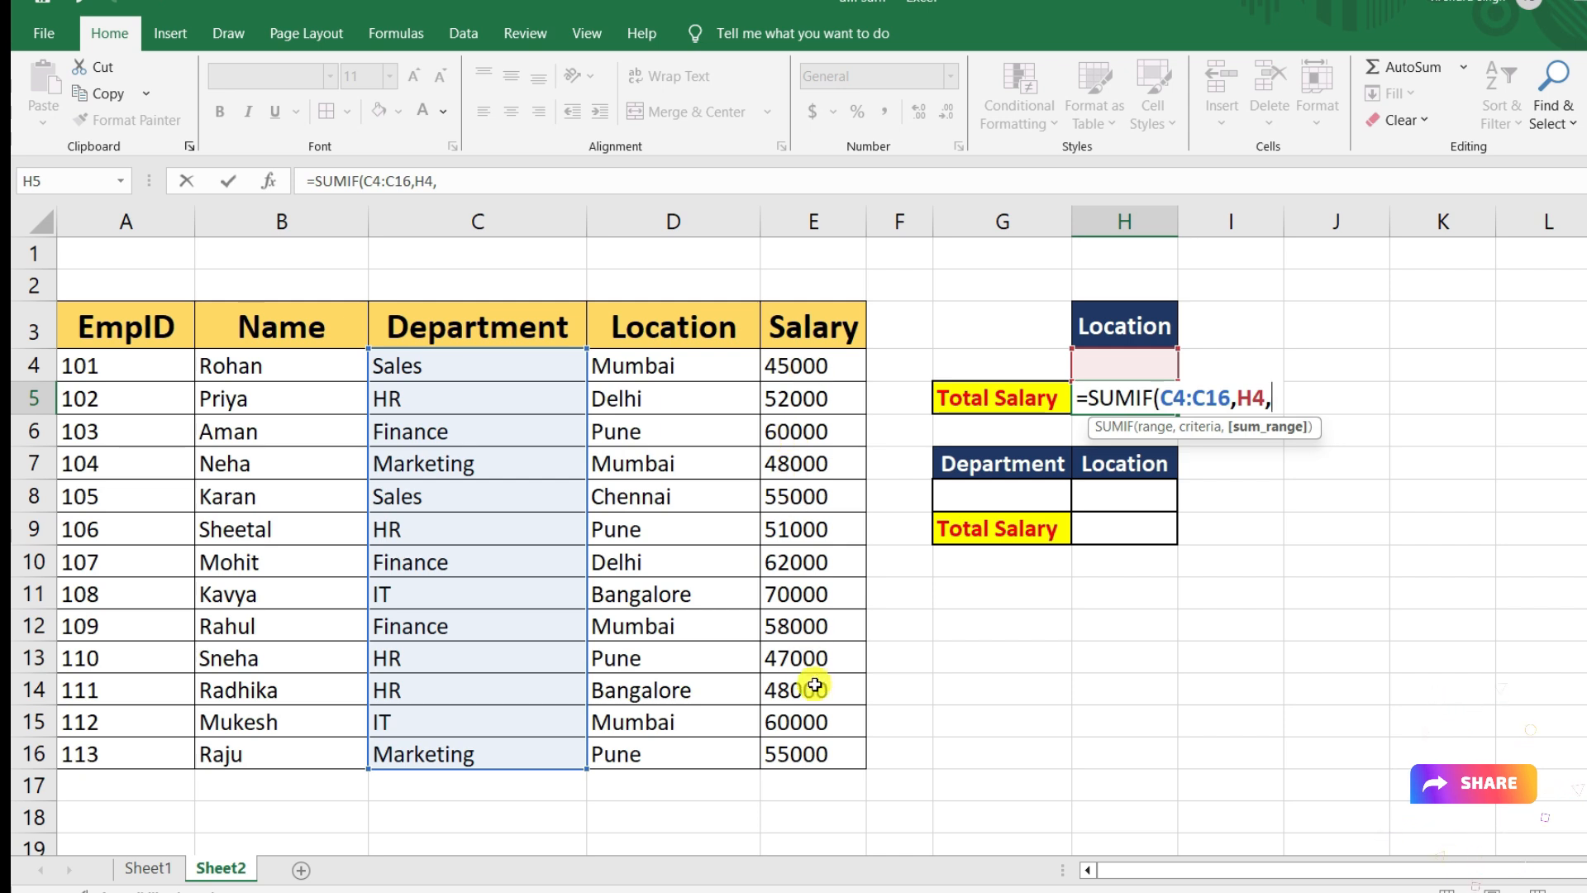
left_click_drag(803, 652, 808, 748)
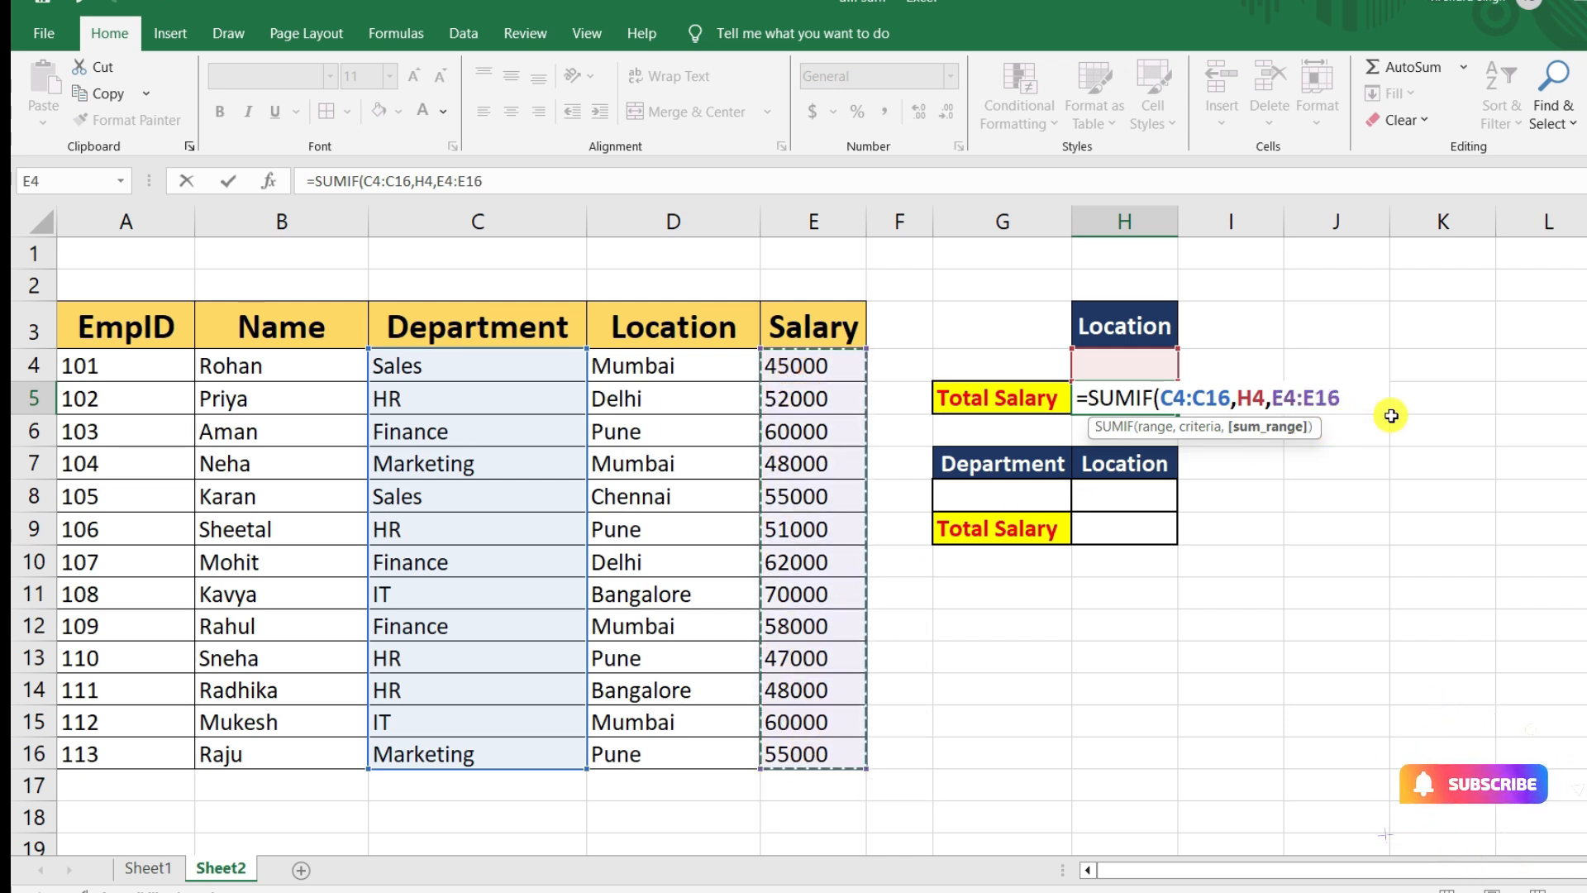
type(")")
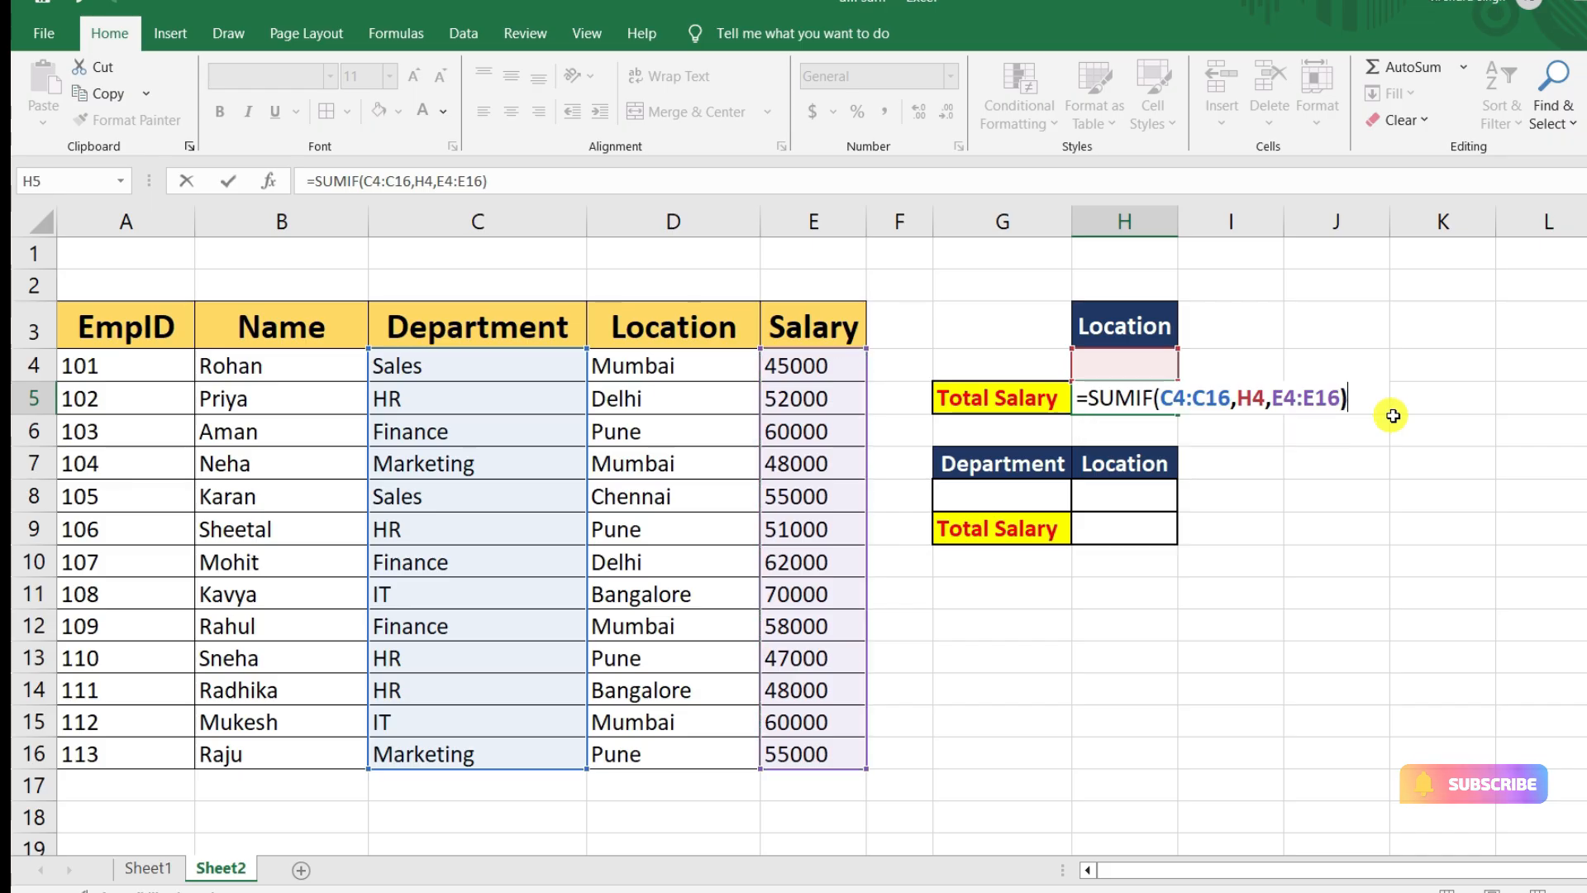
key("Return")
left_click(1123, 397)
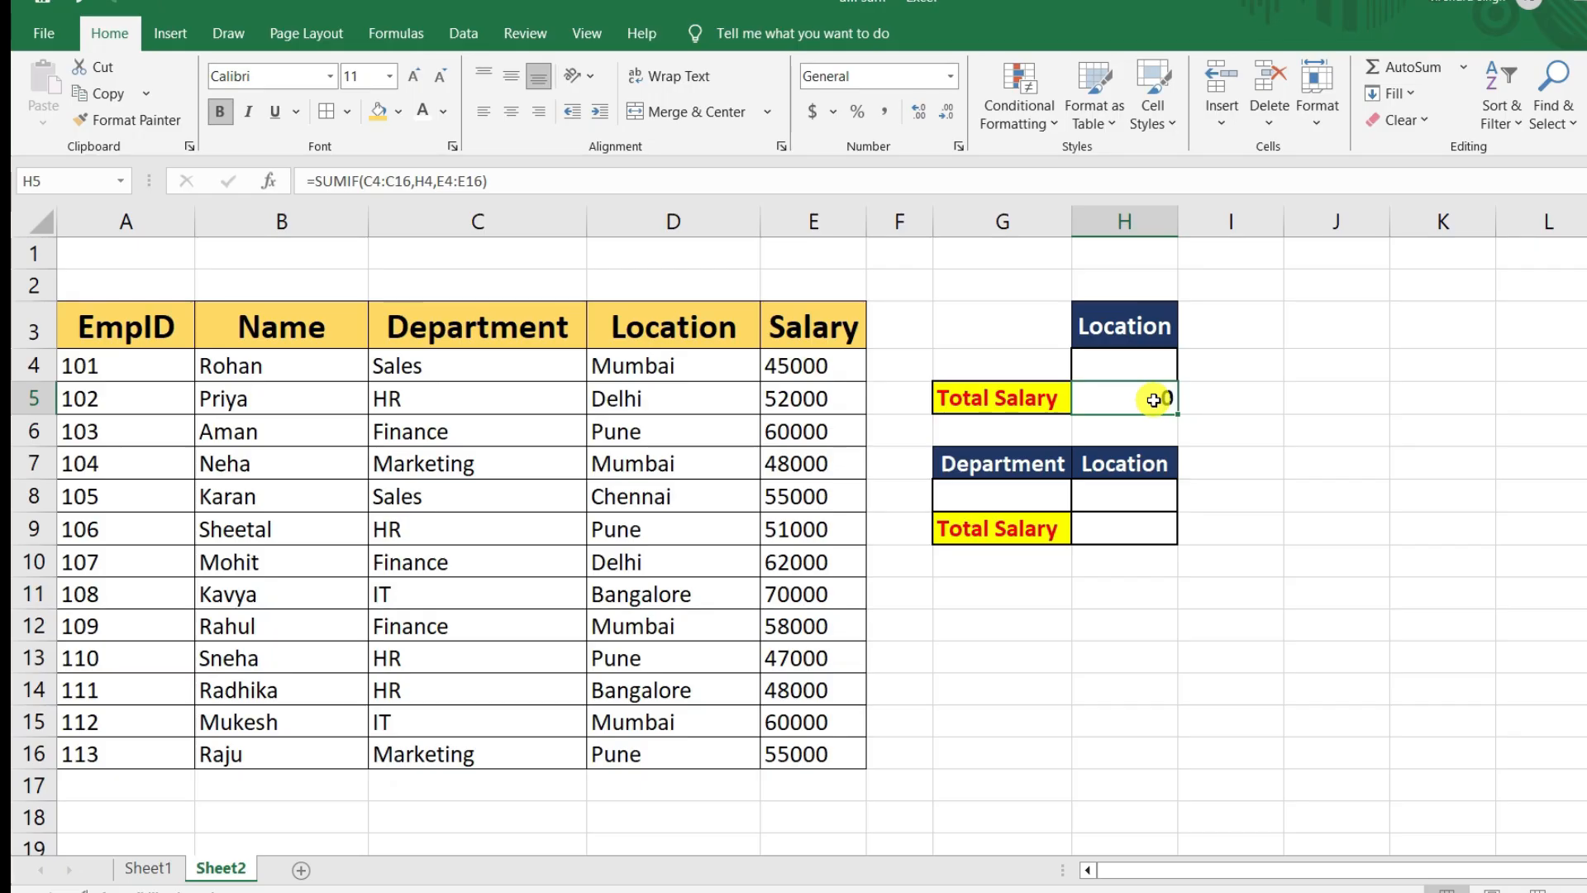
Enter HR as the criterion in H4 and check the upper Total Salary cell H5
left_click(1122, 365)
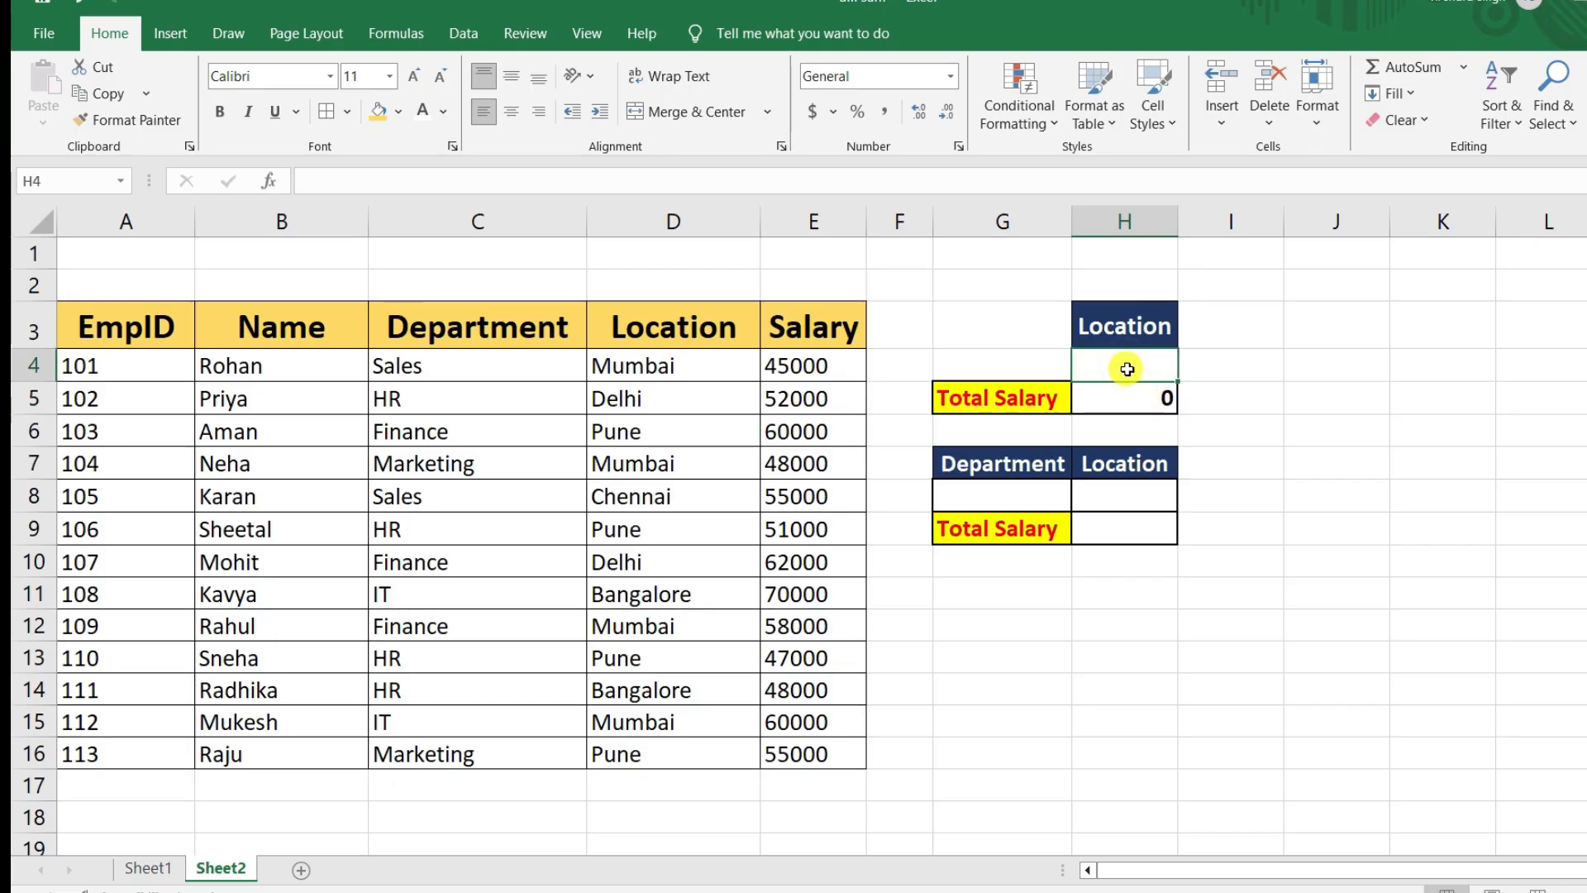
type("HR")
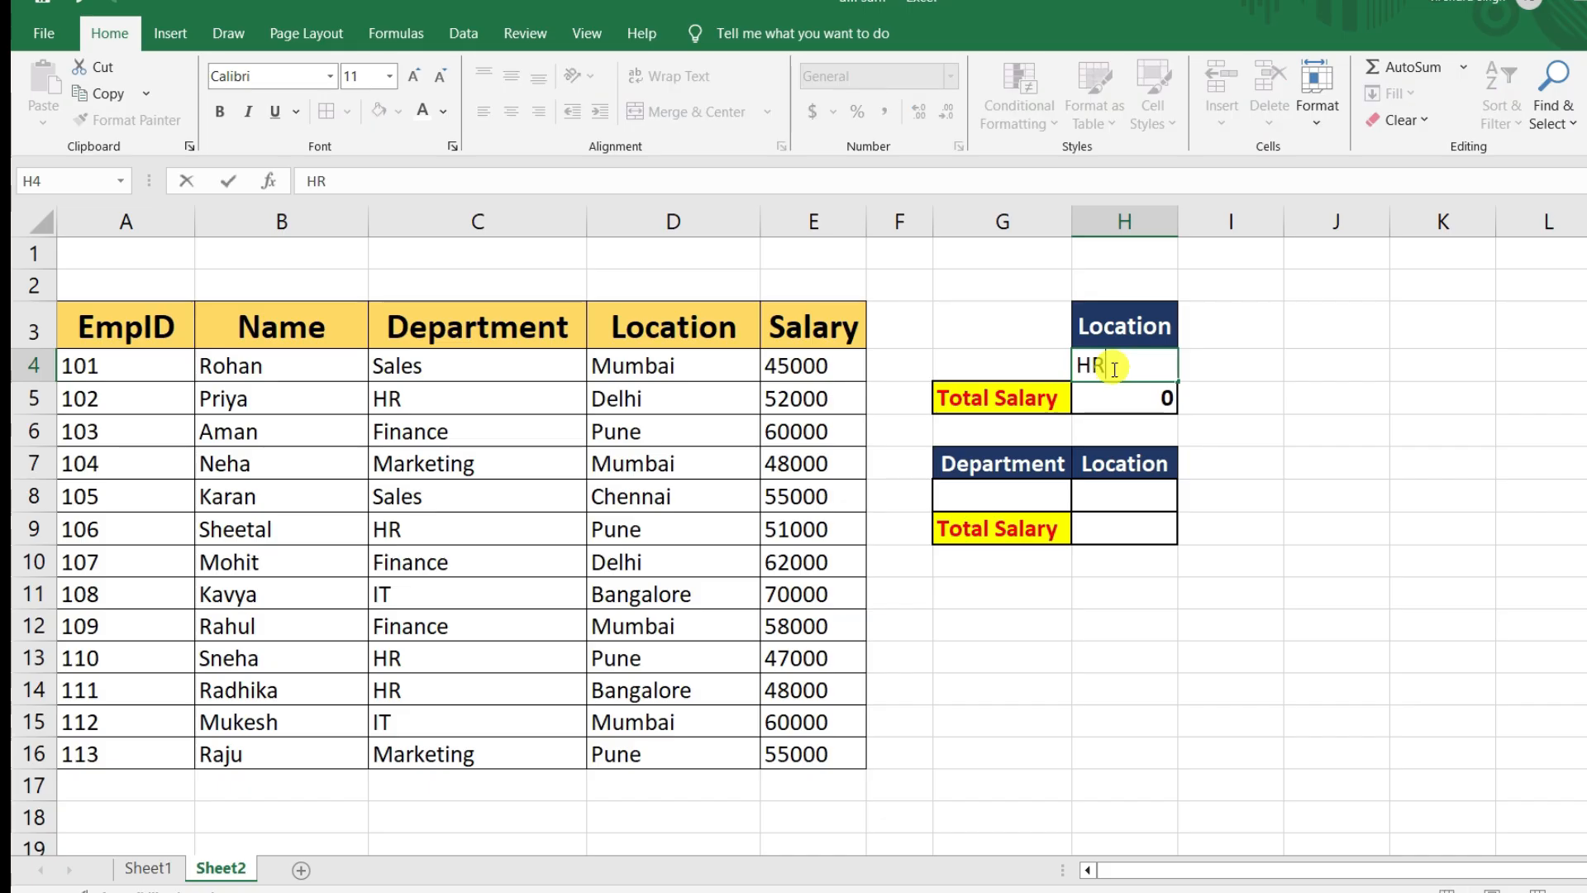
key("Return")
left_click(1261, 414)
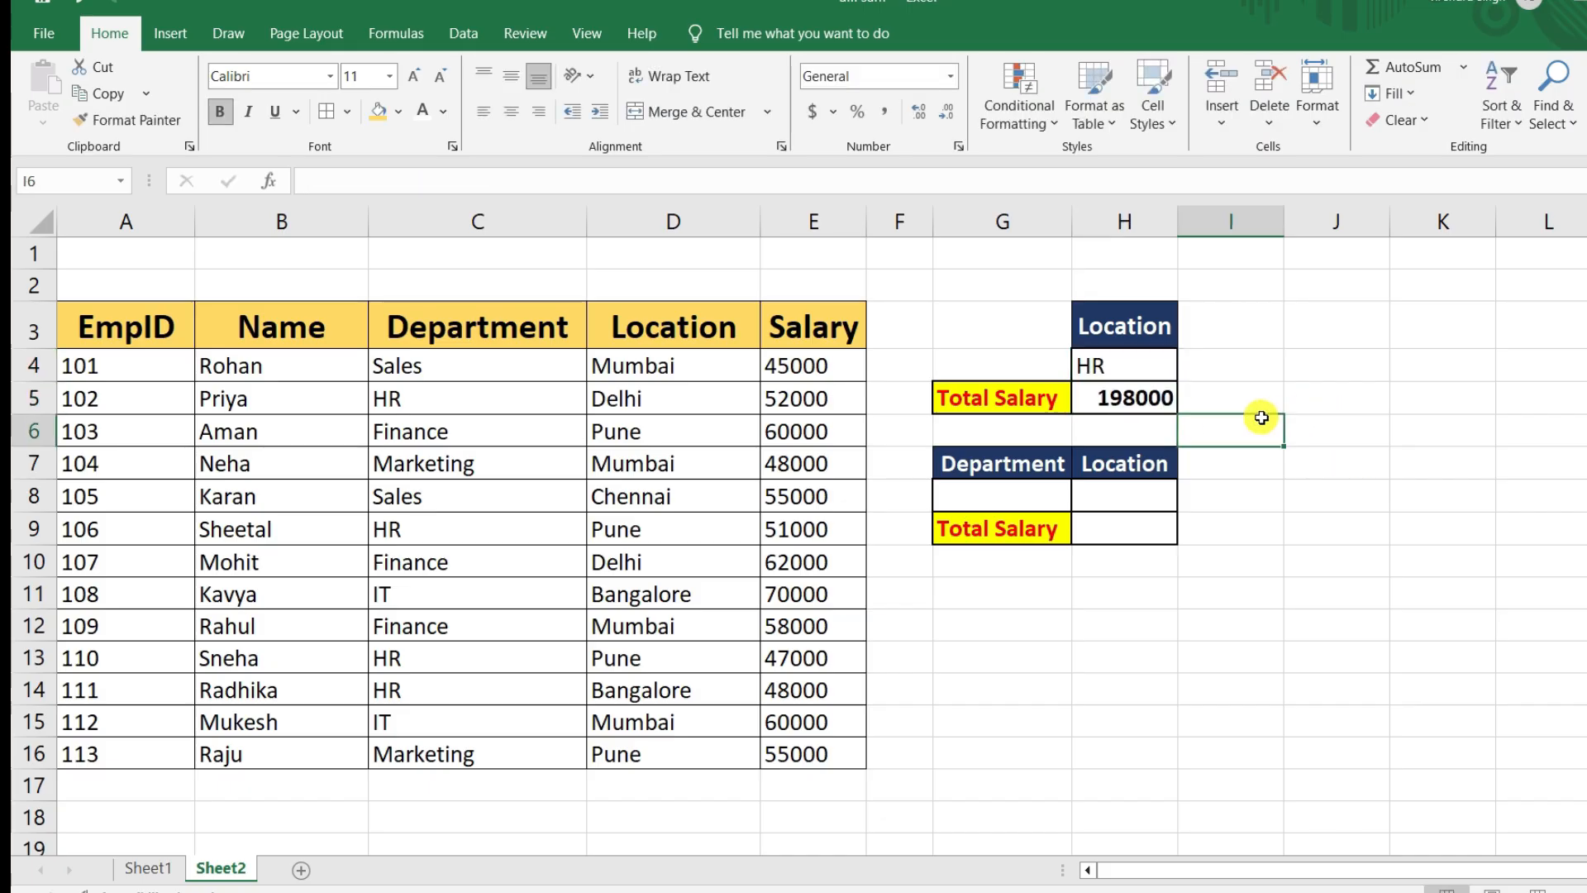
left_click(1107, 407)
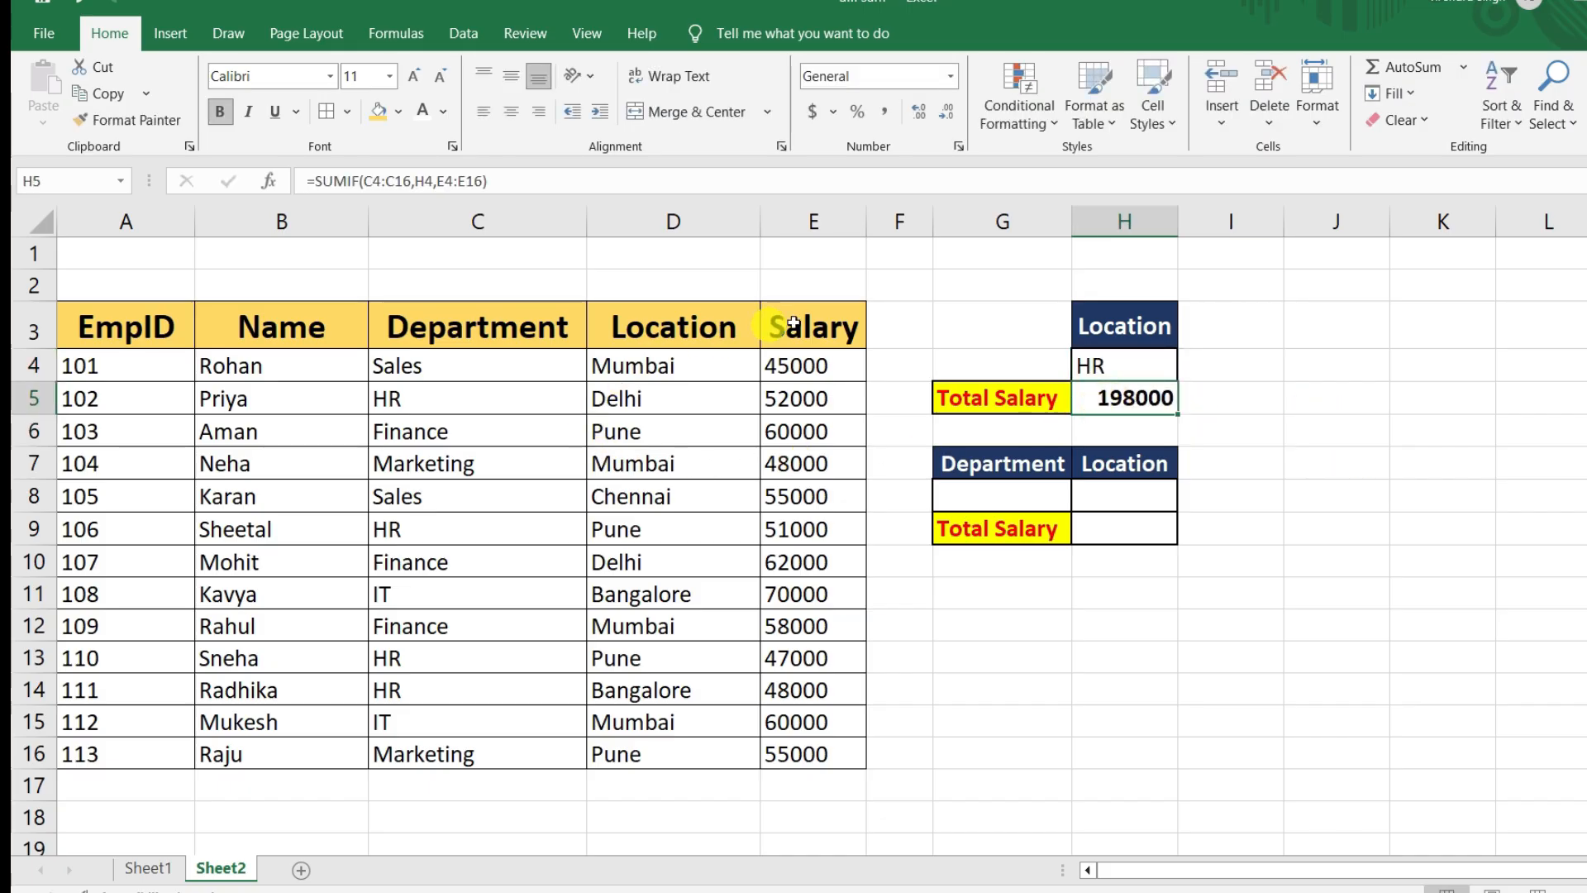
left_click(1122, 394)
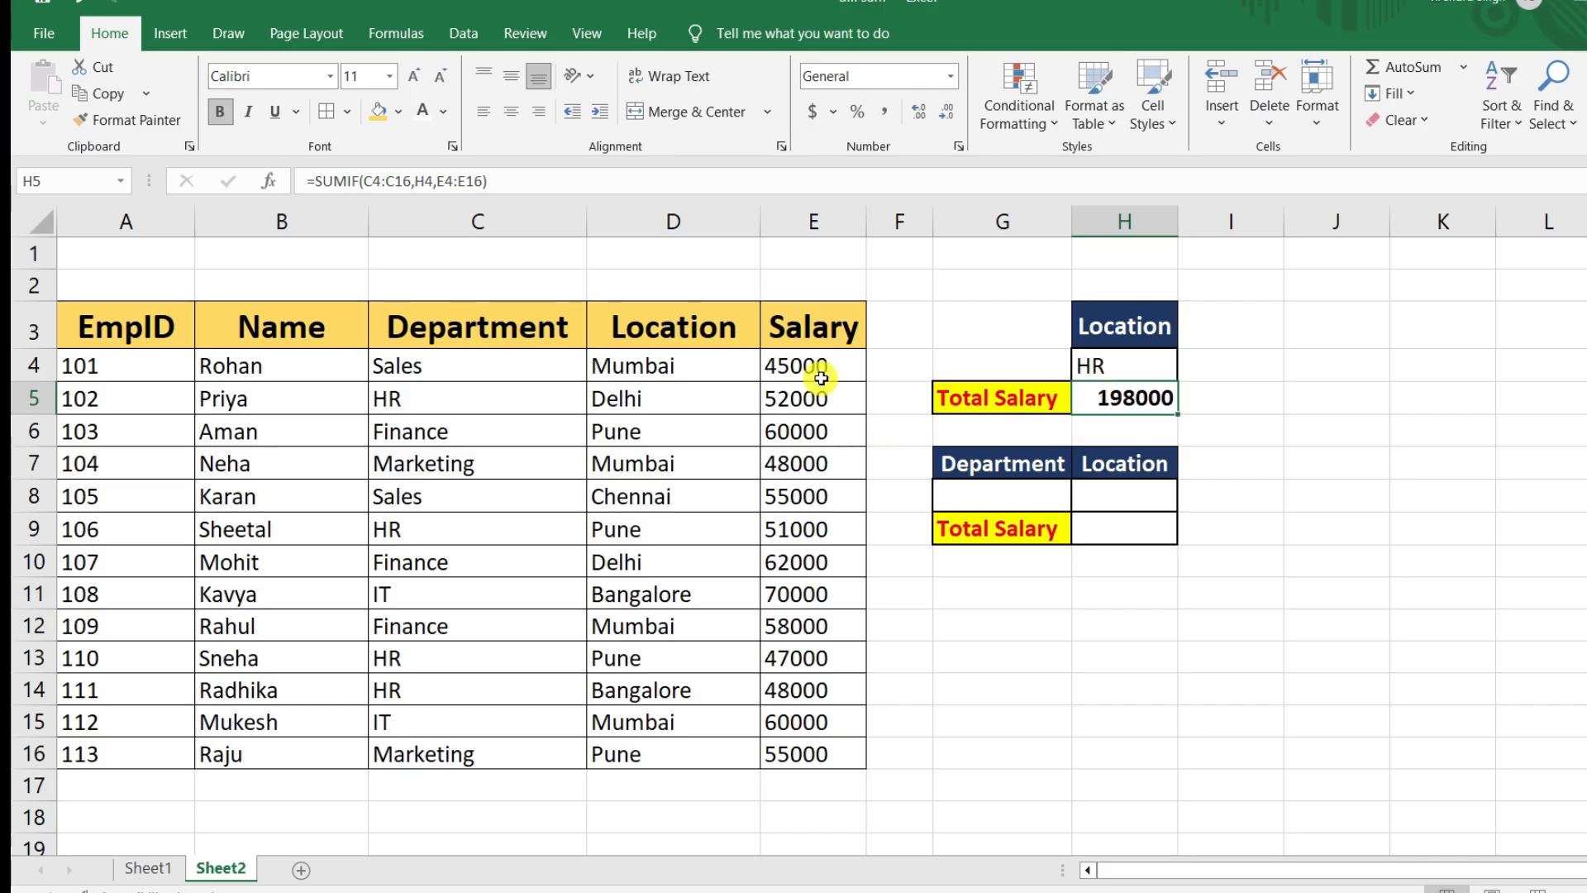
Select the Department to Salary cells of all HR employees together: C5:E5, C9:E9, C13:E13 and C14:E14
left_click(565, 399)
left_click_drag(628, 403, 808, 401)
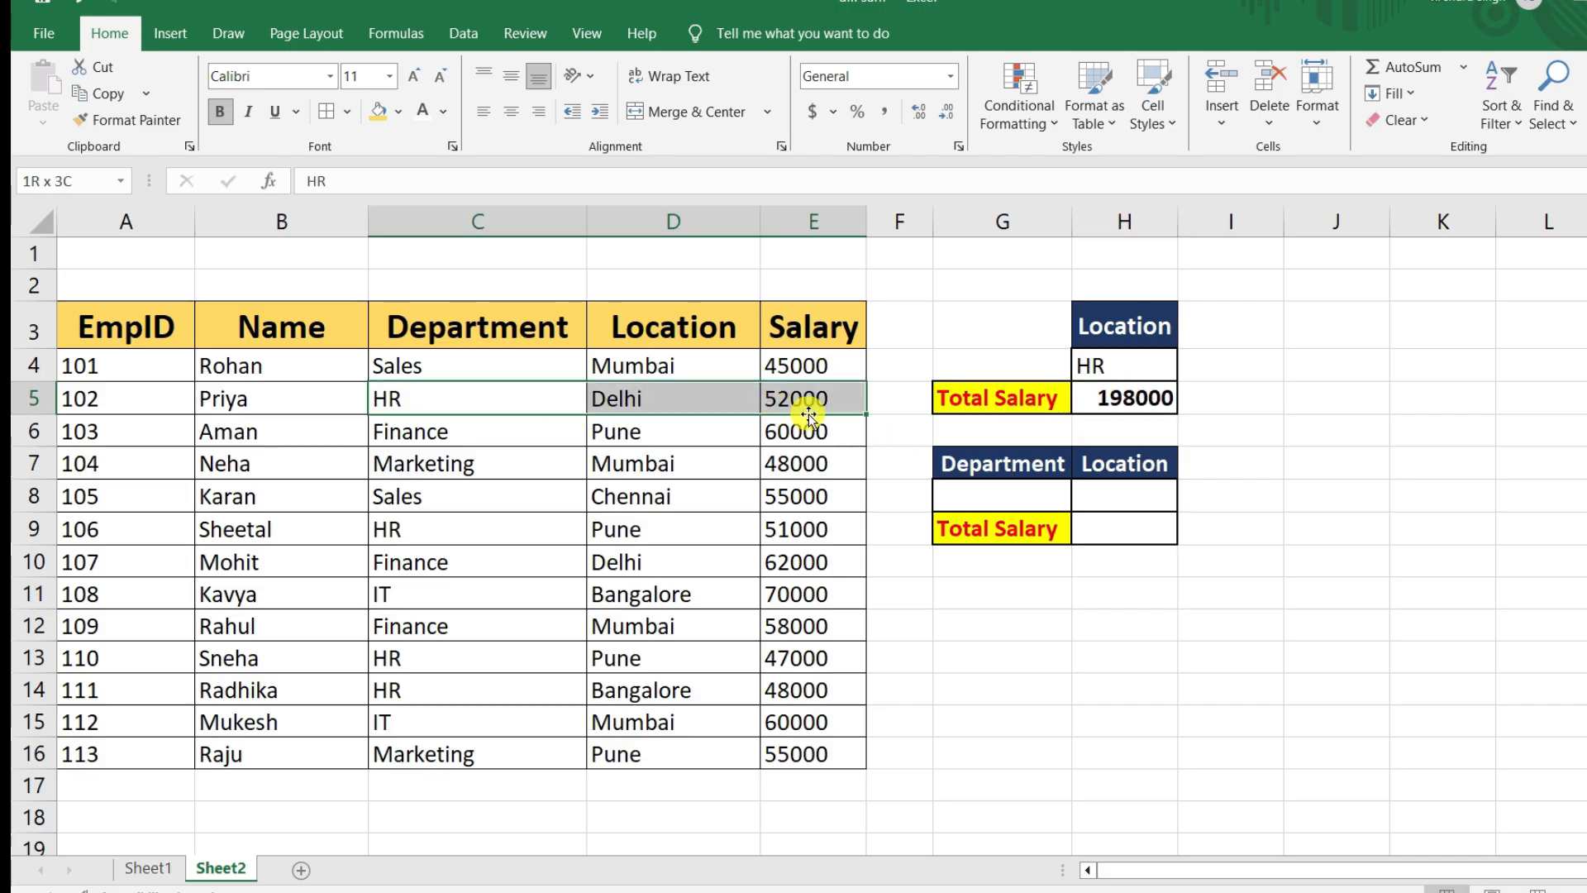
left_click_drag(397, 534, 783, 532, "ctrl")
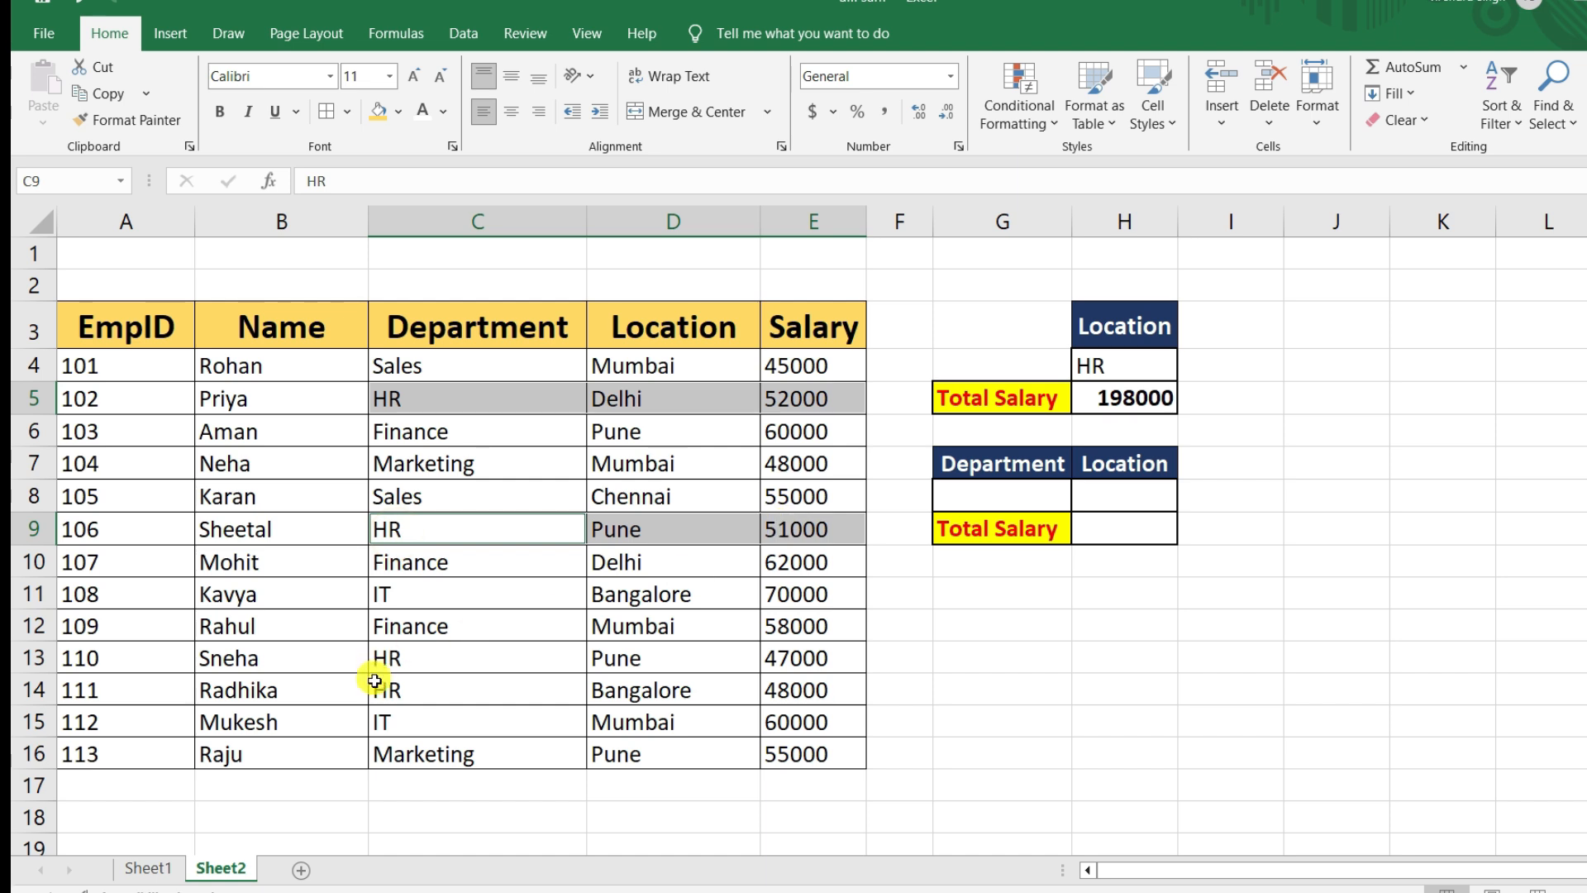
left_click_drag(405, 659, 818, 653, "ctrl")
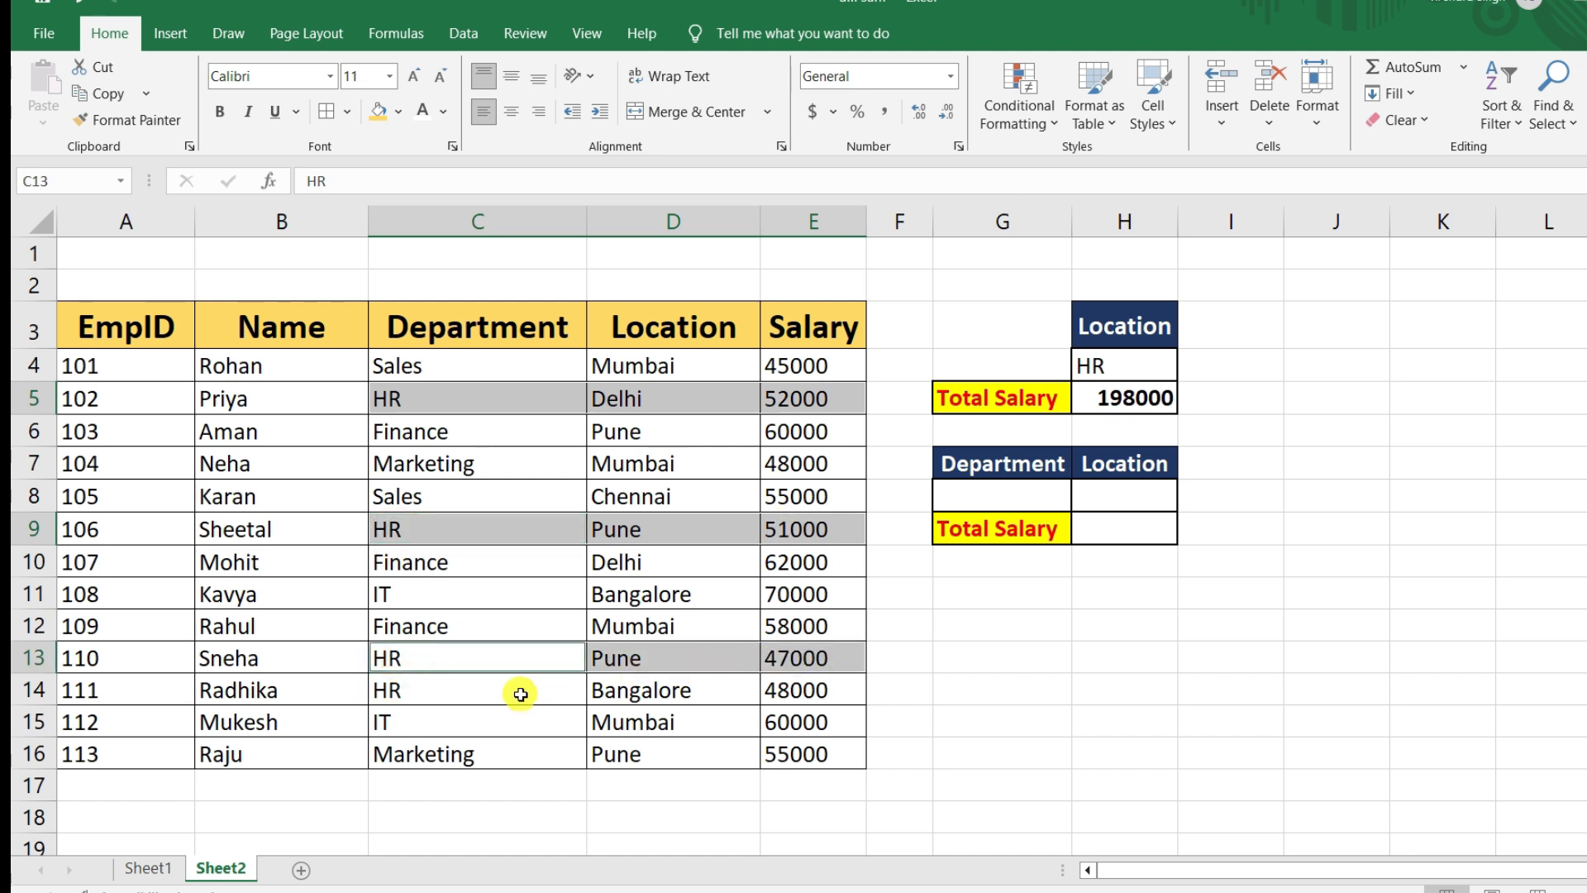
left_click_drag(513, 691, 822, 695, "ctrl")
left_click(1231, 562)
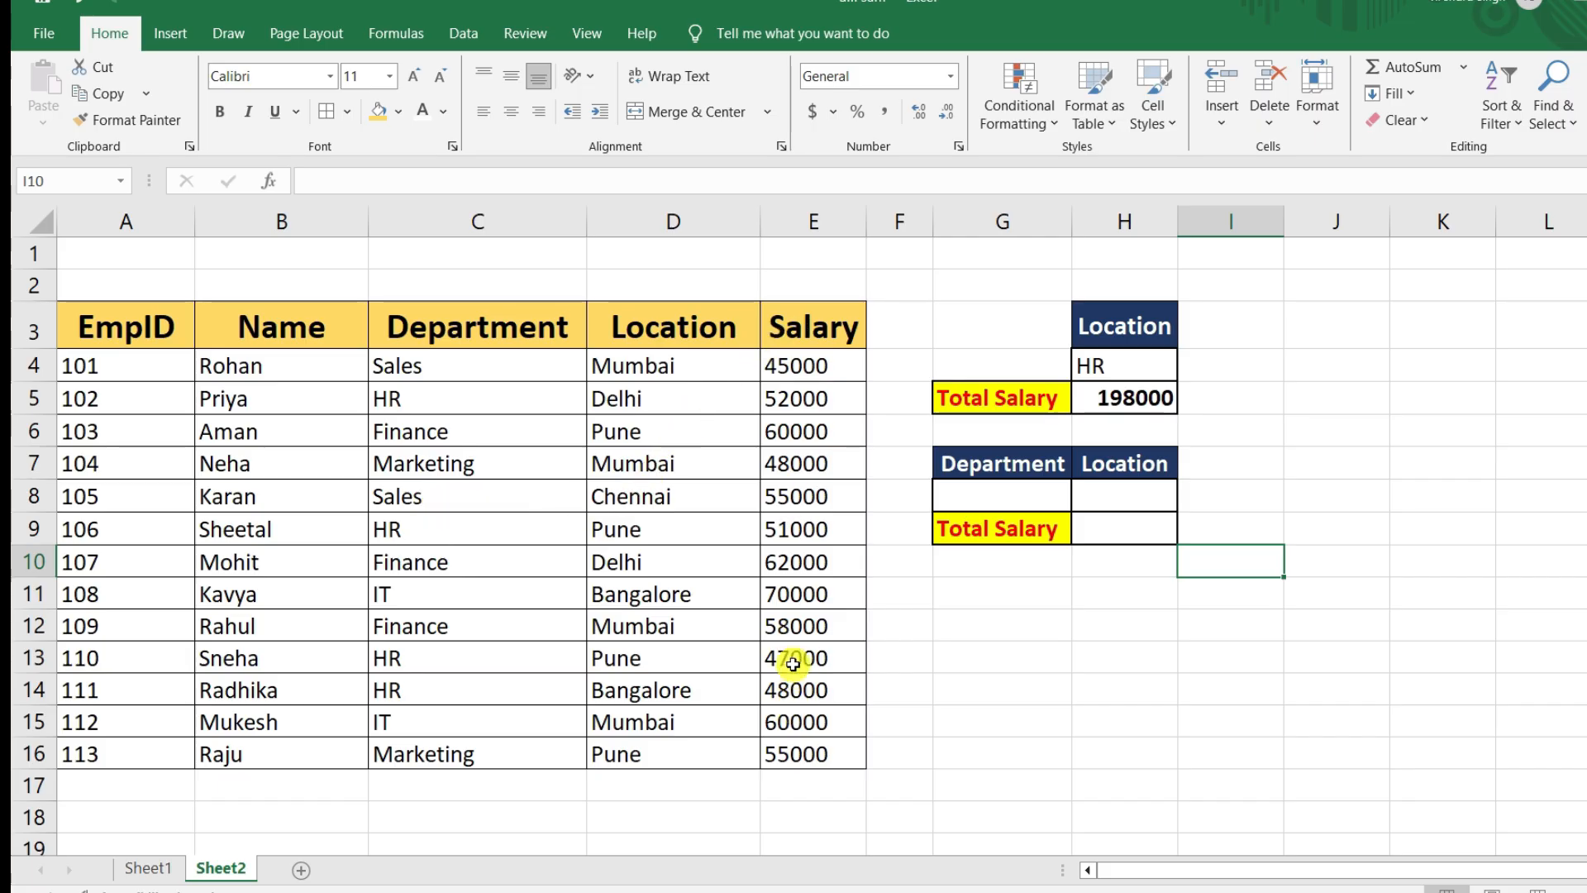
Replace the criterion in H4 with sales
left_click(1113, 368)
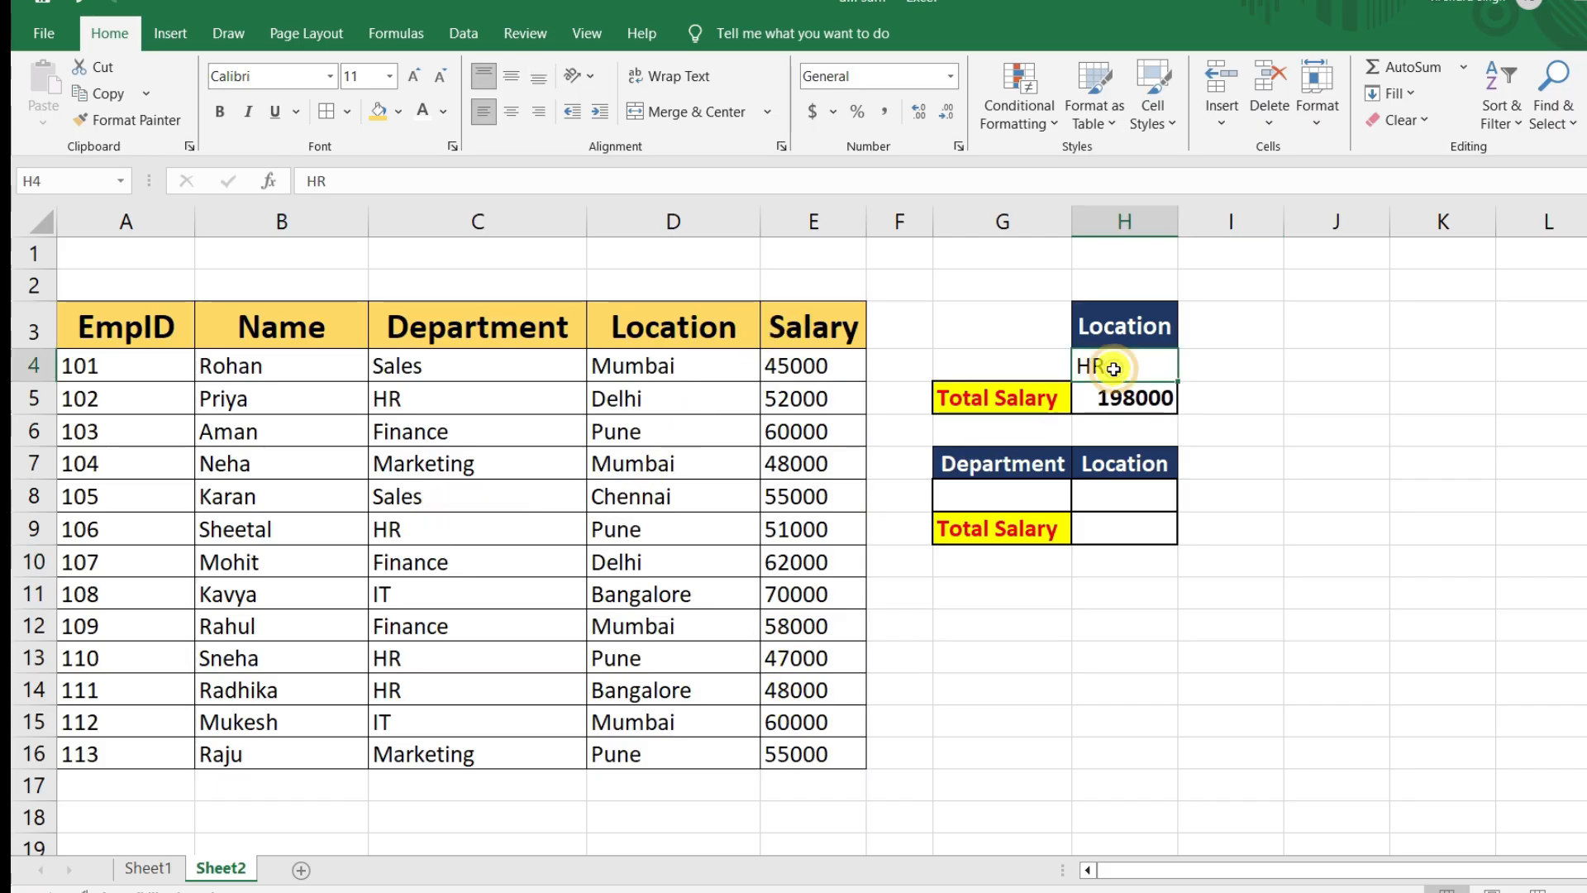
key("BackSpace")
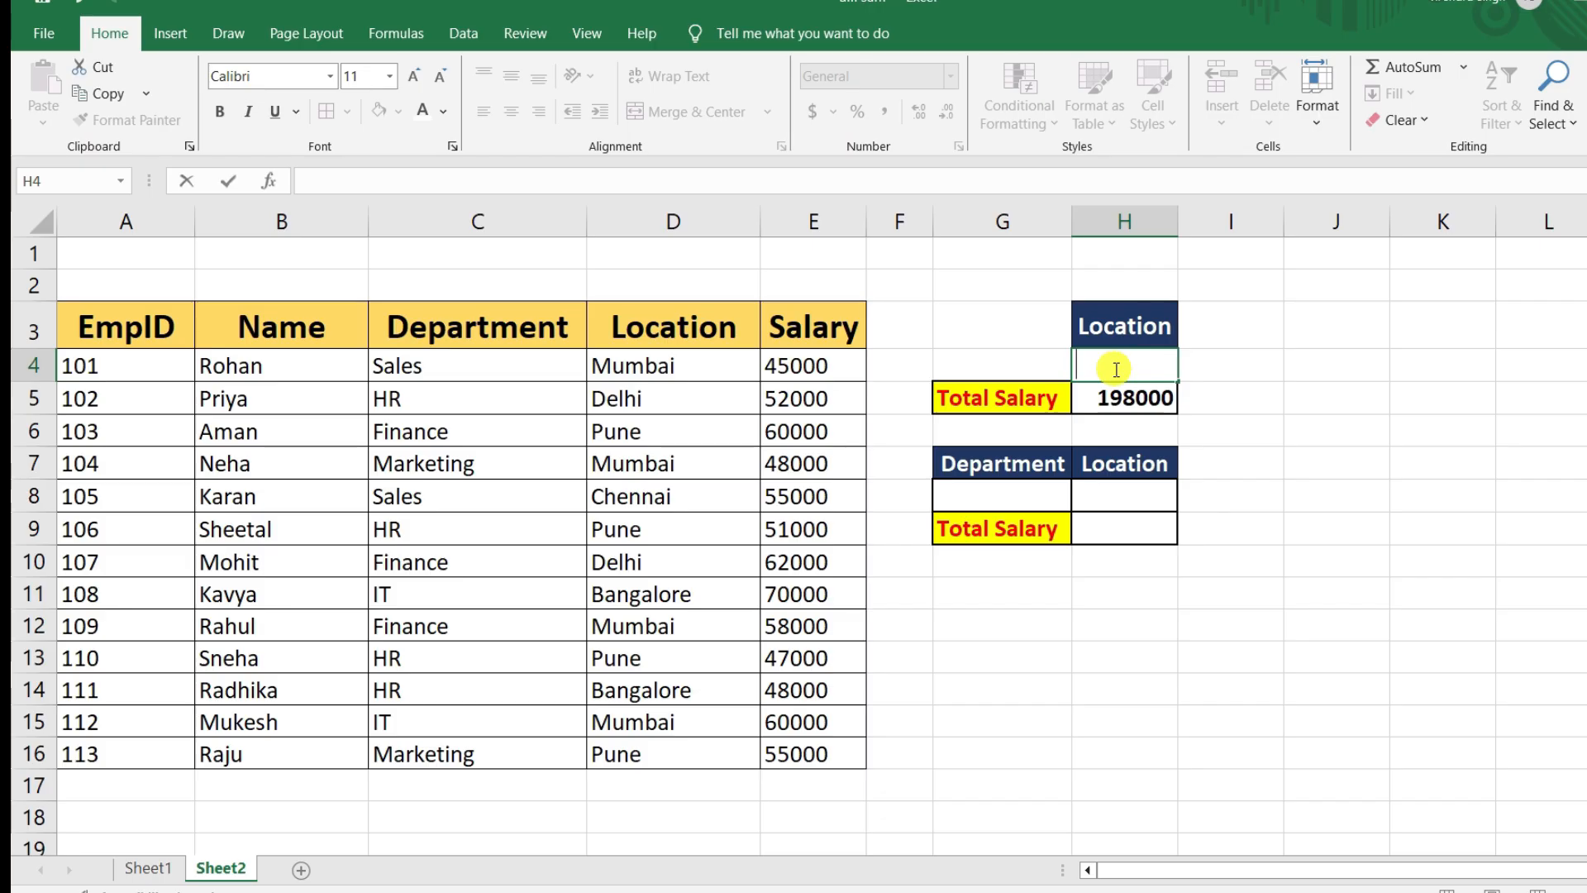
type("sales")
key("Return")
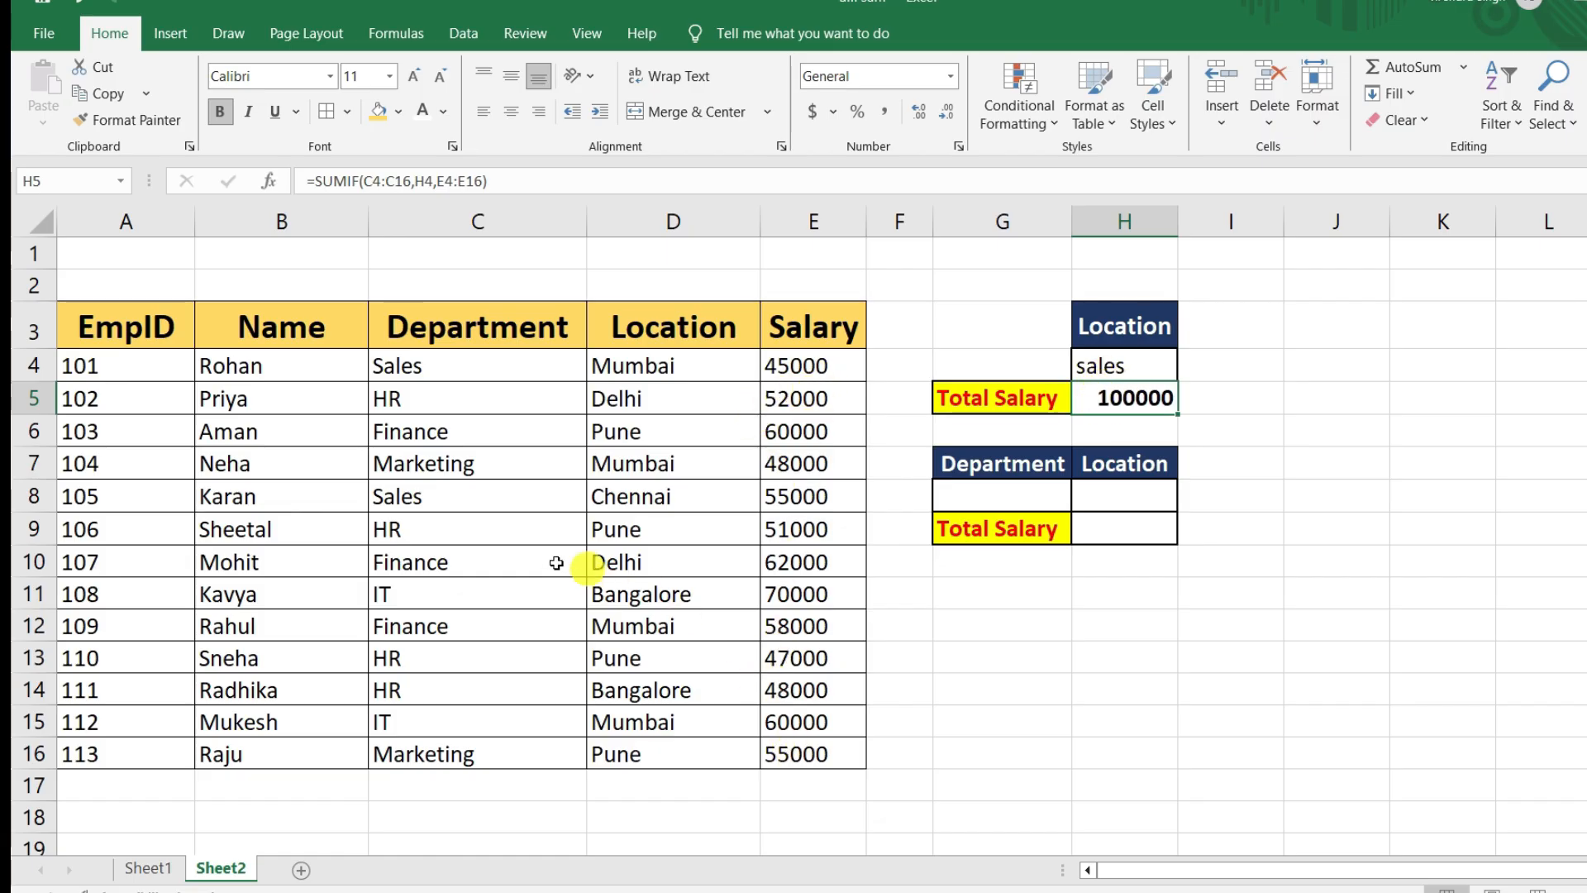
Select the Department to Salary cells of both Sales employees, C8:E8 and C4:E4, and compare them with the total in H5
left_click_drag(496, 497, 810, 498)
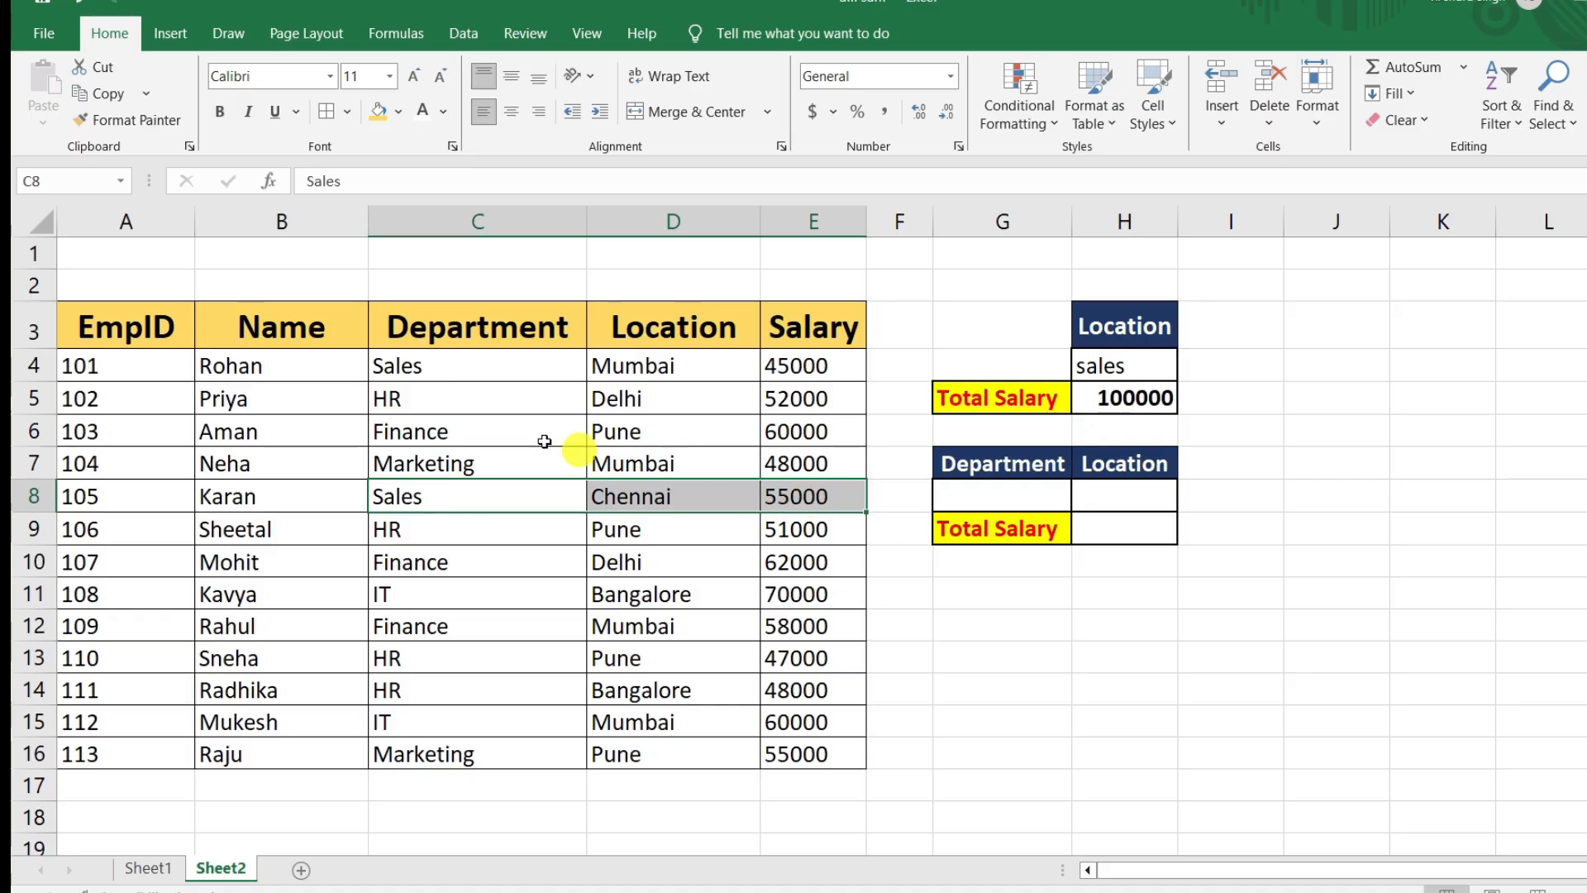
left_click_drag(461, 365, 809, 361)
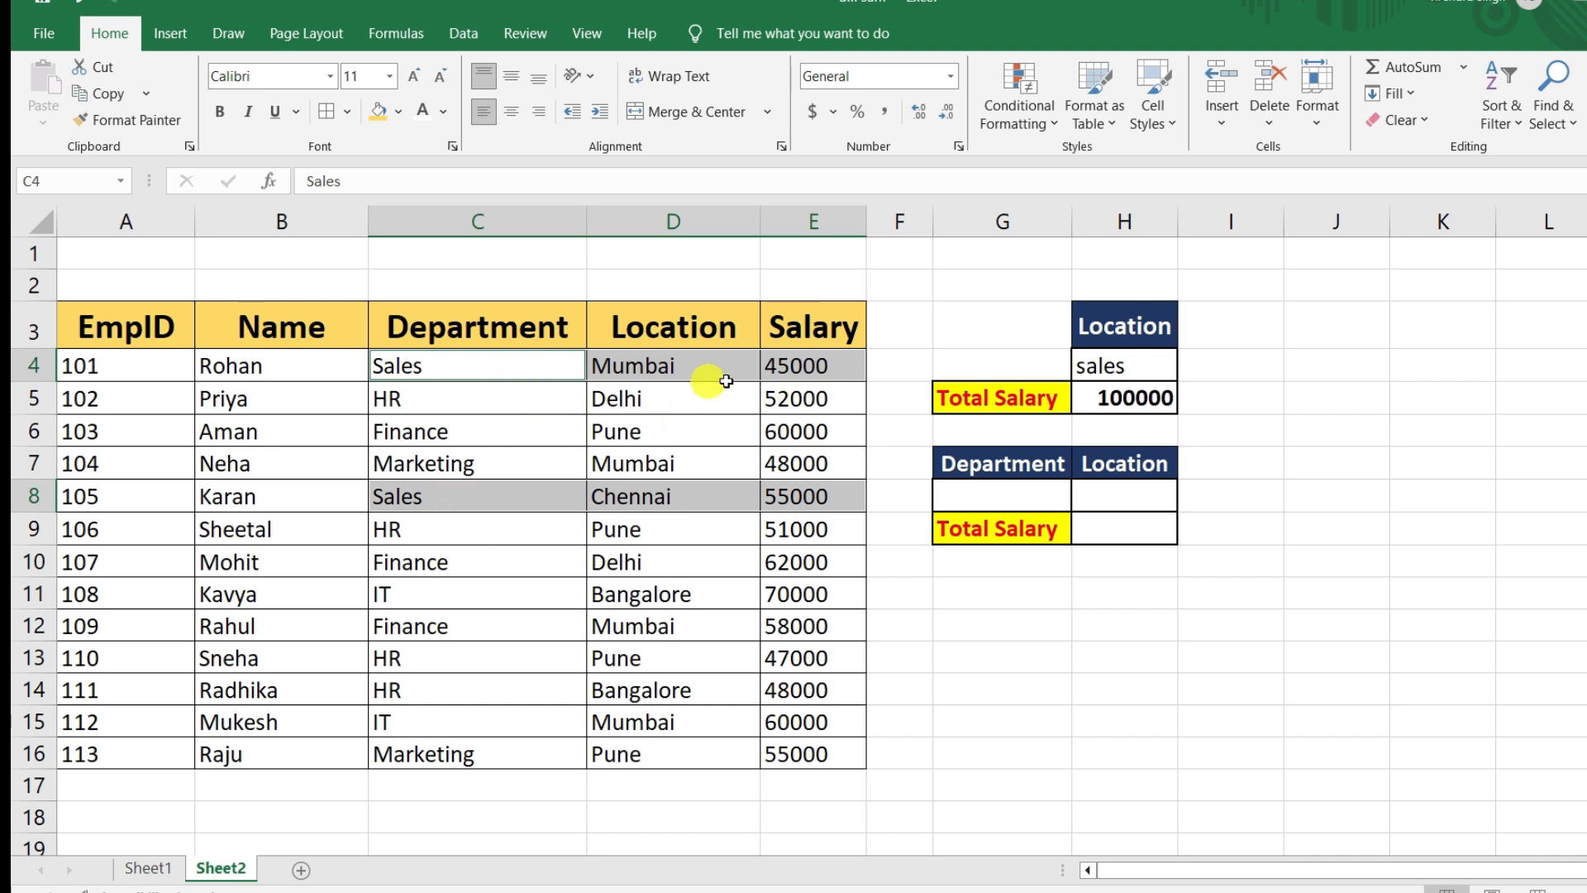
left_click(1134, 399)
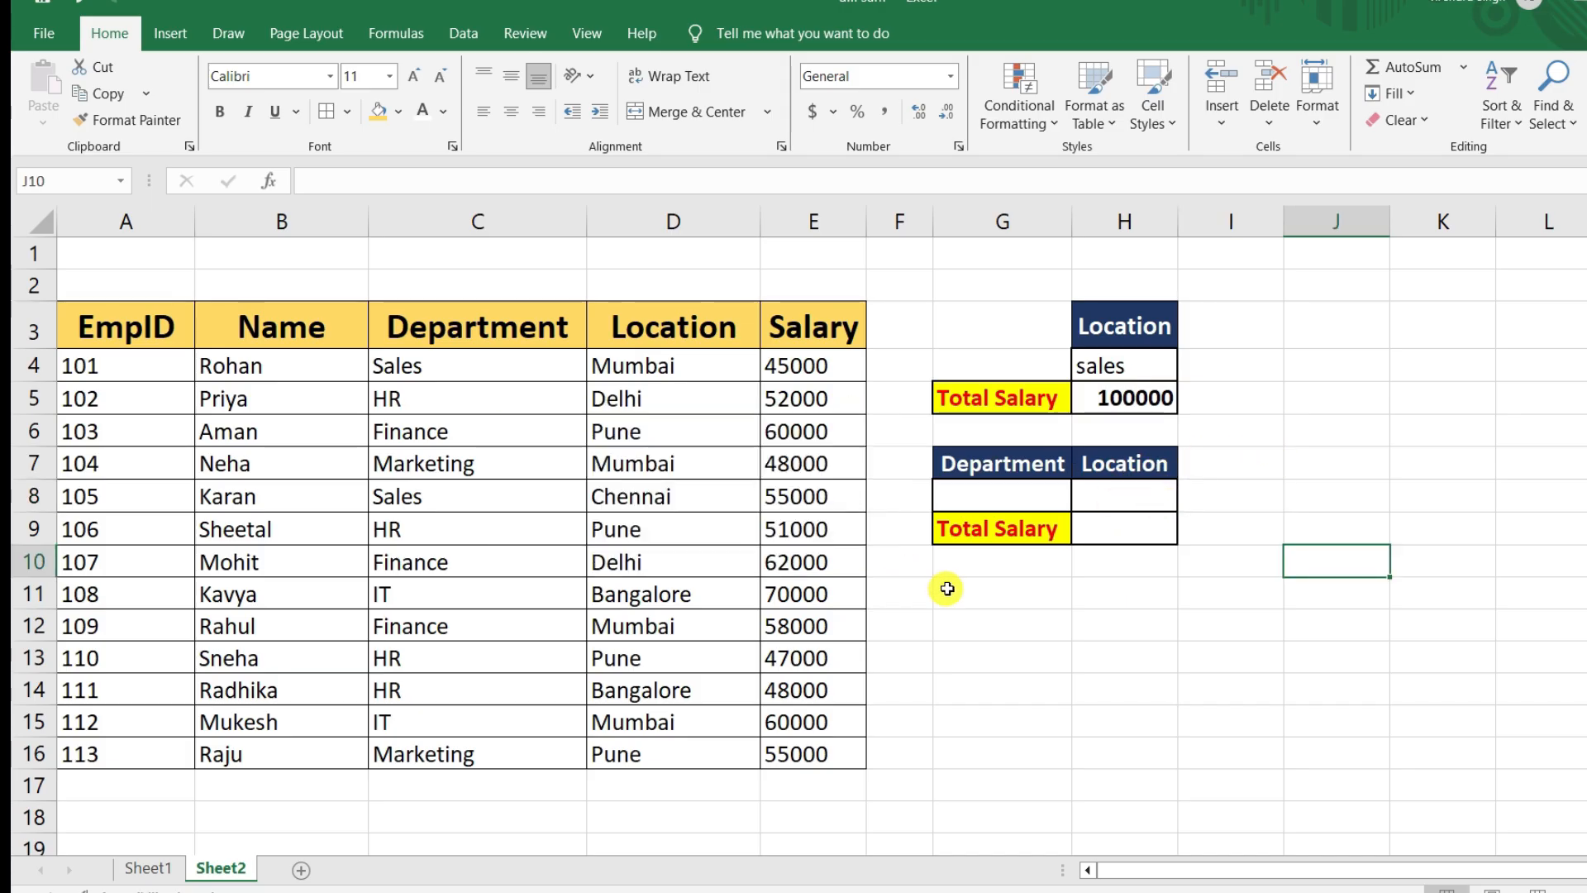
Examine the Department entries C4:C16 and the Location entries D4:D16 as two possible criteria columns
left_click(1112, 589)
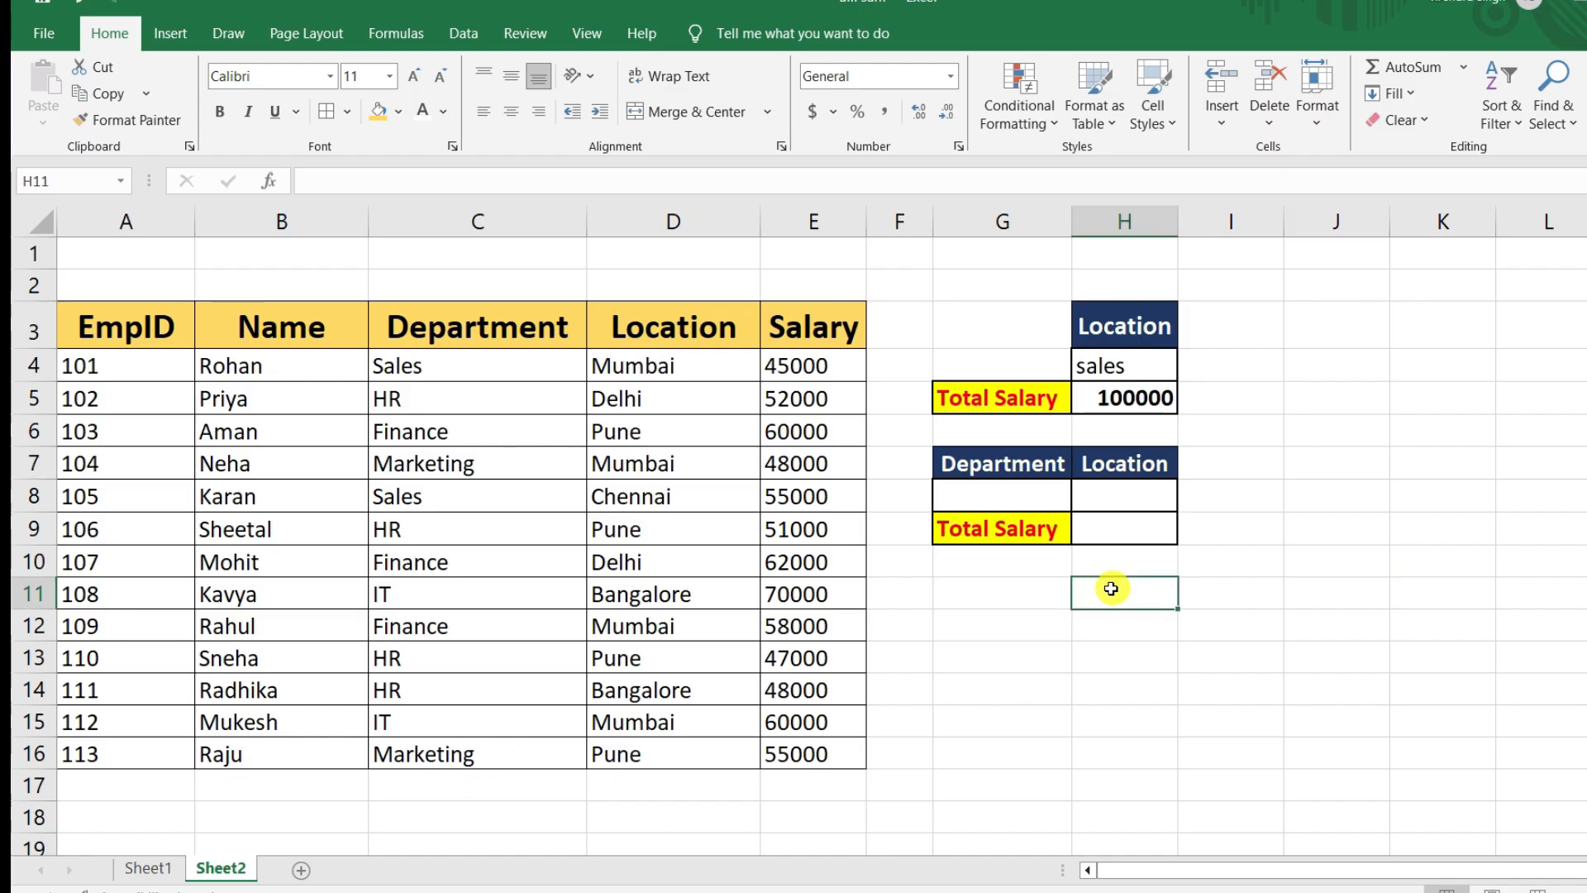
left_click(463, 366)
left_click_drag(466, 379, 454, 752)
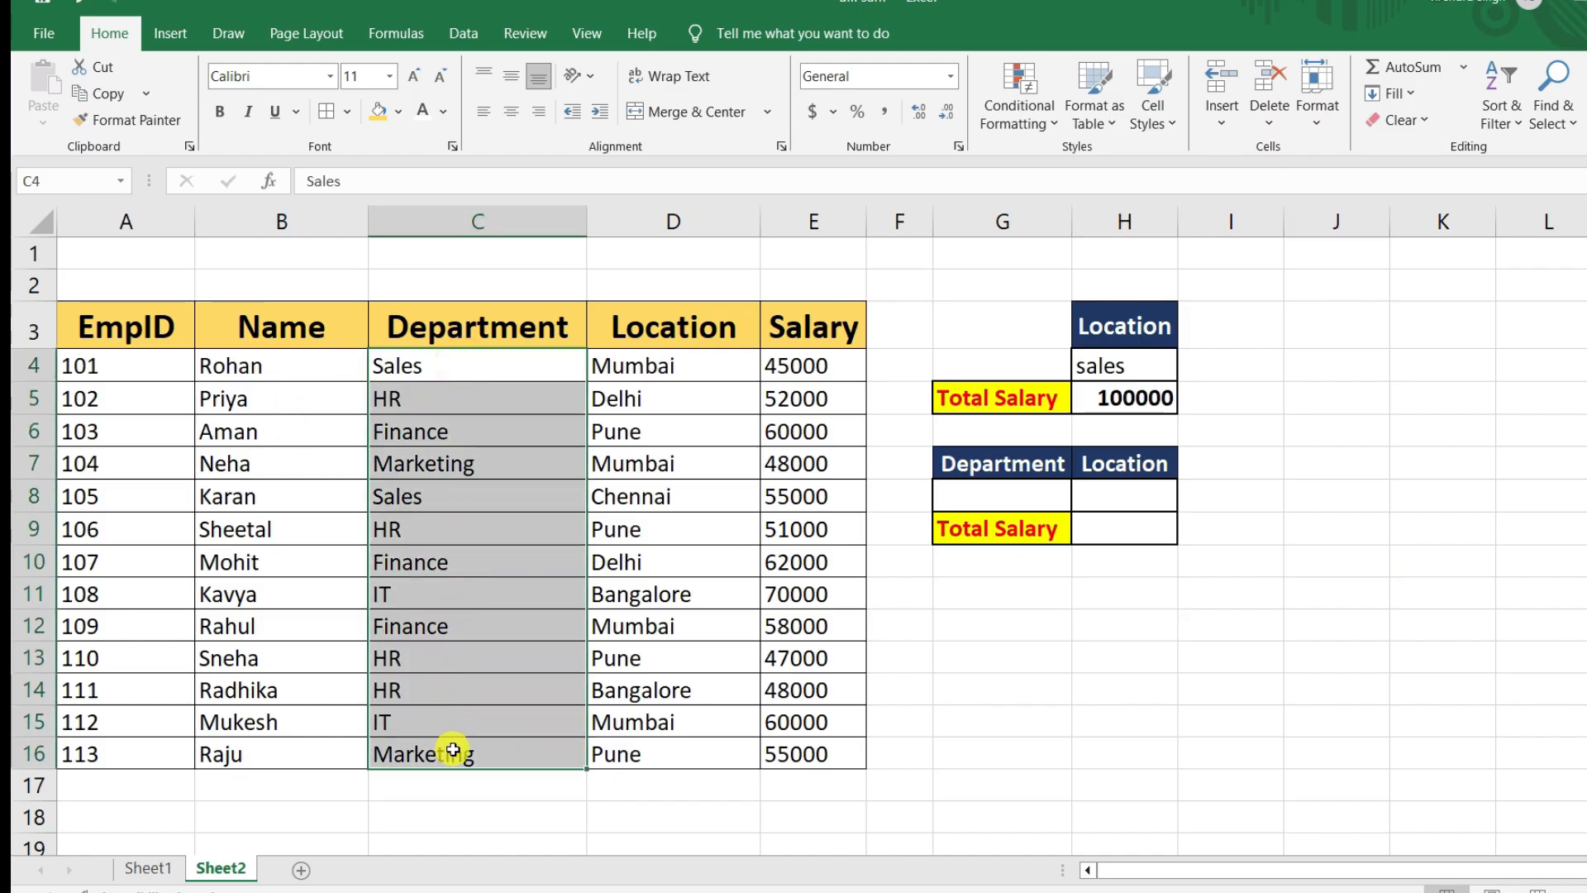
left_click(669, 380)
left_click_drag(670, 400, 648, 749)
Select HR department and location pairs together: C5:D5, C9:D9 and C14:D14
left_click_drag(400, 395, 657, 407)
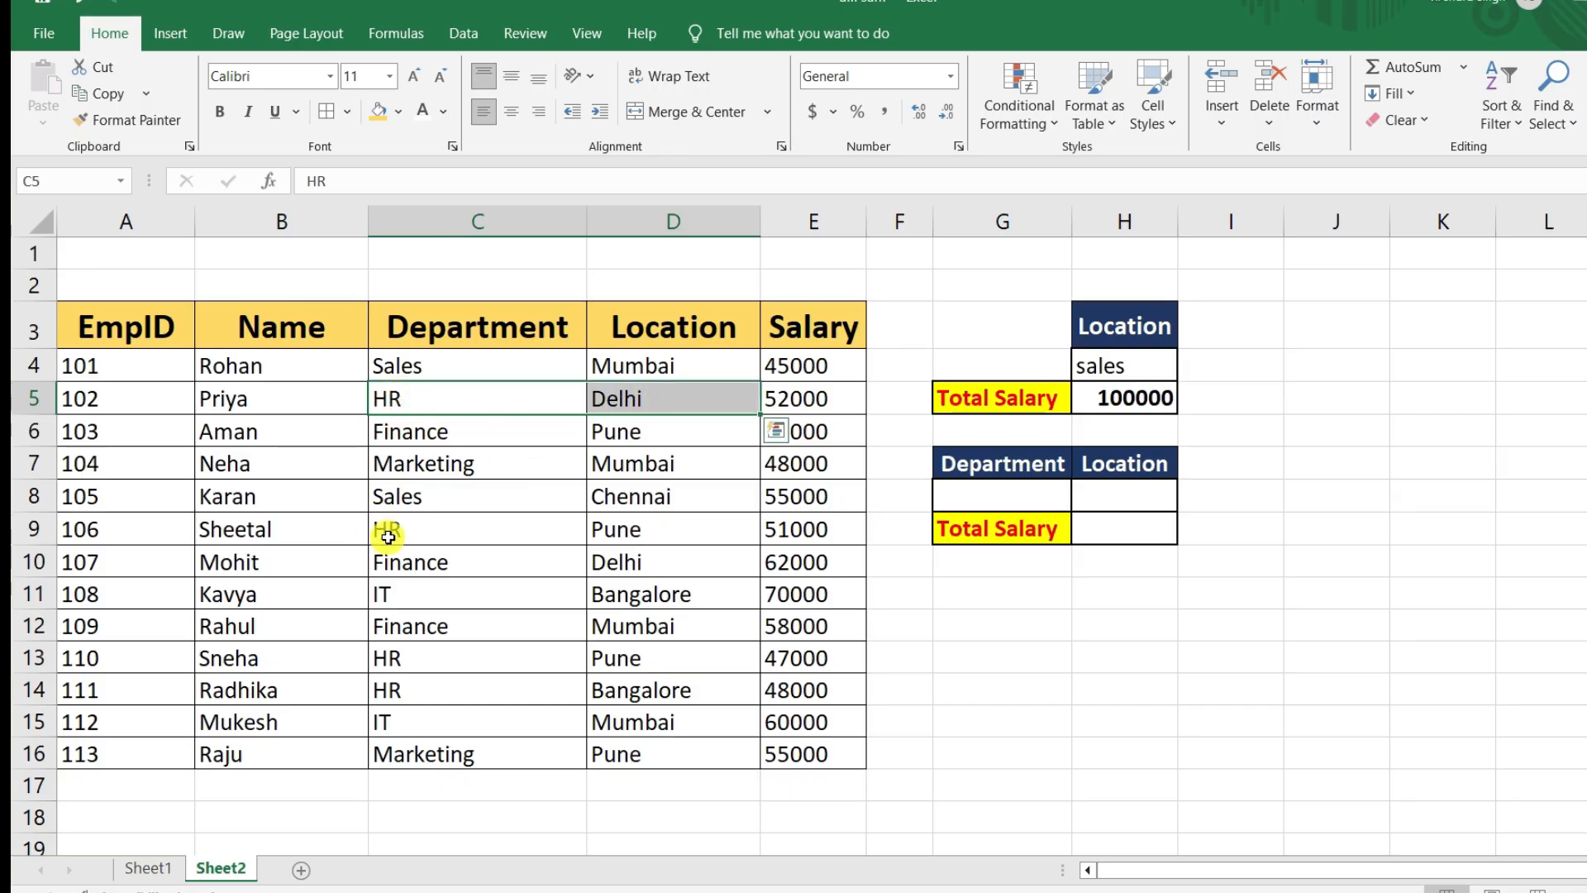
left_click_drag(384, 537, 682, 537)
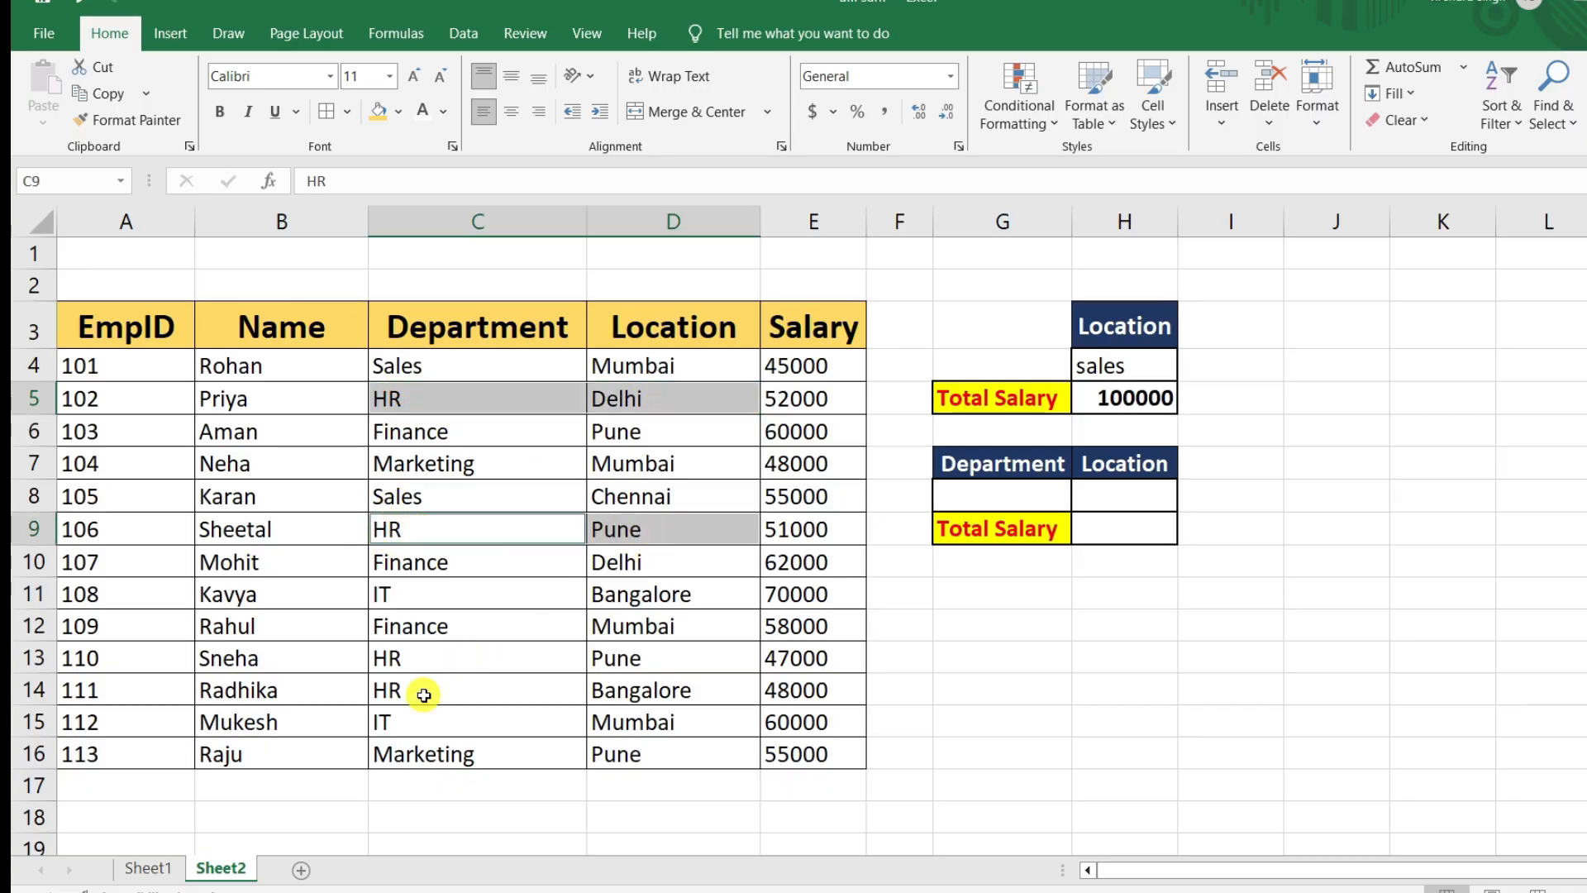
left_click_drag(425, 693, 685, 696)
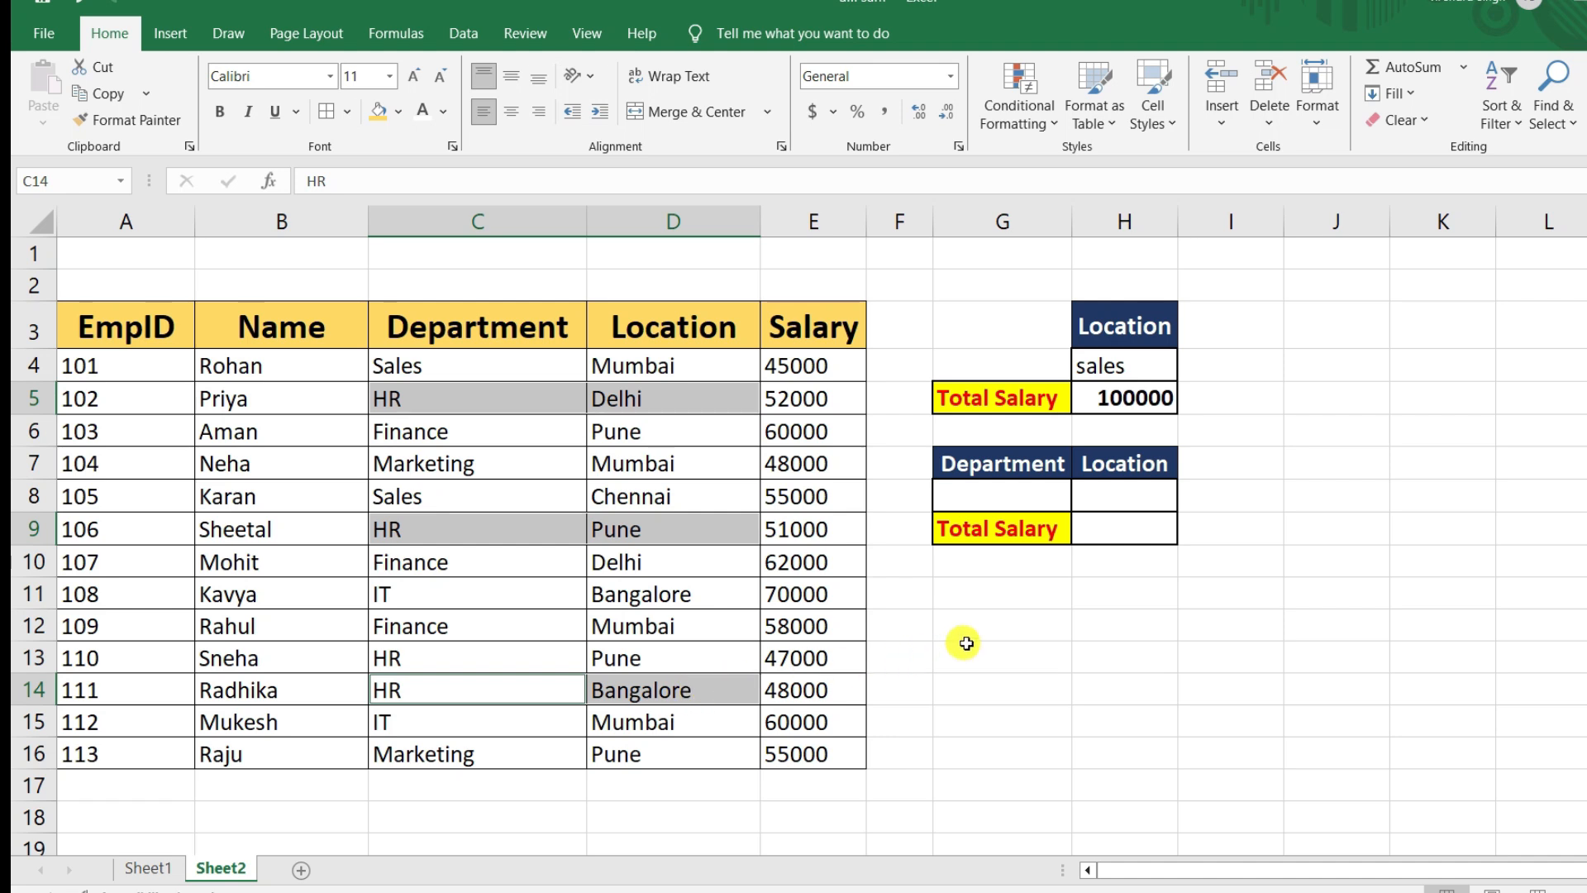
left_click(1029, 617)
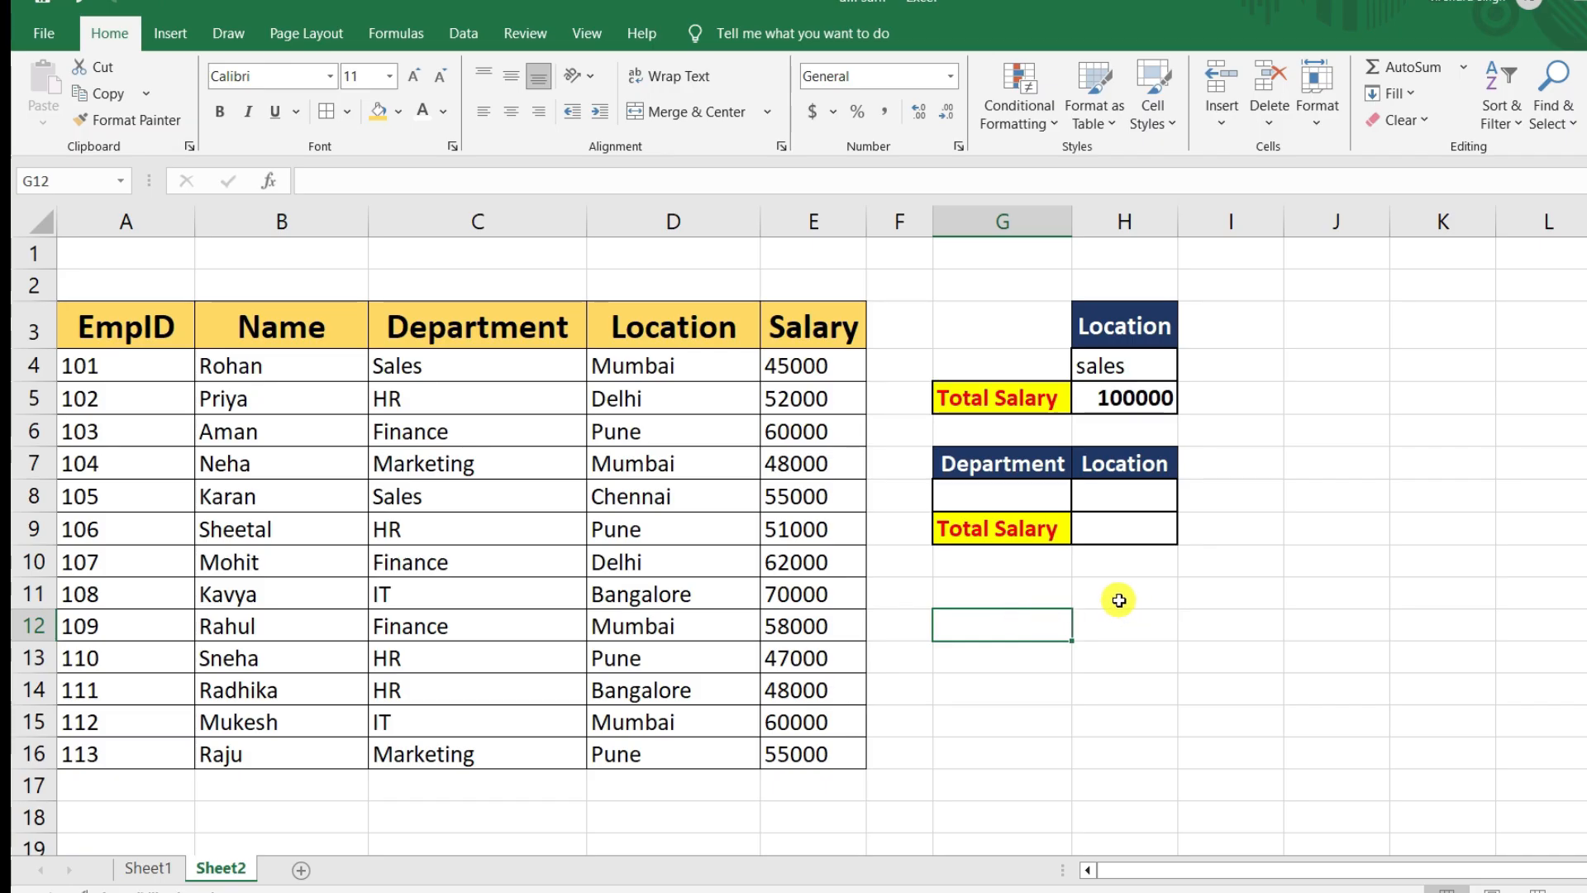
Review the department and location ranges again, including the individual locations of HR employees in D5, D13 and D14
left_click_drag(422, 363, 425, 749)
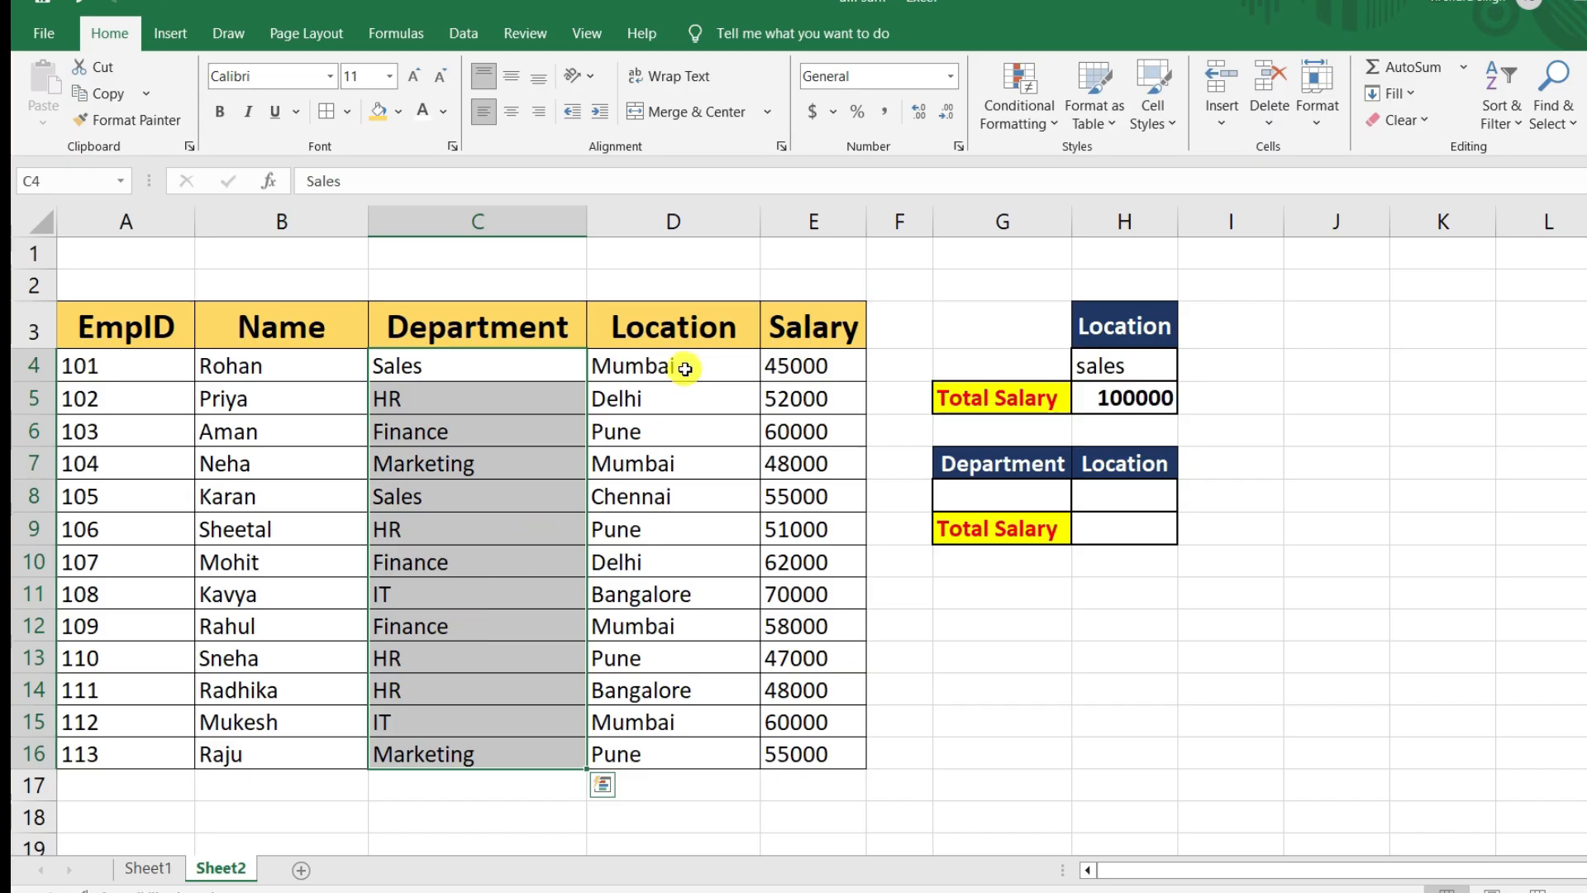
left_click_drag(685, 368, 637, 754)
left_click(622, 399)
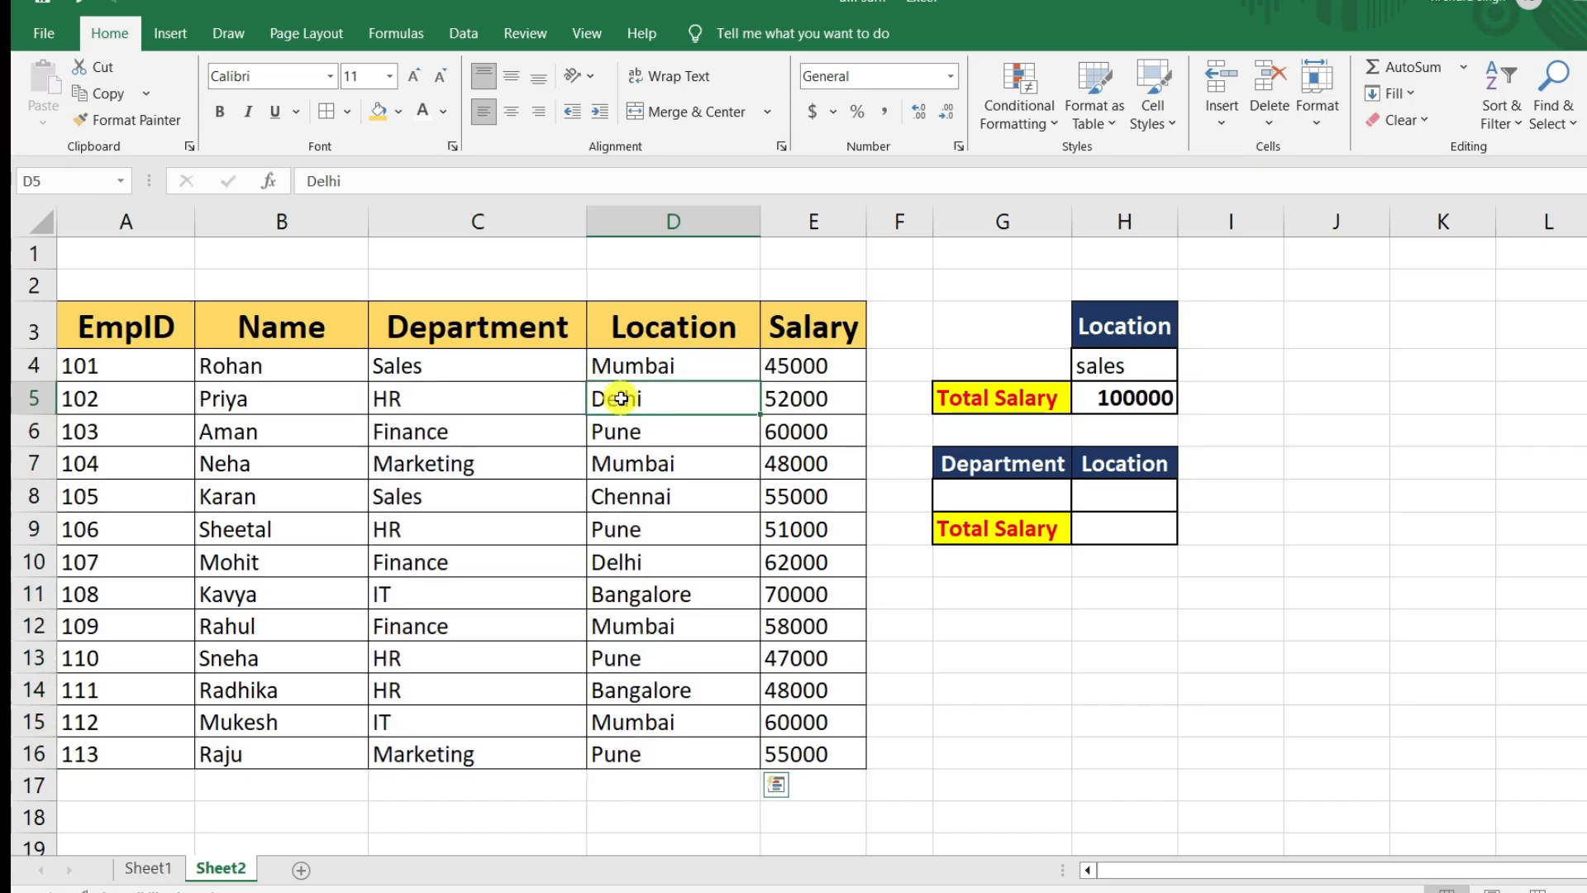
left_click(616, 661)
left_click(628, 699)
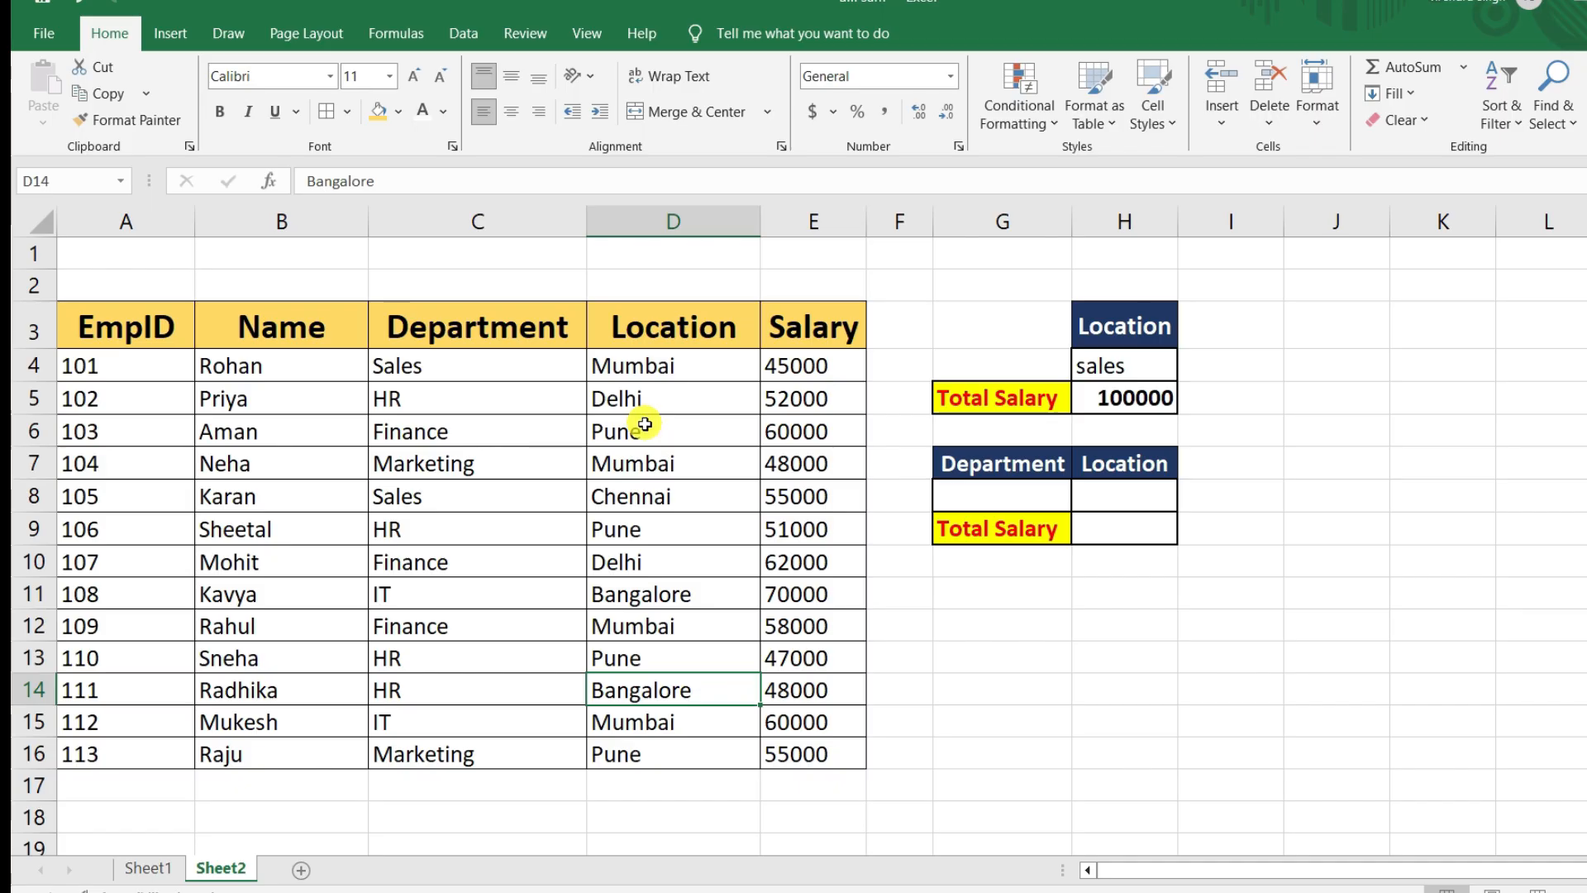
Compare the lower Total Salary block's Department and Location criteria cells with the matching columns of the employee table
left_click(1130, 535)
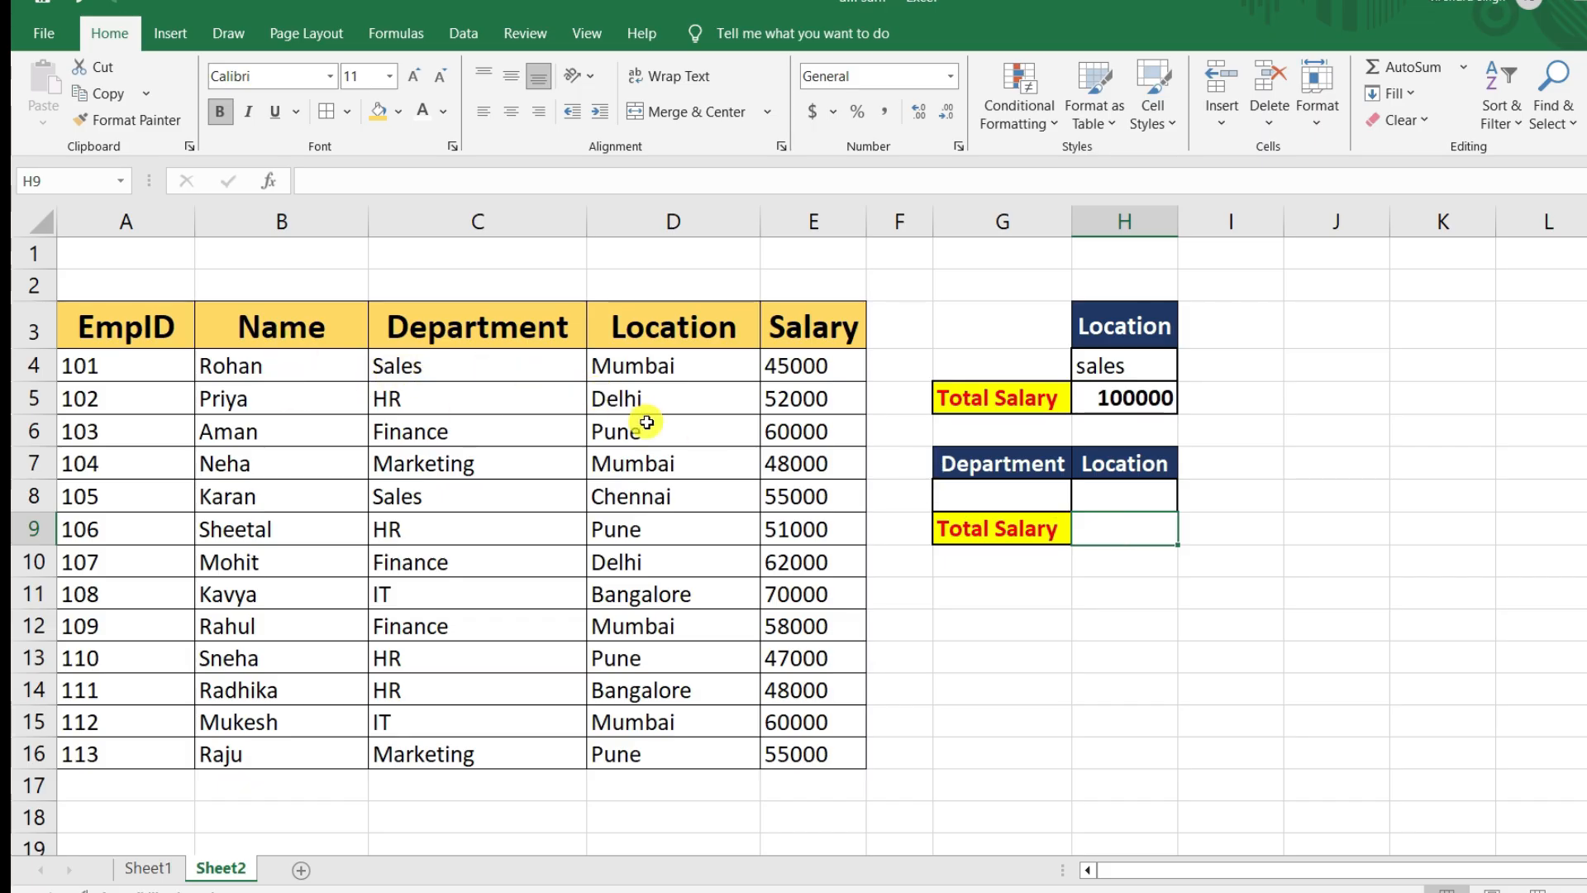
left_click_drag(461, 324, 447, 752)
left_click_drag(672, 356, 664, 740)
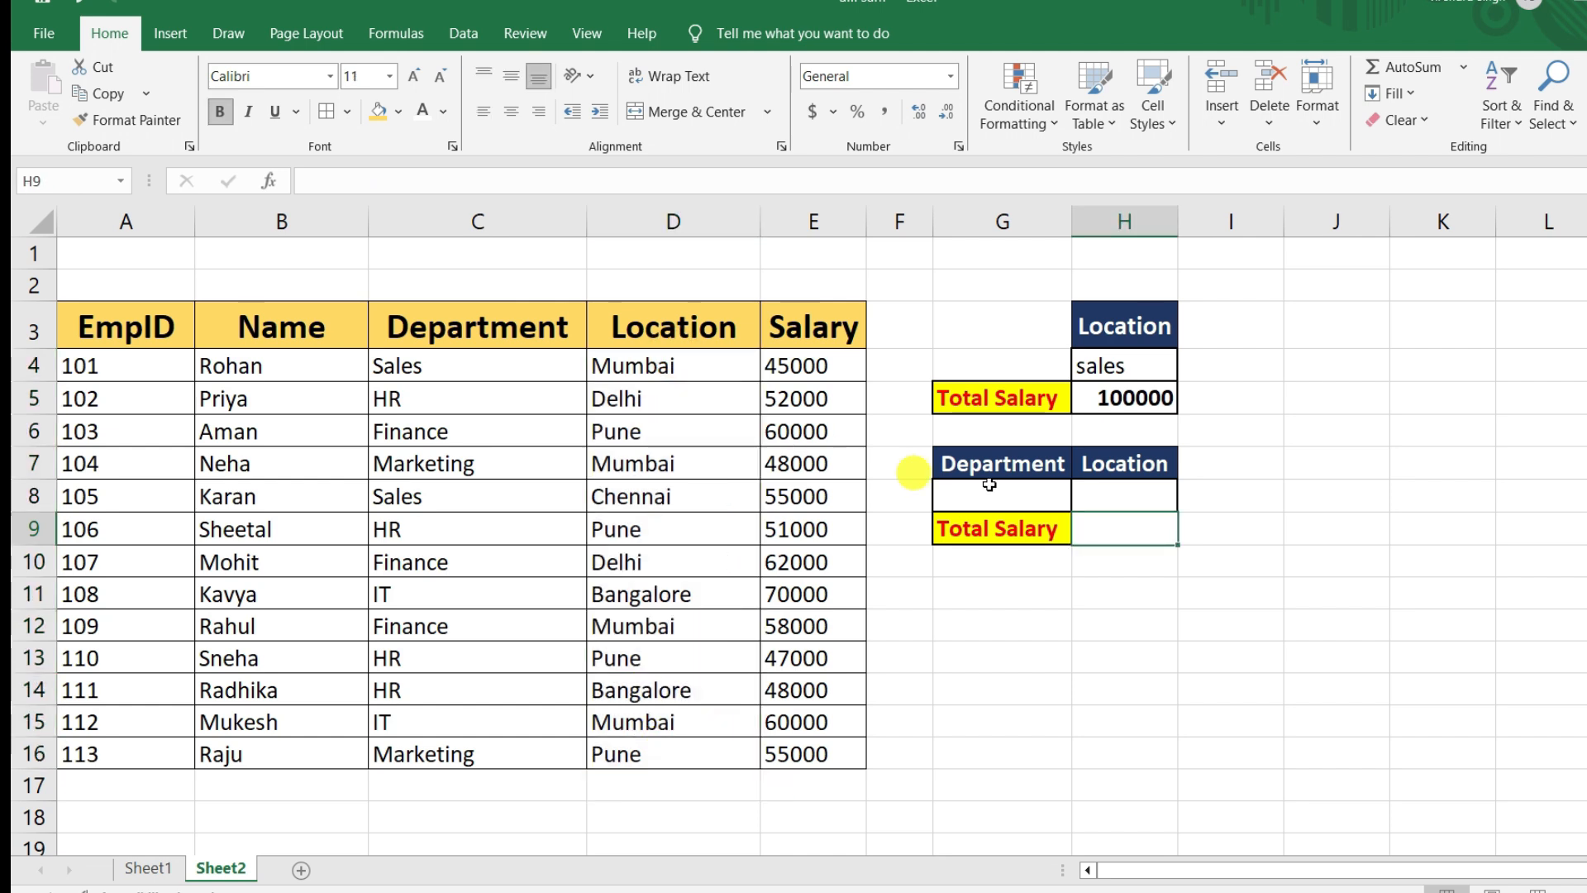
left_click(1119, 499)
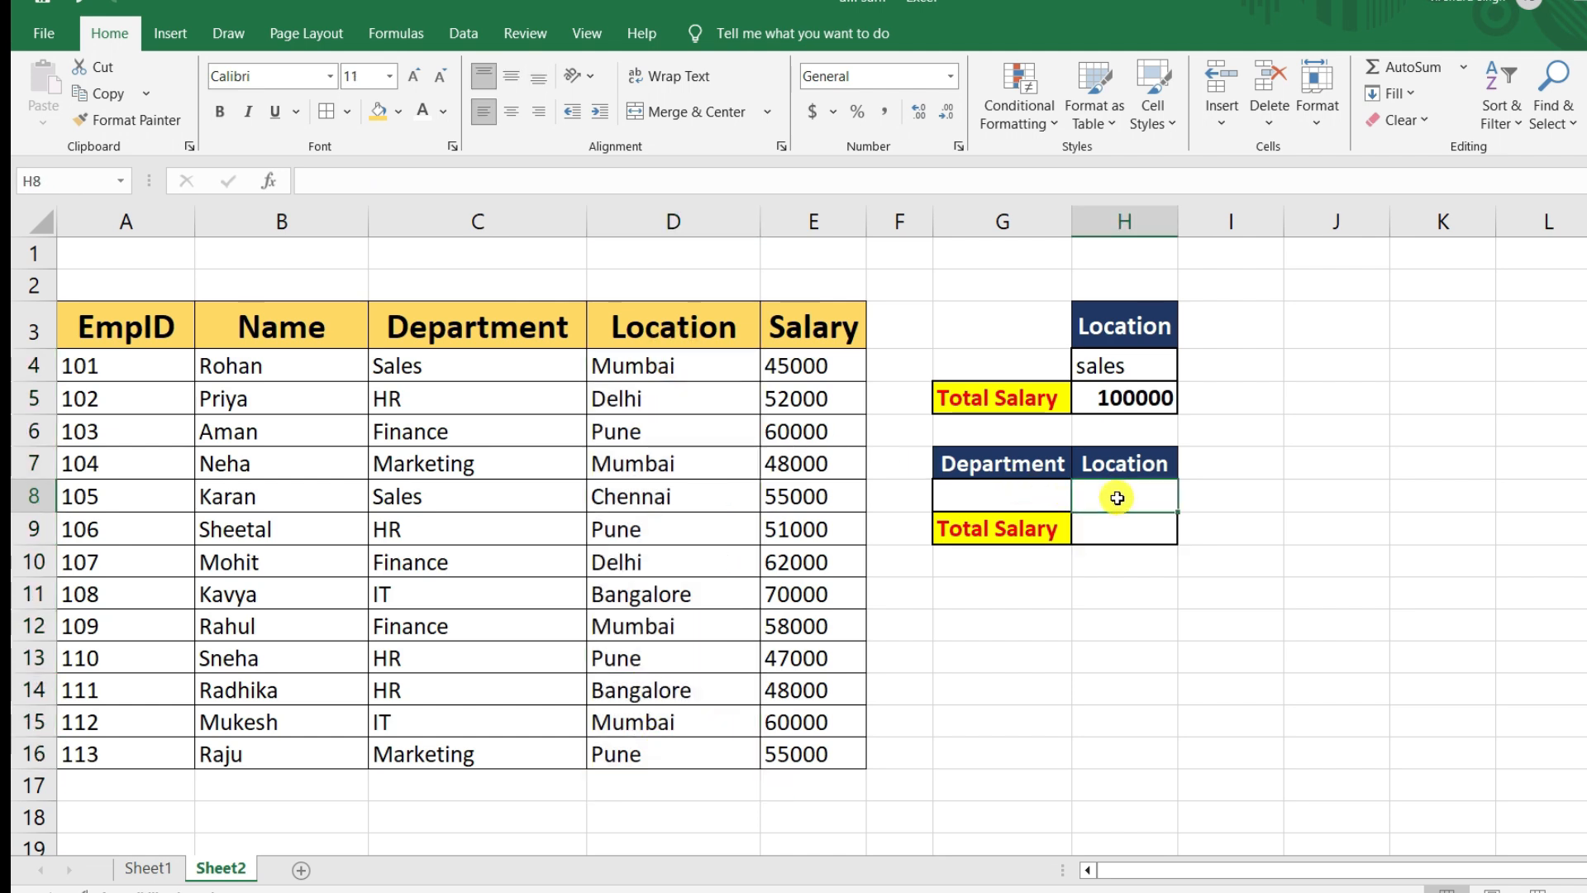
Start a SUMIFS formula in the lower Total Salary cell H9 with the salaries E4:E16 as the sum range
left_click(1107, 535)
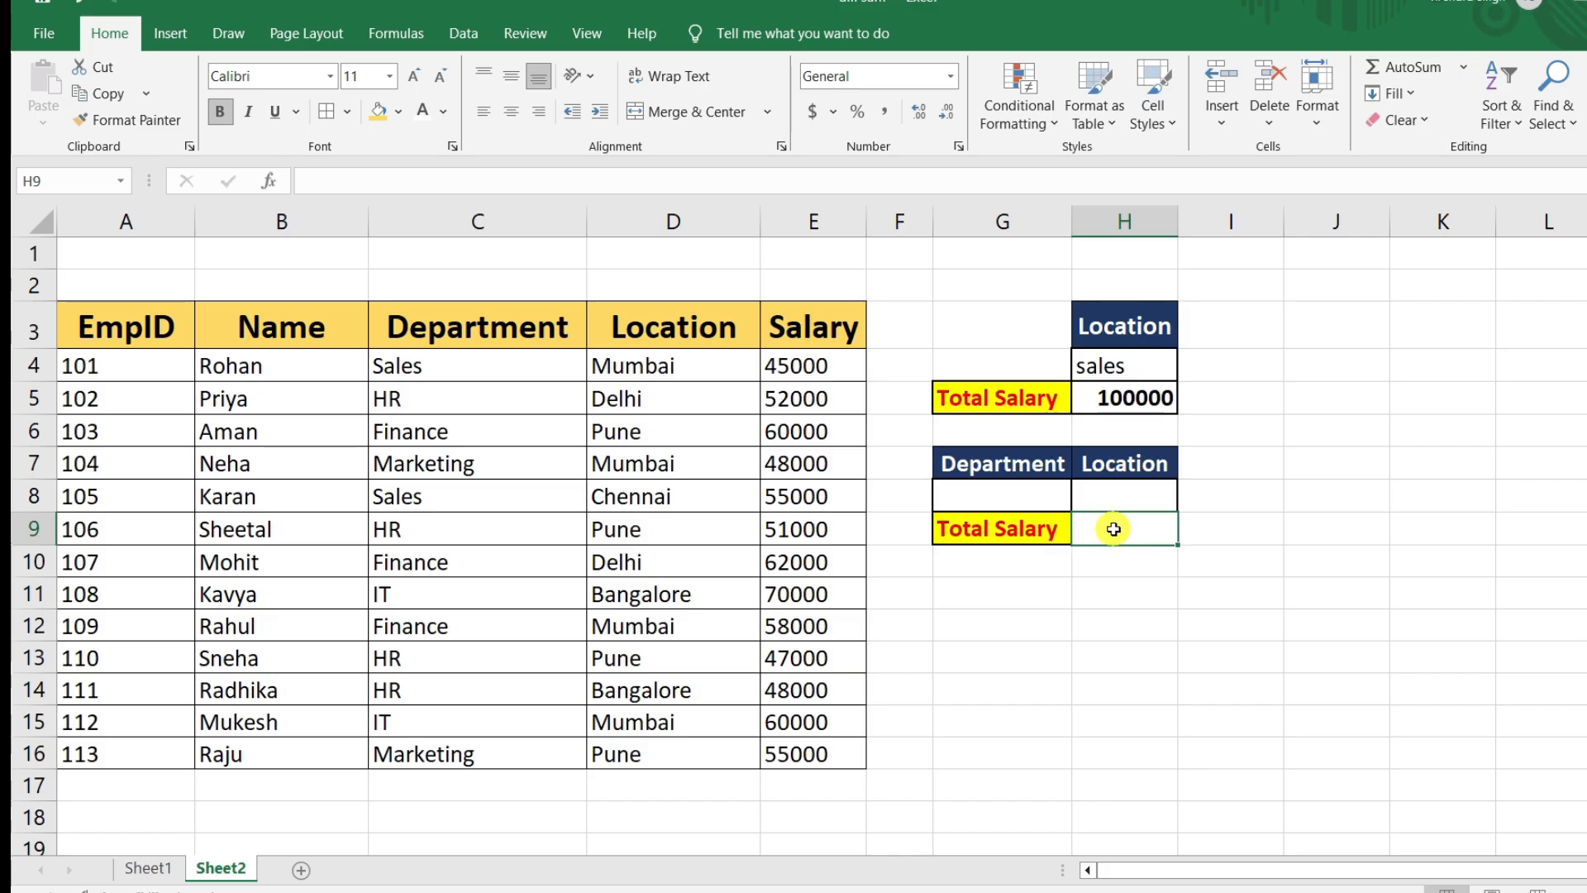
type("=")
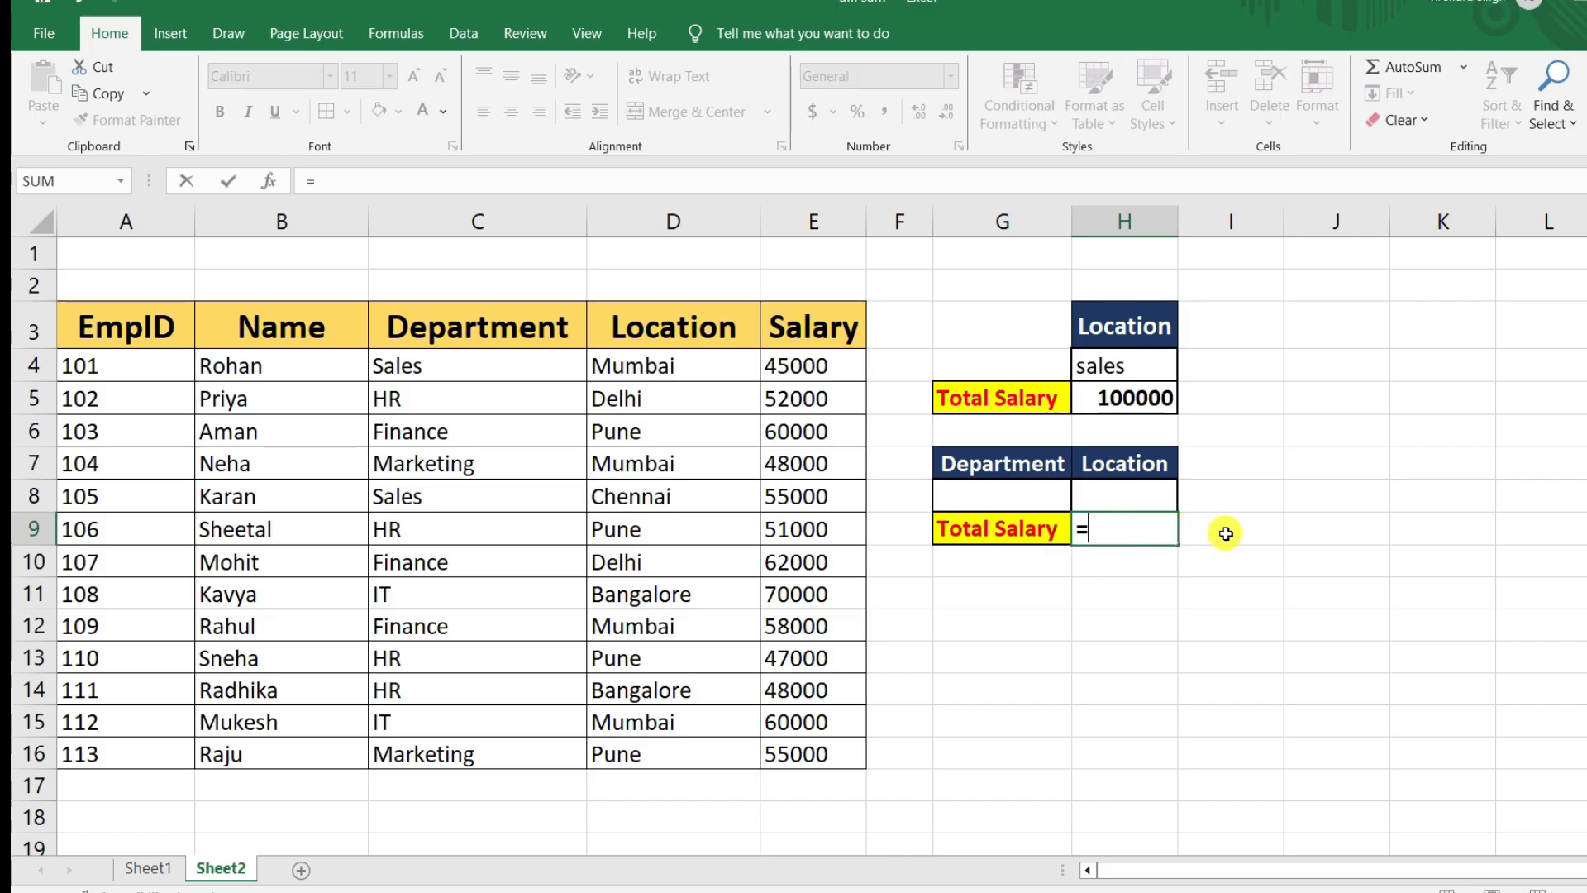
type("sumi")
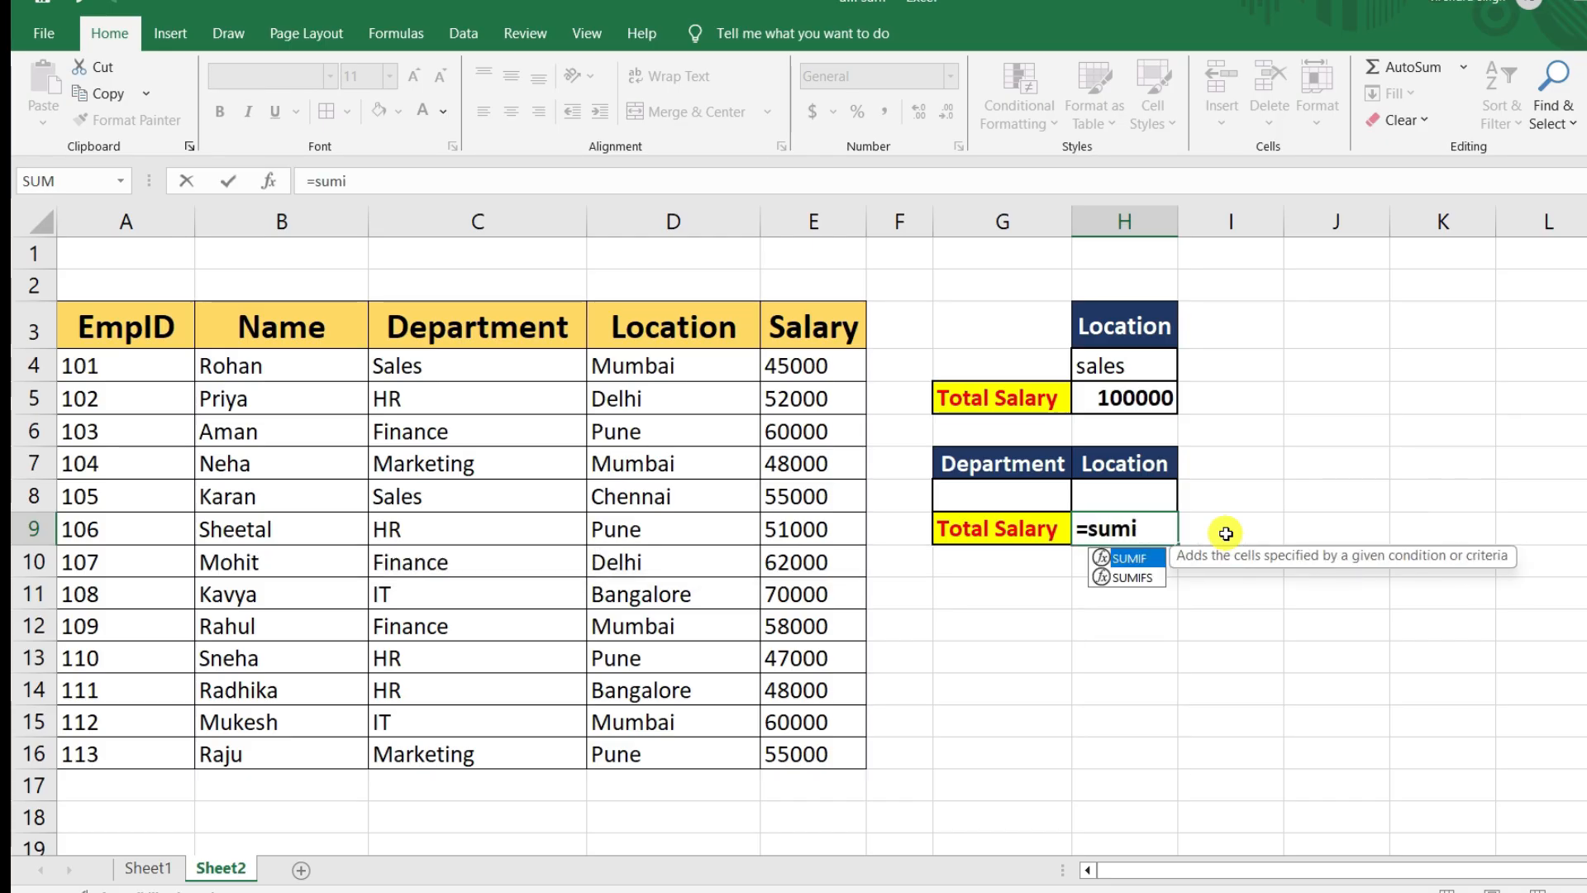
key("Down")
key("Tab")
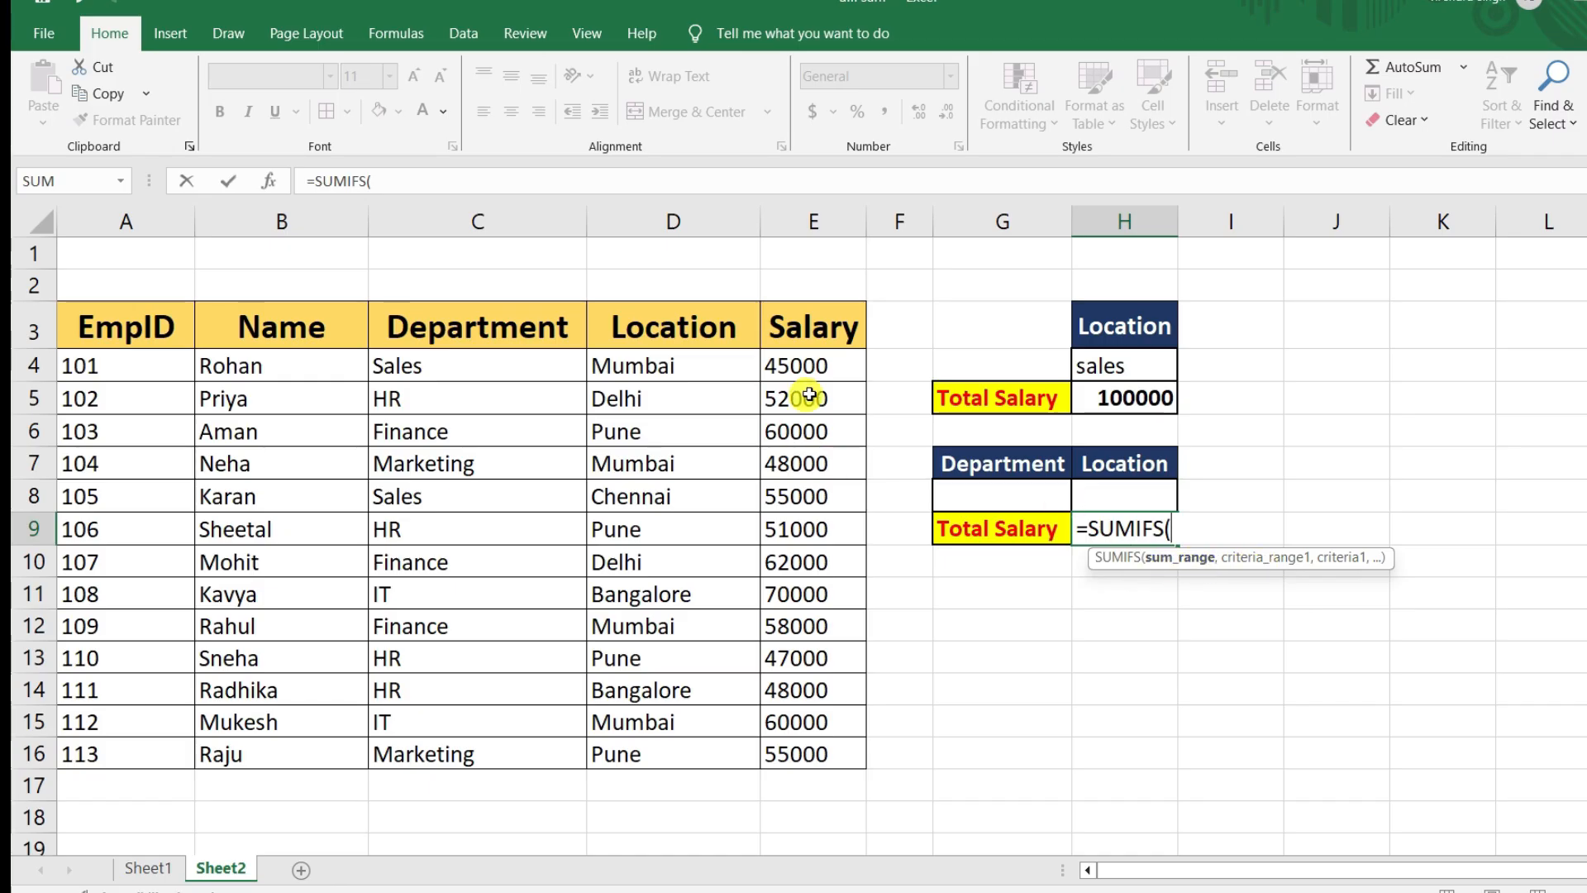
left_click_drag(813, 367, 829, 749)
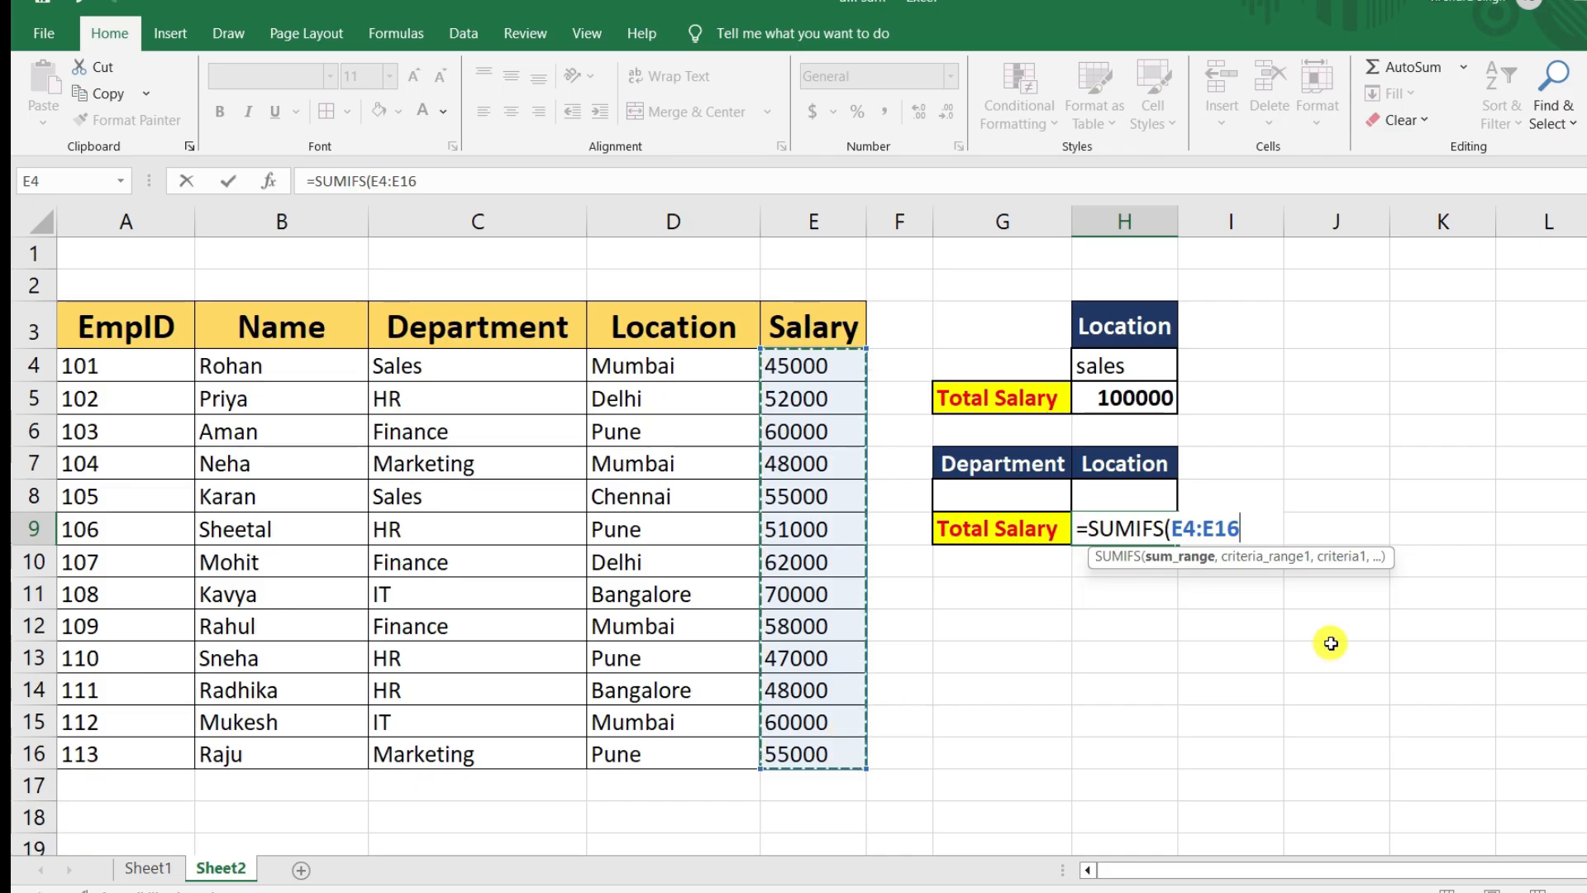
type(",")
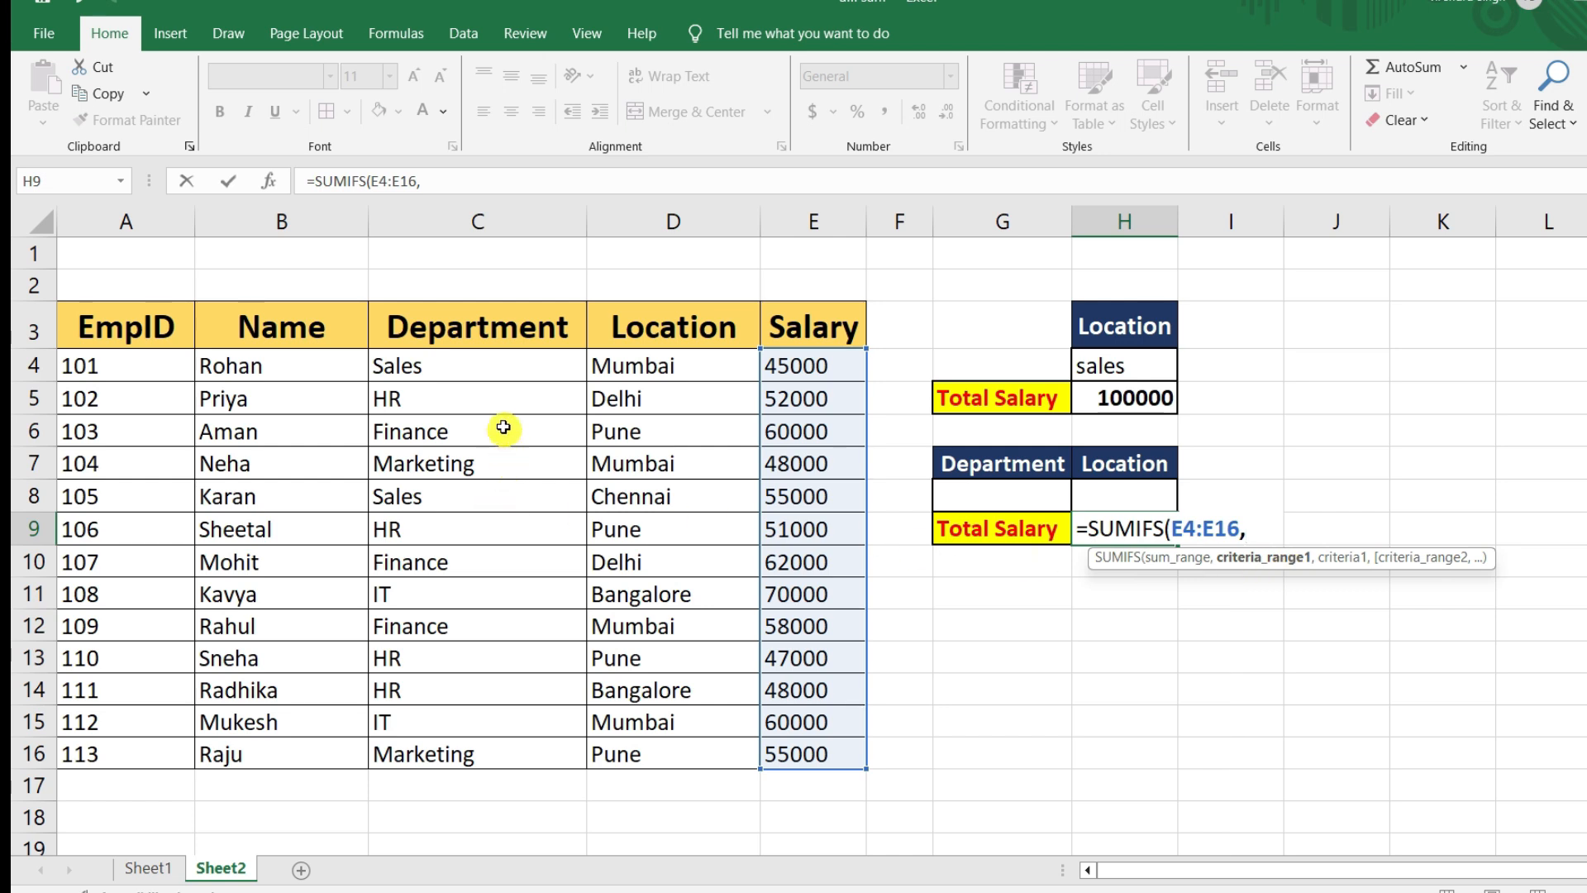
Add the departments C4:C16 as the first criteria range of the SUMIFS formula, with G8 as its criterion
left_click_drag(482, 368, 475, 752)
type(",")
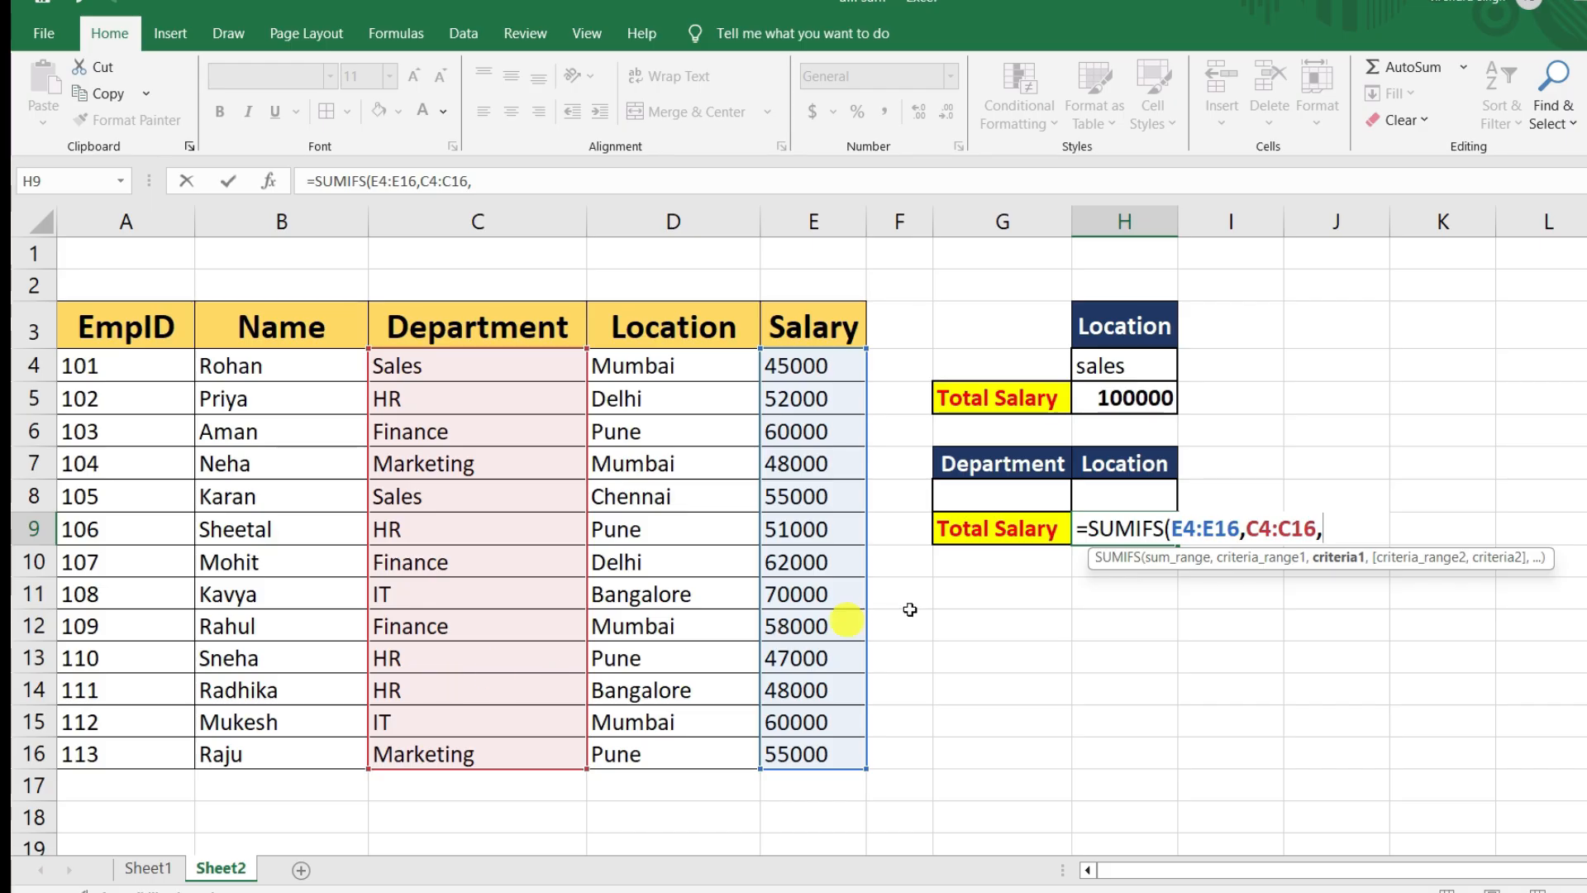
left_click(992, 499)
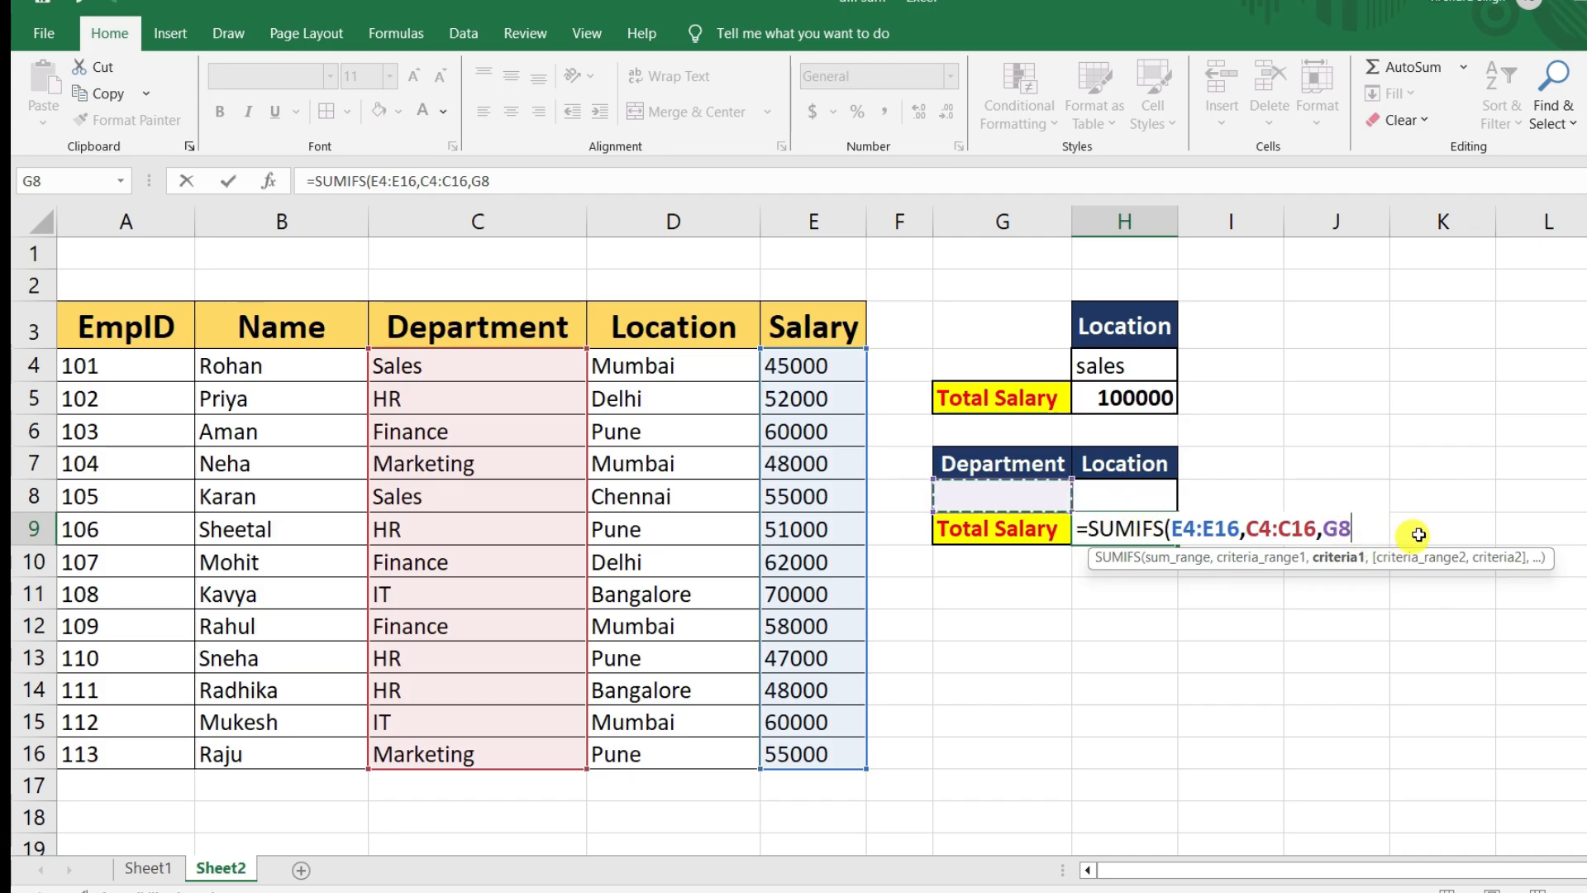
Complete the SUMIFS formula in H9 with the locations D4:D16 as the second criteria range and H8 as its criterion
type(",")
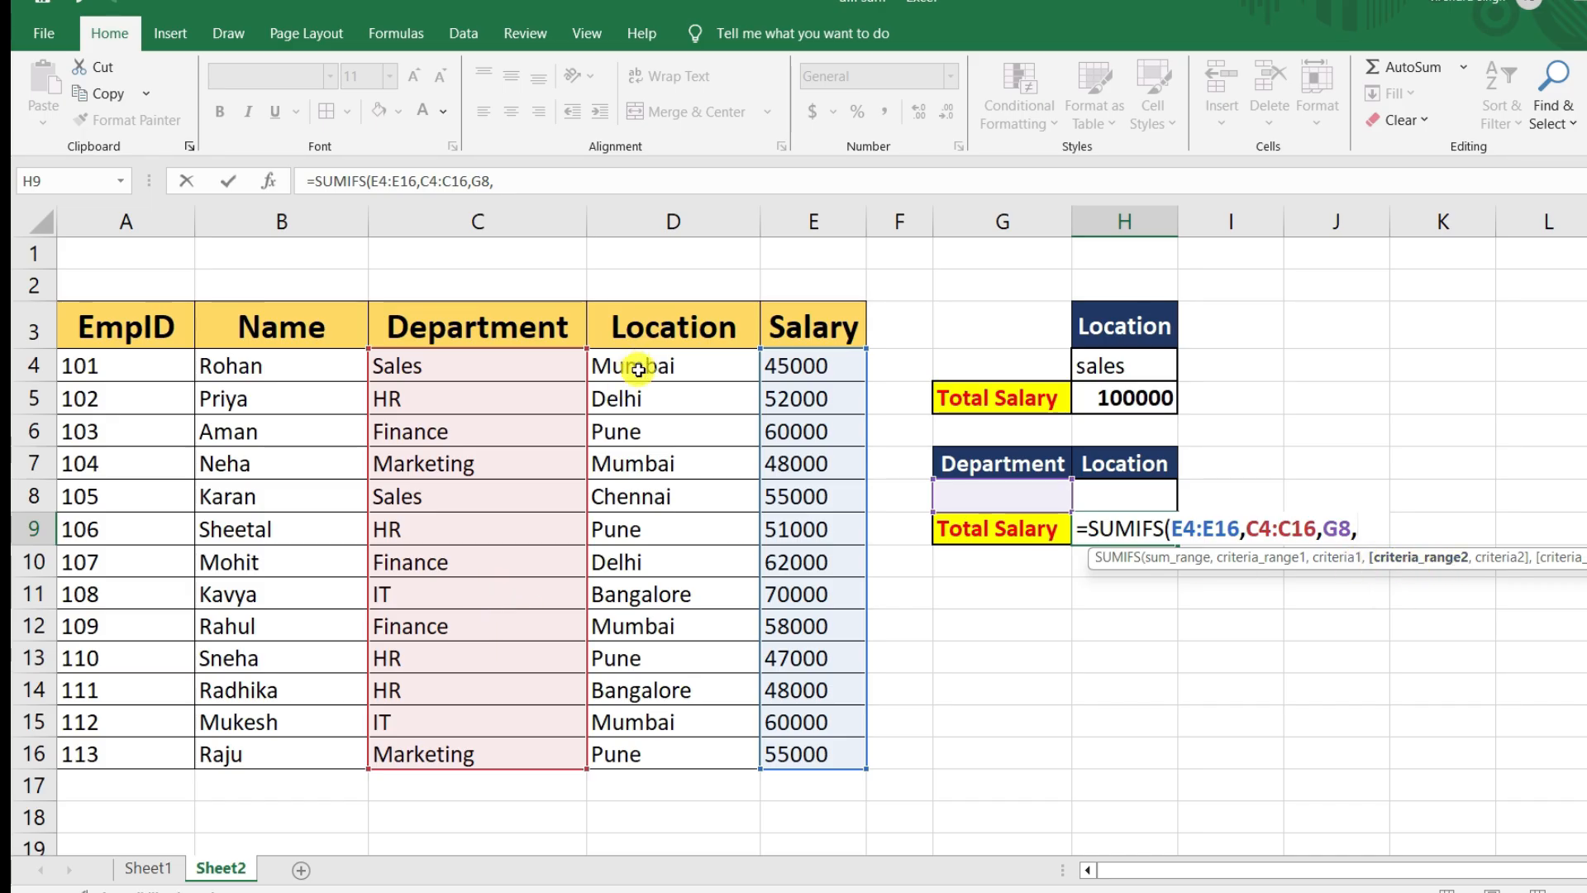
left_click_drag(638, 370, 622, 751)
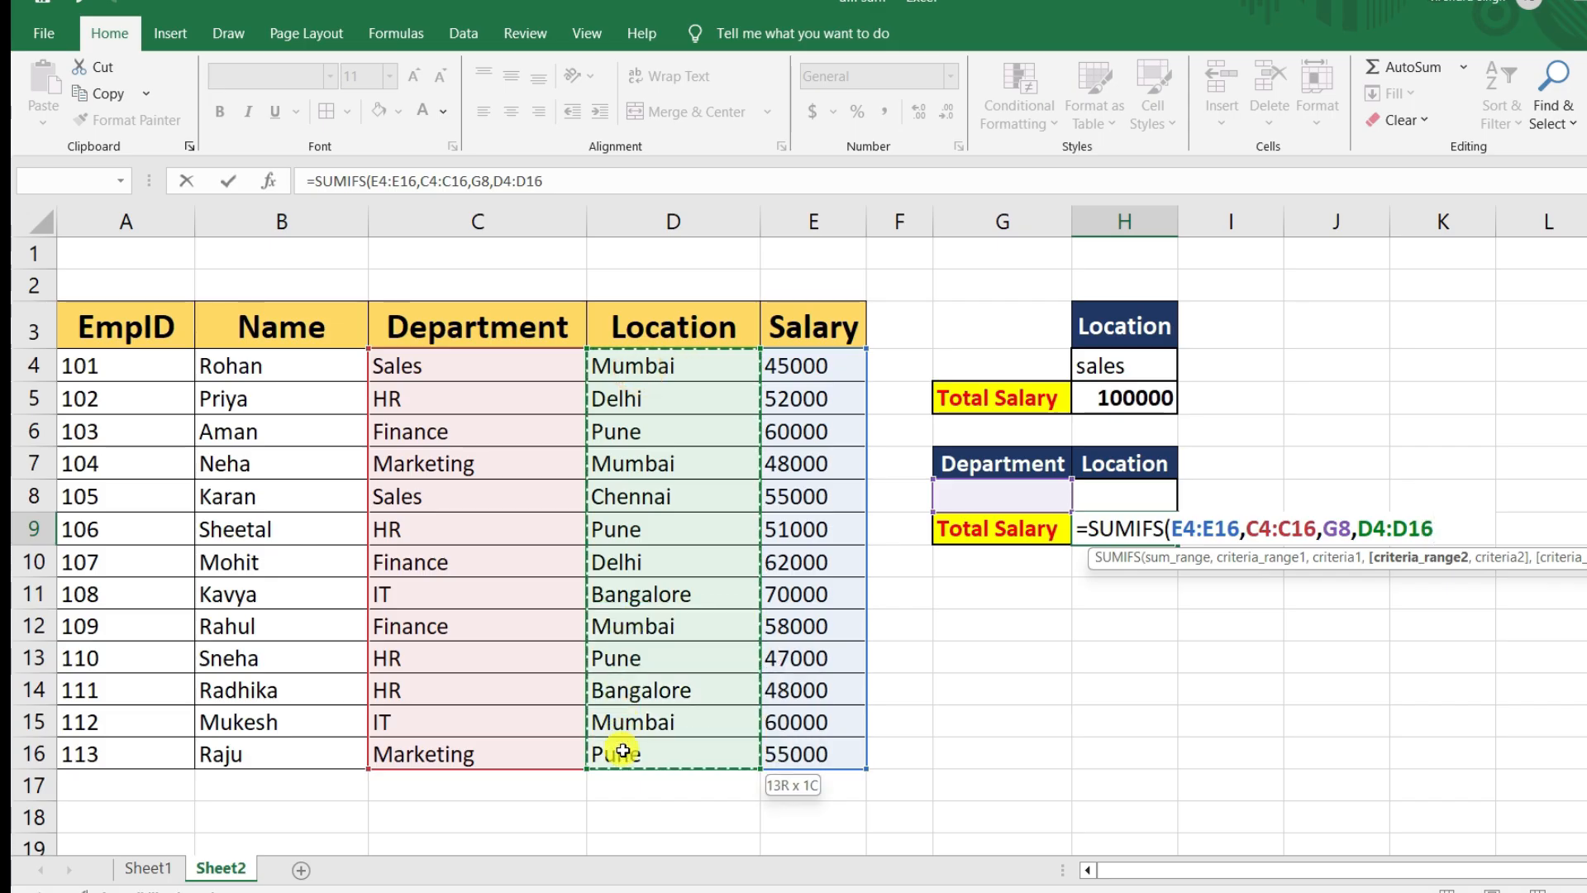
type(",")
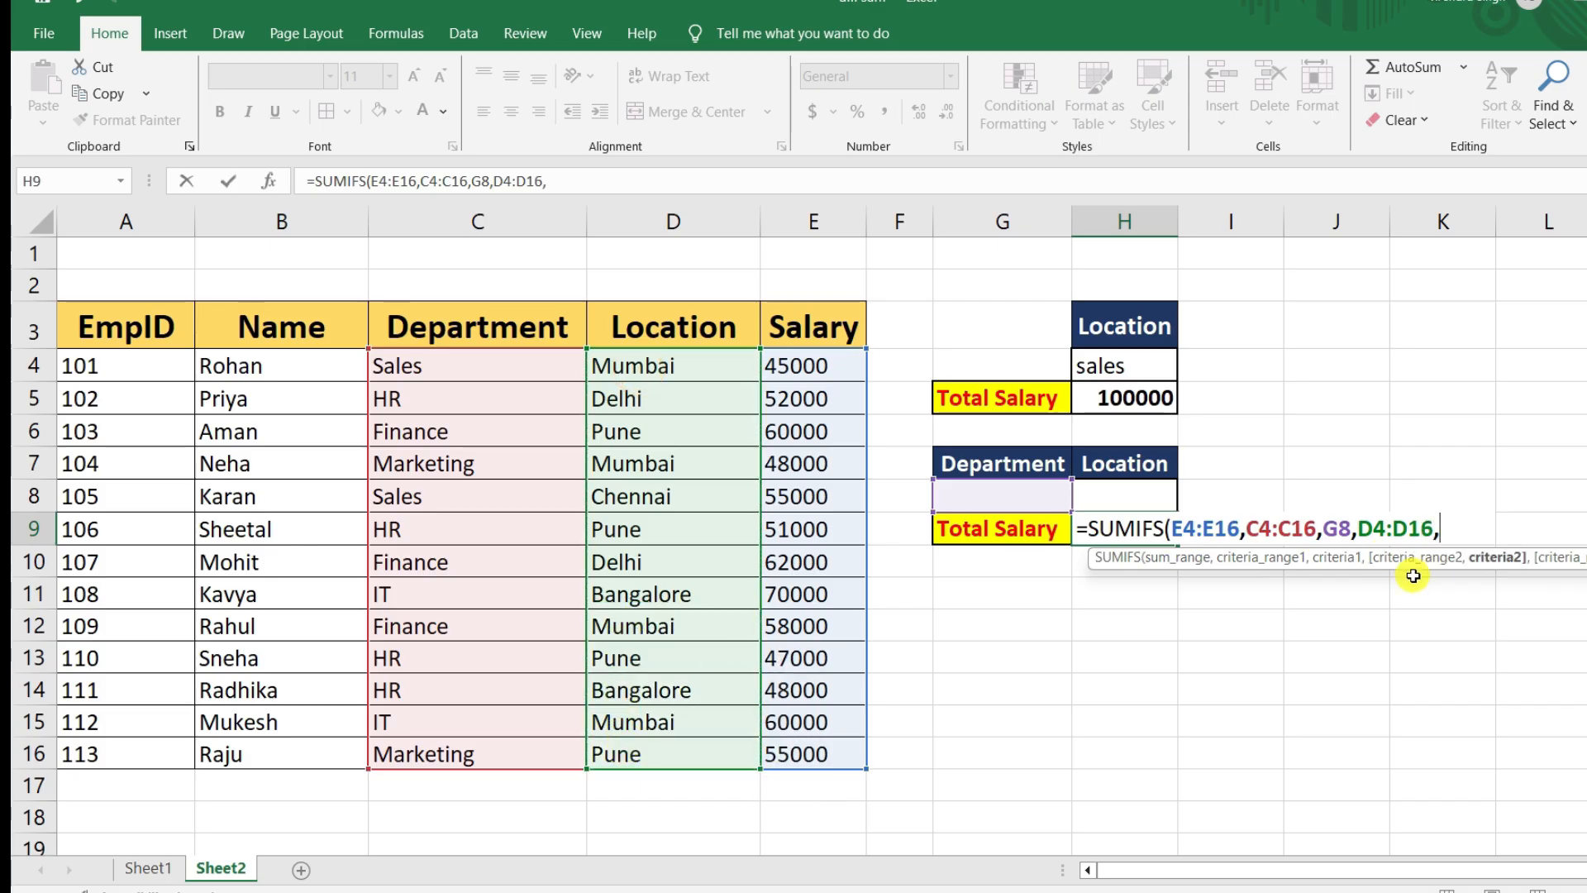
left_click(1114, 498)
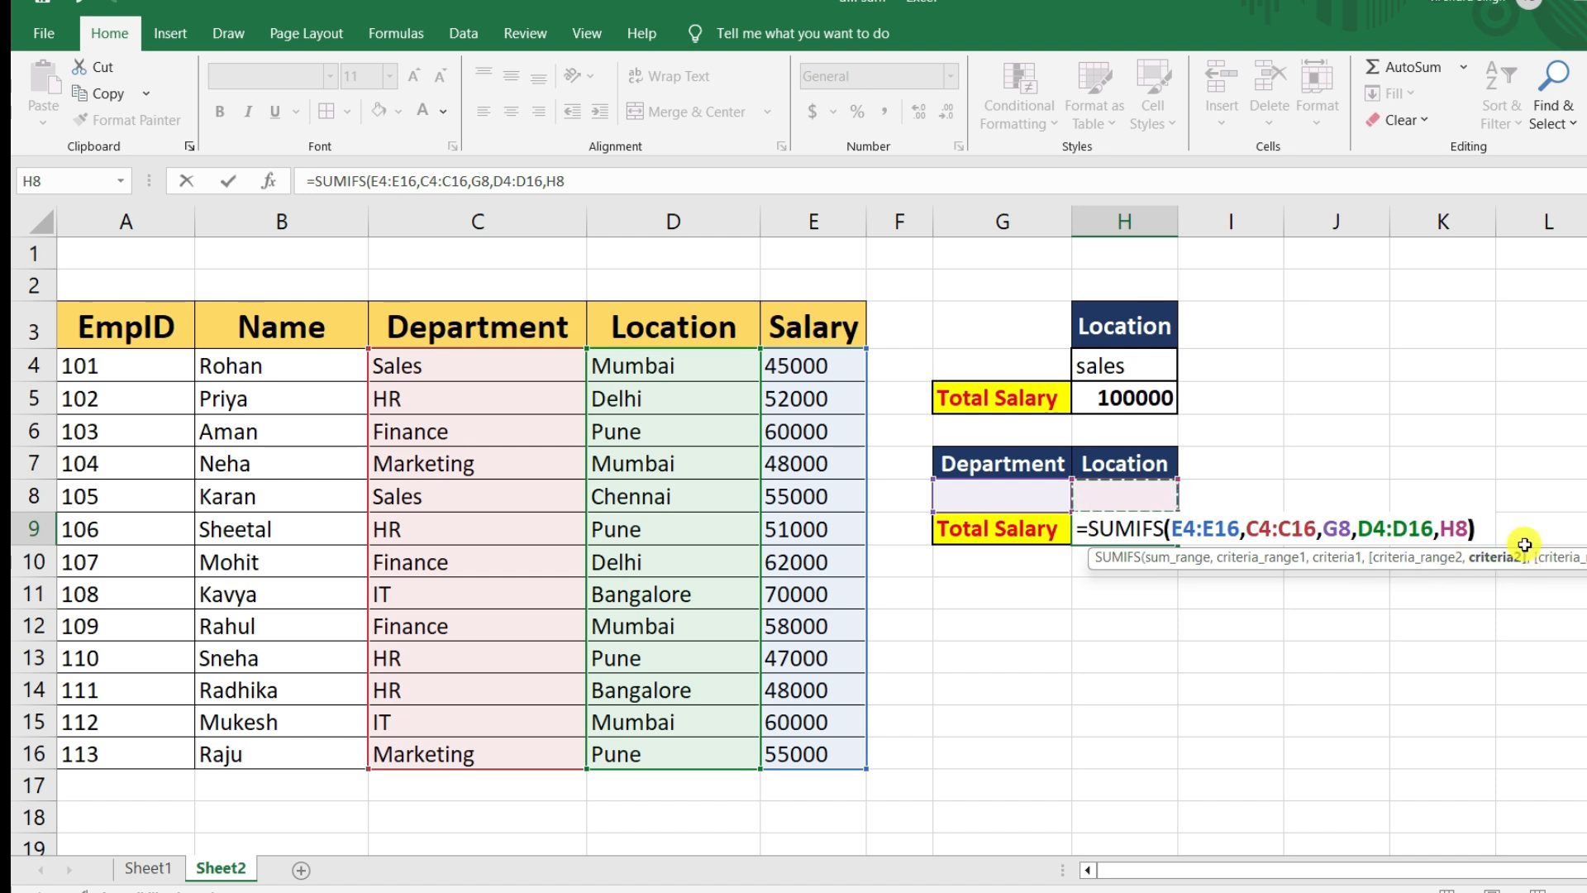
type(")")
key("Return")
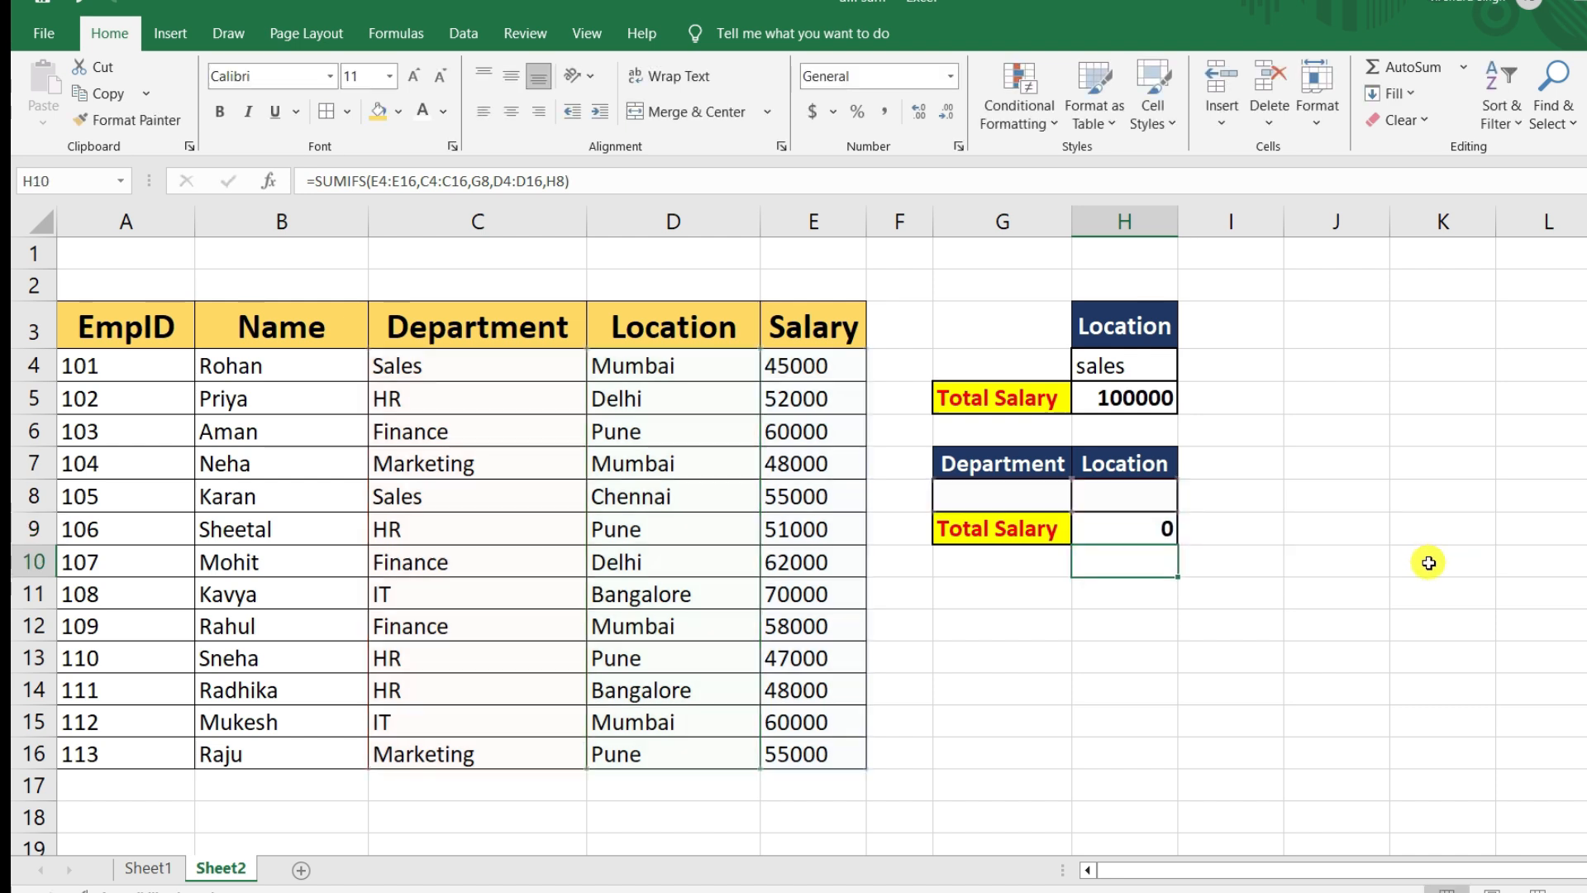
Enter HR as the Department criterion in G8 of the lower Total Salary block
left_click(1120, 536)
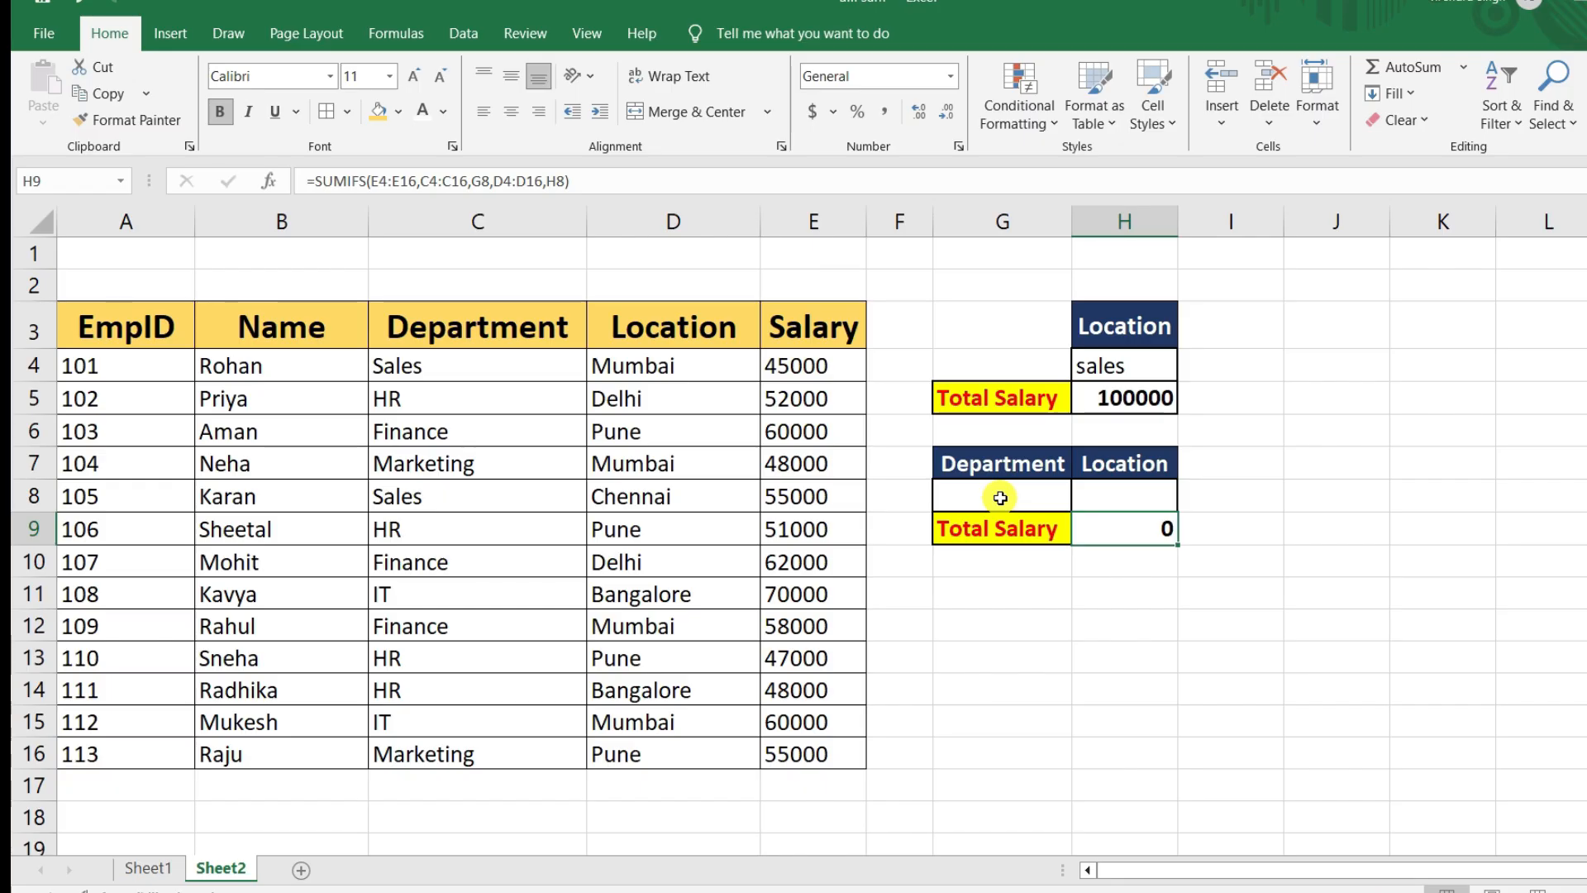
left_click(1130, 498)
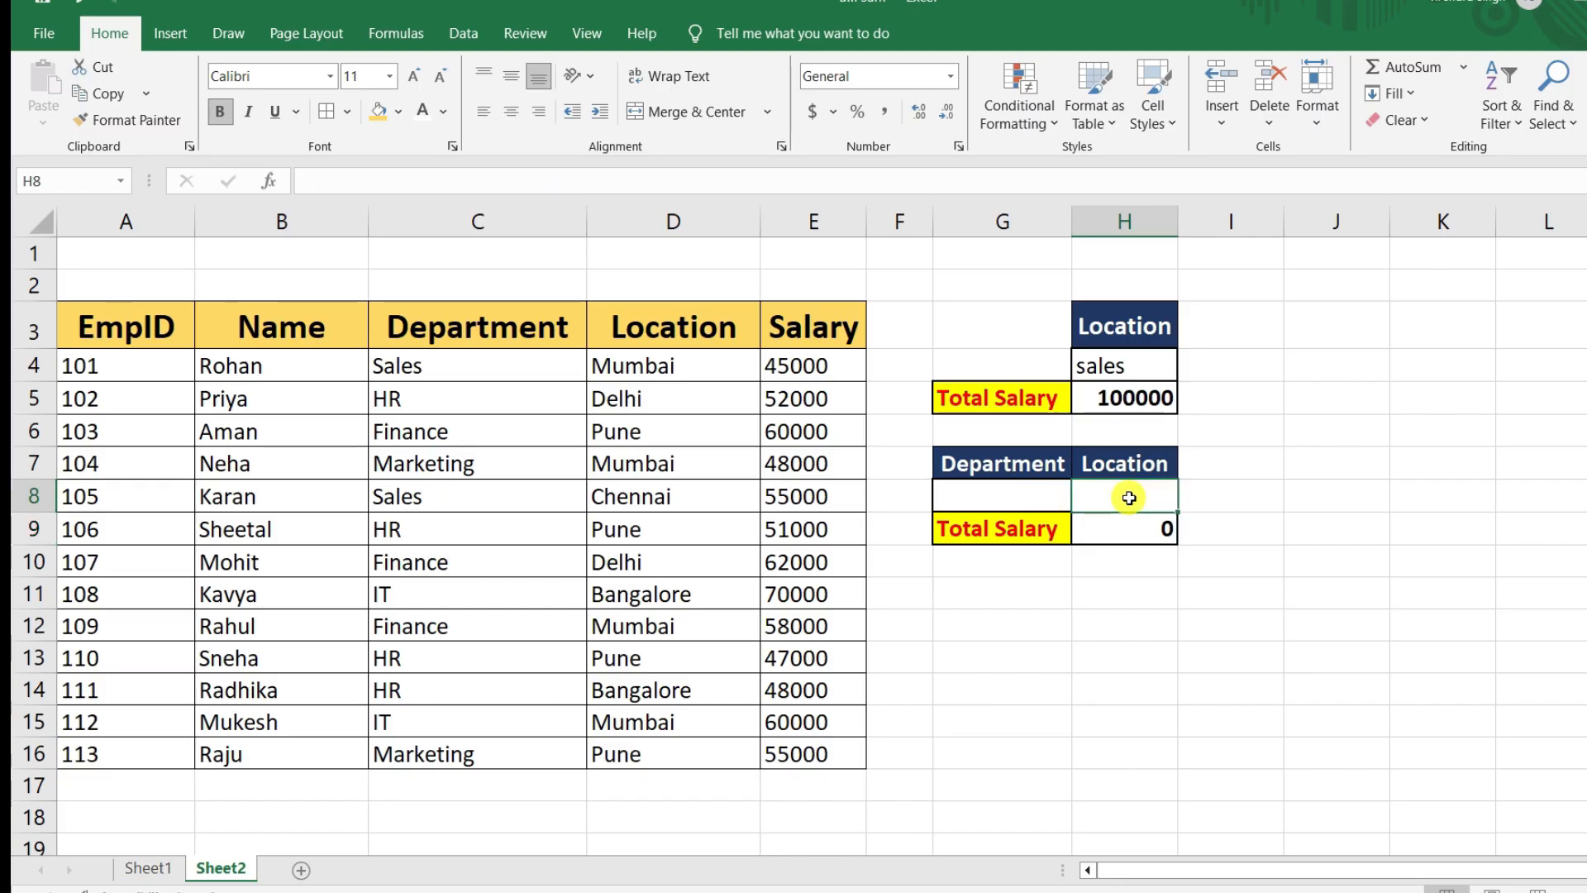
left_click(1012, 494)
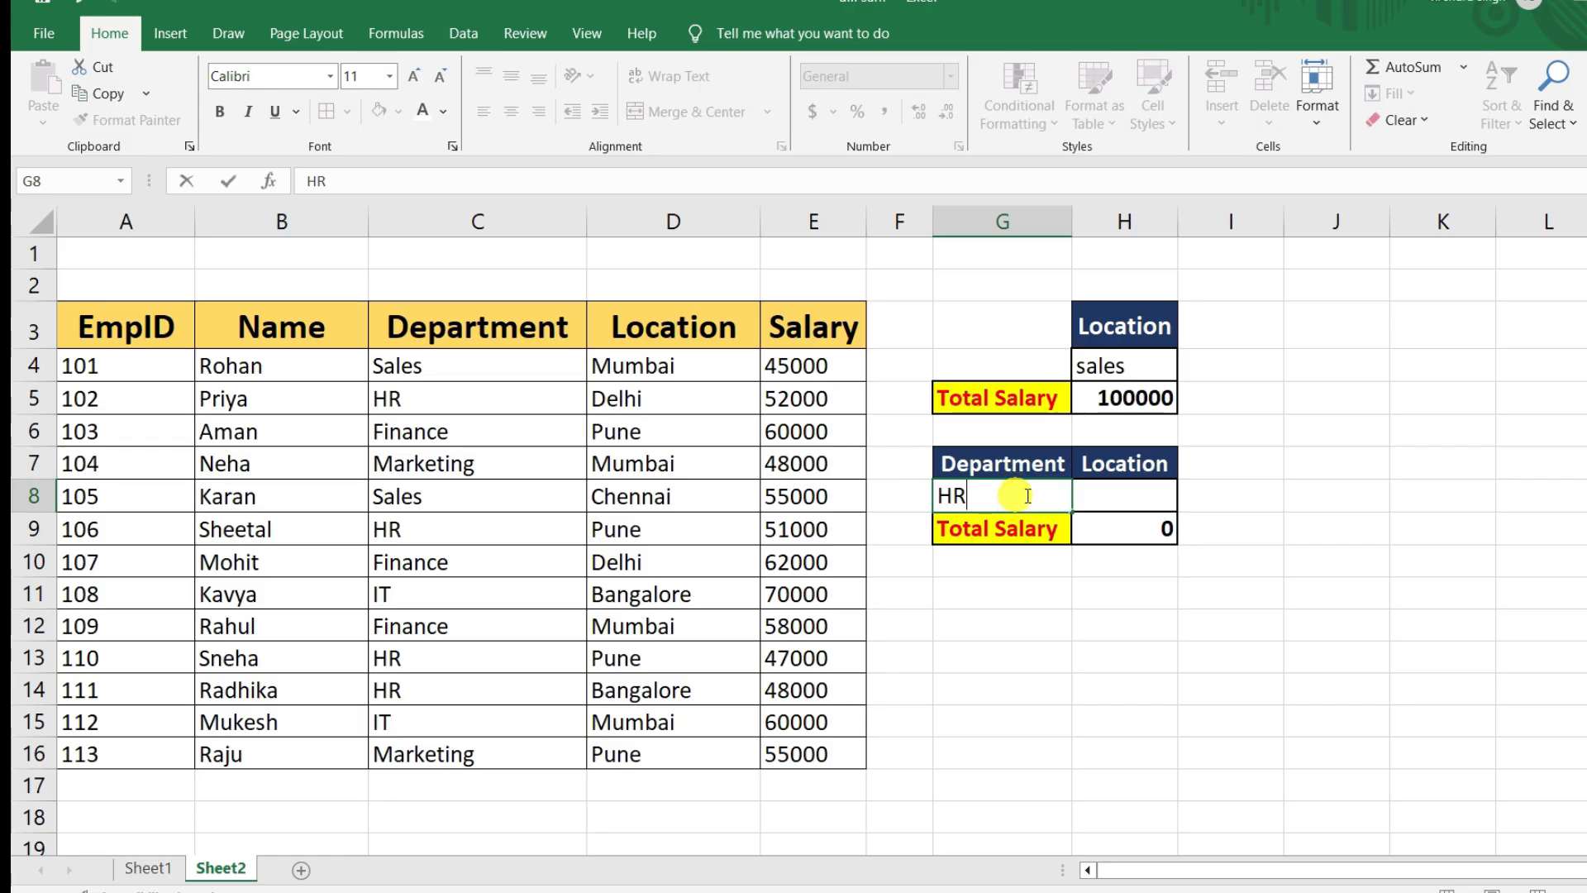
left_click(1091, 496)
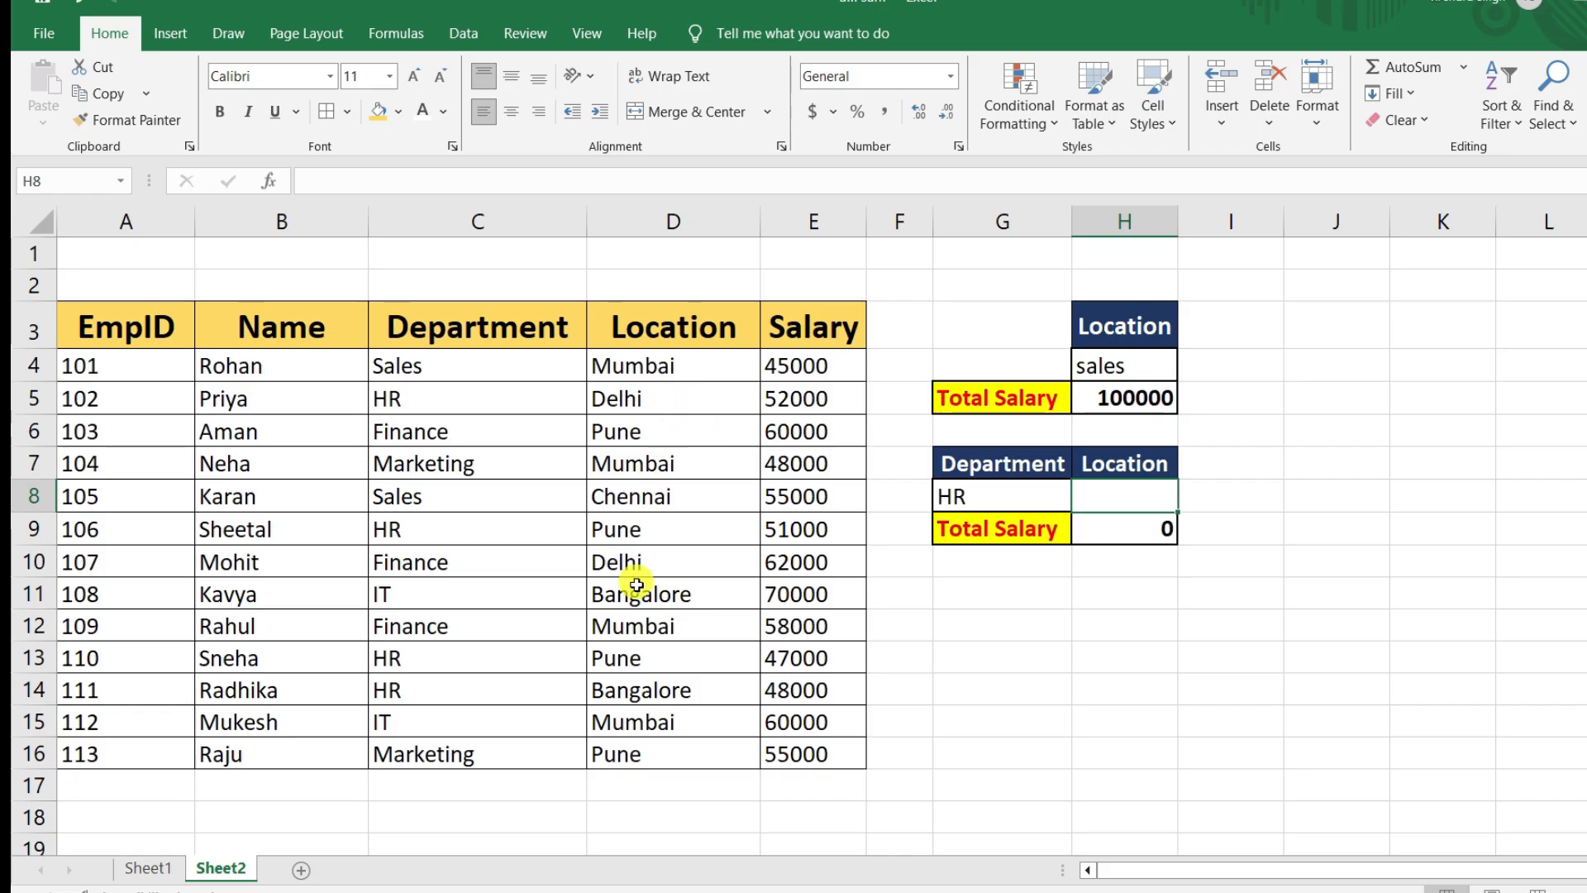
Enter Pune as the Location criterion in H8 and compare the total with the HR employees in rows 13 and 9
left_click(641, 531)
left_click(620, 397)
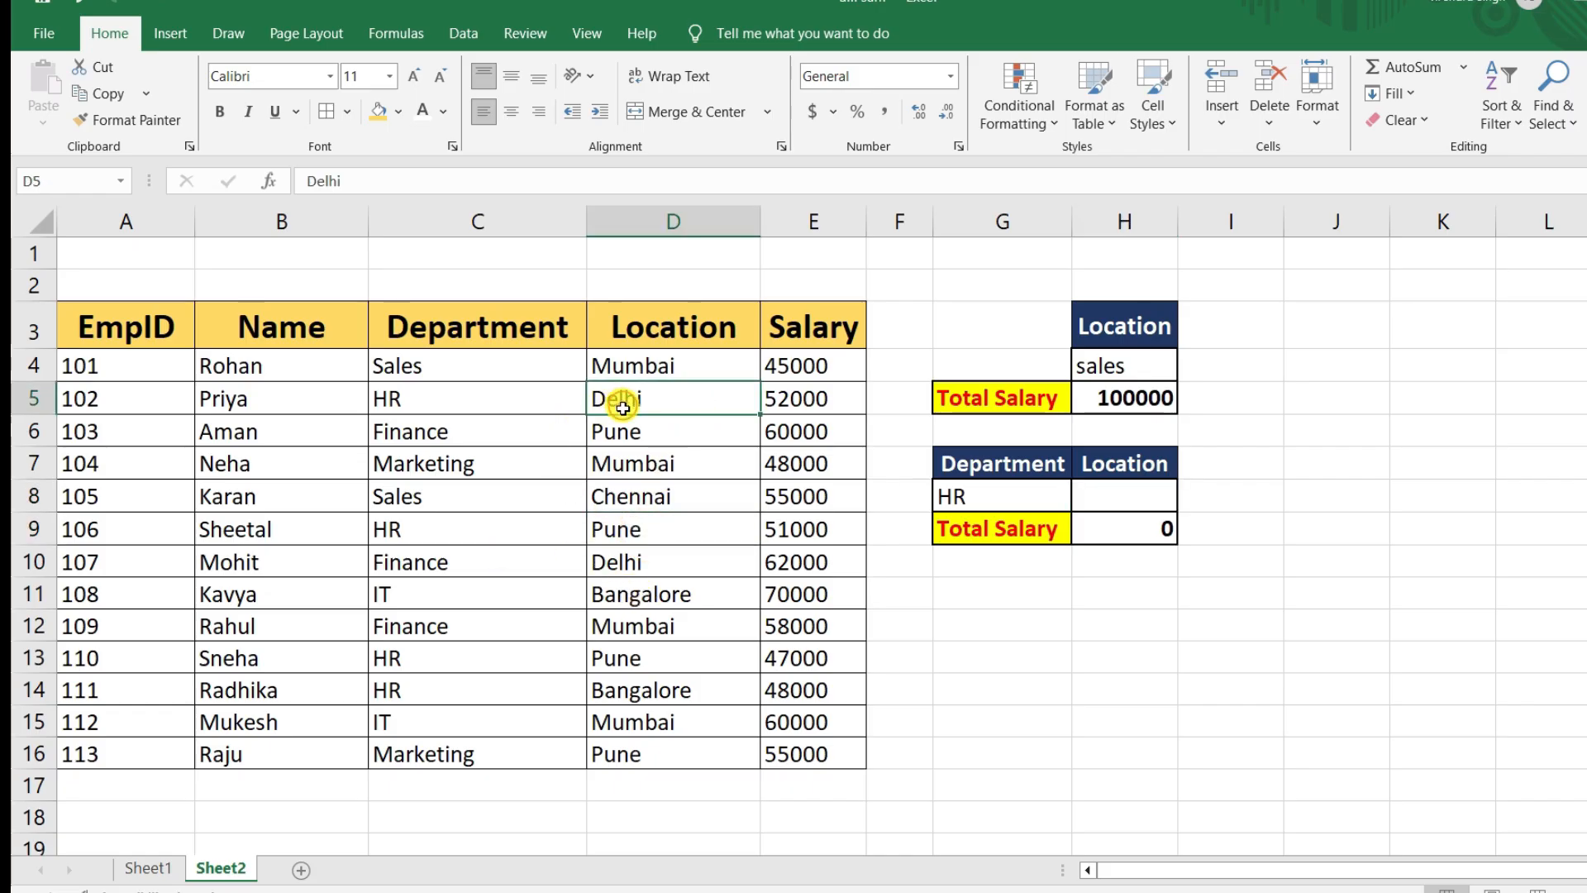
left_click(633, 693)
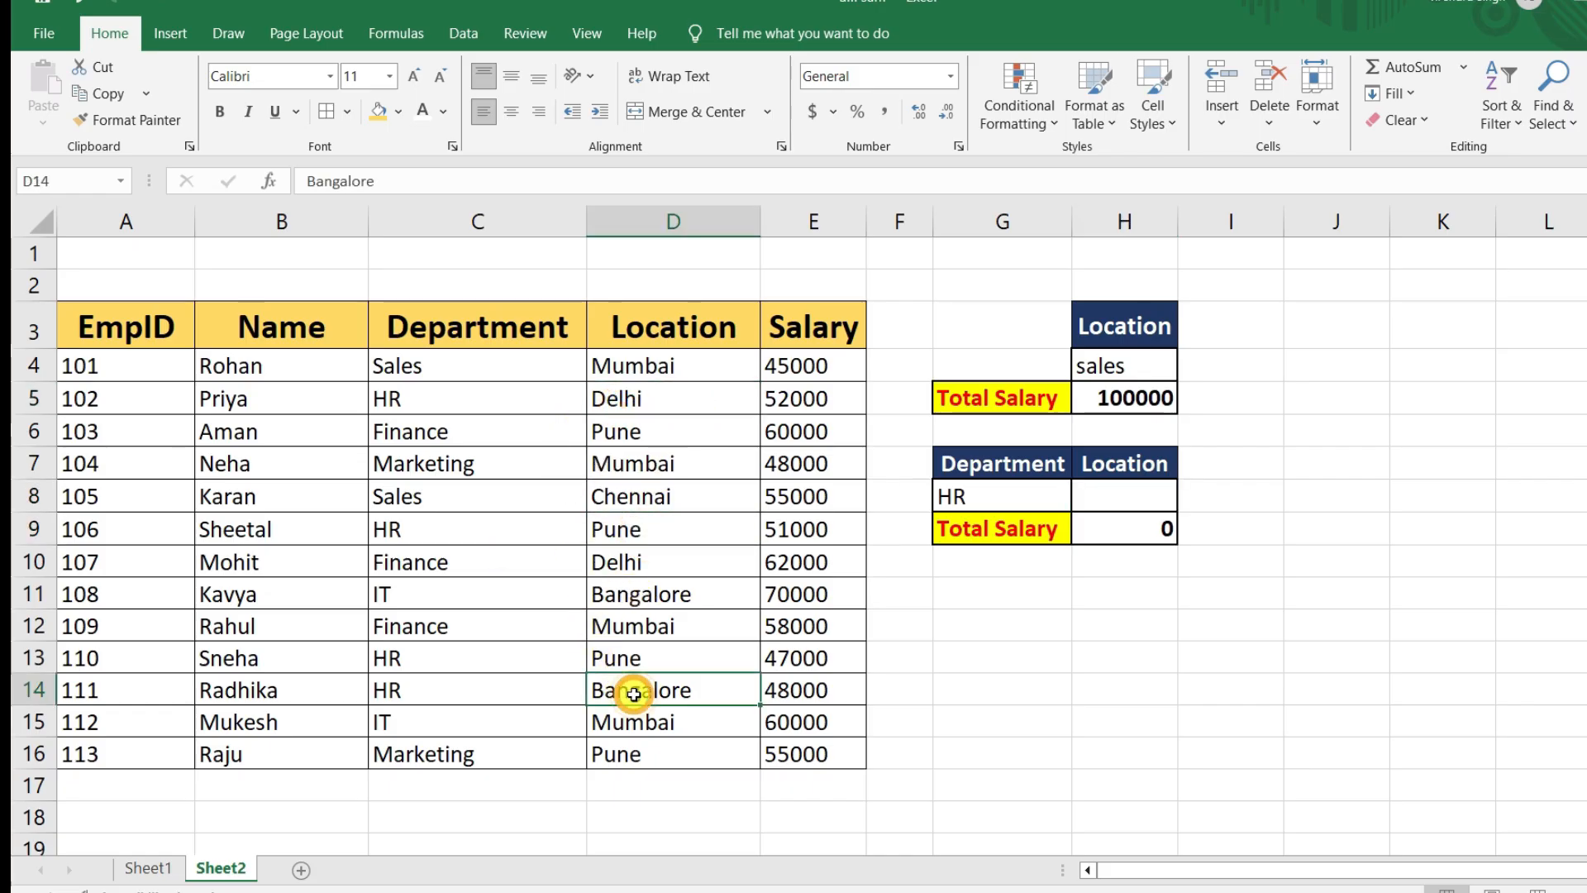
left_click(1108, 500)
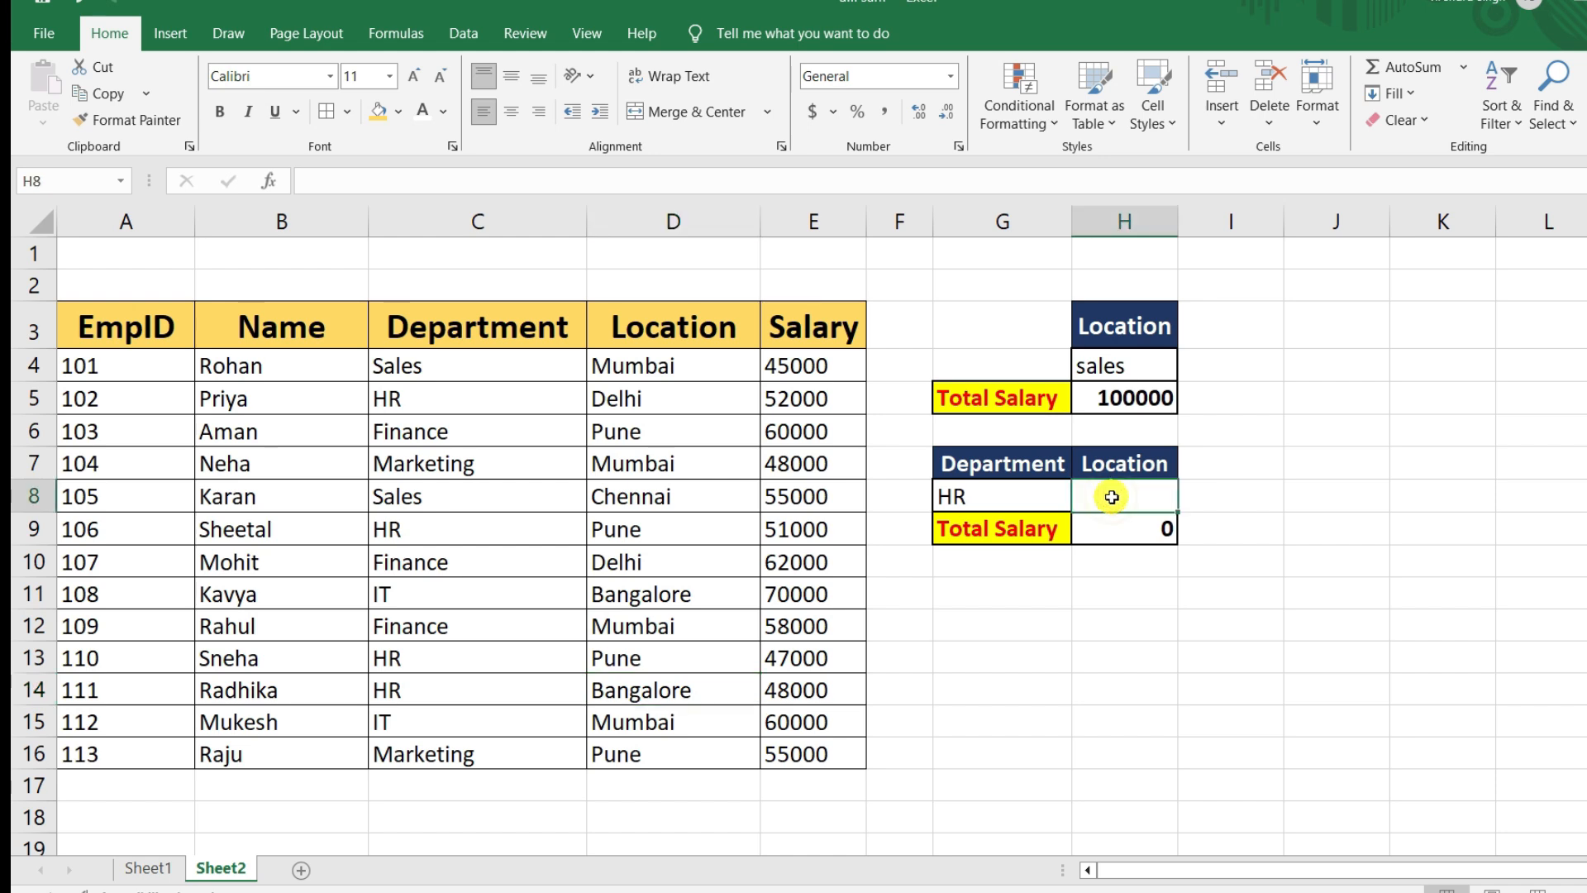
type("Pun")
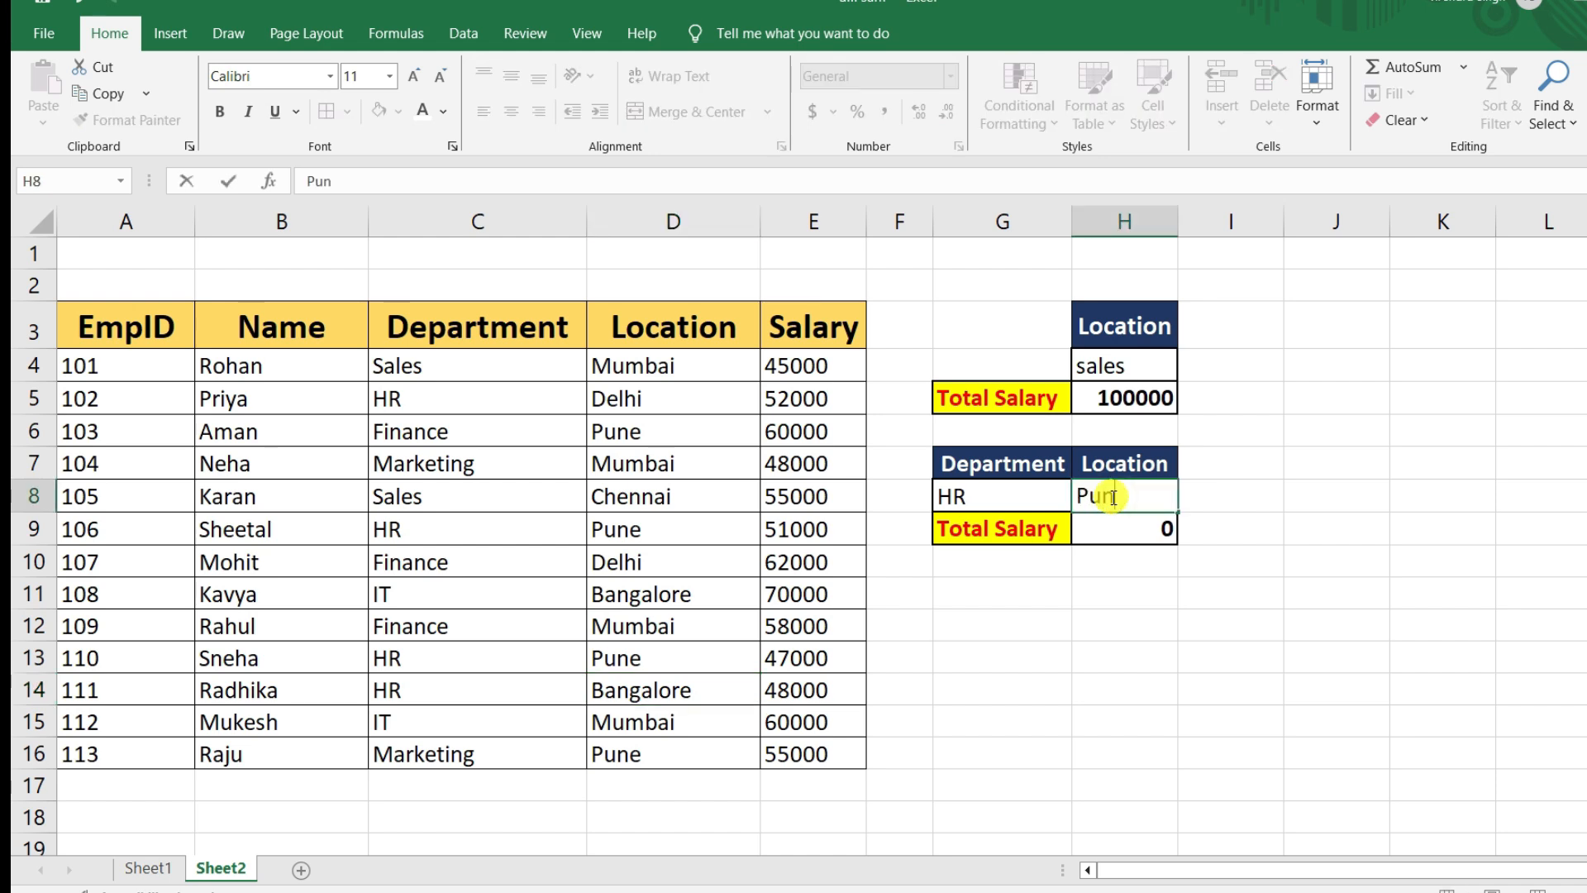
type("e")
key("Return")
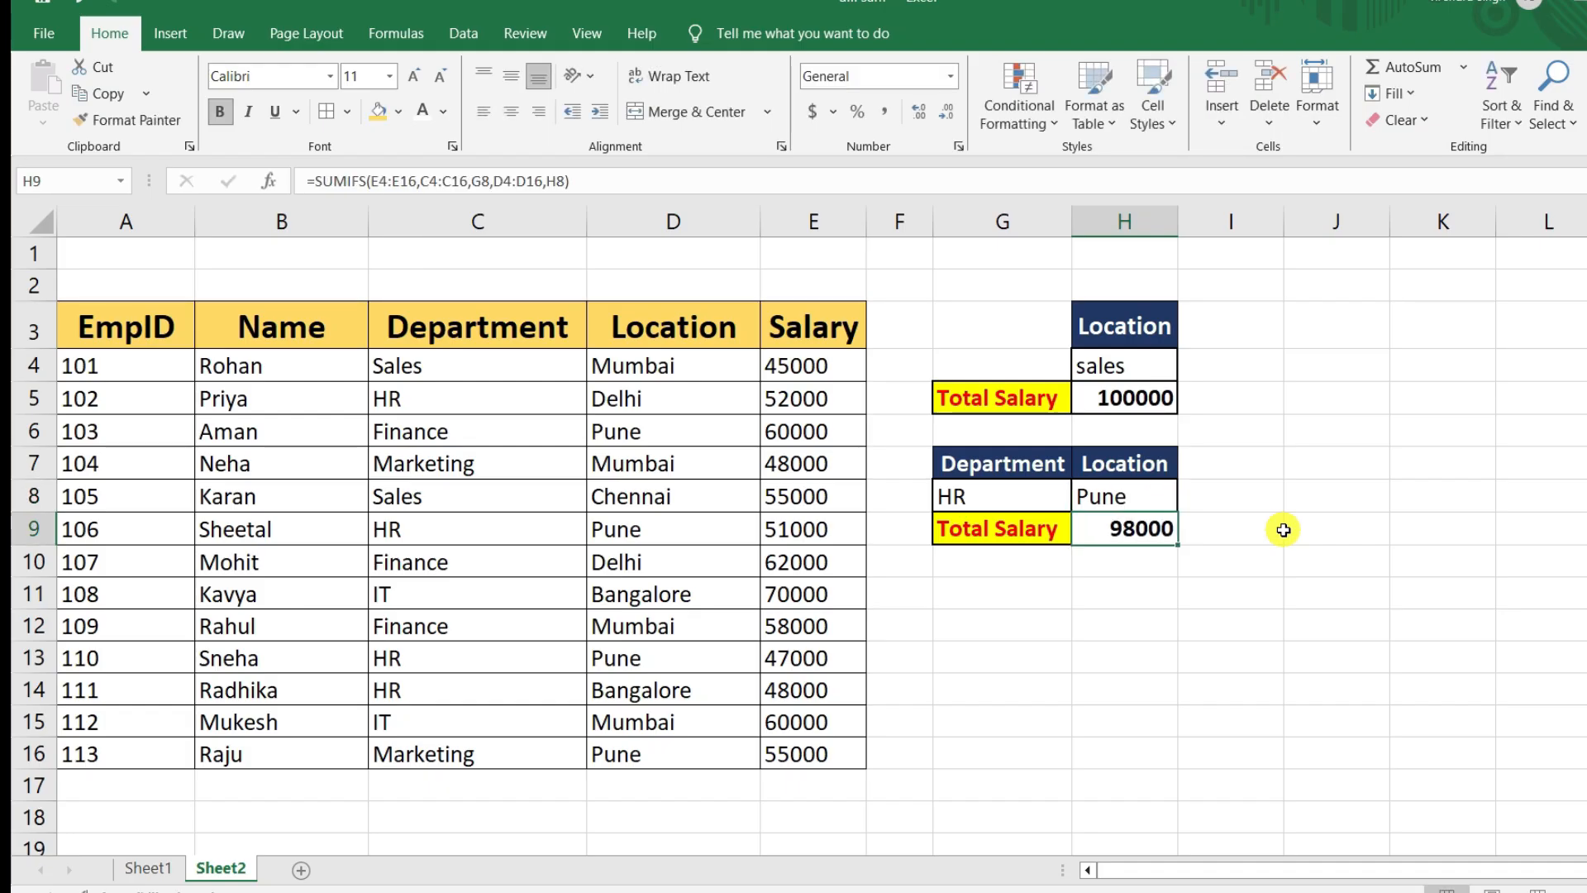
left_click(1246, 553)
left_click(1117, 532)
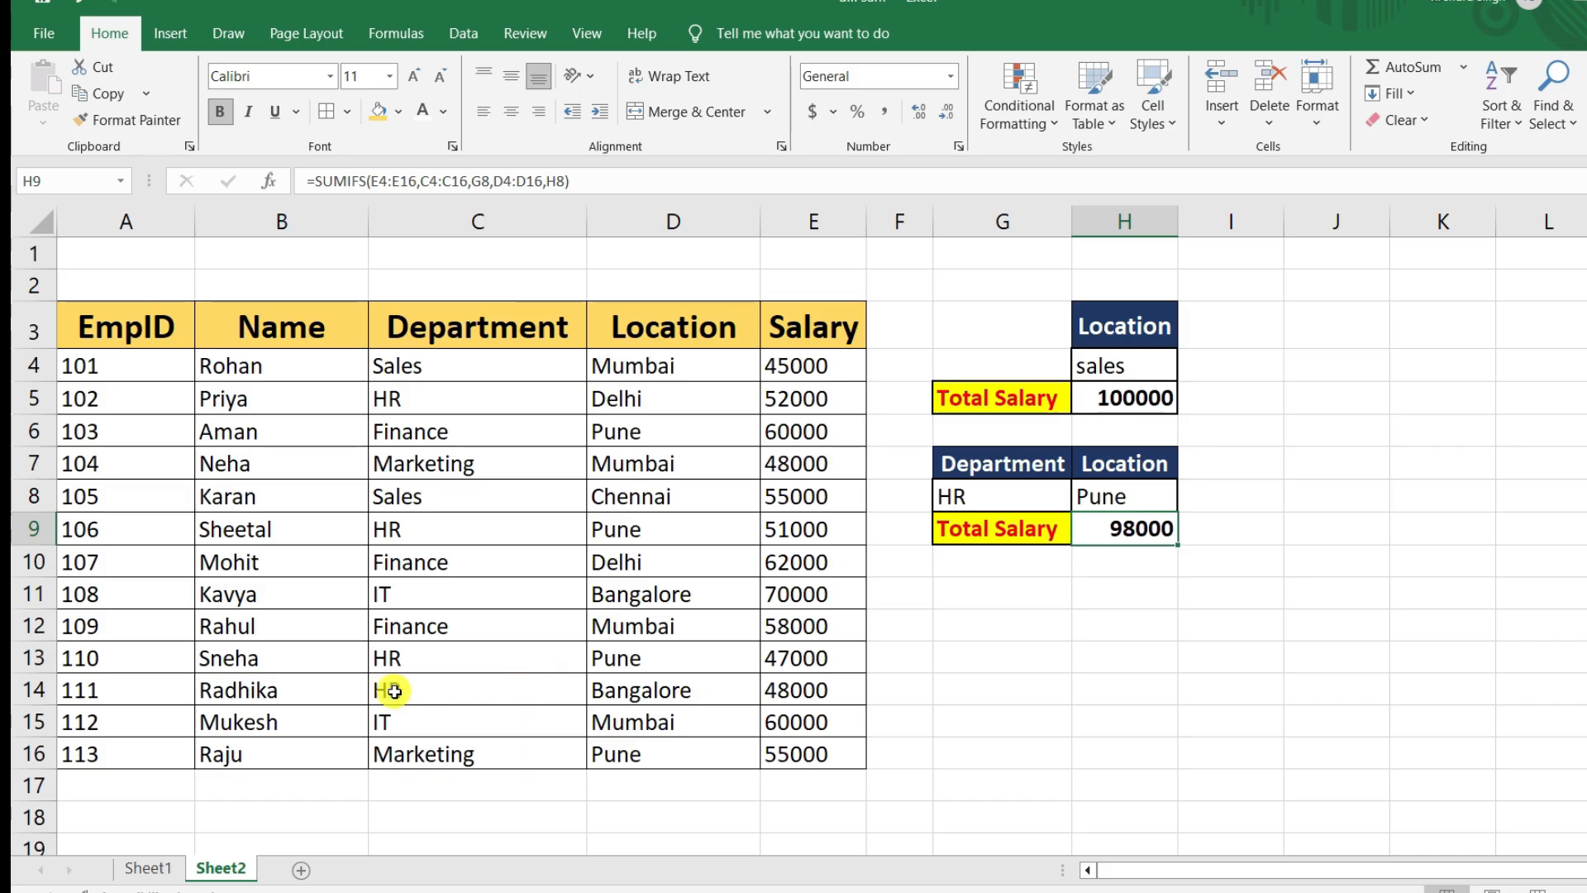
left_click_drag(397, 659, 847, 658)
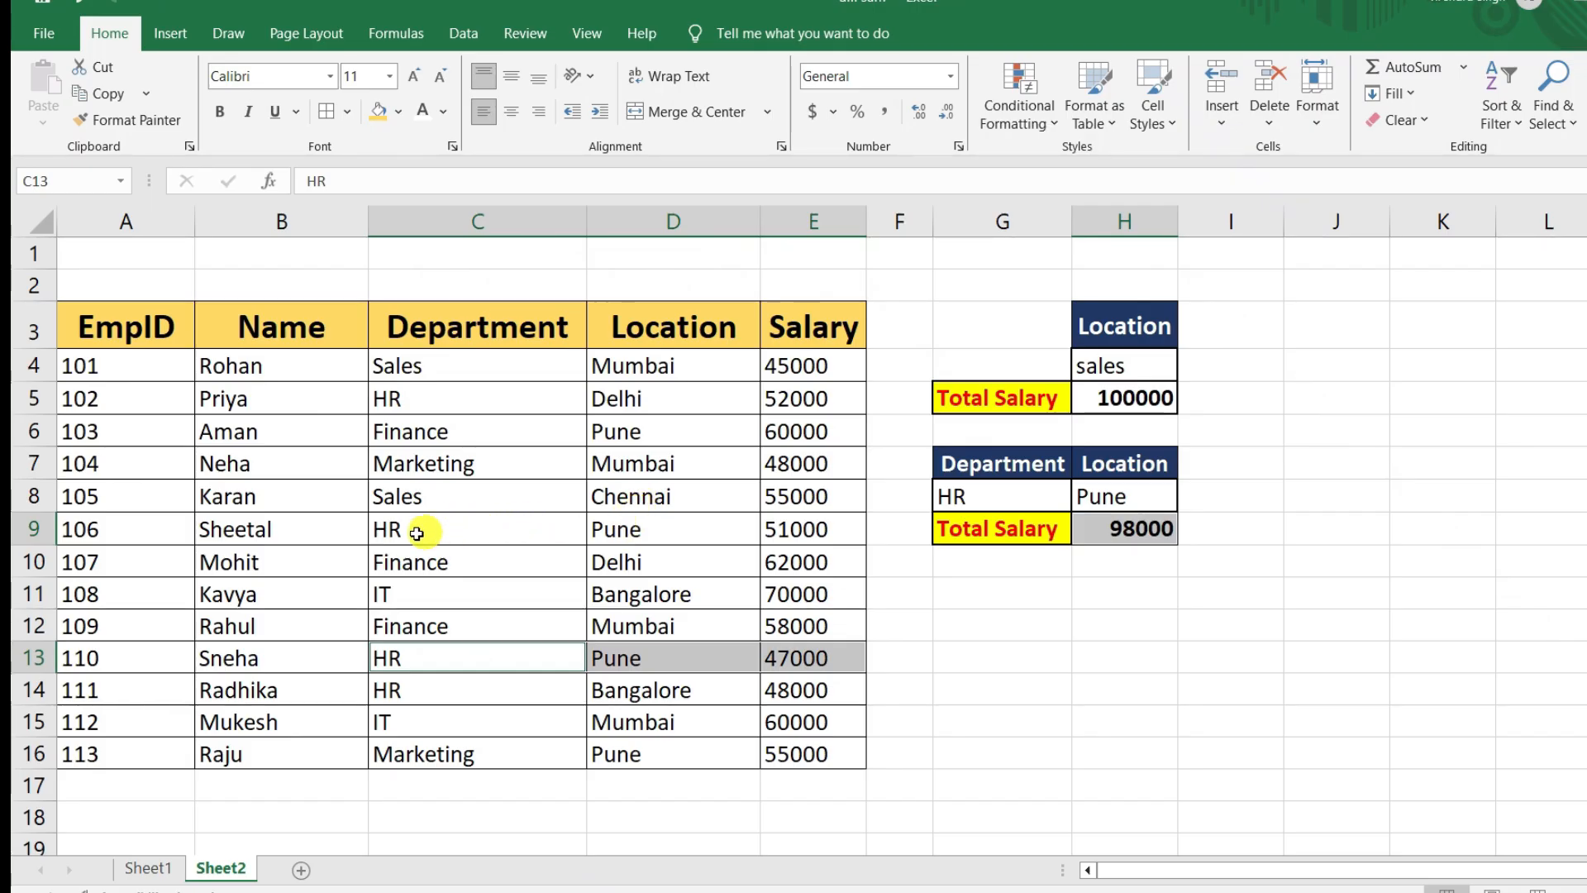
left_click_drag(415, 532, 791, 532)
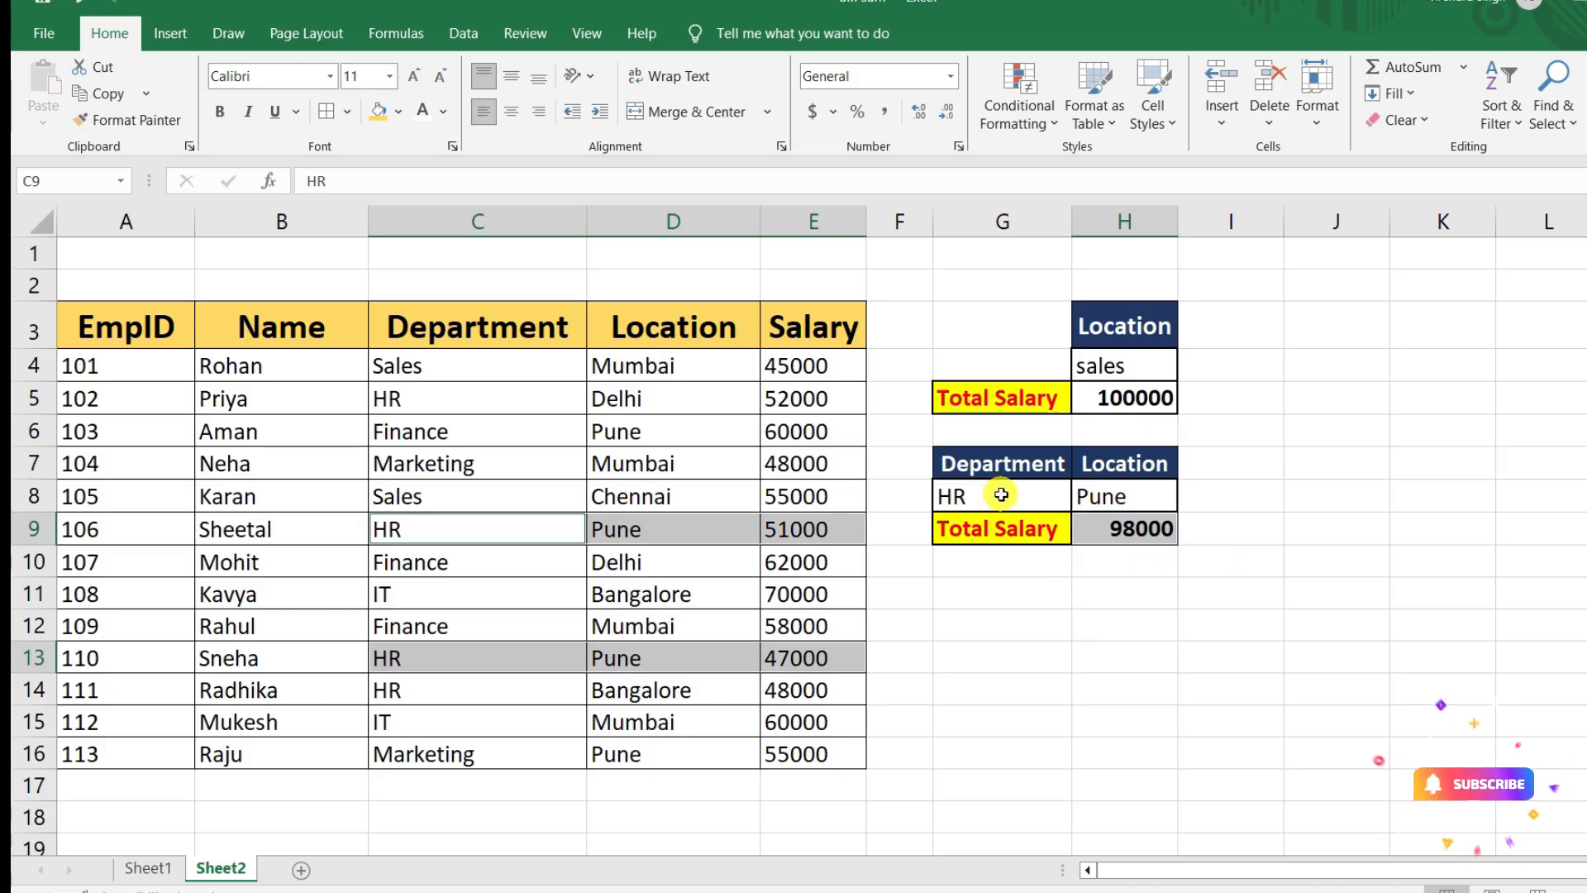
Change the Location criterion in H8 to Bangalore
left_click(1137, 500)
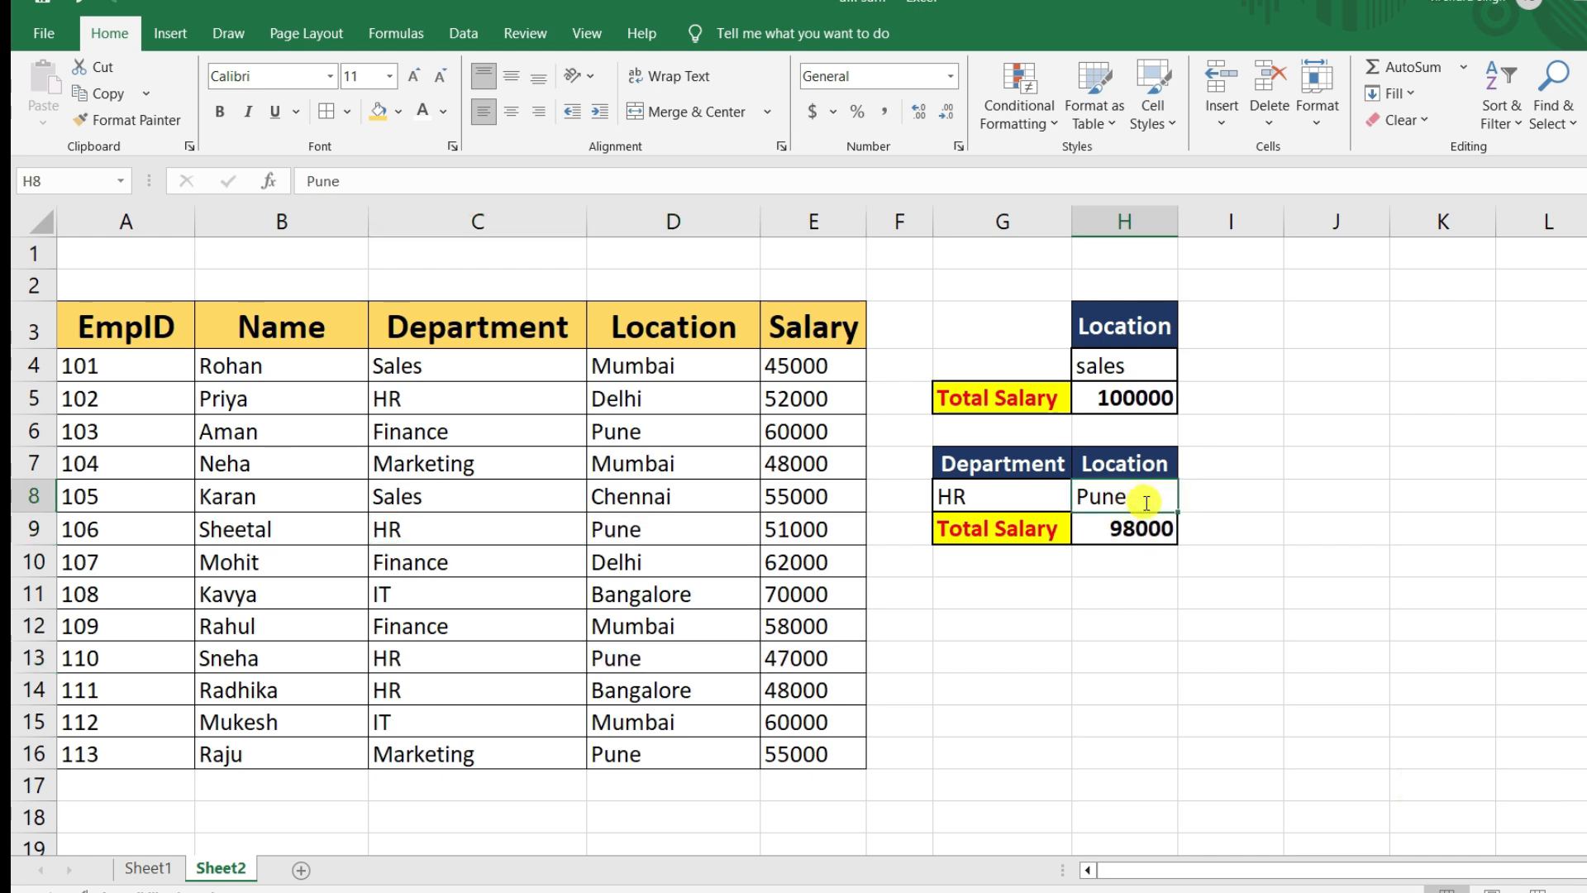
key("BackSpace")
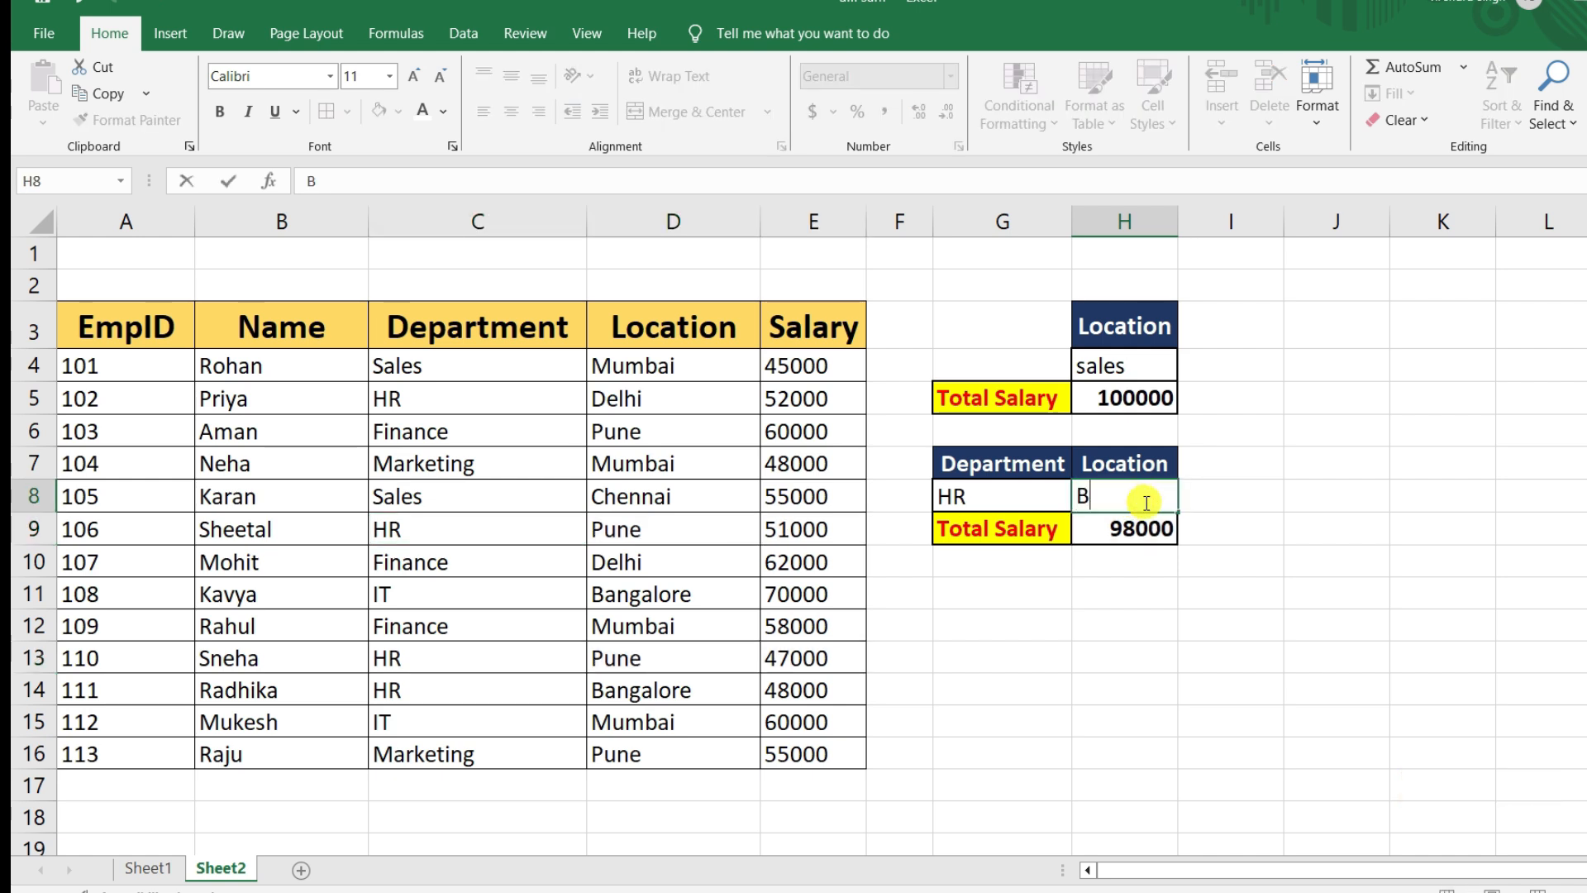
type("Bang")
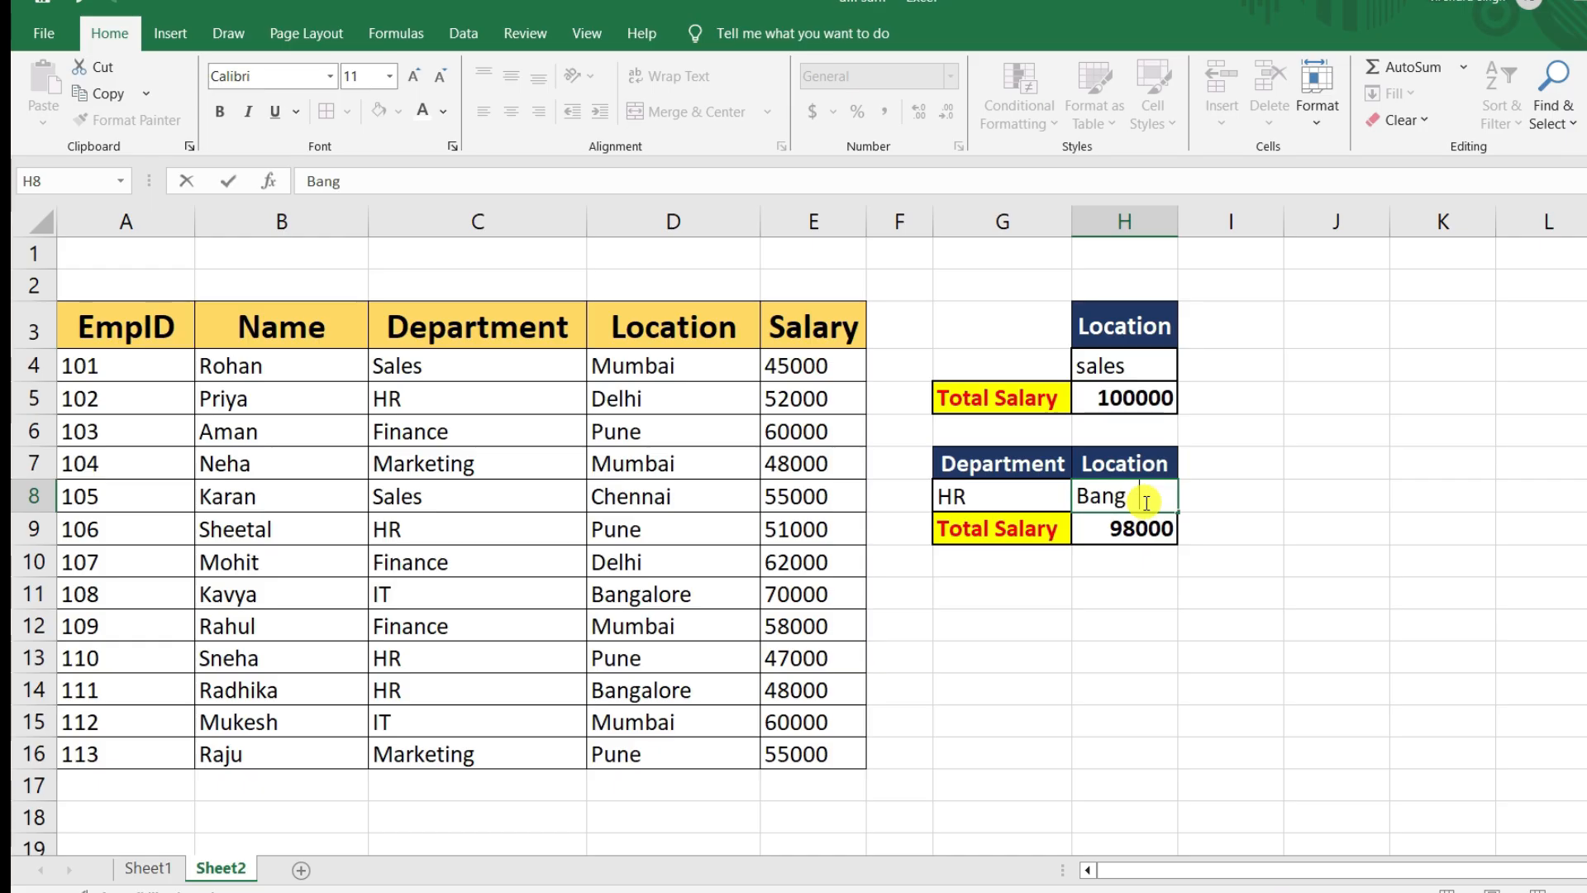
type("alore")
key("Return")
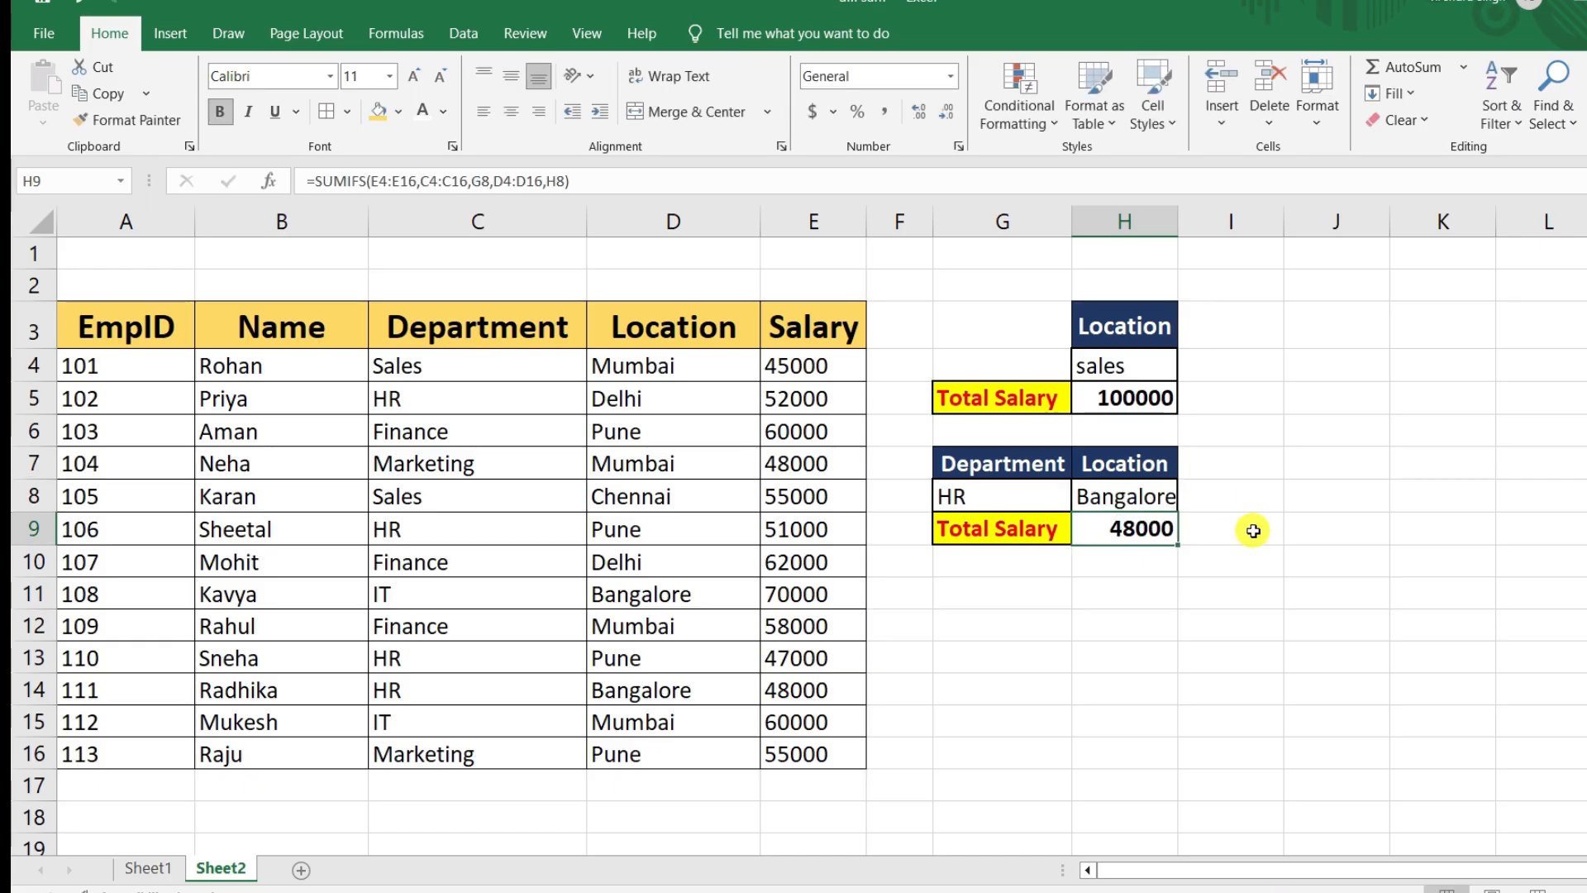
Check the lower Total Salary in H9 against the HR Bangalore record in C14:E14
left_click(1253, 530)
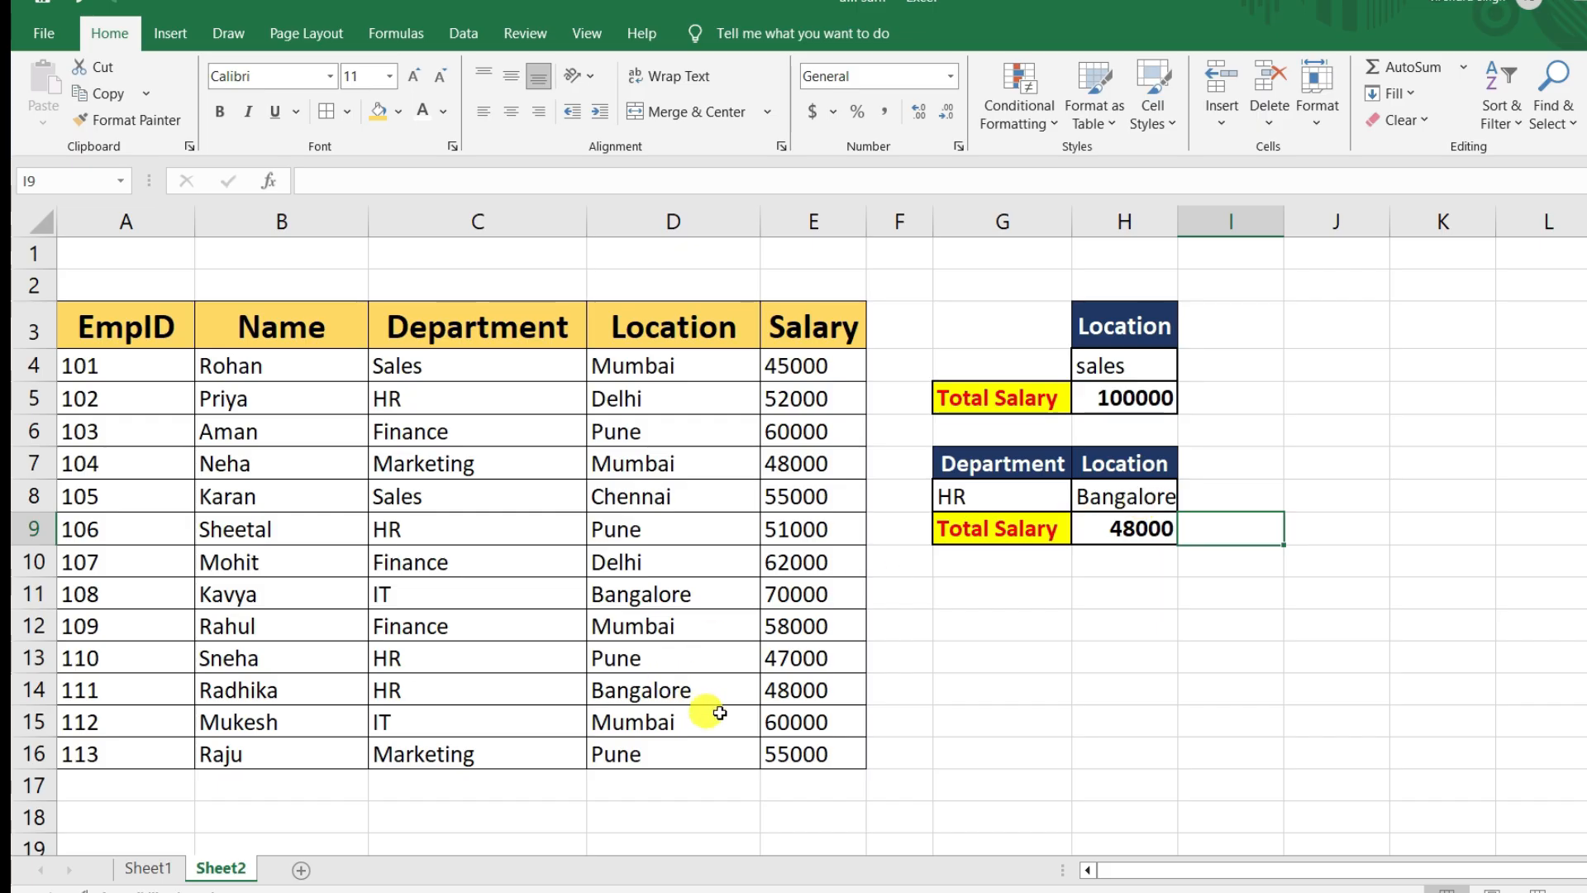
left_click(1127, 529)
left_click_drag(388, 699, 825, 697)
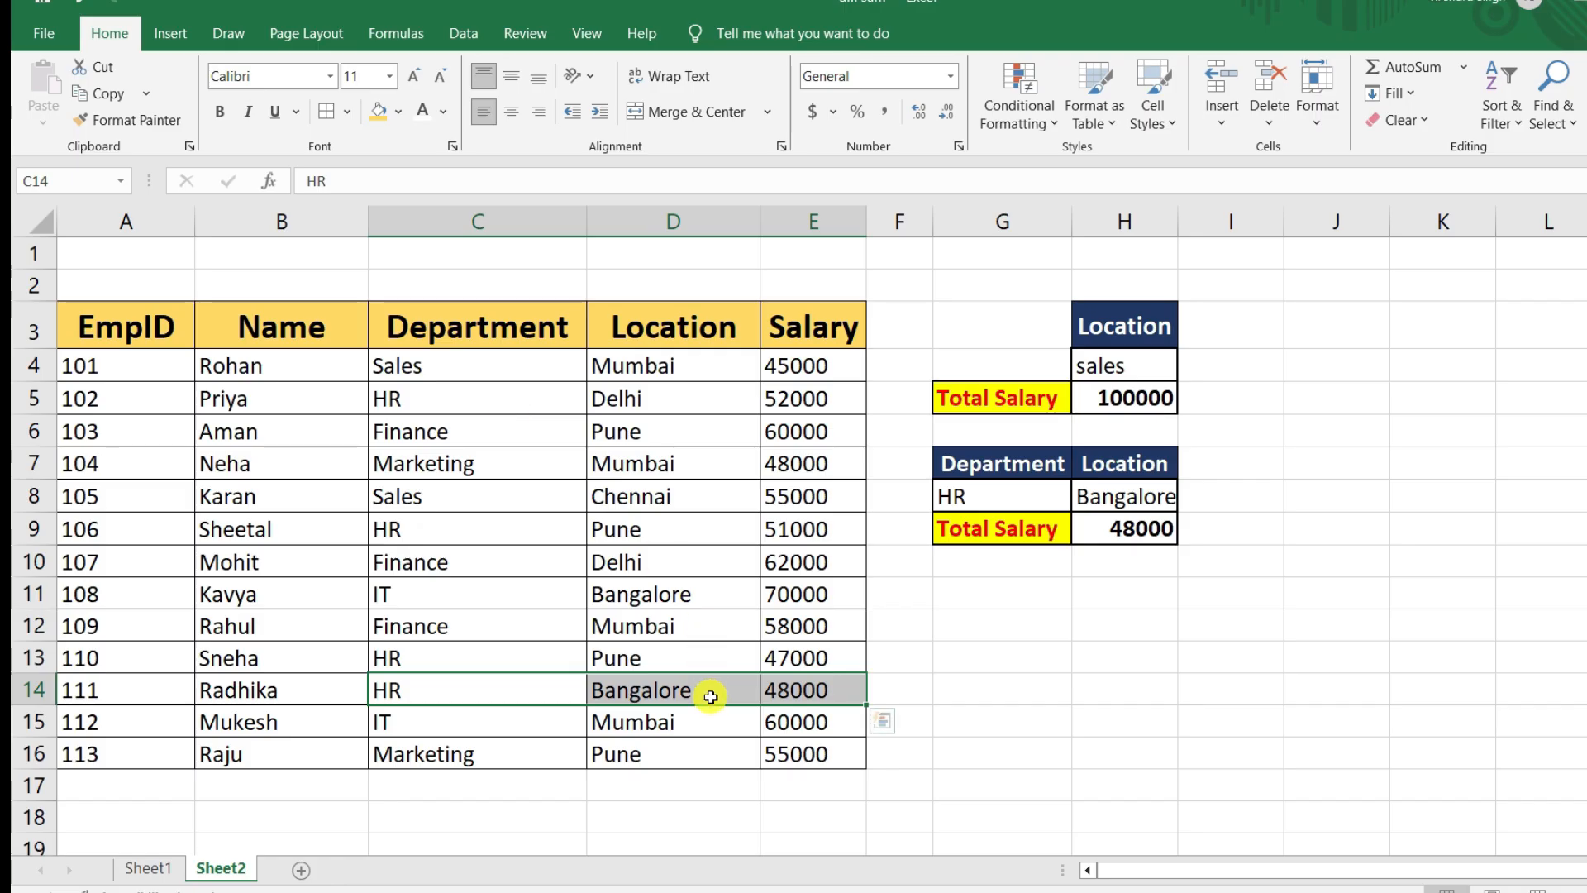
key("ctrl+q")
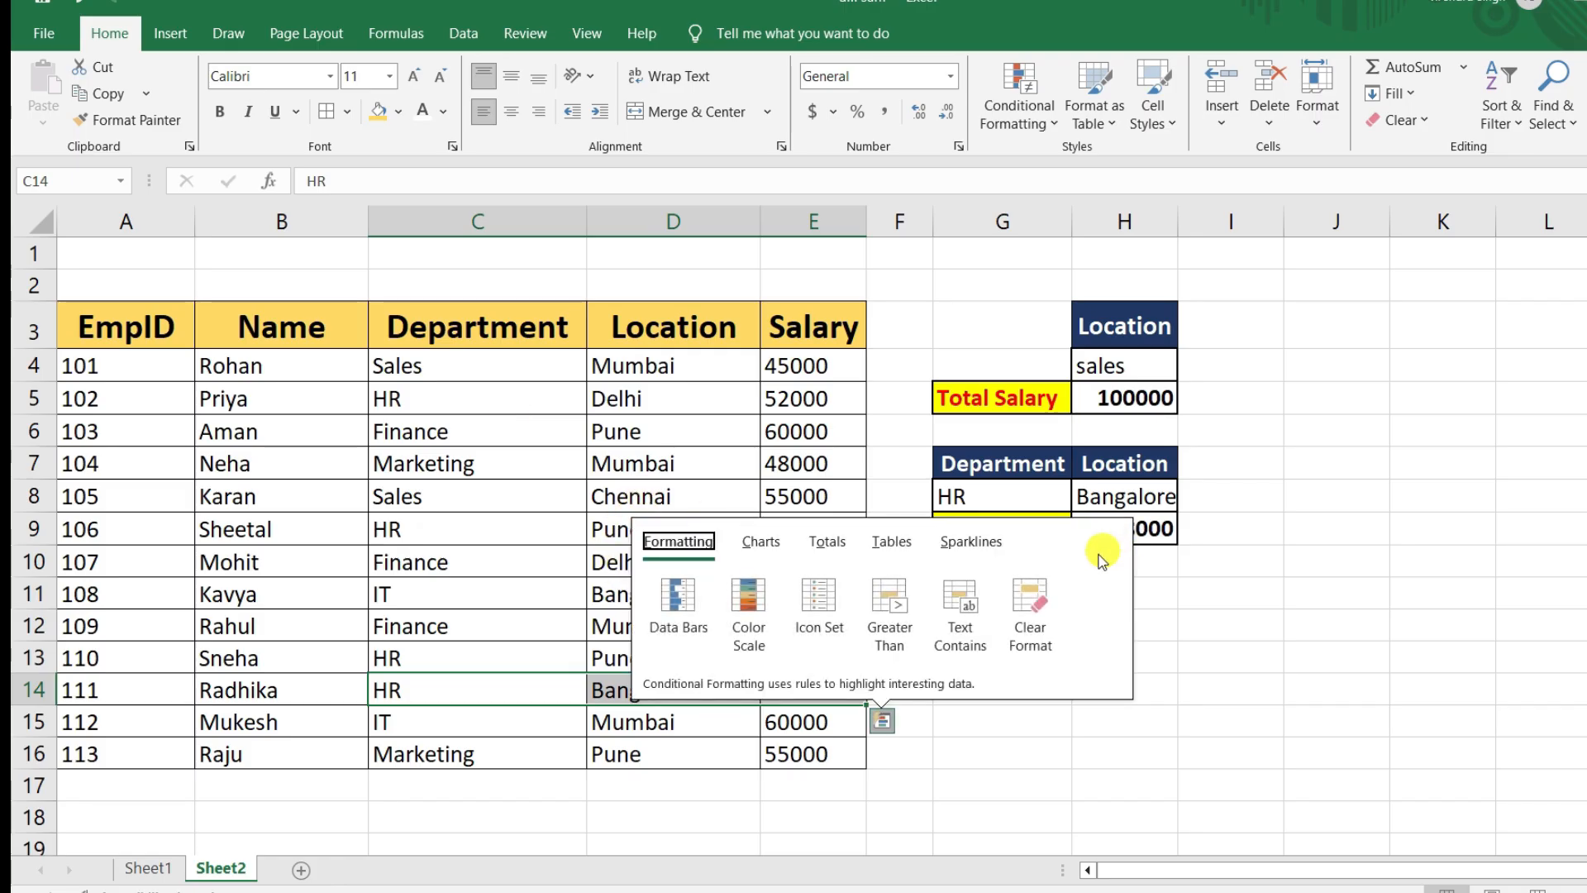
left_click(672, 814)
left_click(786, 700)
left_click(1108, 533)
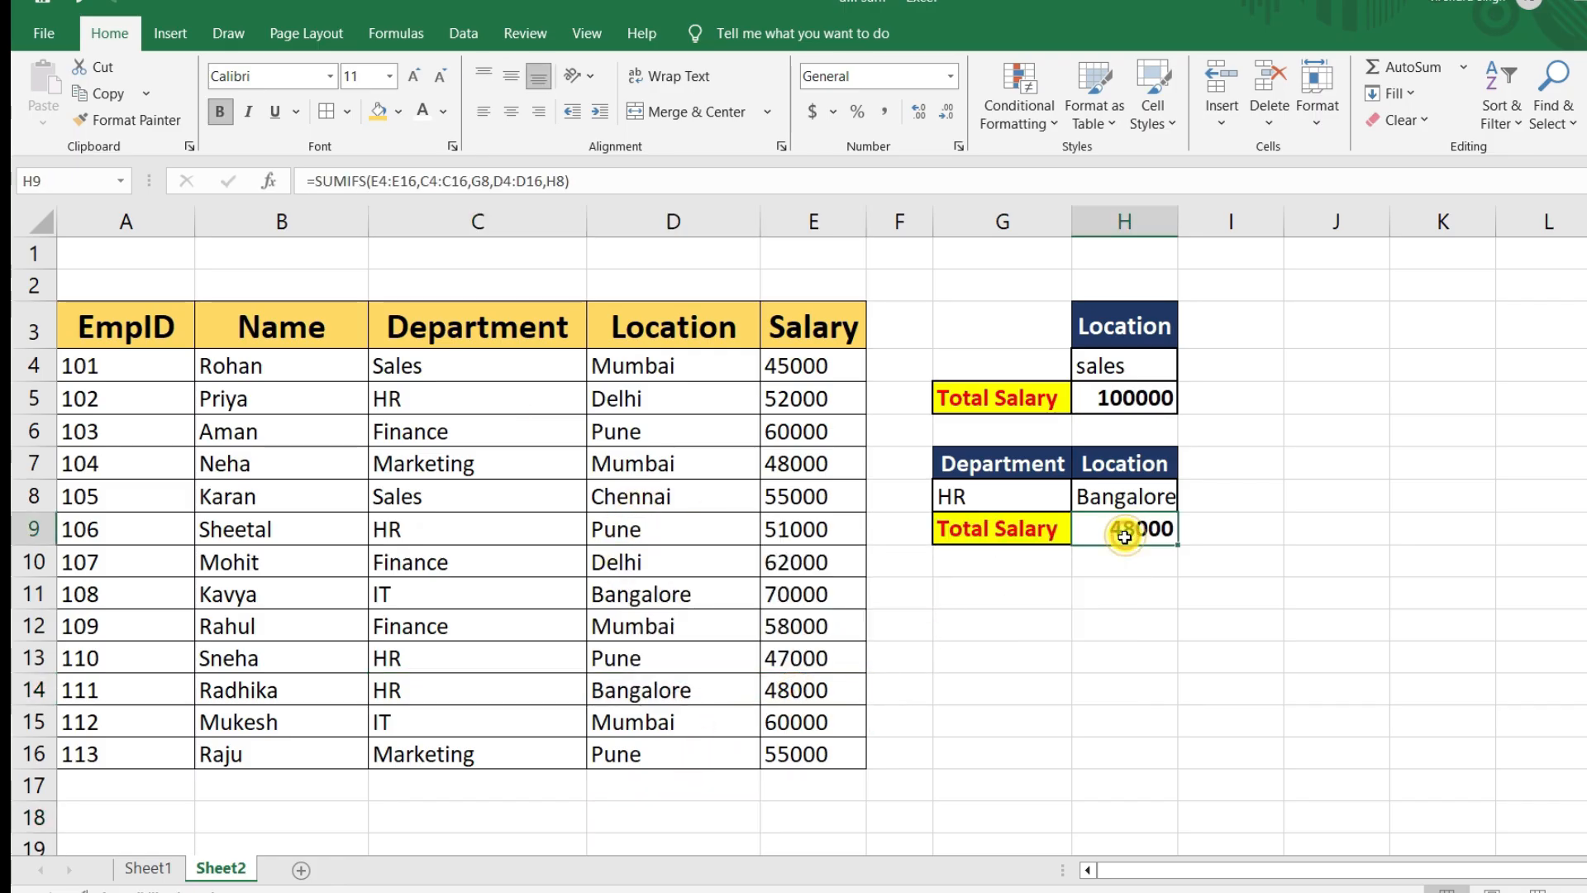
Set the criteria to Finance in G8 and Pune in H8, and compare the total with the matching record in row 6
left_click(1020, 496)
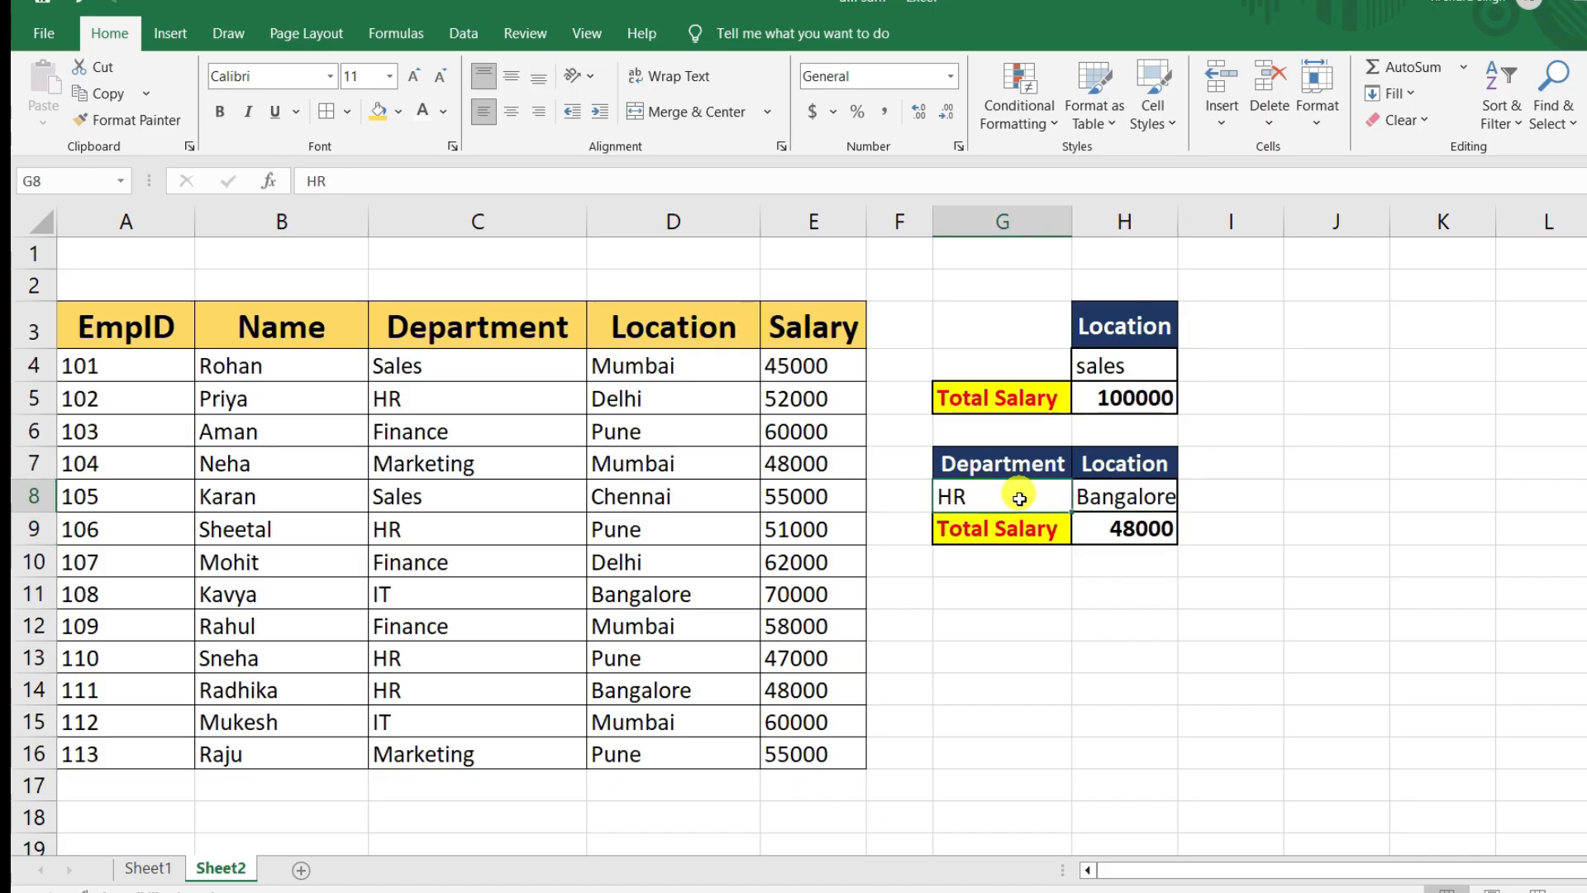
key("BackSpace")
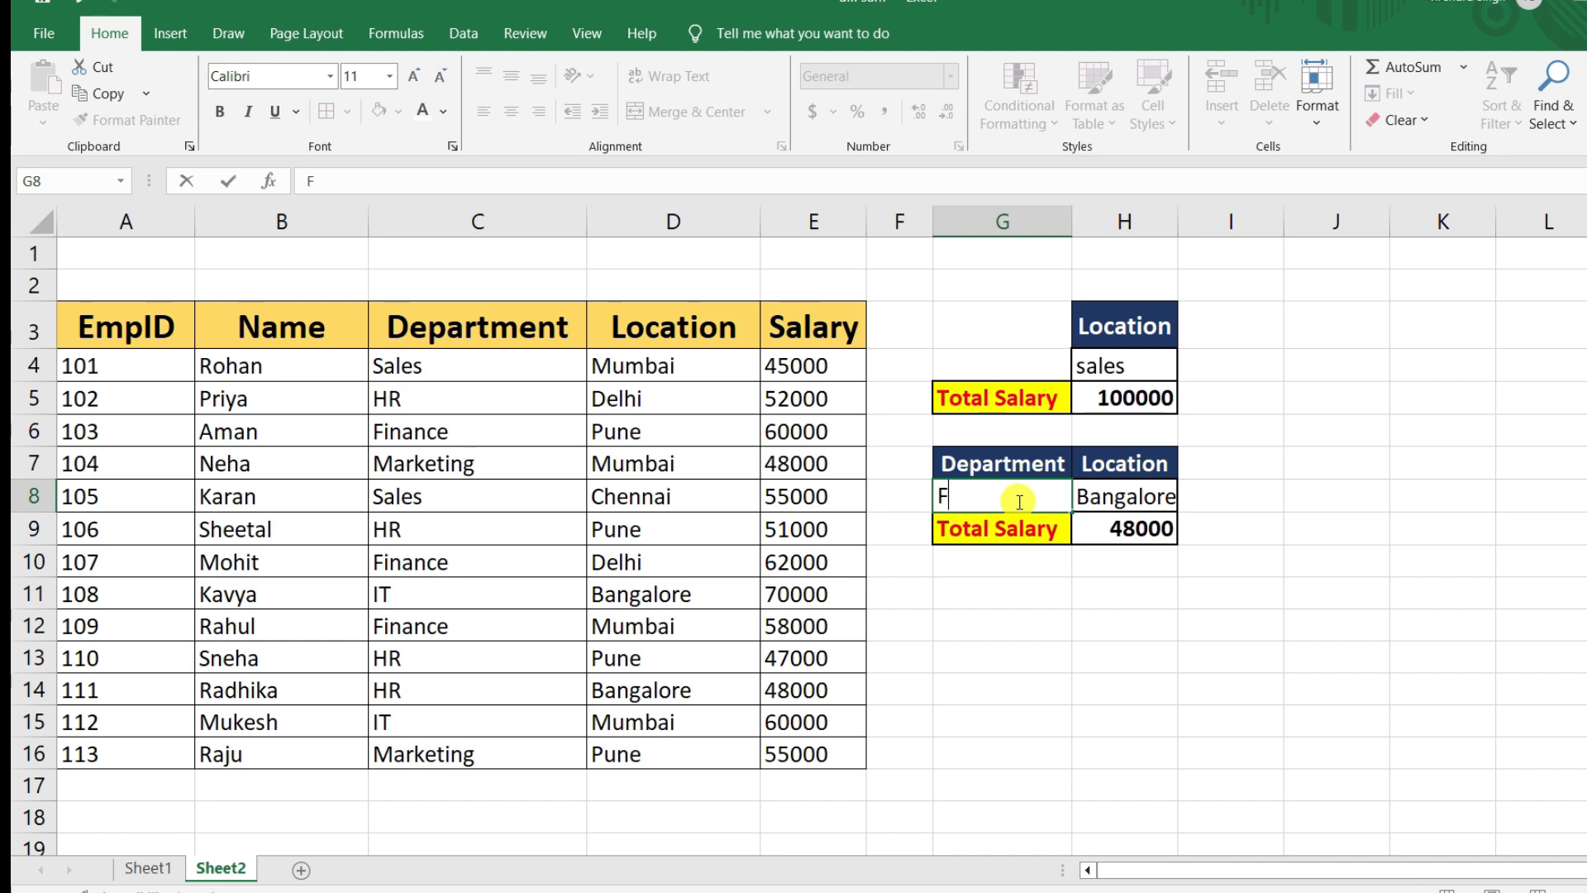
type("Finance")
left_click(1141, 507)
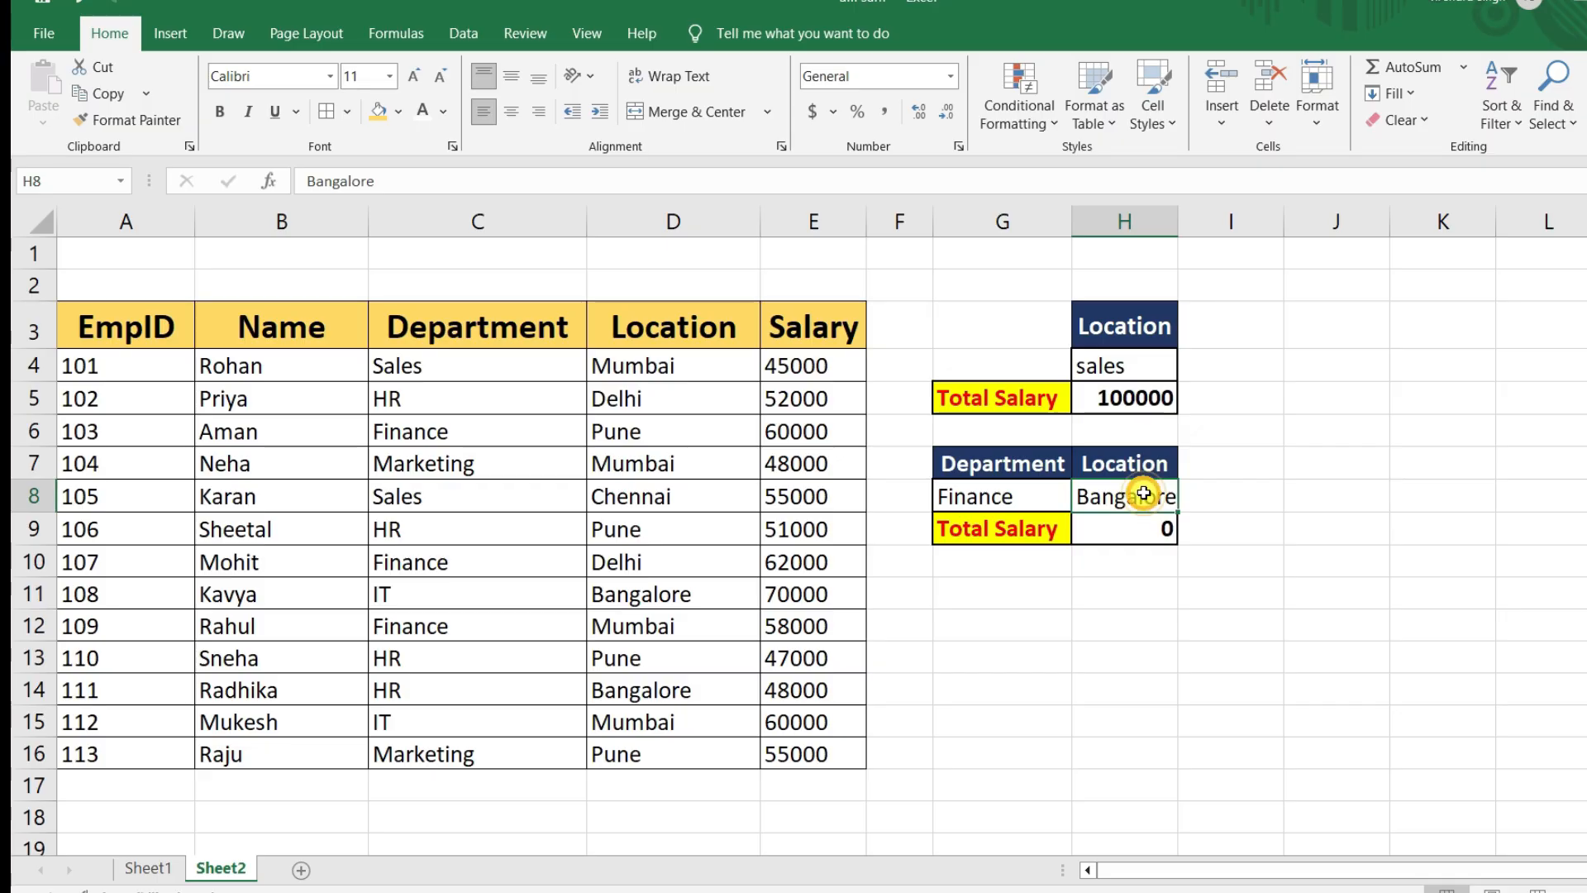
key("BackSpace")
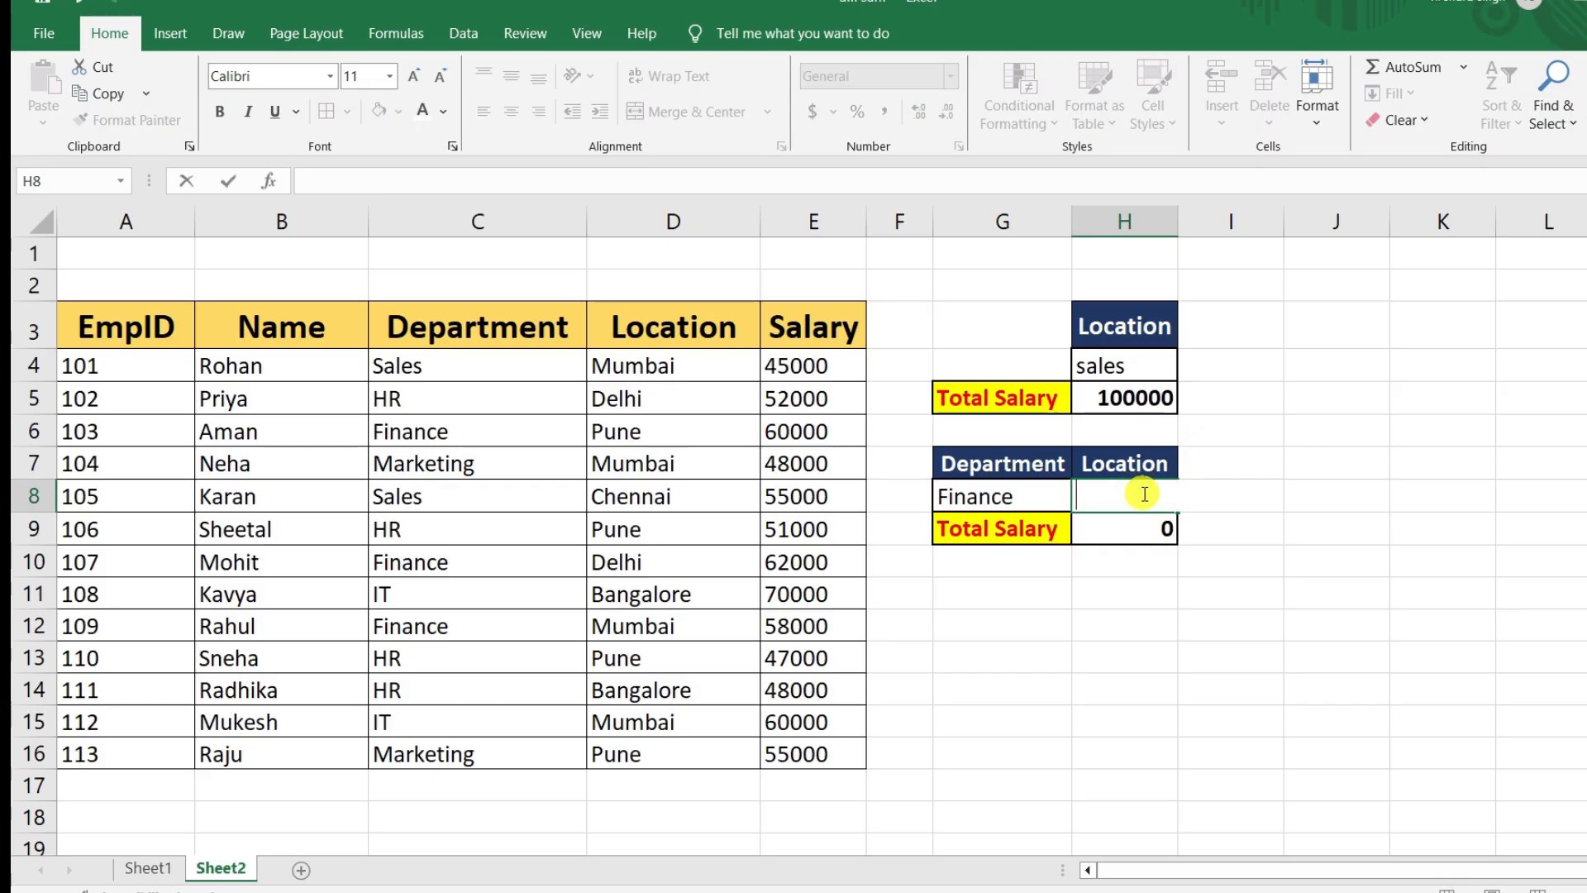
type("Pune")
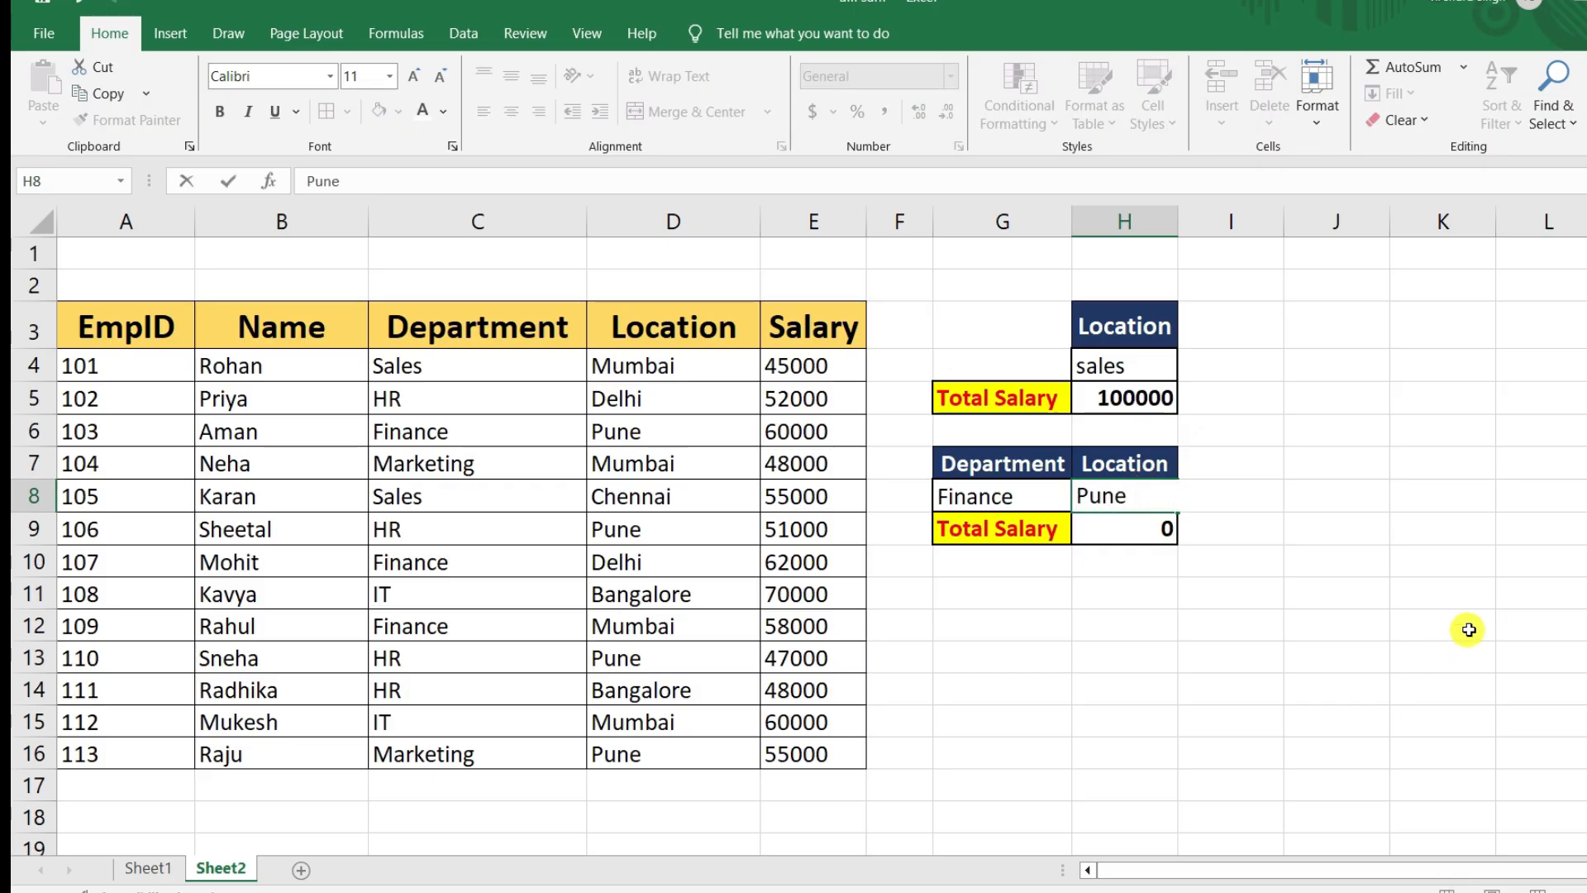
key("Return")
left_click(1250, 560)
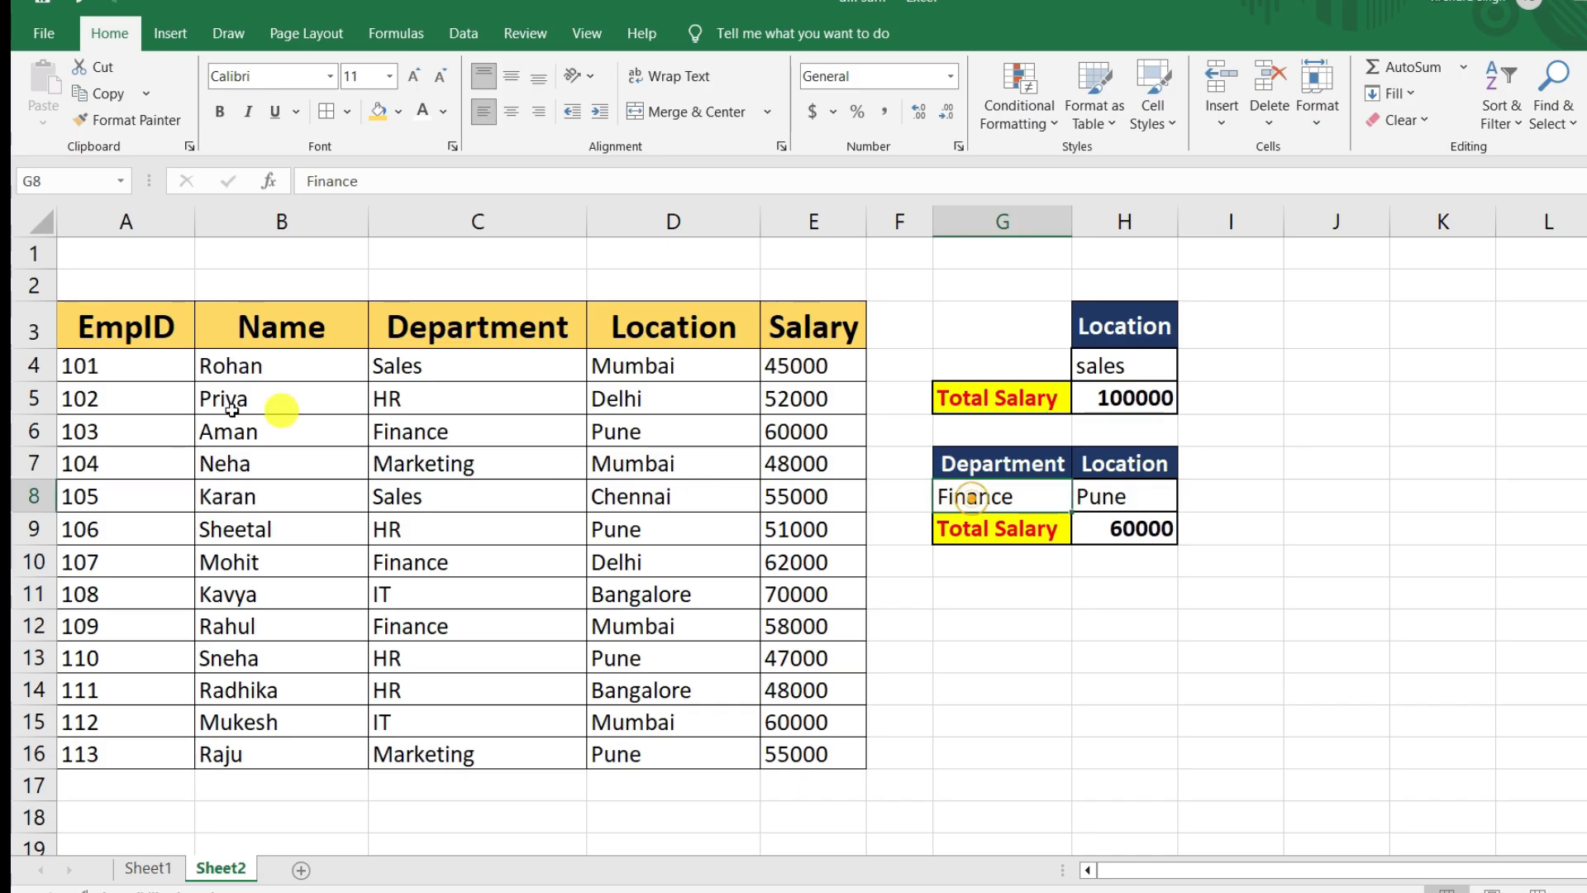
left_click_drag(430, 431, 819, 438)
left_click(1142, 539)
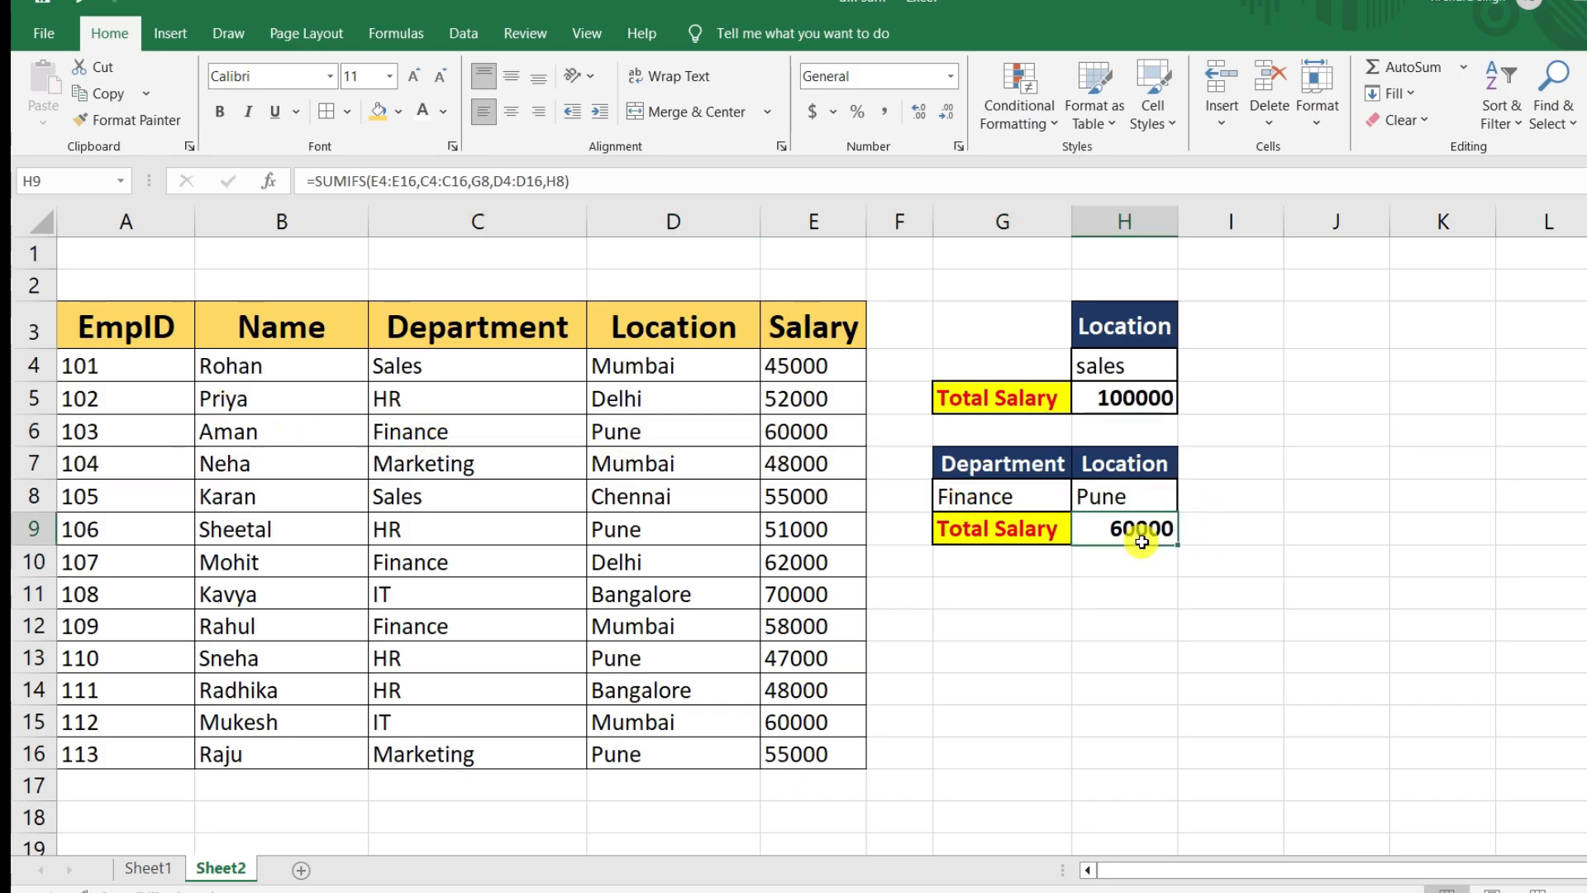
left_click(1318, 570)
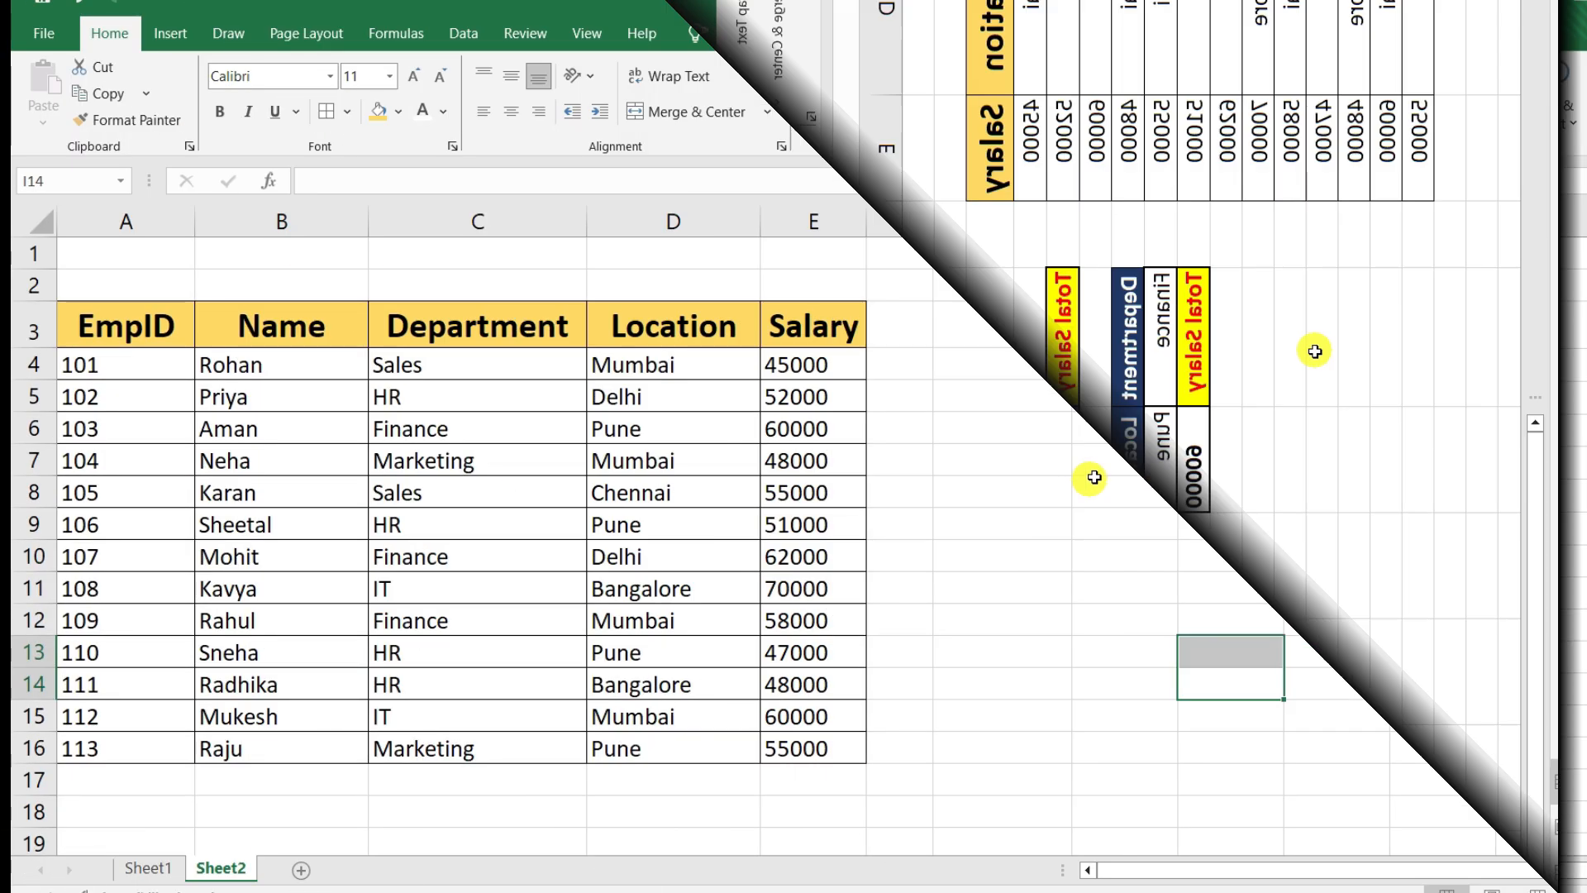
left_click(1096, 478)
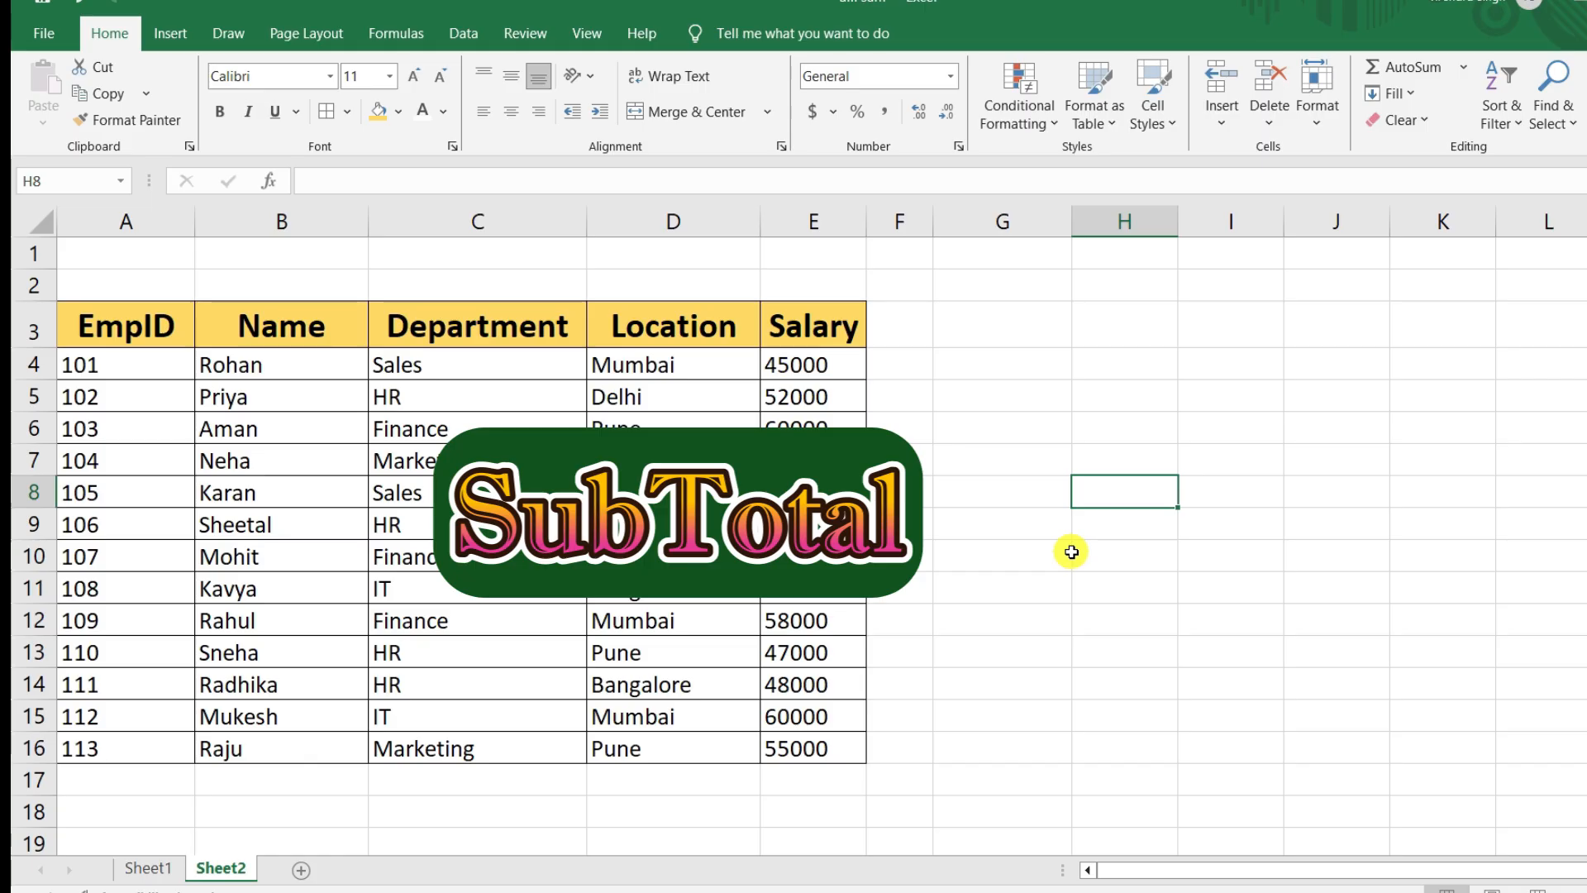
left_click(1041, 570)
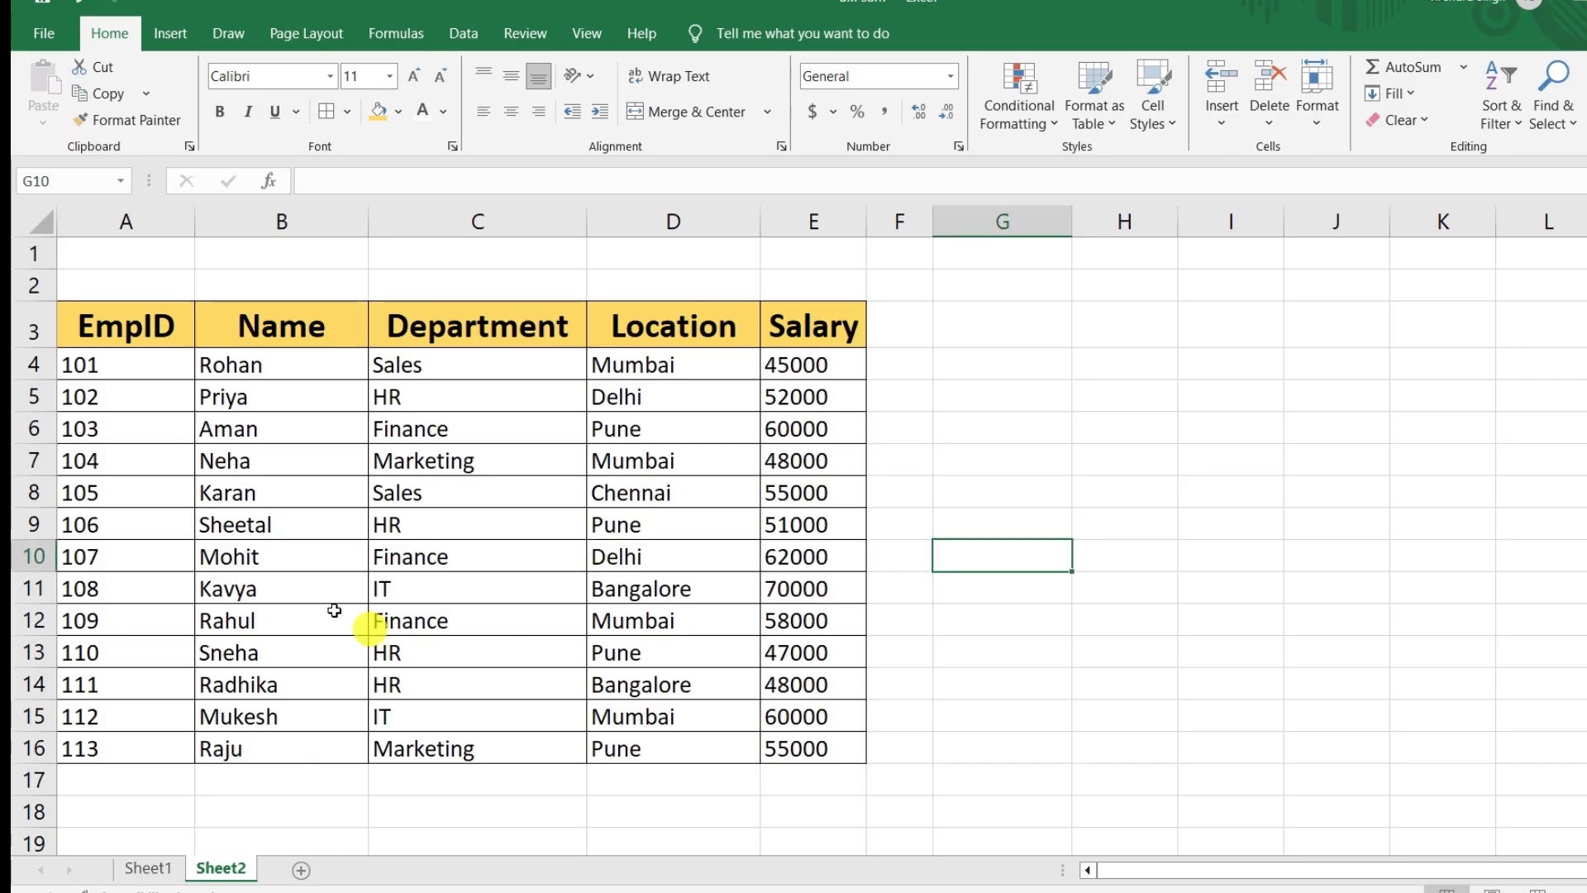
Make cell E17 bold and total the Salary column in it with =SUM(E4:E16)
key("Down")
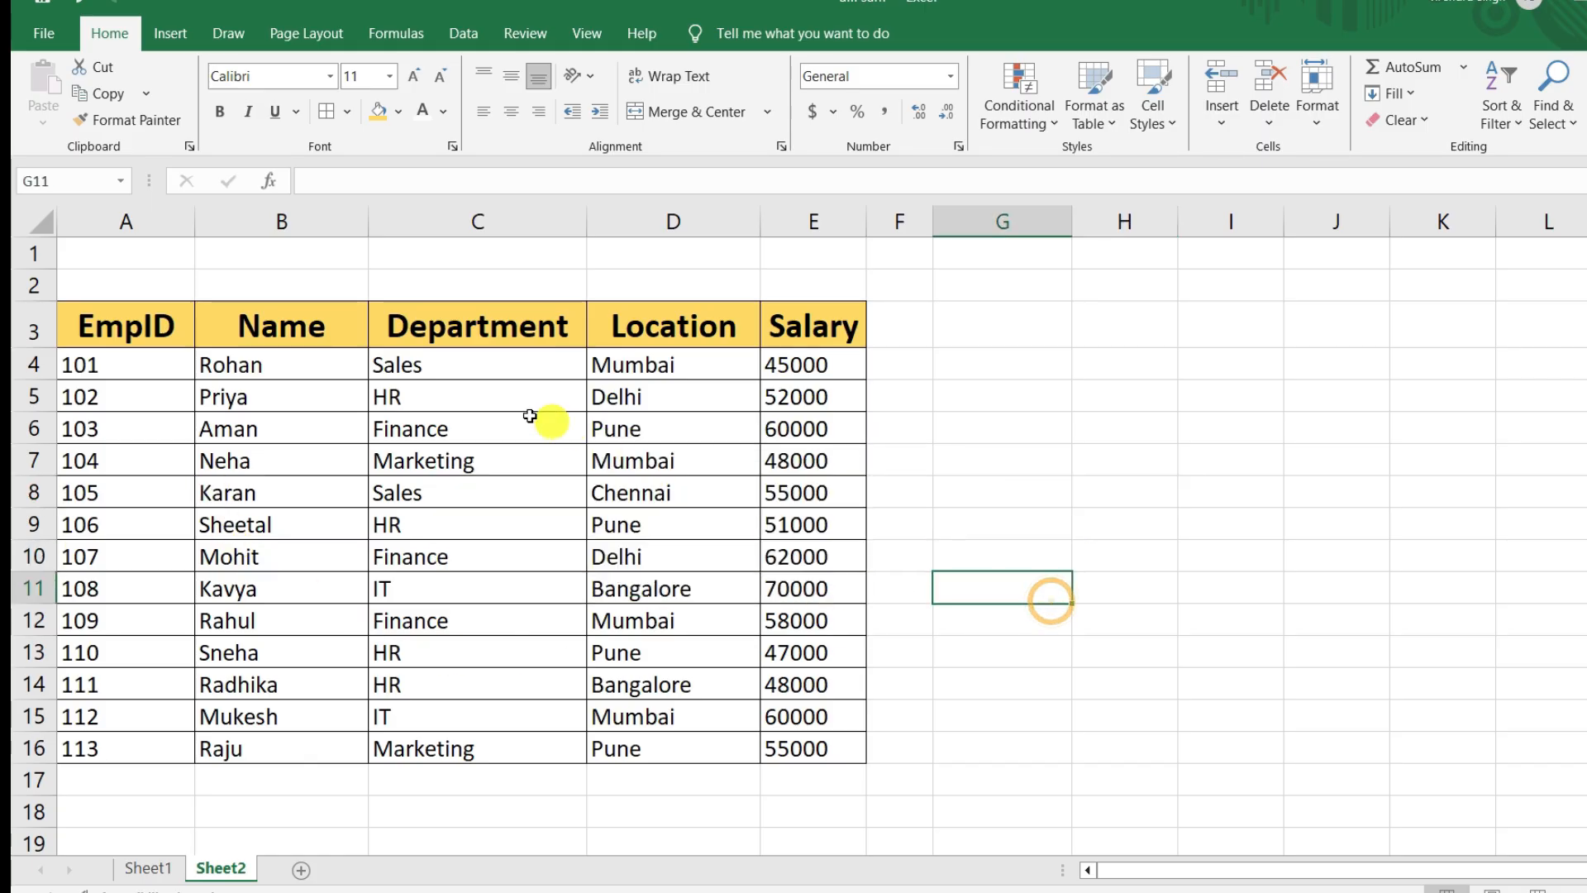
left_click(810, 779)
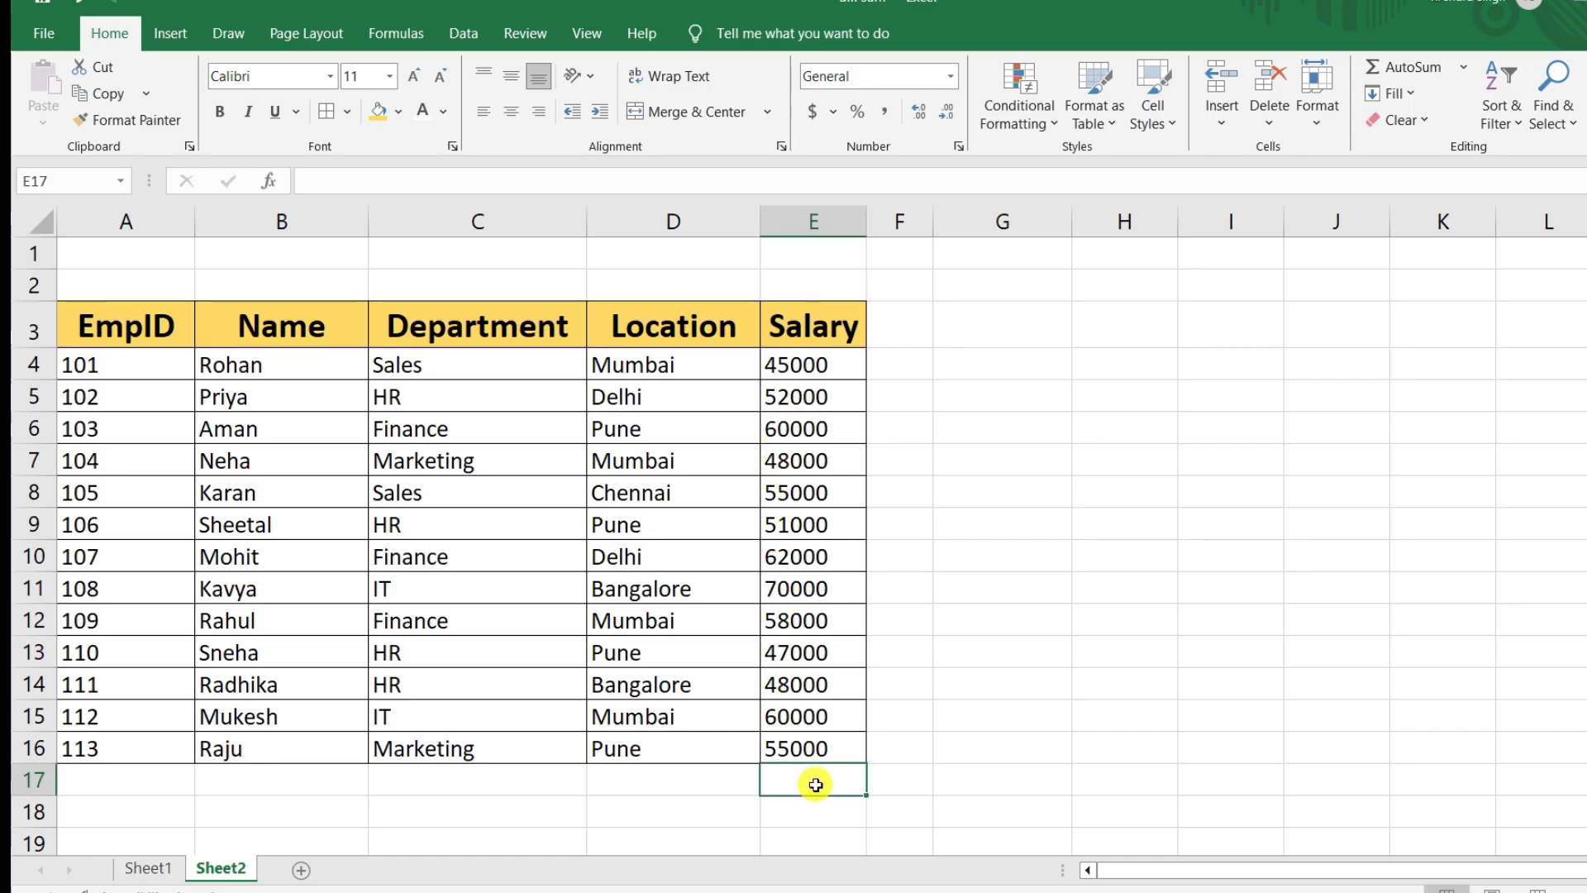
key("ctrl+b")
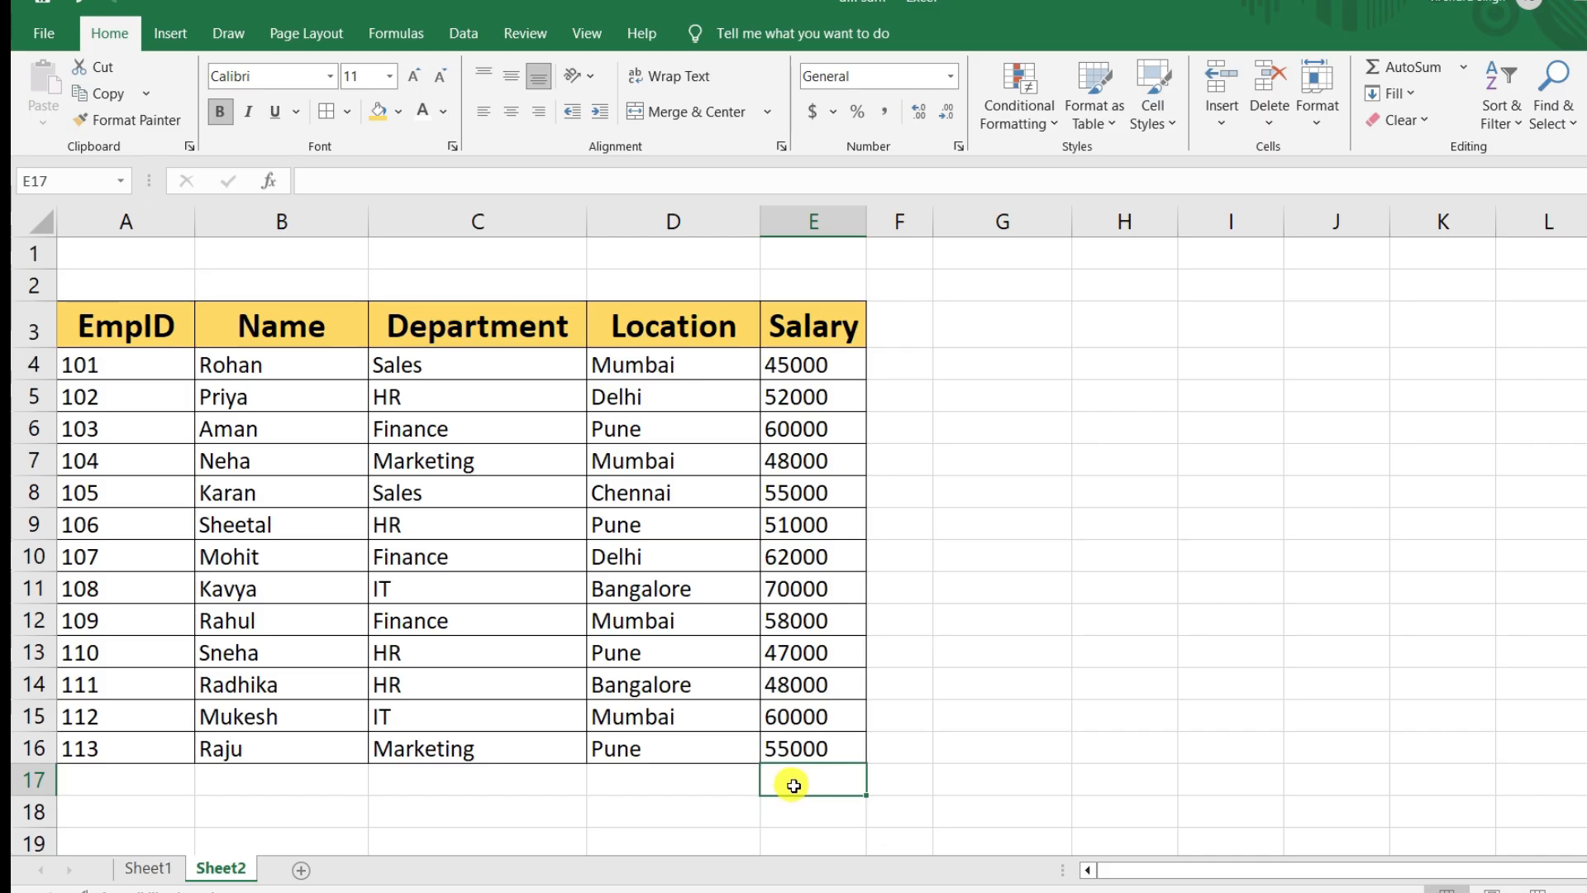
type("=sum")
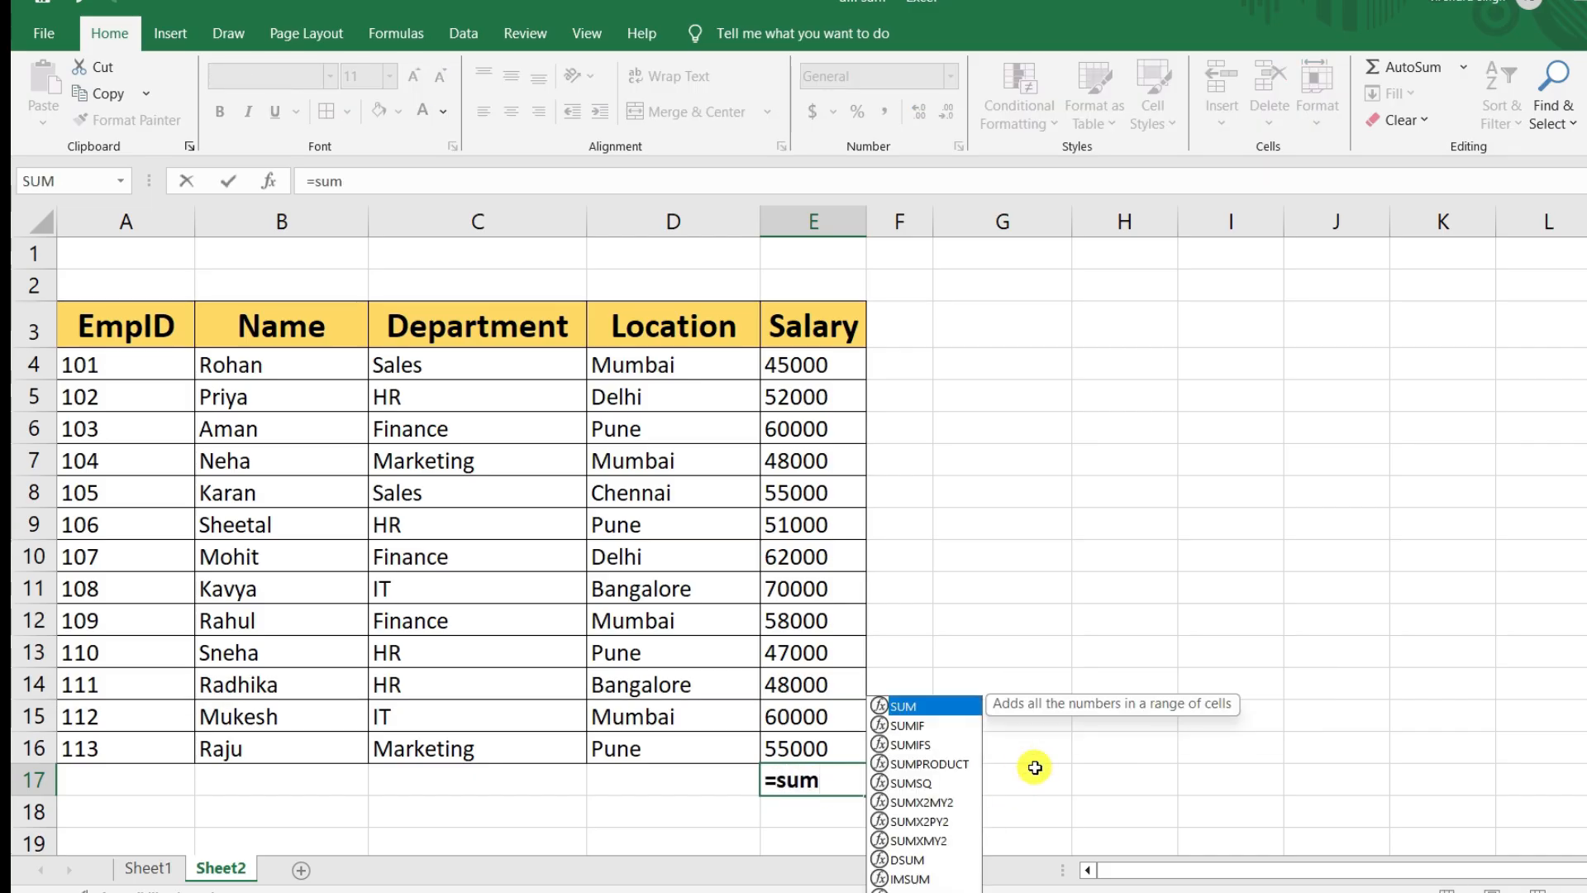
key("Tab")
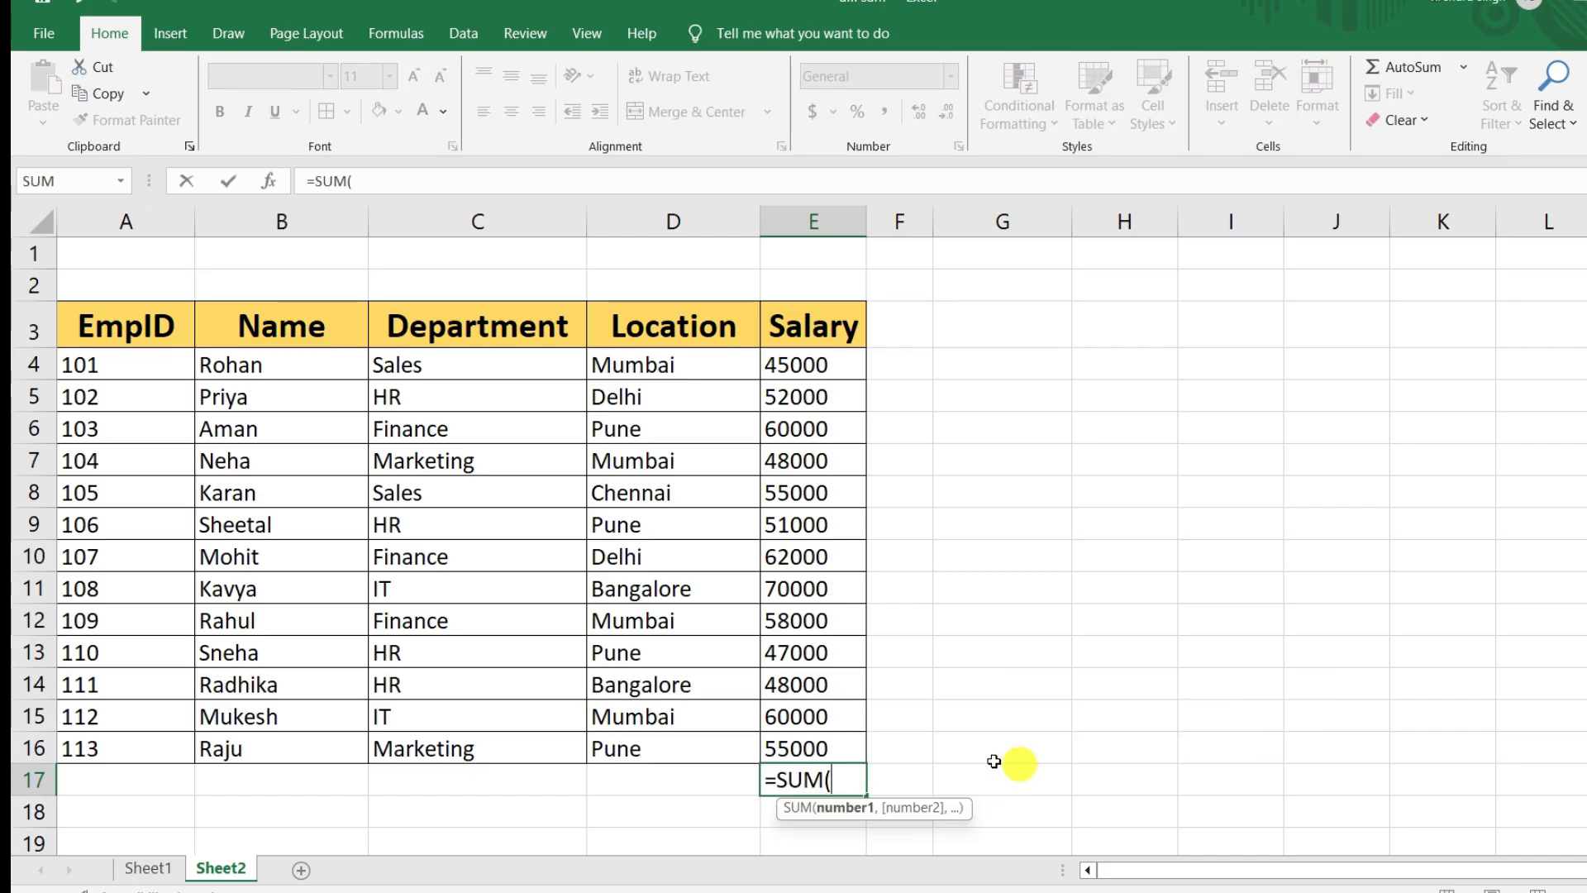
left_click_drag(798, 365, 788, 744)
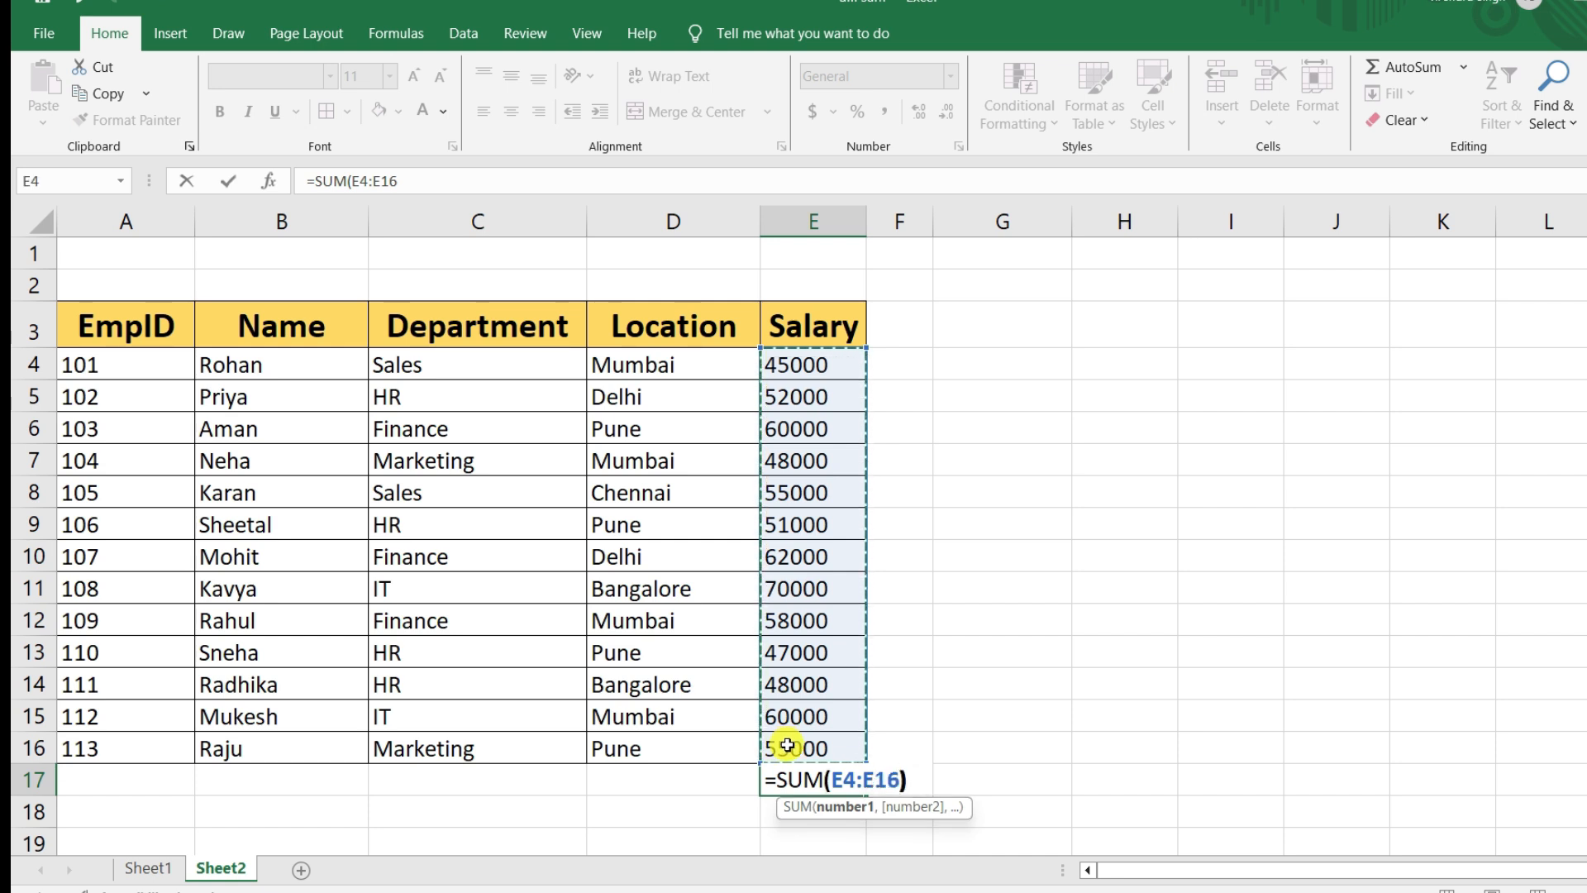
type(")")
key("Return")
left_click(794, 782)
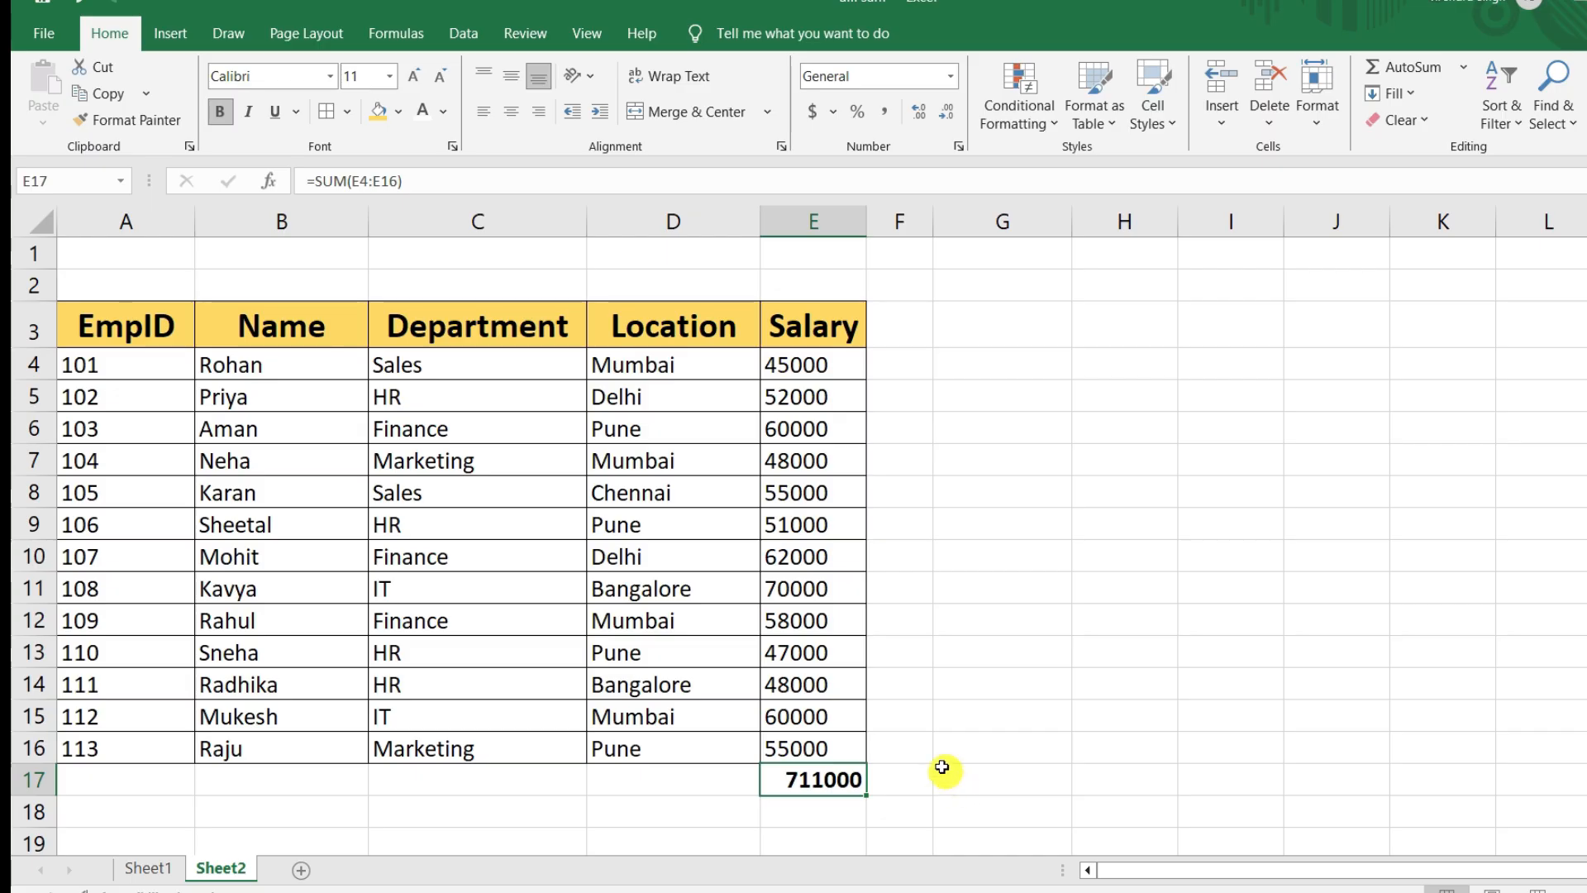
Add filter controls to the headers of the employee table A3:E16
left_click_drag(65, 334, 836, 742)
left_click(1502, 111)
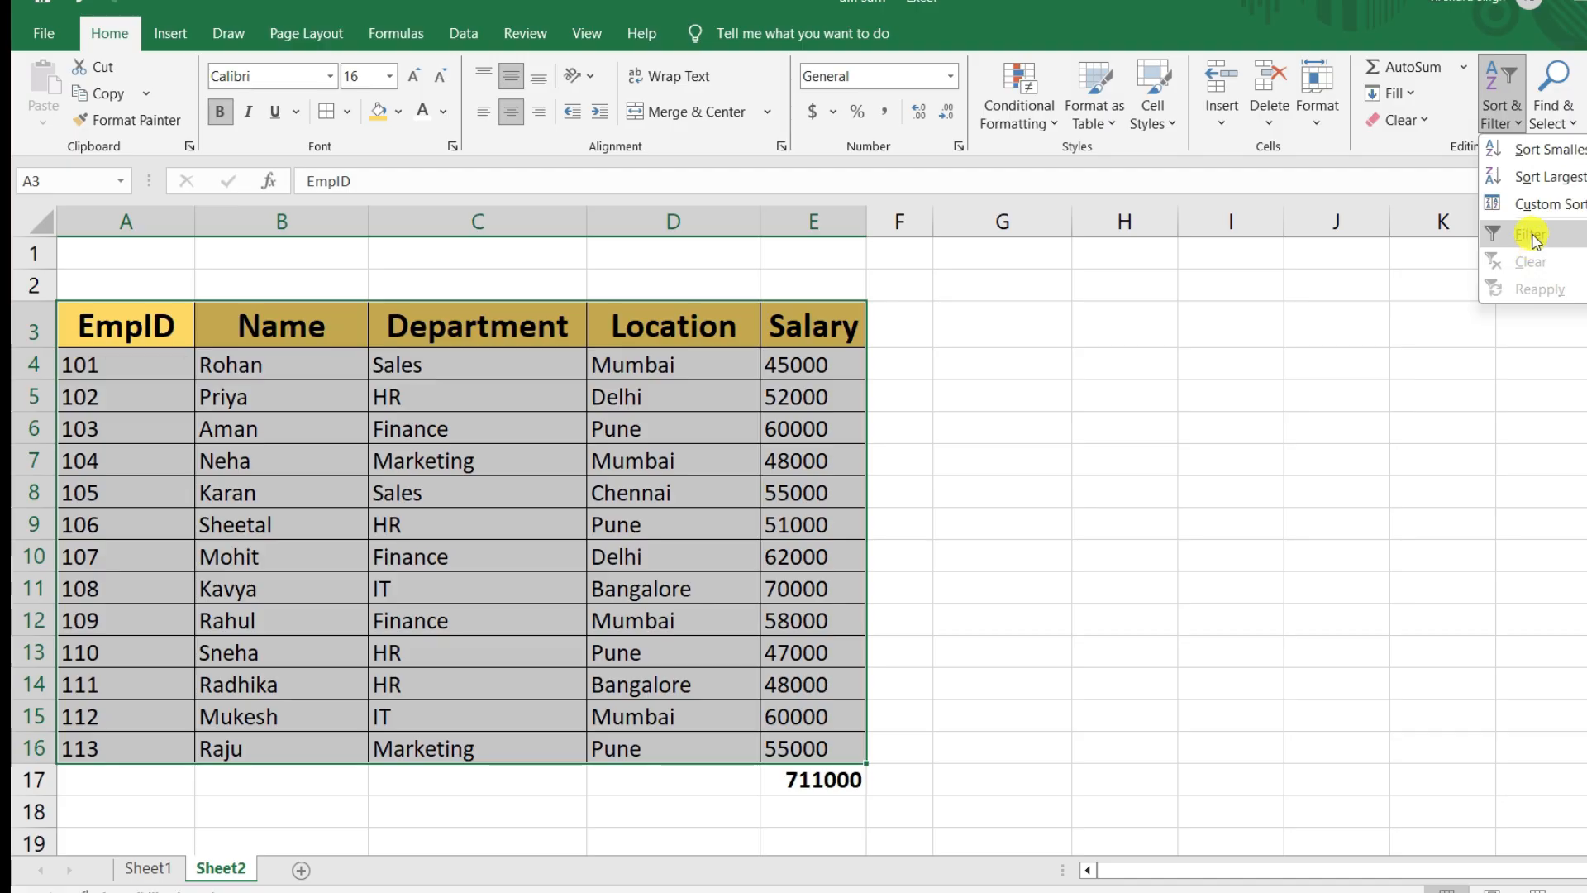
left_click(1535, 239)
left_click(961, 457)
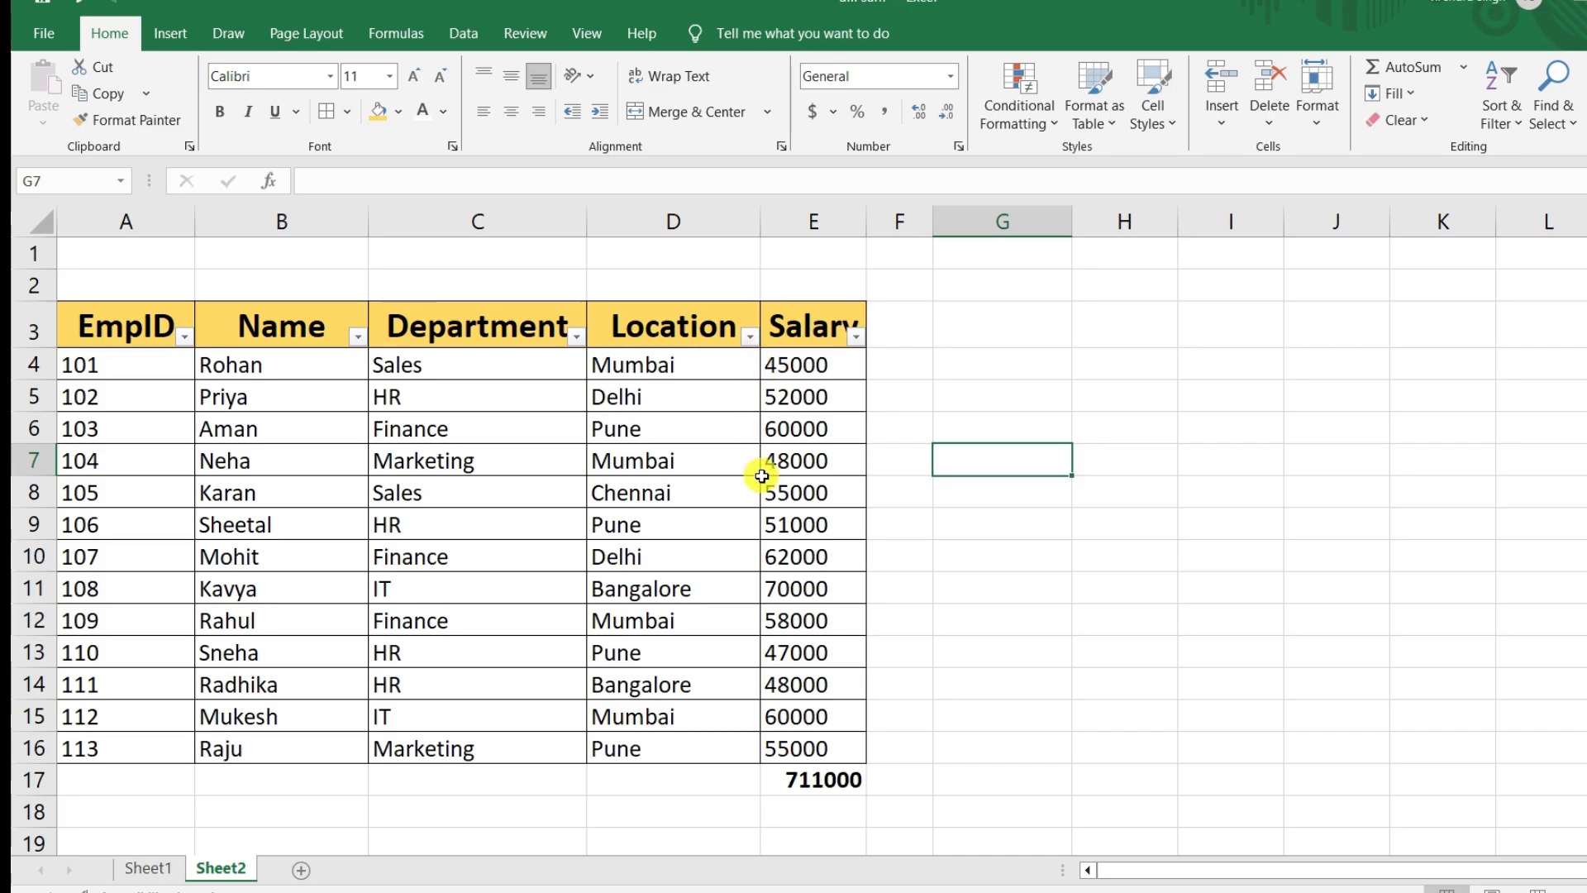
Filter the Department column to Sales and (Blanks) to check the SUM total in E17, and clear that filter again
key("ctrl+End")
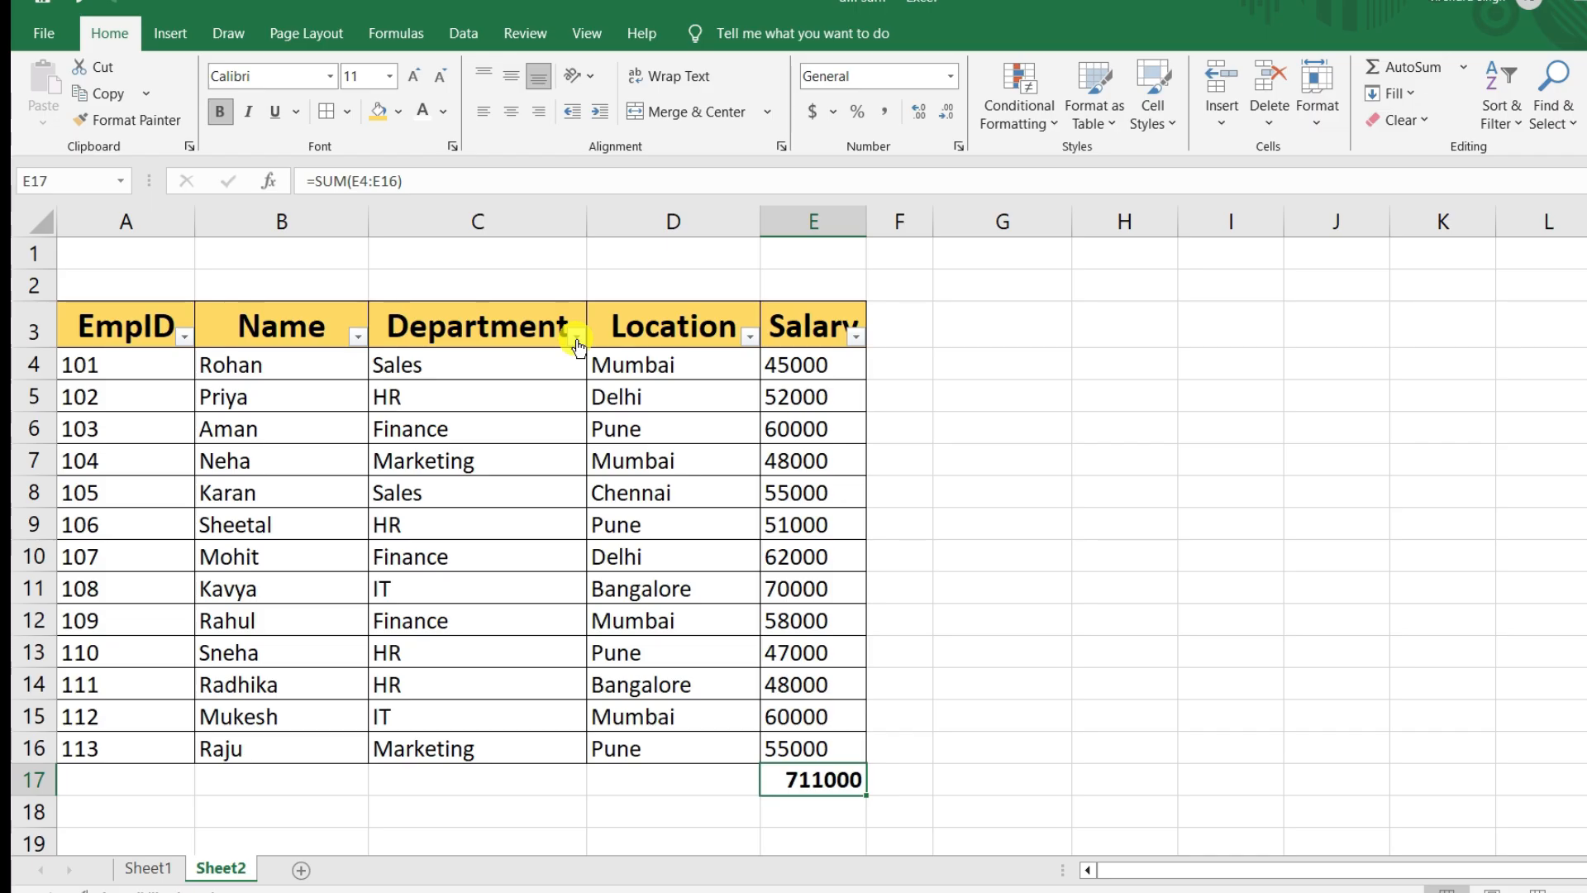
left_click(576, 344)
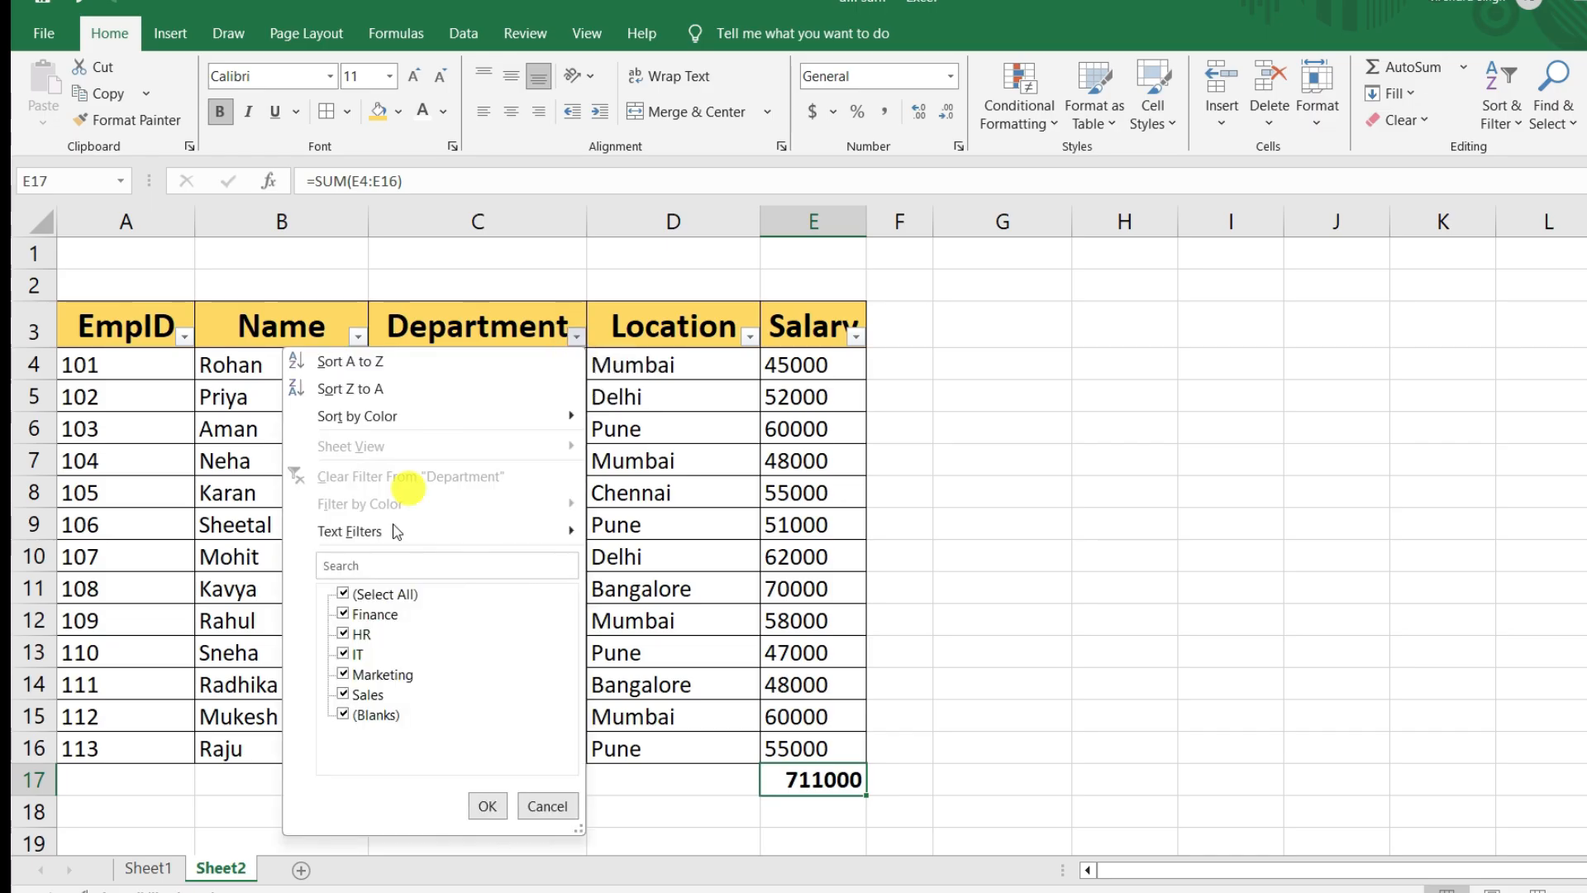
left_click(398, 595)
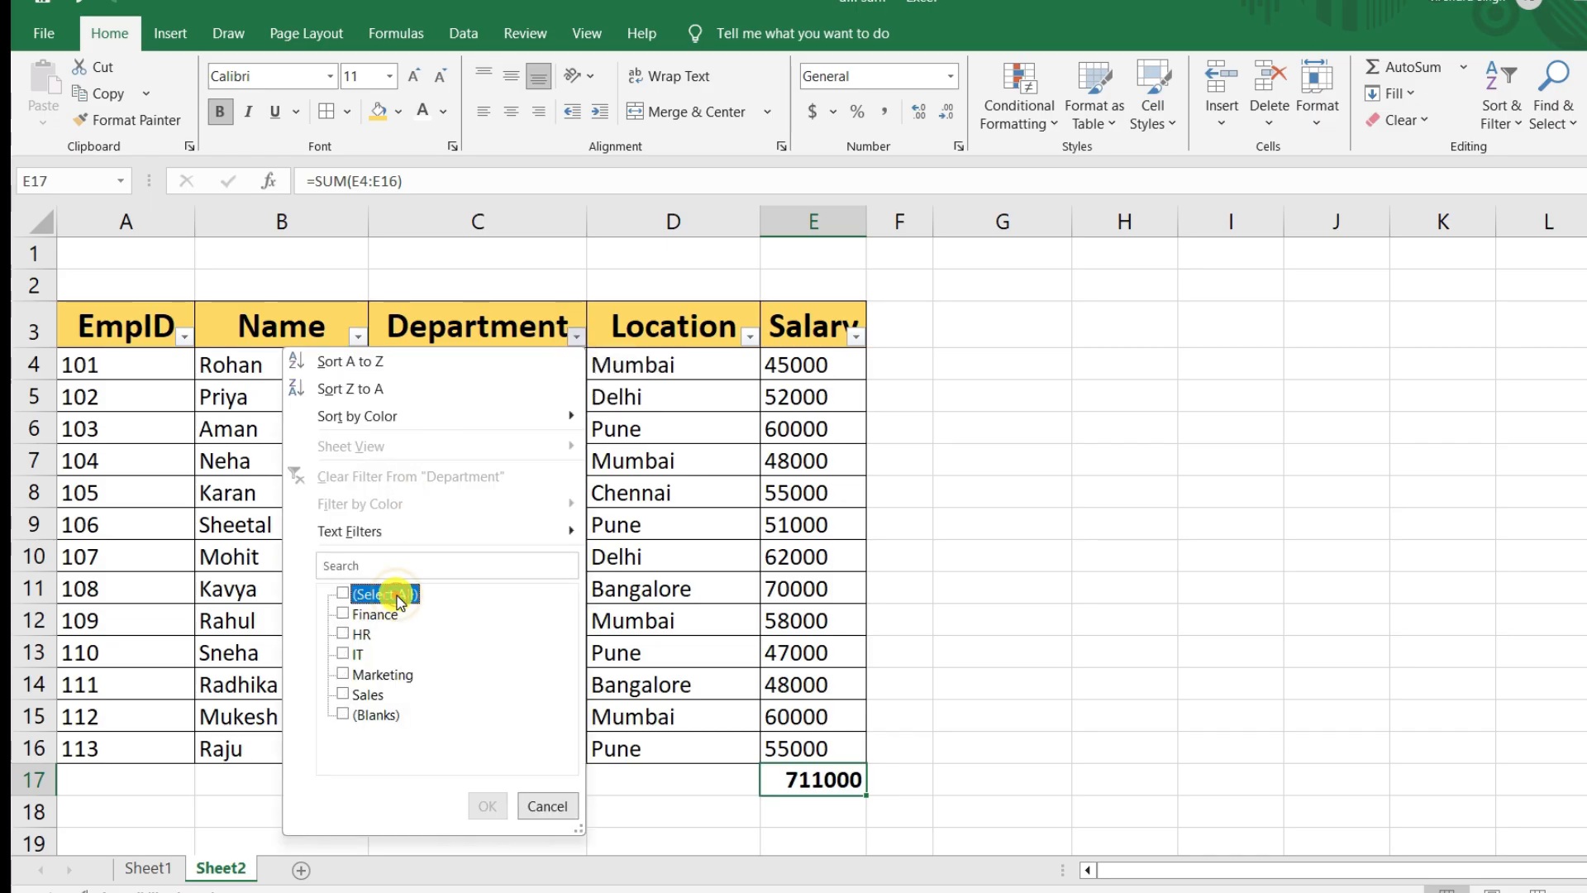
left_click(364, 716)
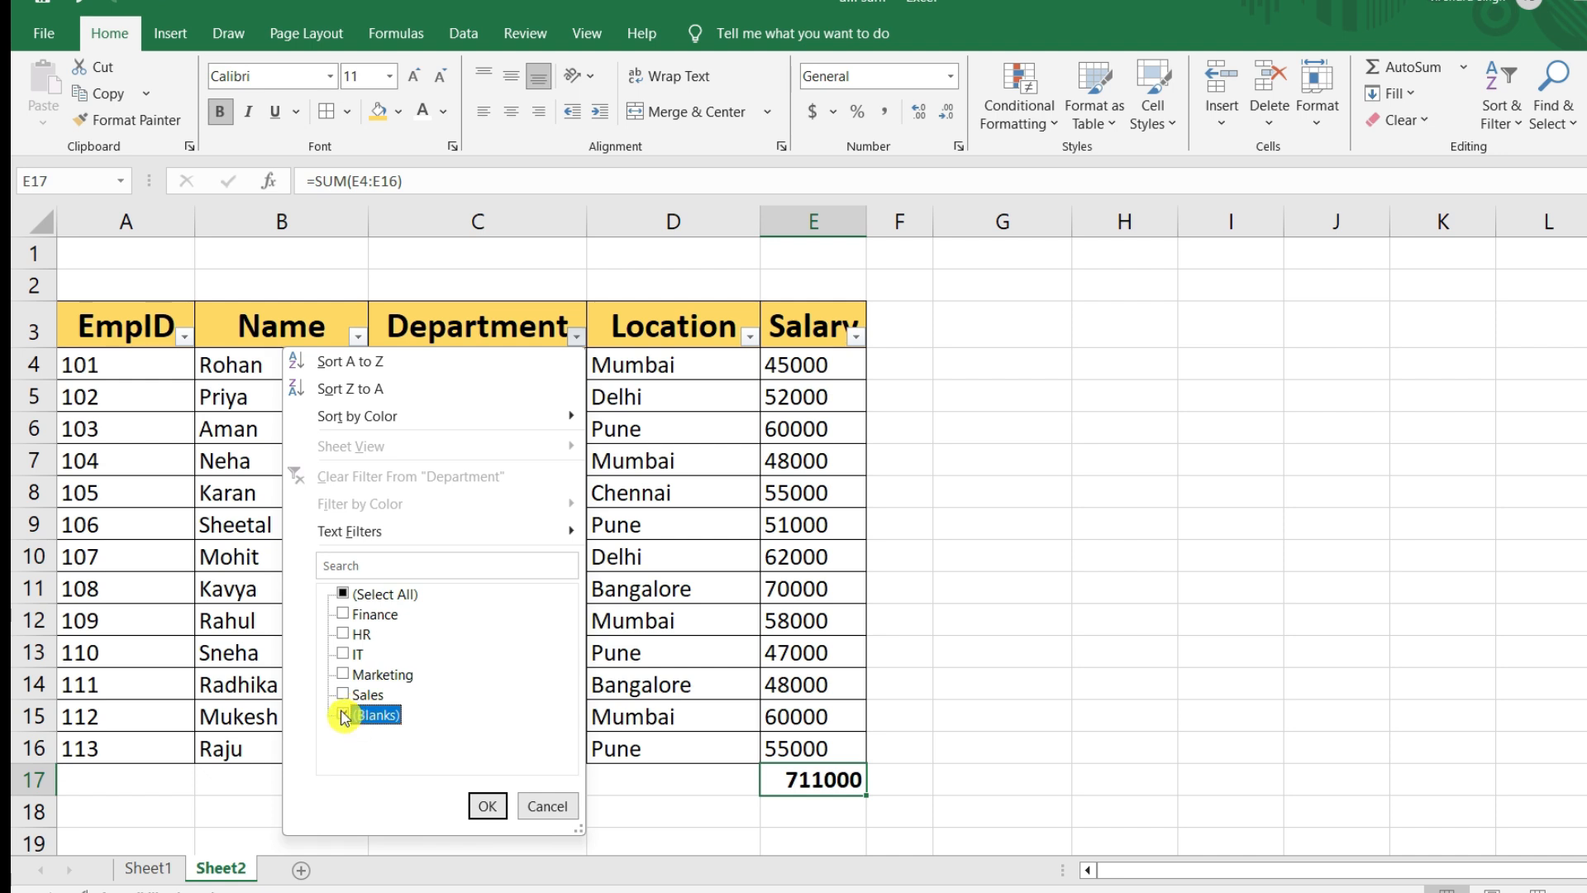
left_click(346, 696)
left_click(479, 806)
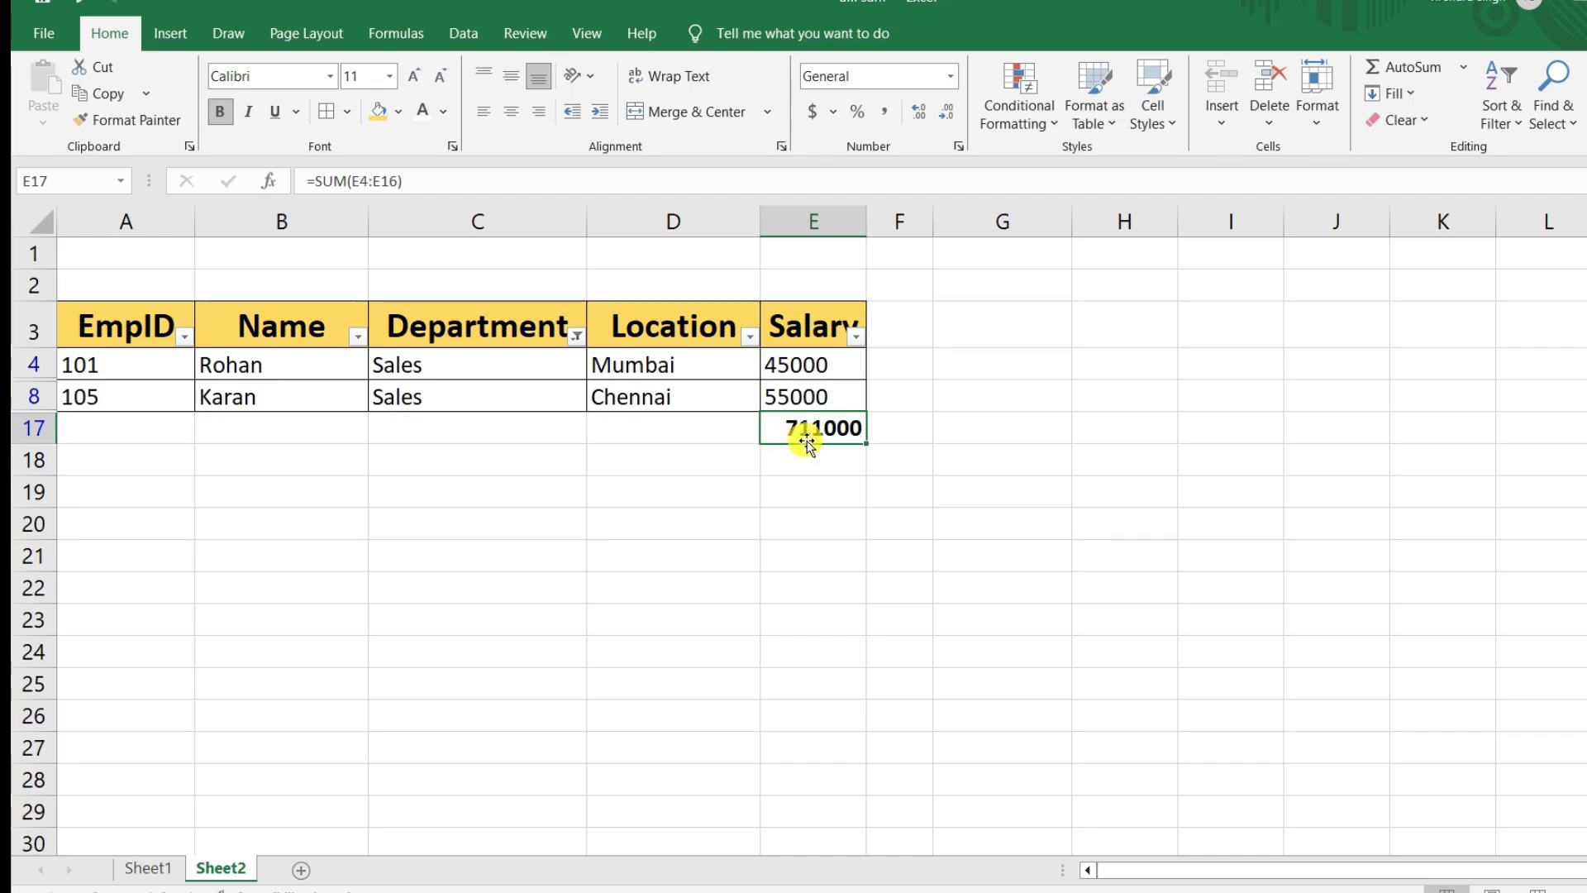
left_click(576, 336)
left_click(417, 479)
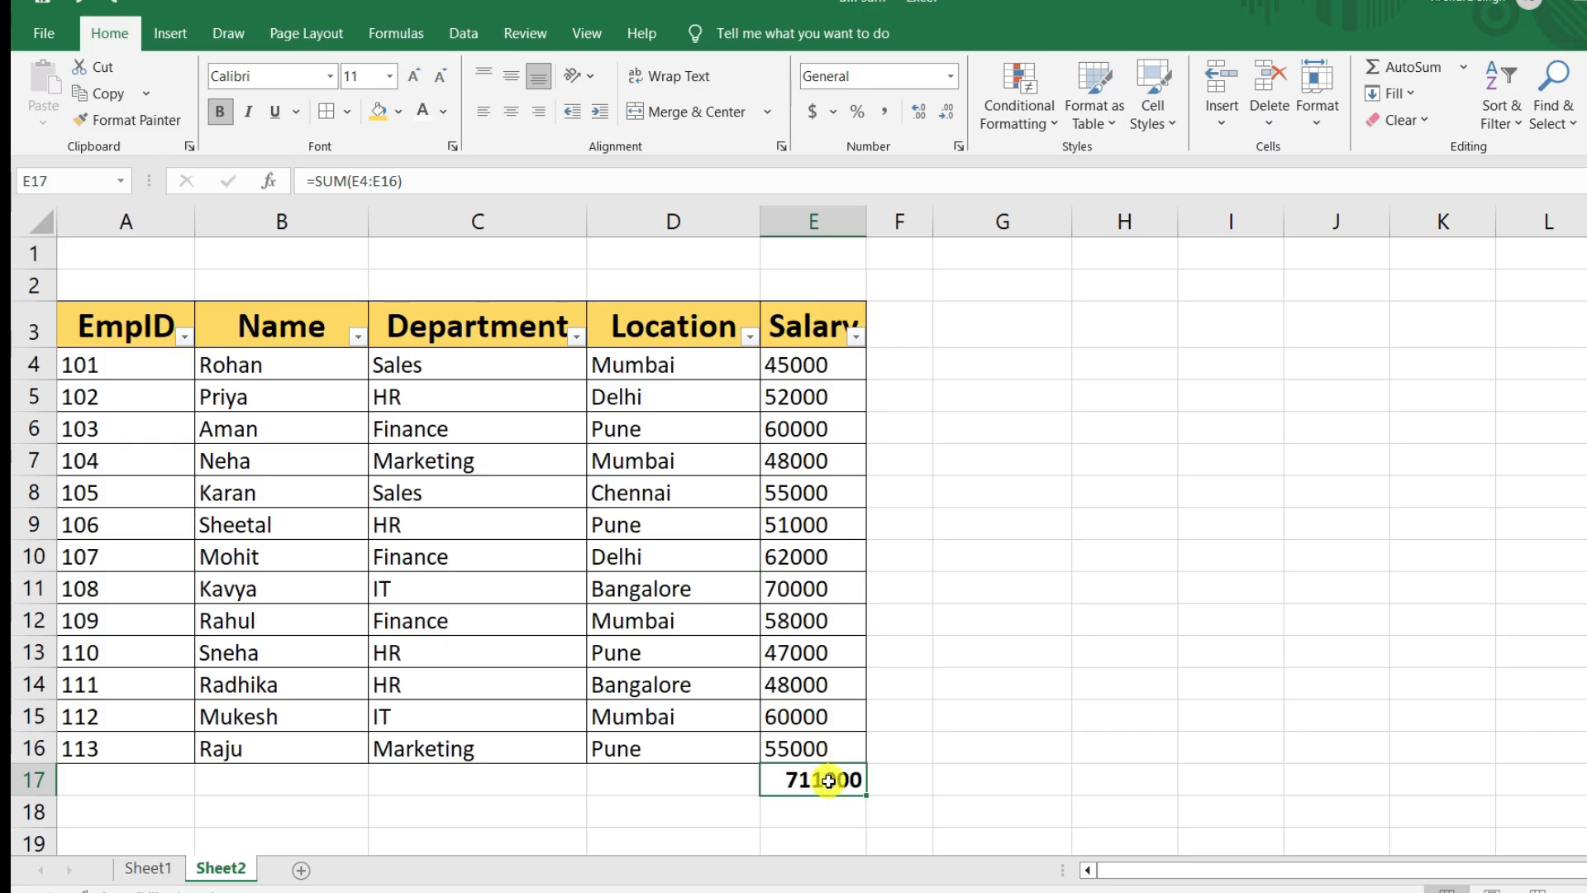
Replace the formula in E17 with =SUBTOTAL(9,E4:E16)
key("ctrl+z")
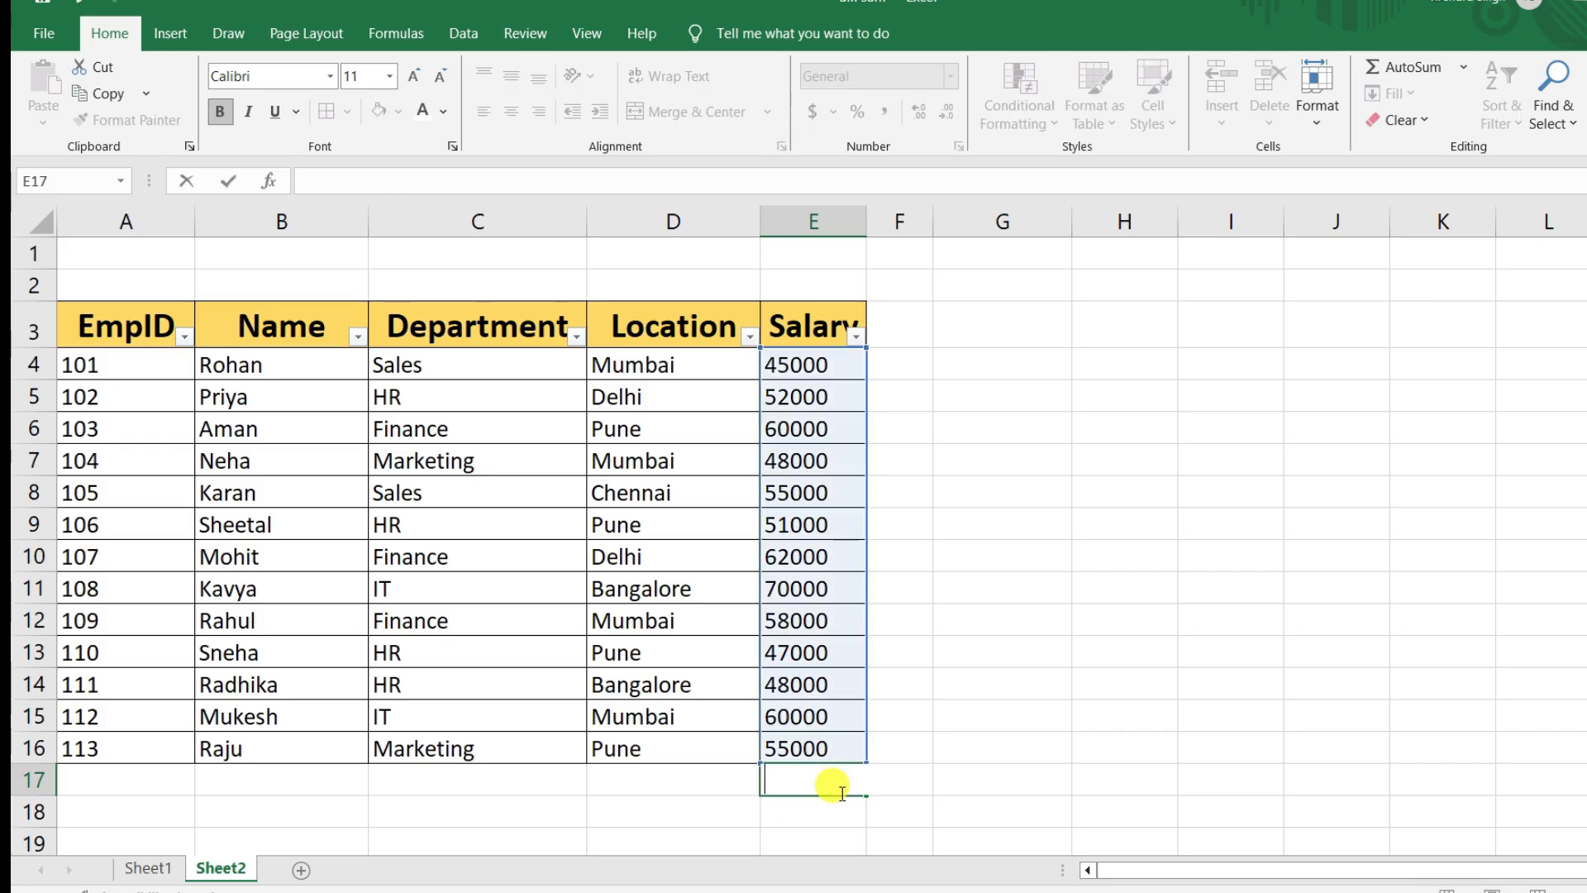
left_click(798, 781)
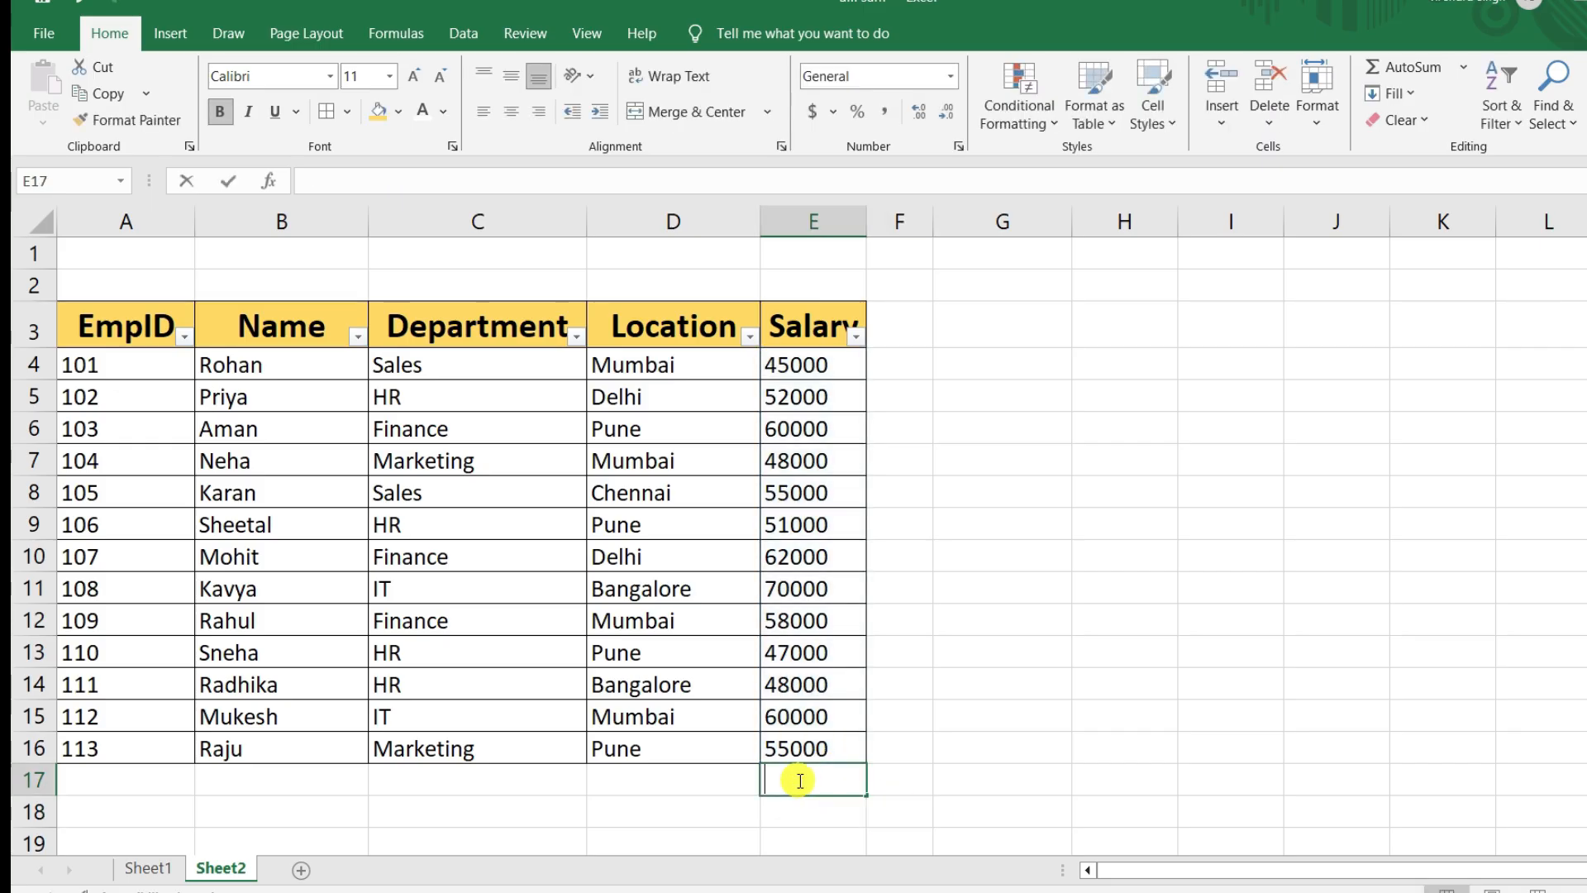
type("=su")
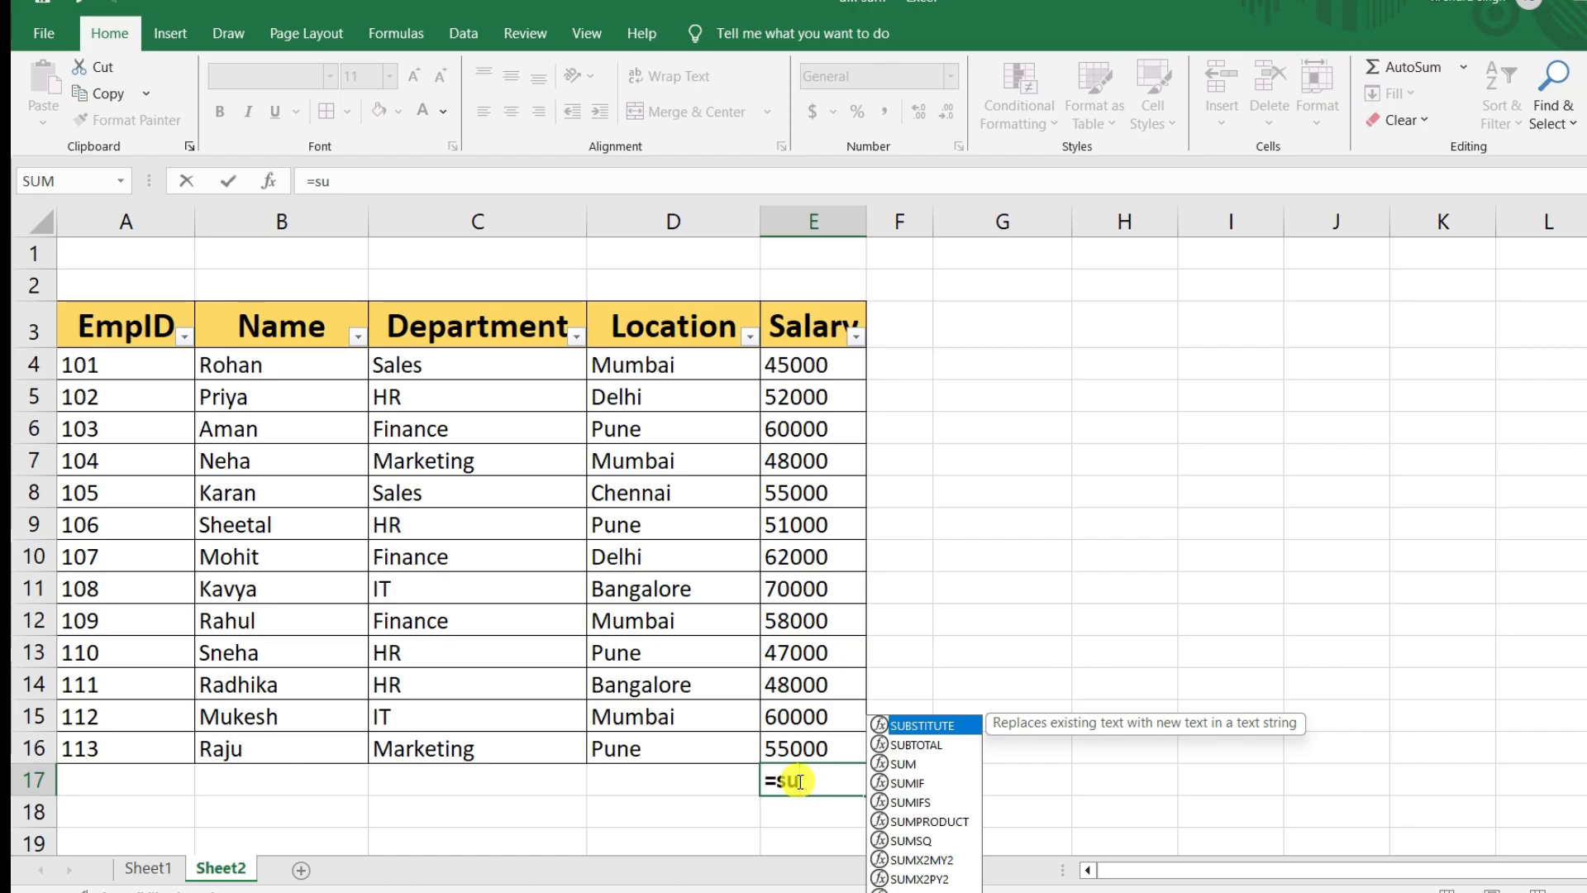
type("b")
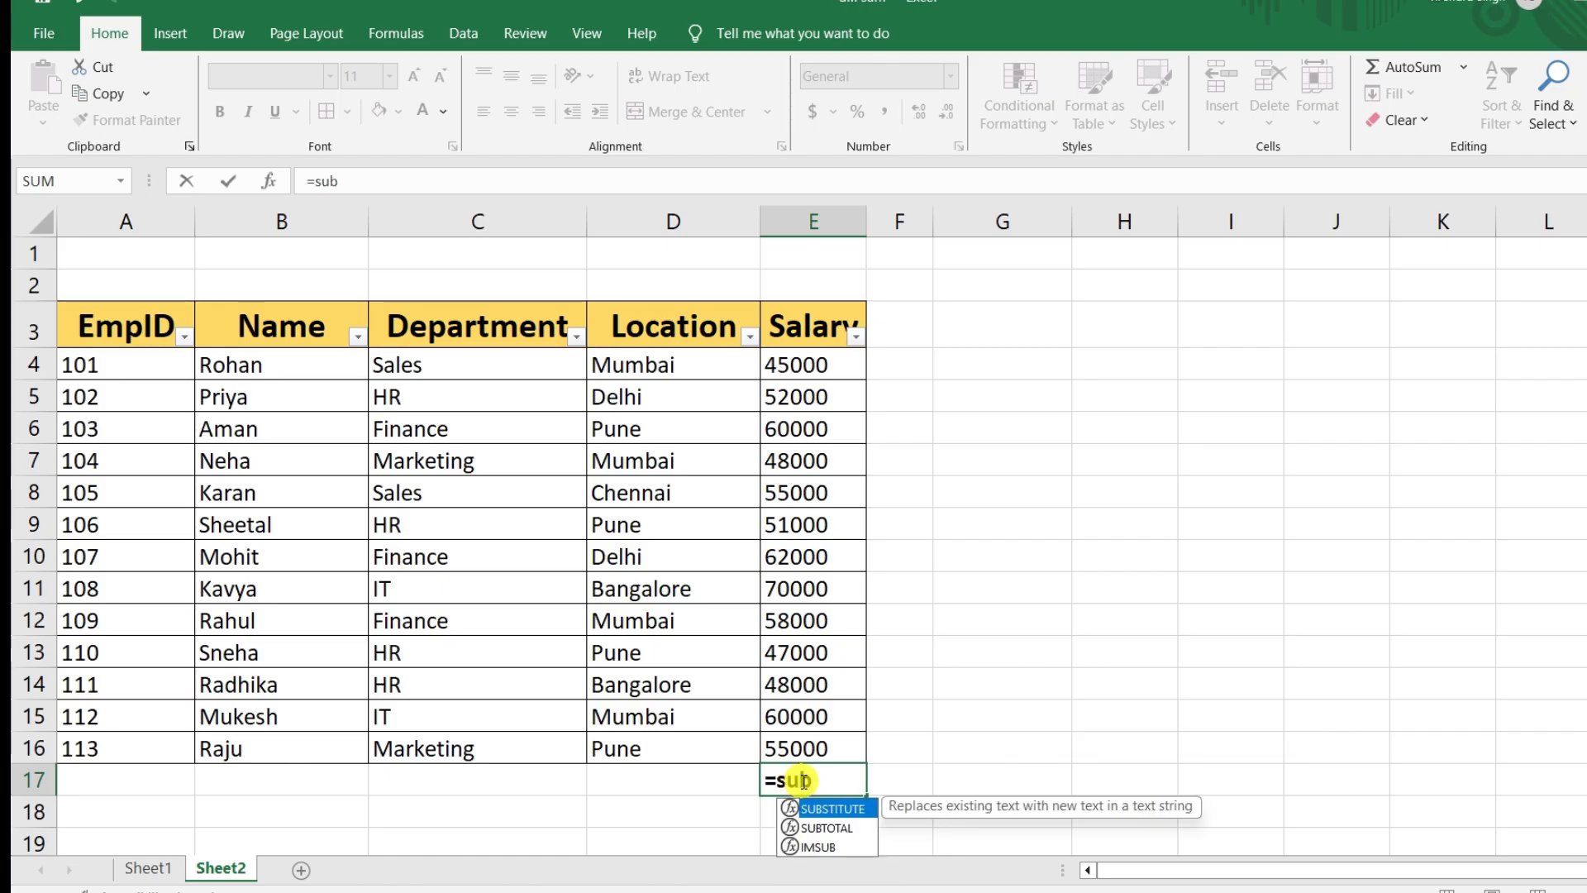
left_click(835, 828)
double_click(835, 828)
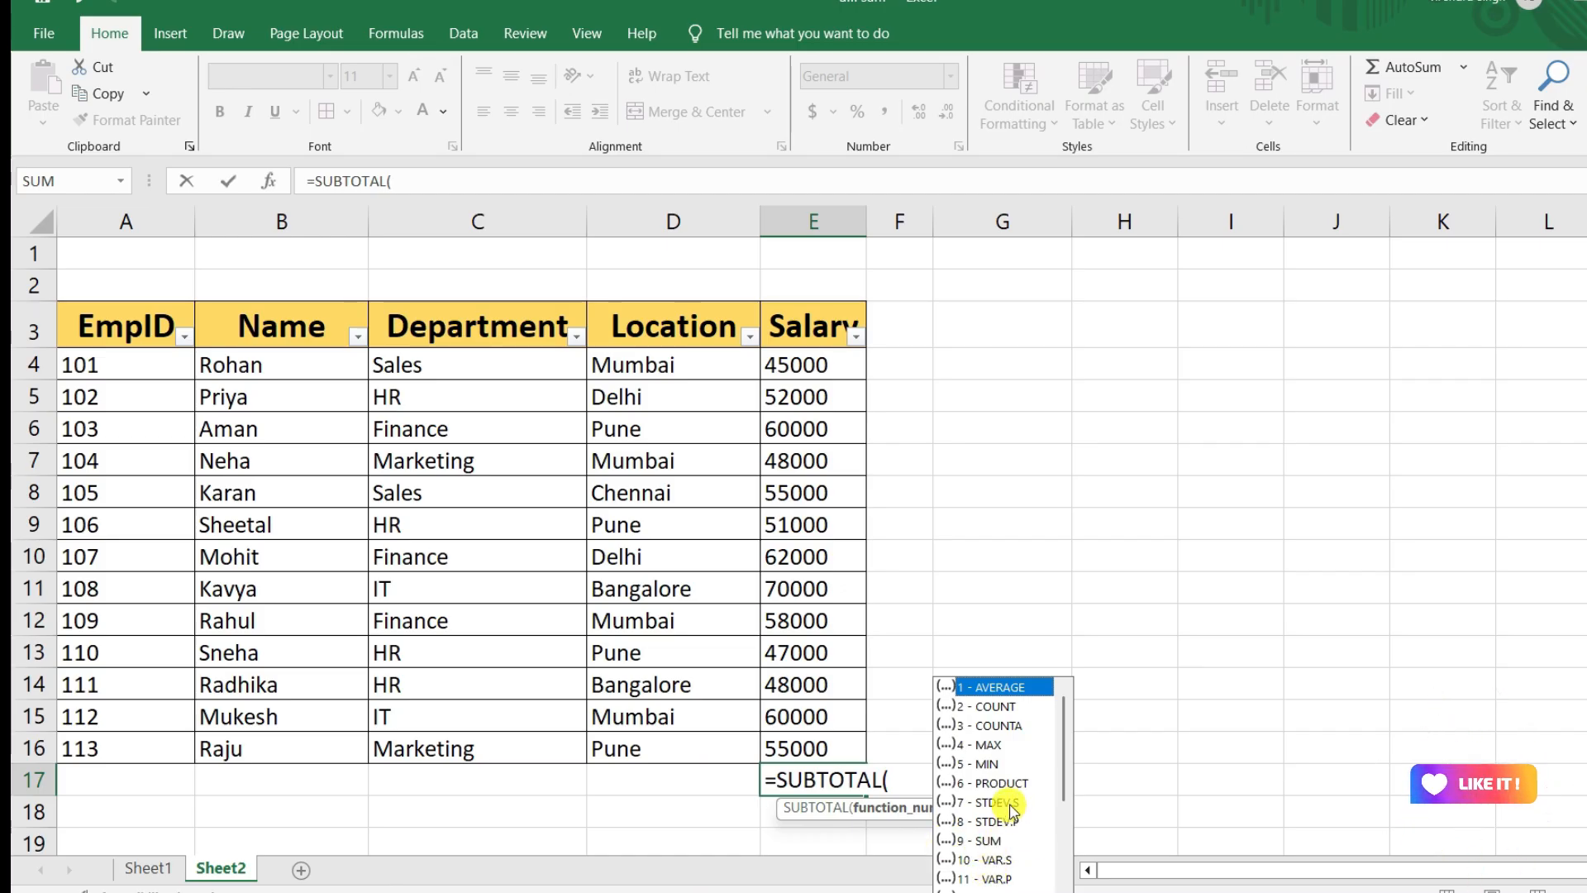
type("9")
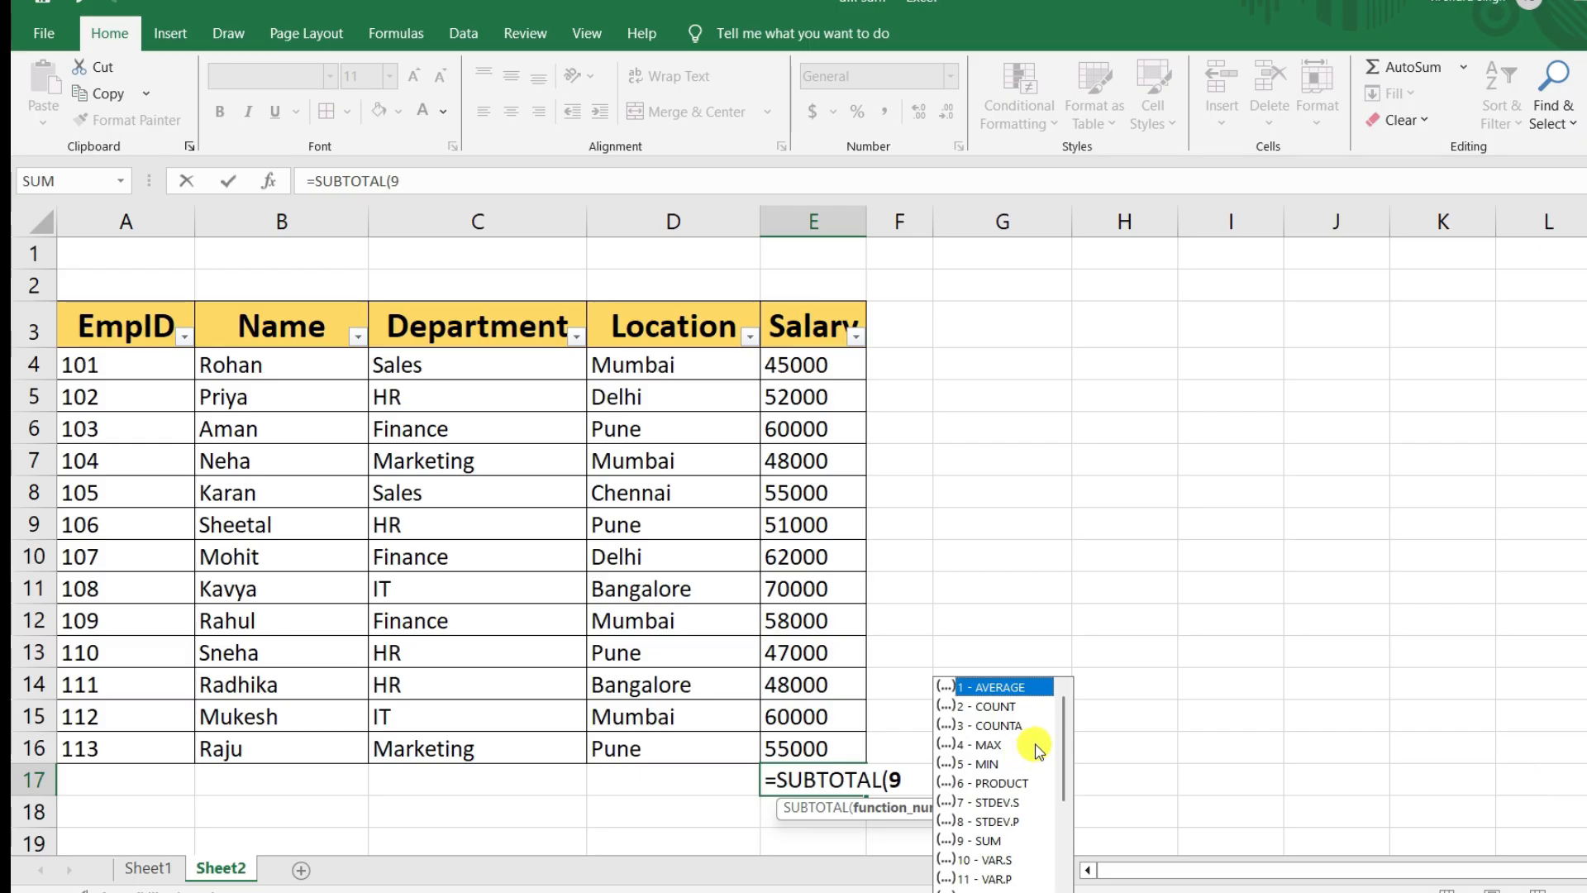
type(",")
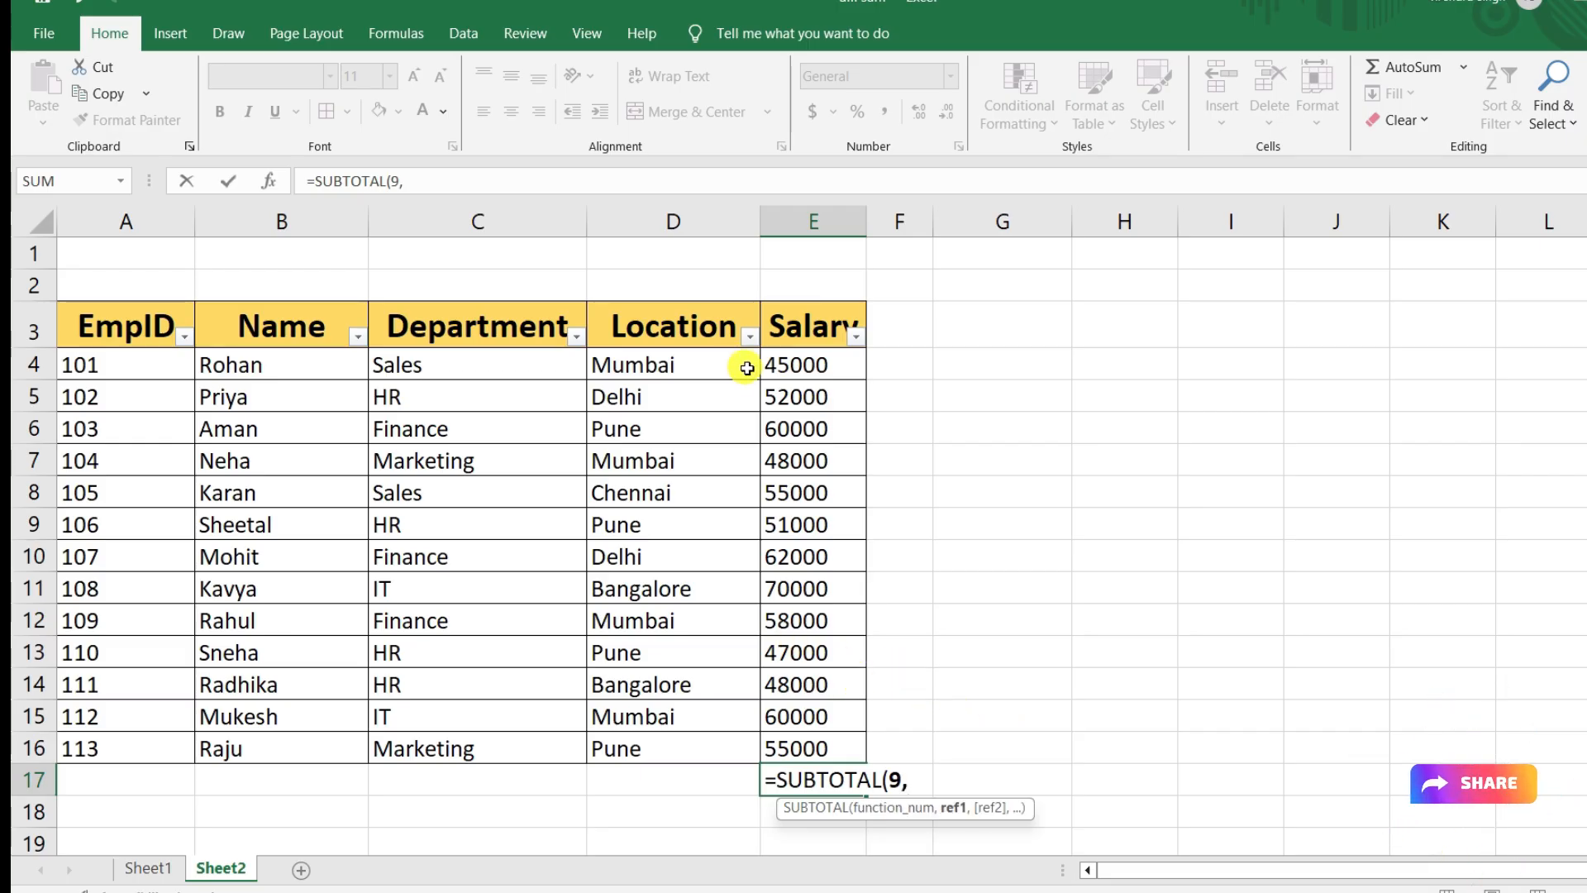
mouse_move(790, 365)
left_mouse_down()
mouse_move(793, 683)
mouse_move(818, 734)
left_mouse_up()
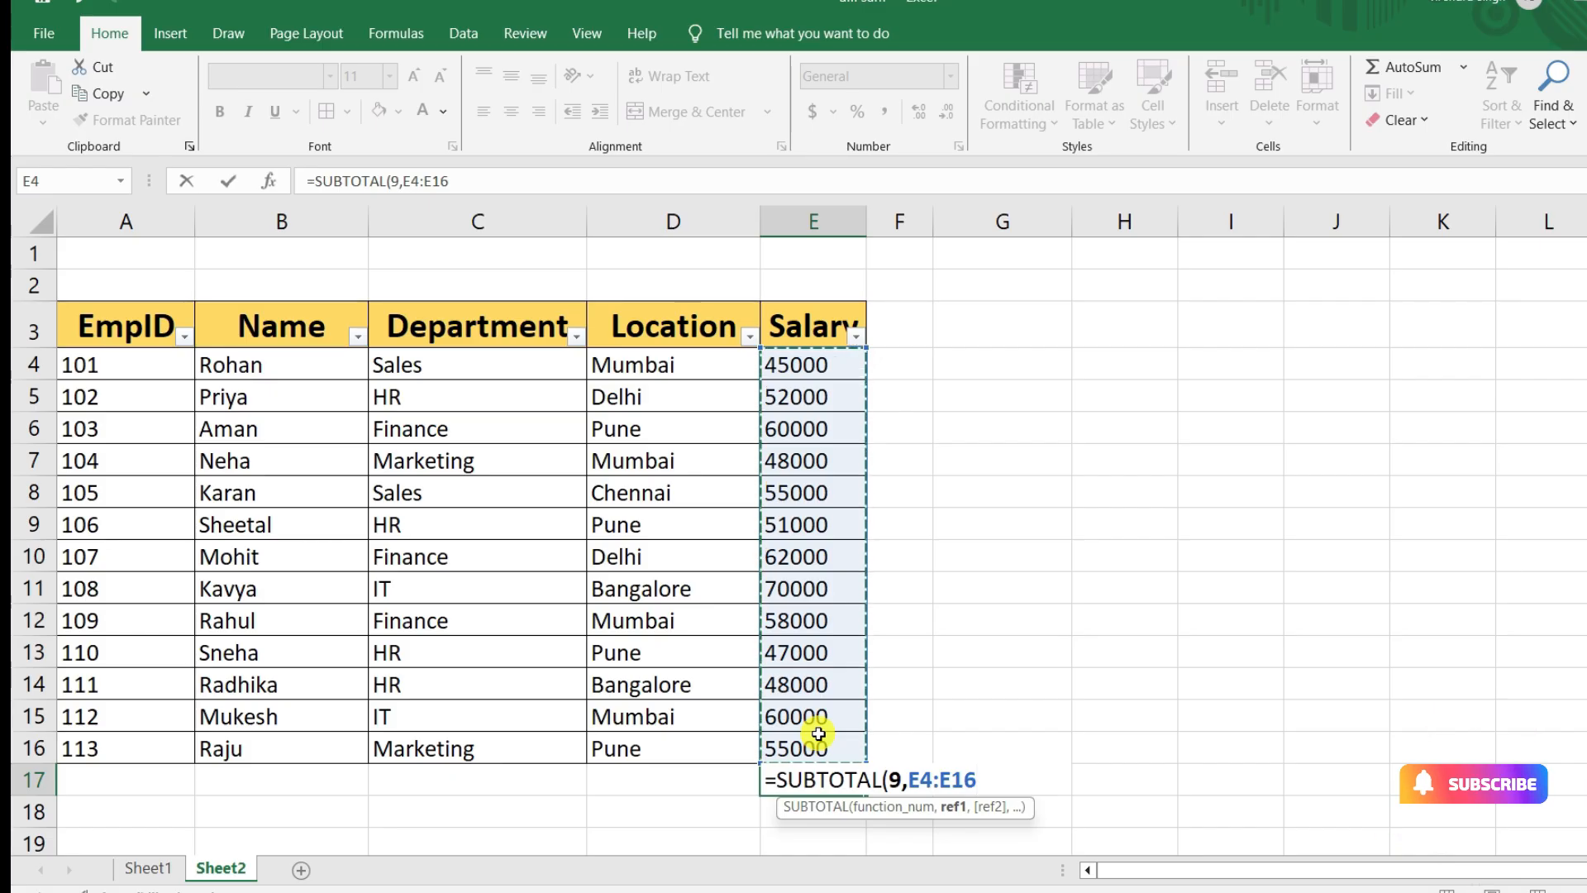
type(")")
key("Return")
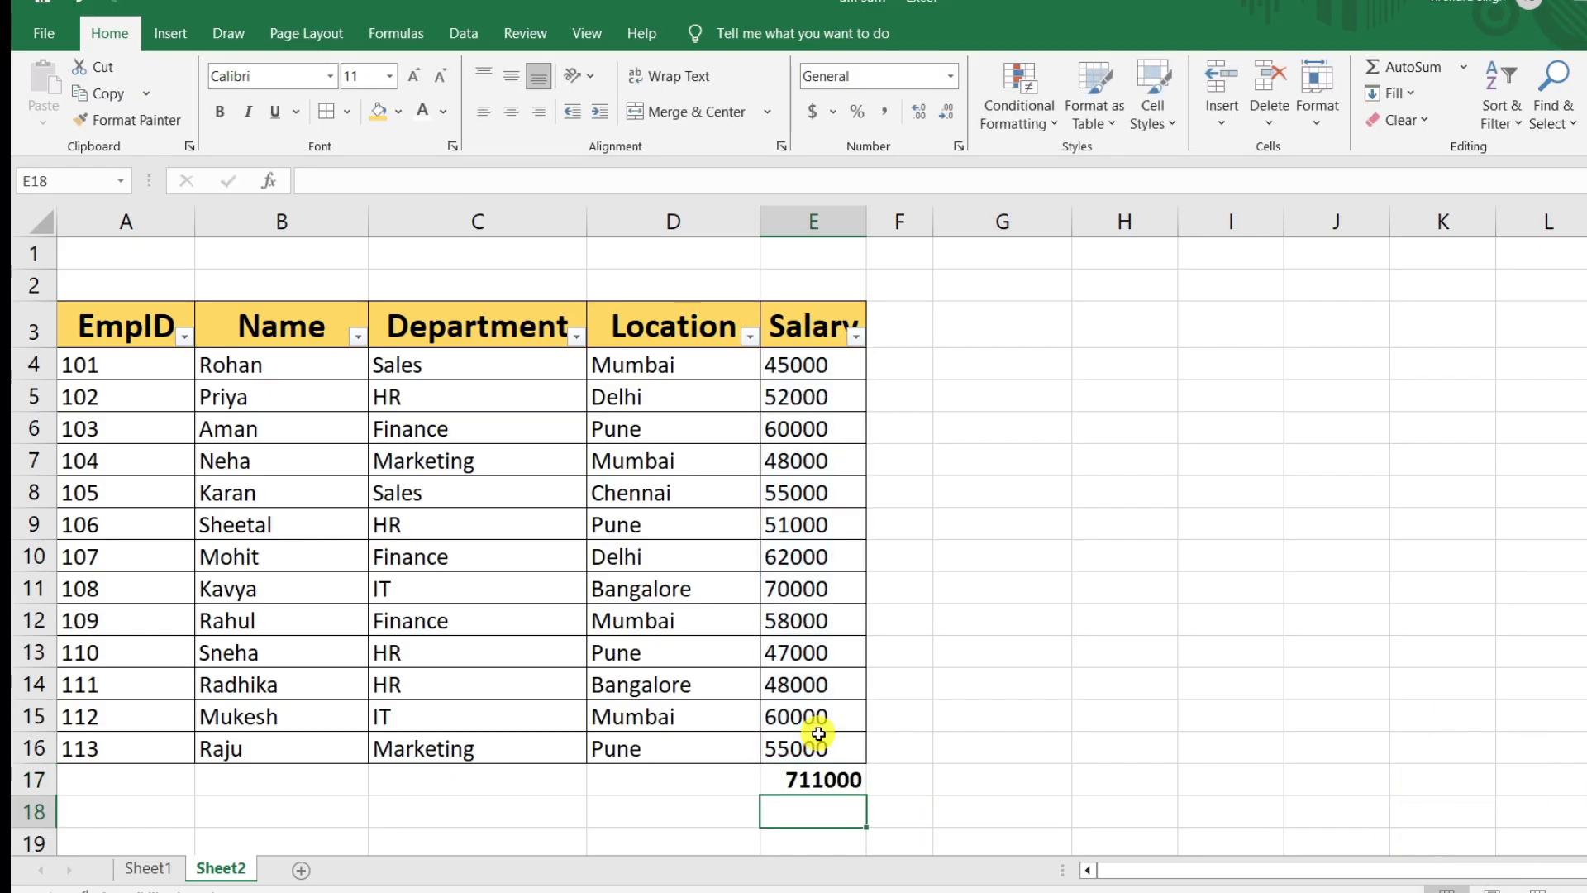
left_click(811, 784)
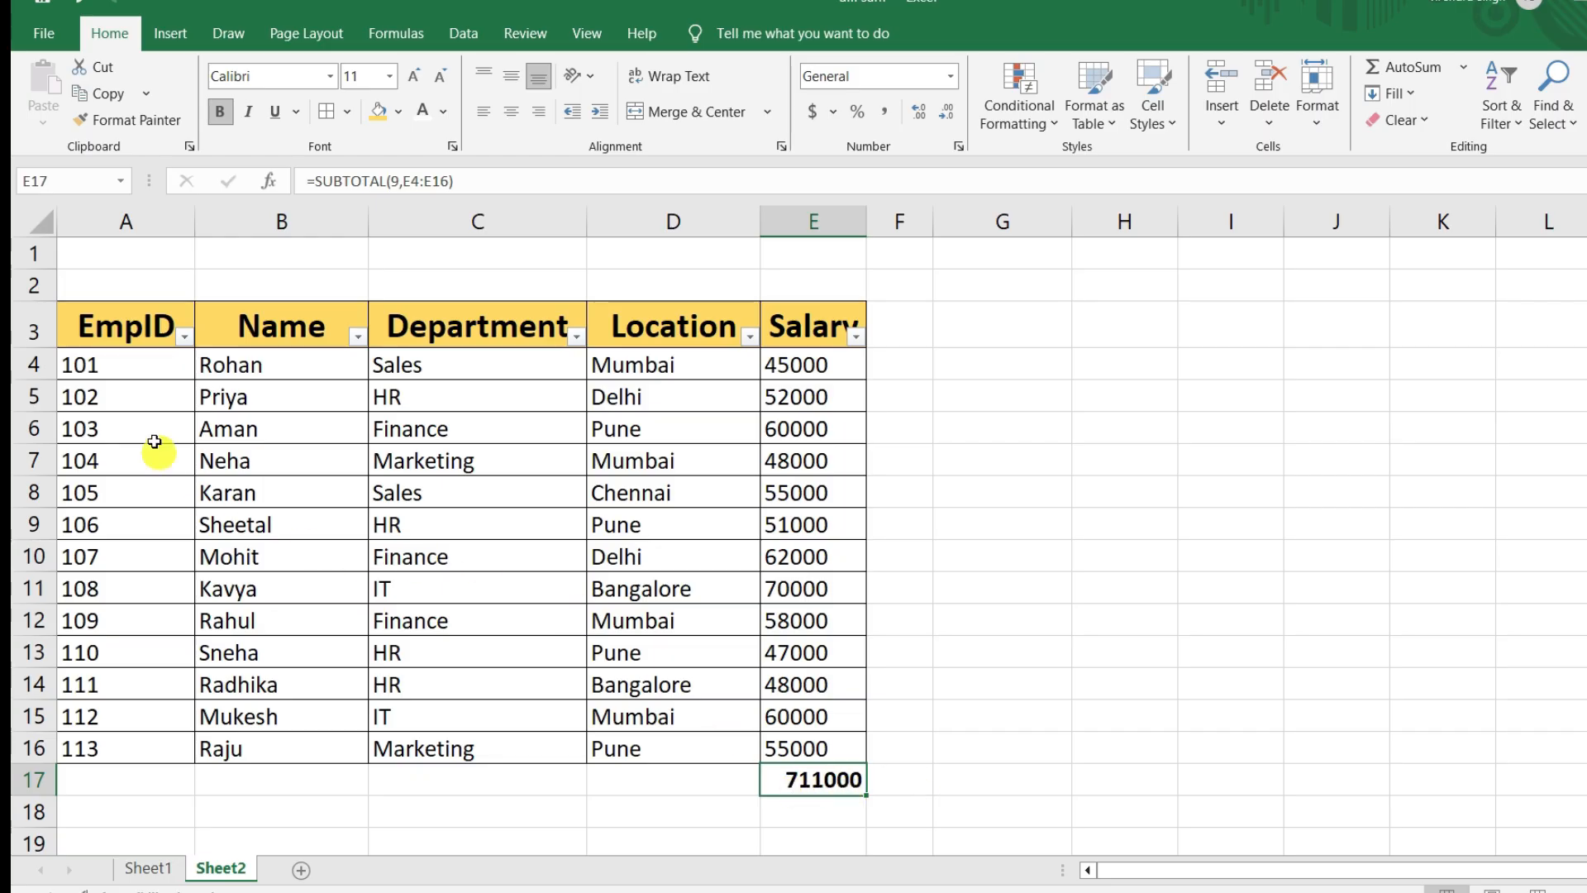
Filter the Department column to Sales only and compare the subtotal in E17 with the salaries in E4 and E8
left_click(576, 337)
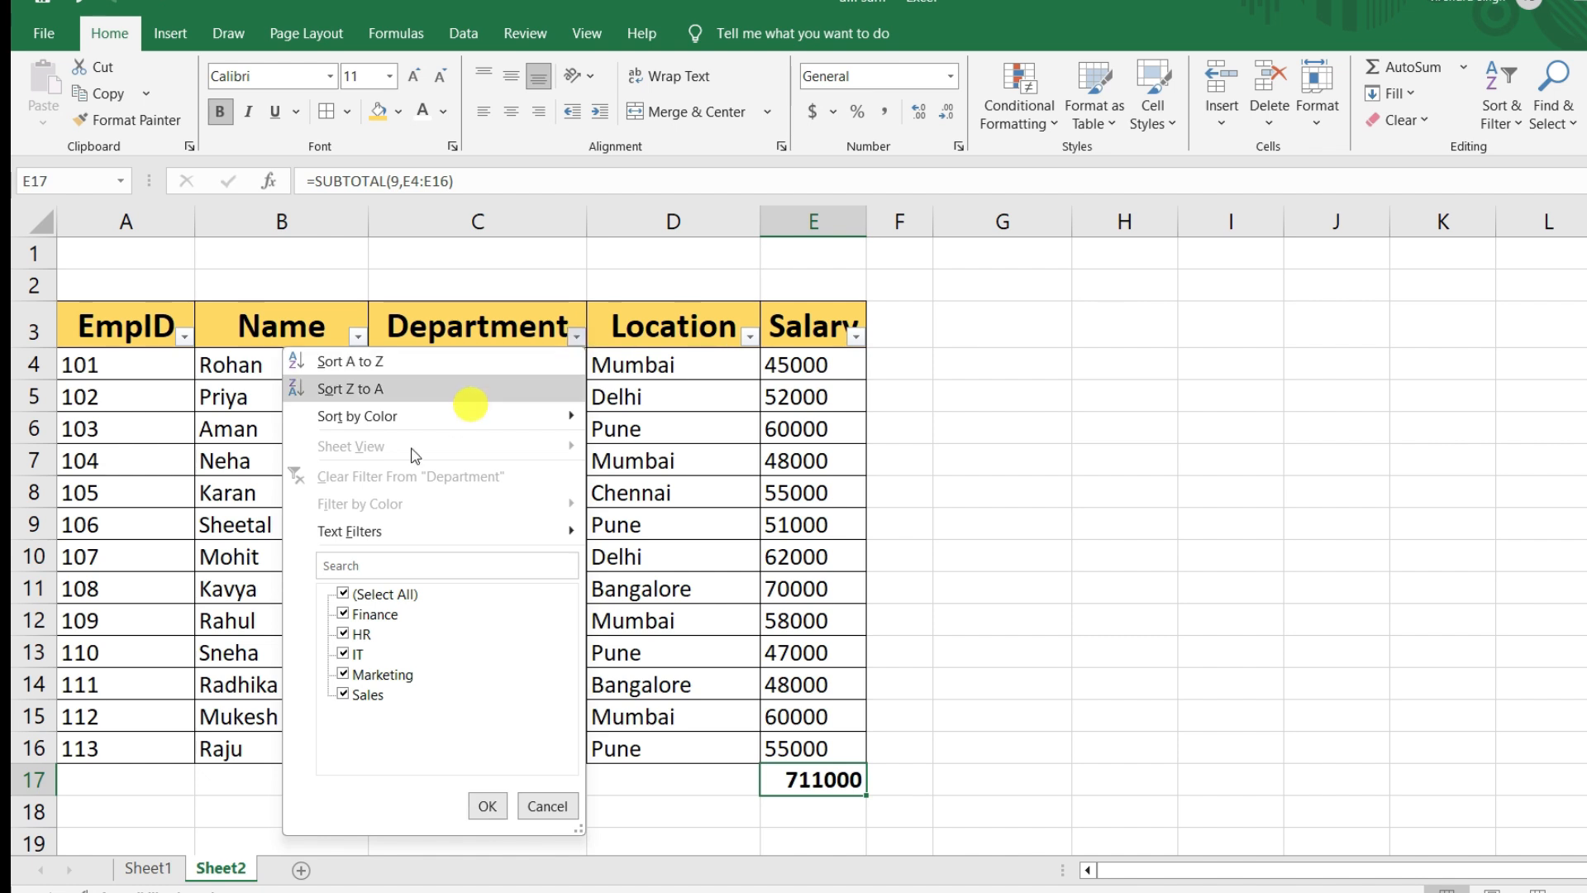
left_click(361, 698)
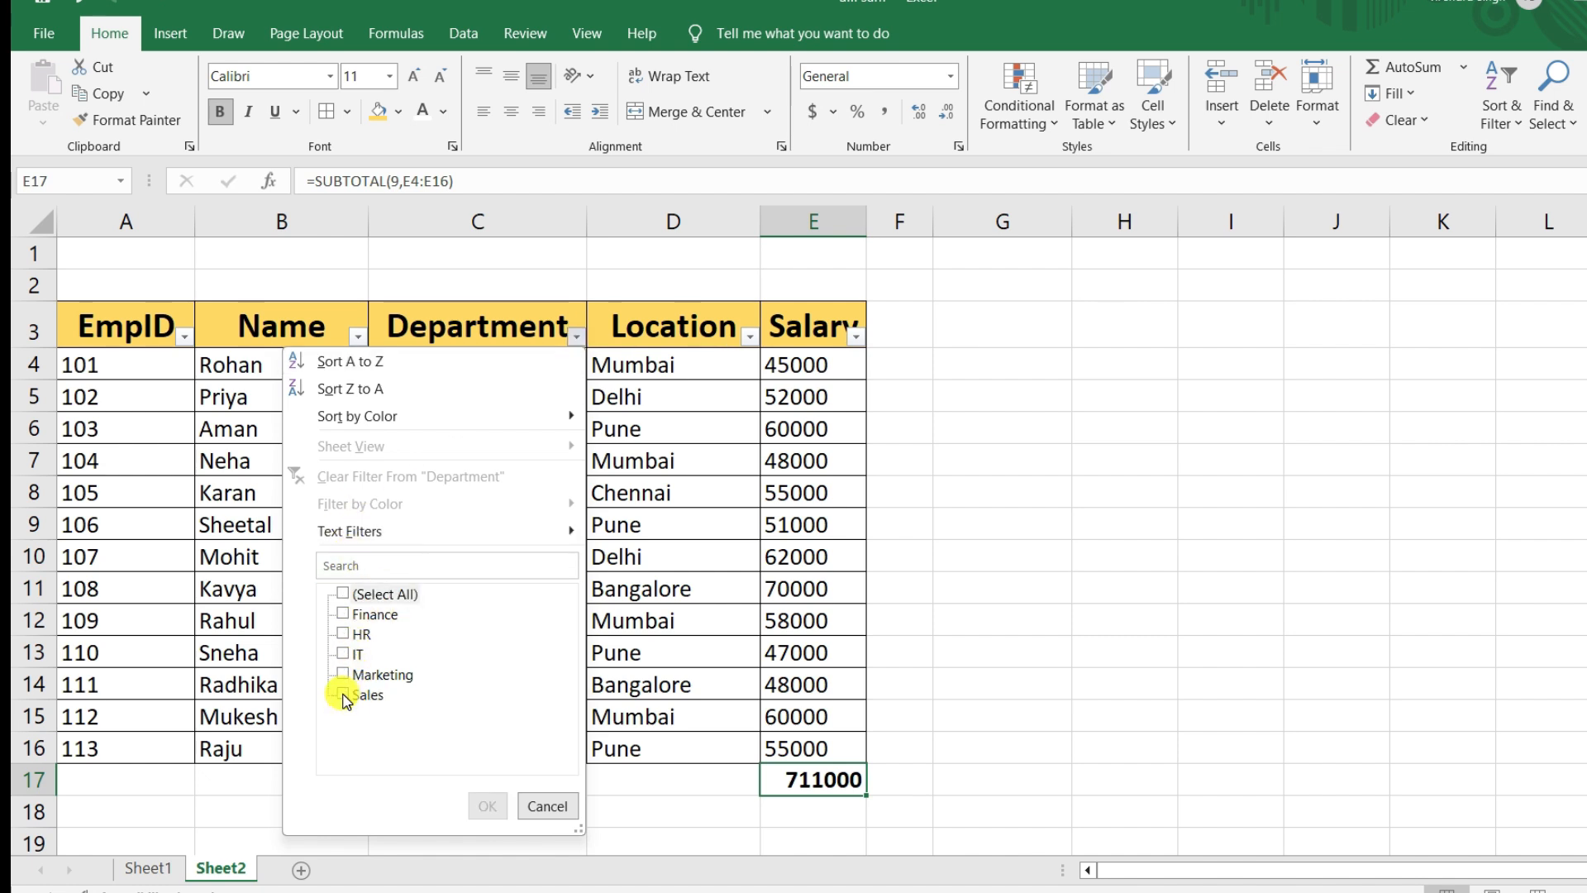
left_click(346, 697)
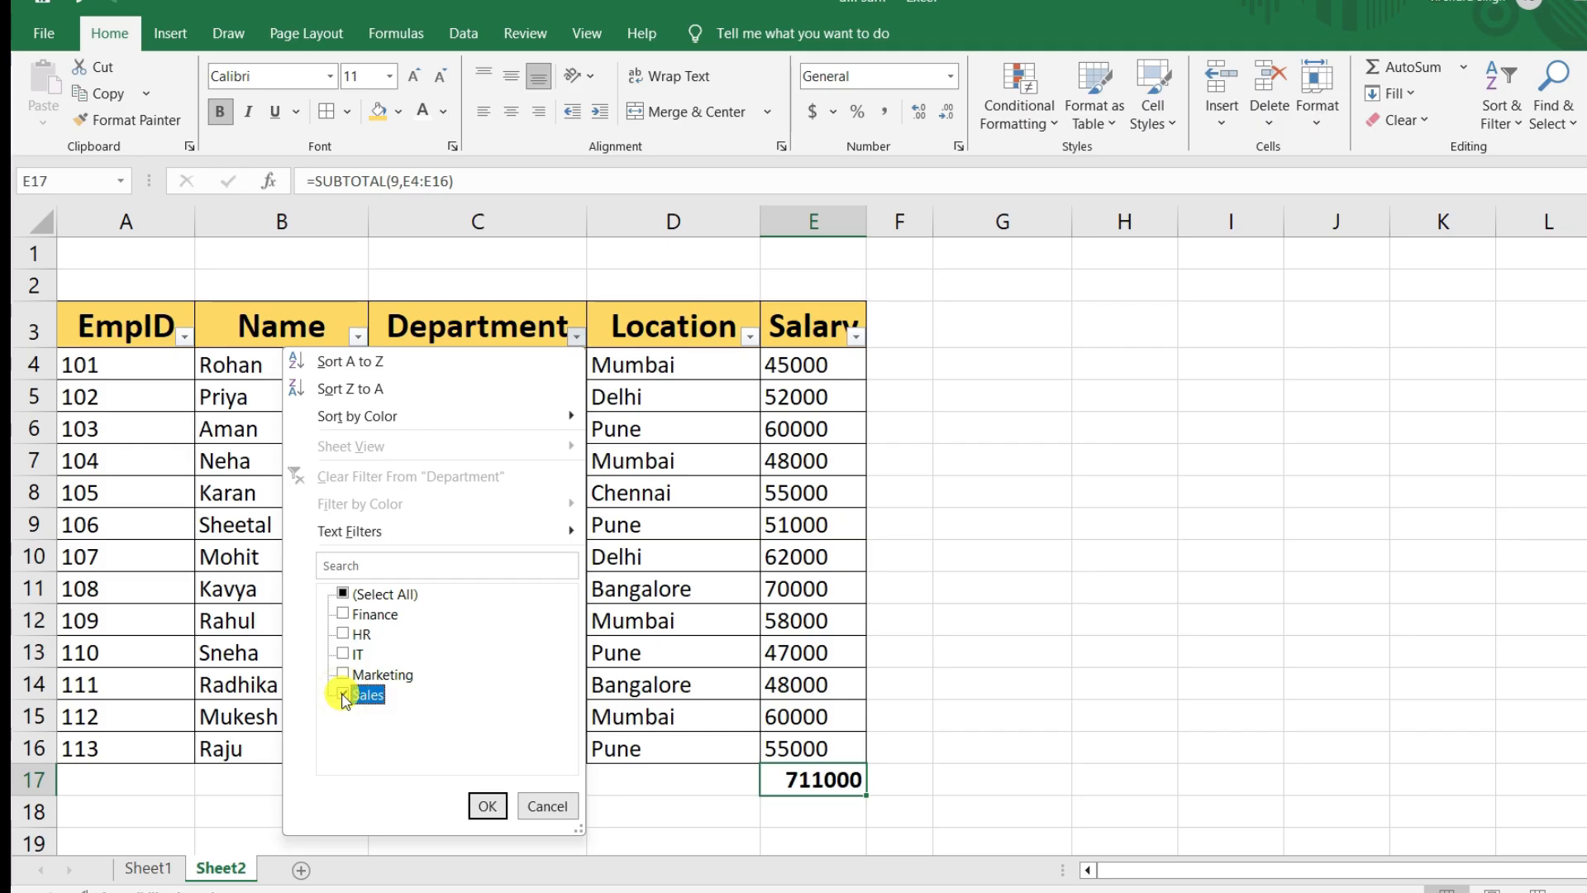
left_click(483, 806)
left_click(843, 524)
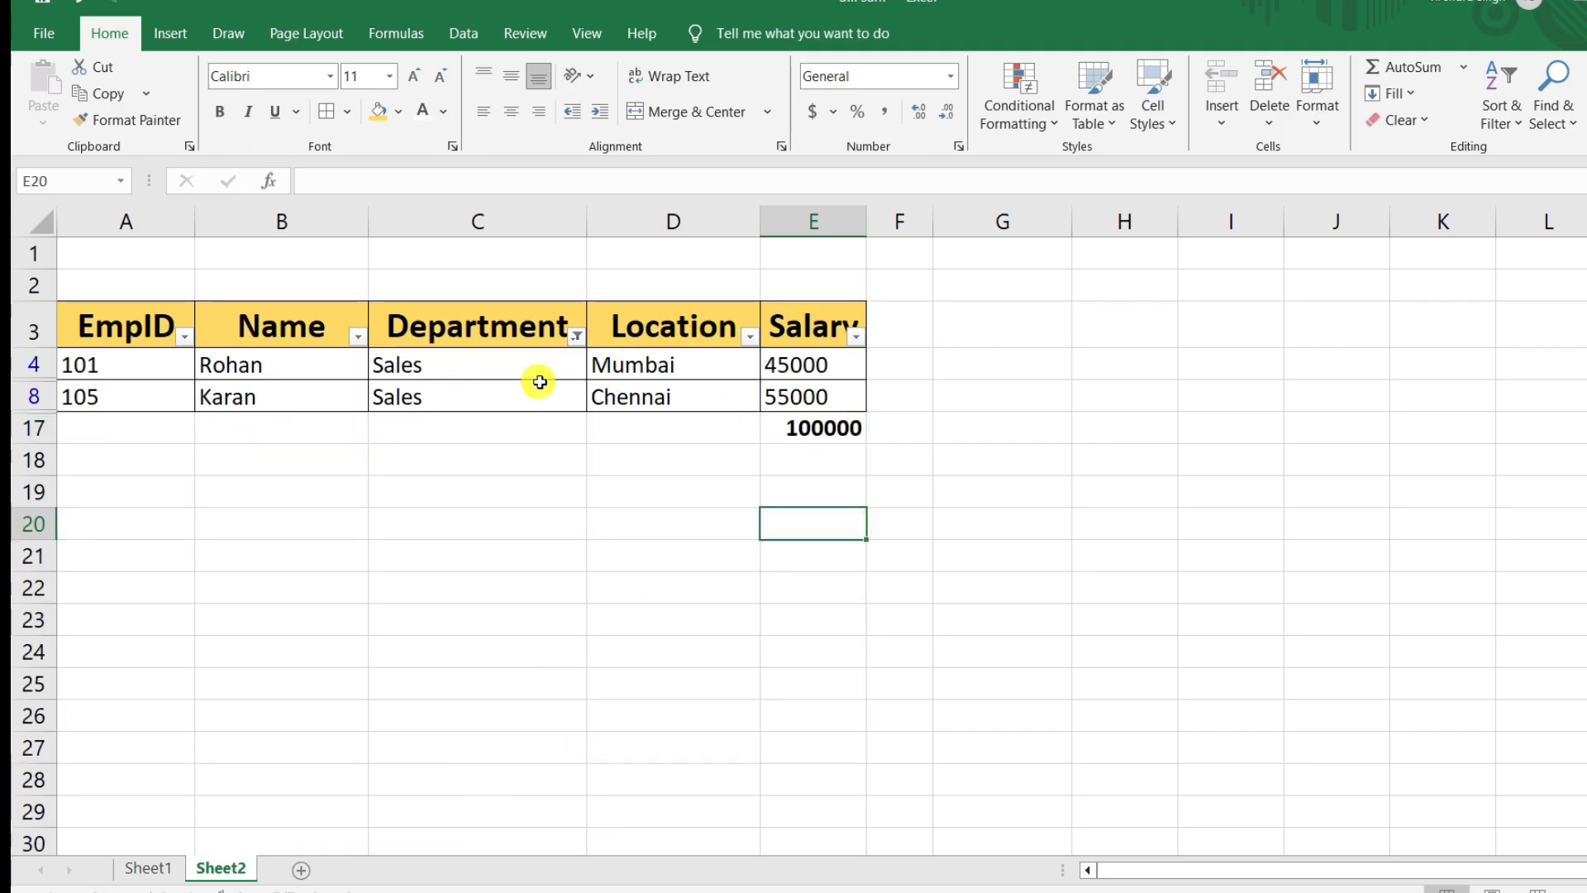
left_click(814, 428)
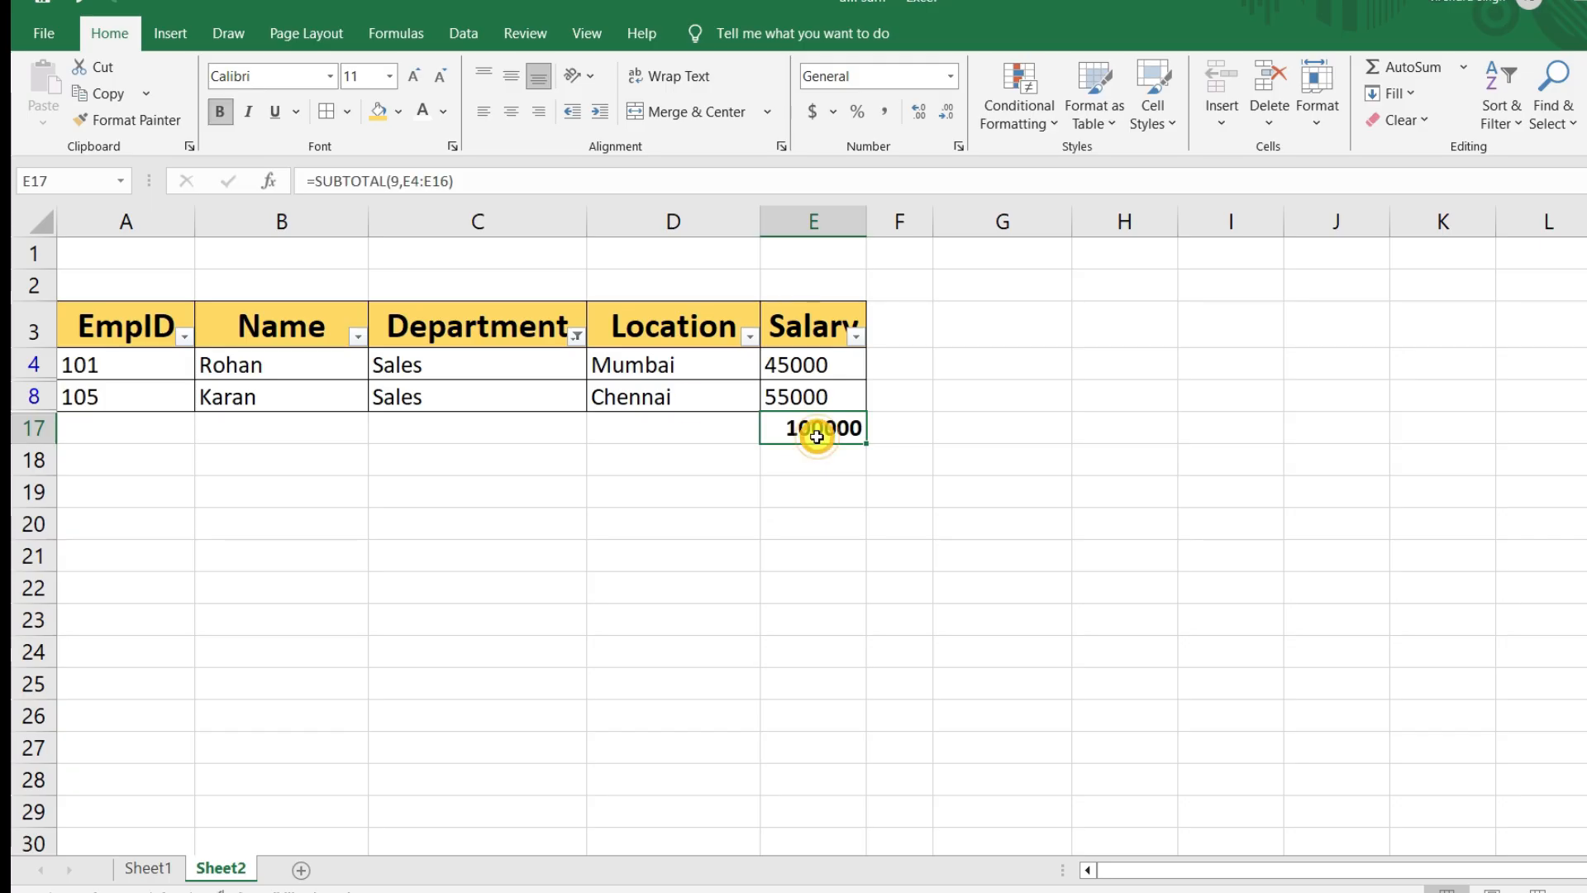
left_click_drag(789, 365, 792, 397)
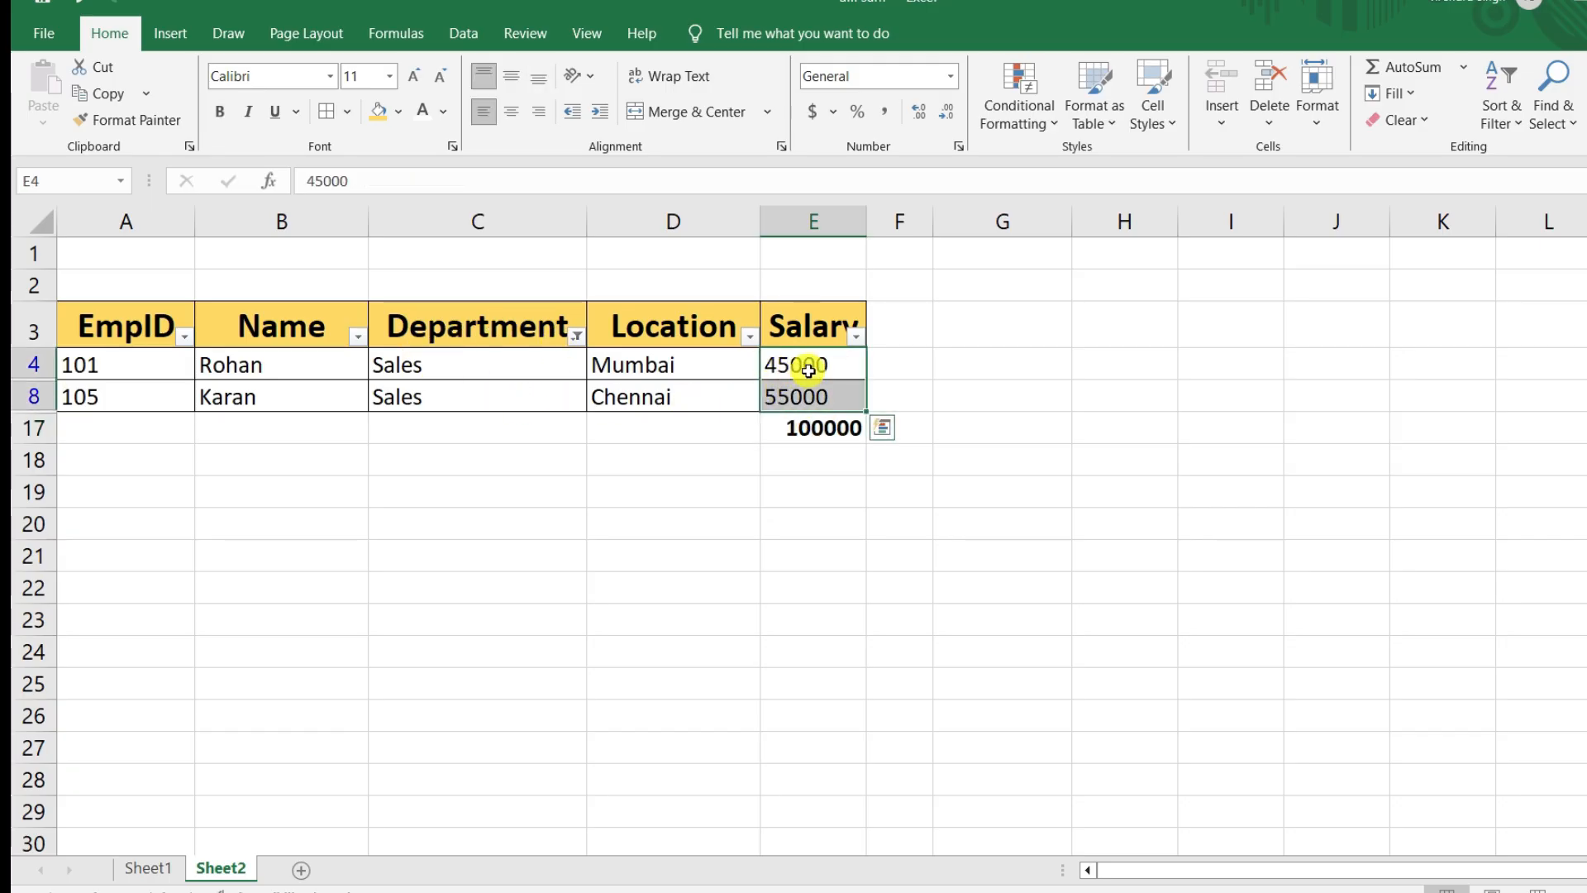
left_click(812, 428)
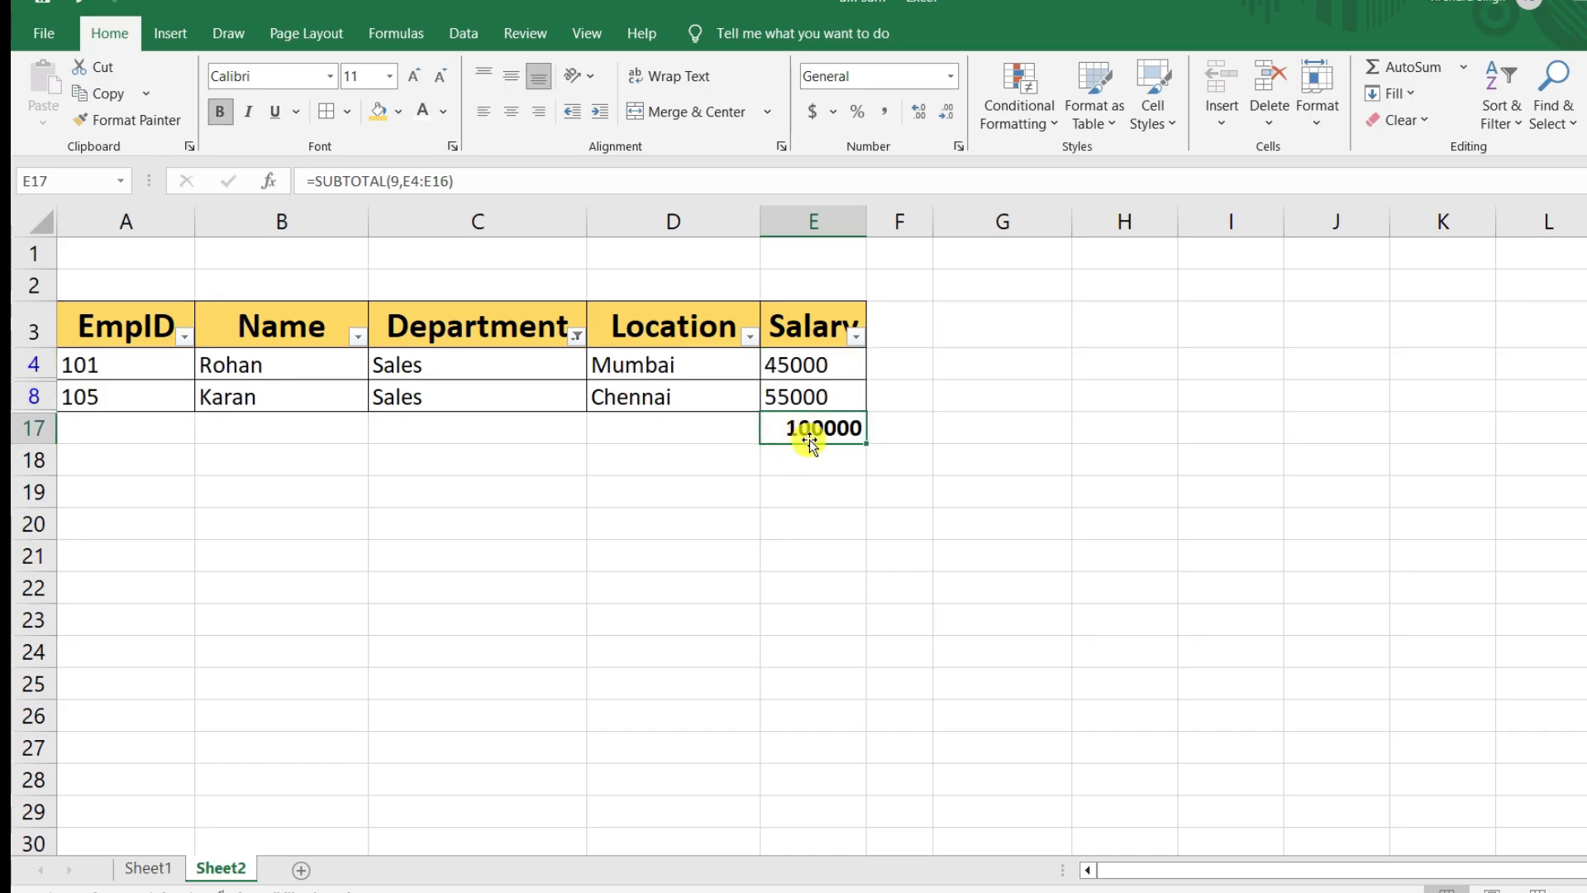
Clear the Department filter and filter the Location column to Chennai, Delhi and Mumbai
left_click(576, 336)
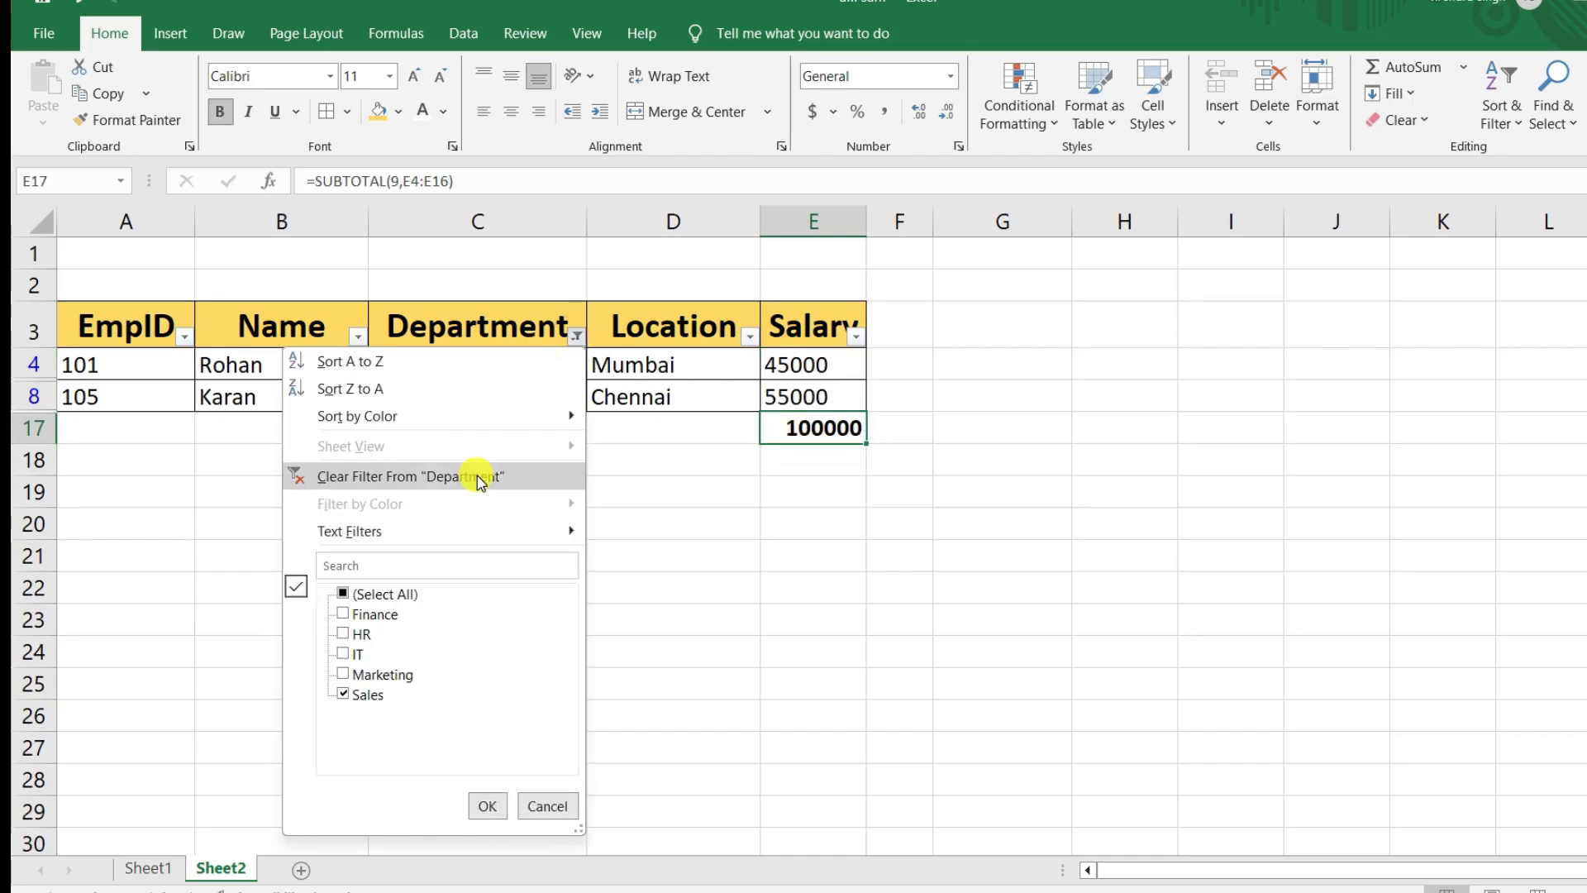
left_click(476, 476)
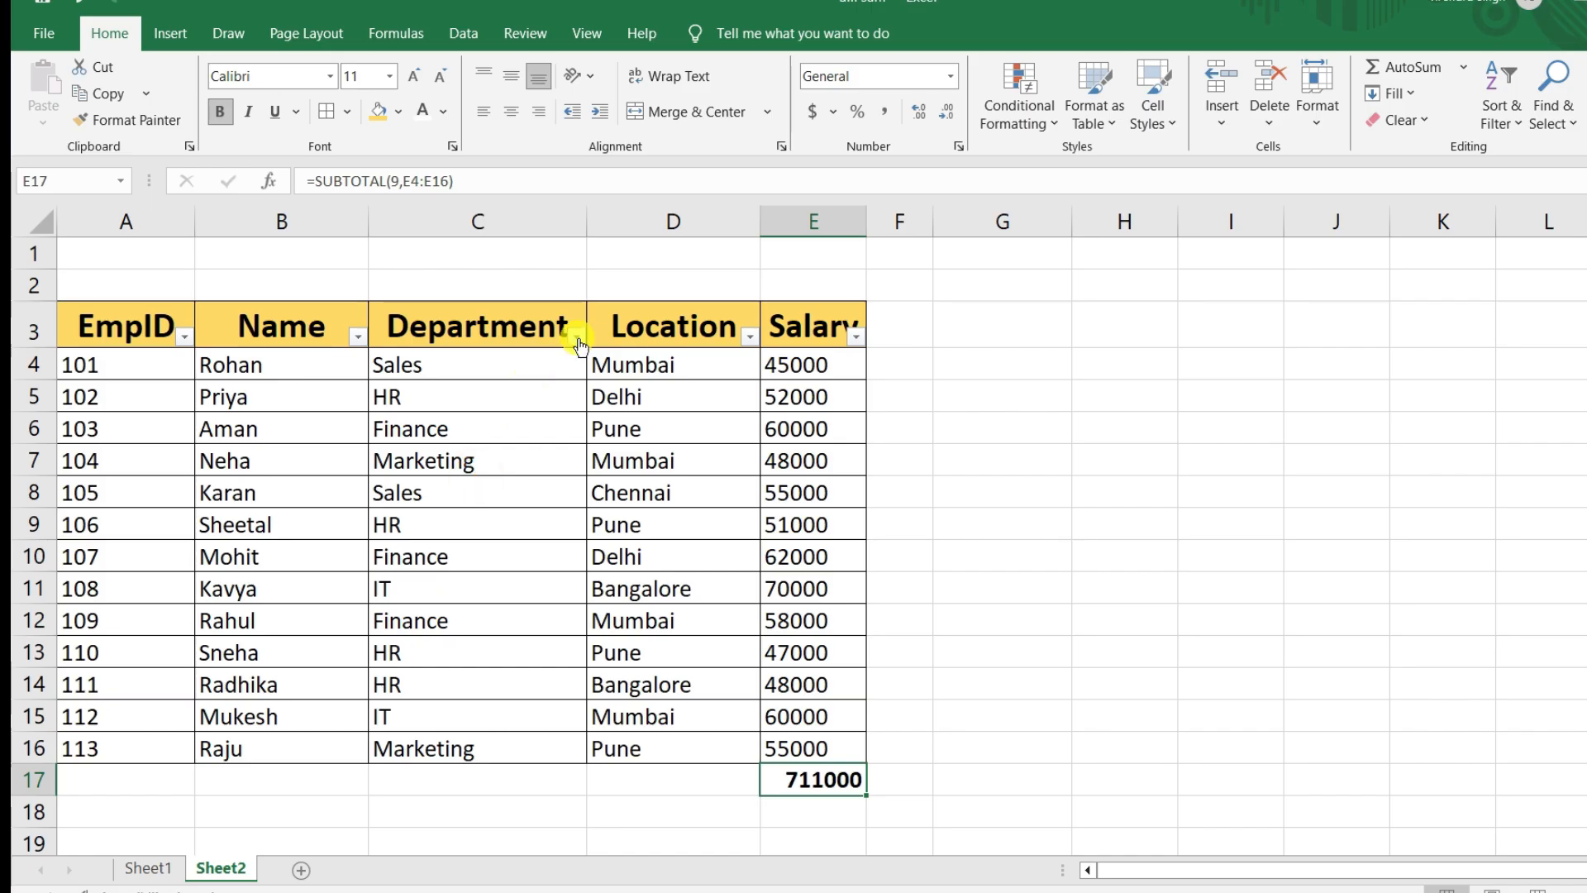
left_click(749, 335)
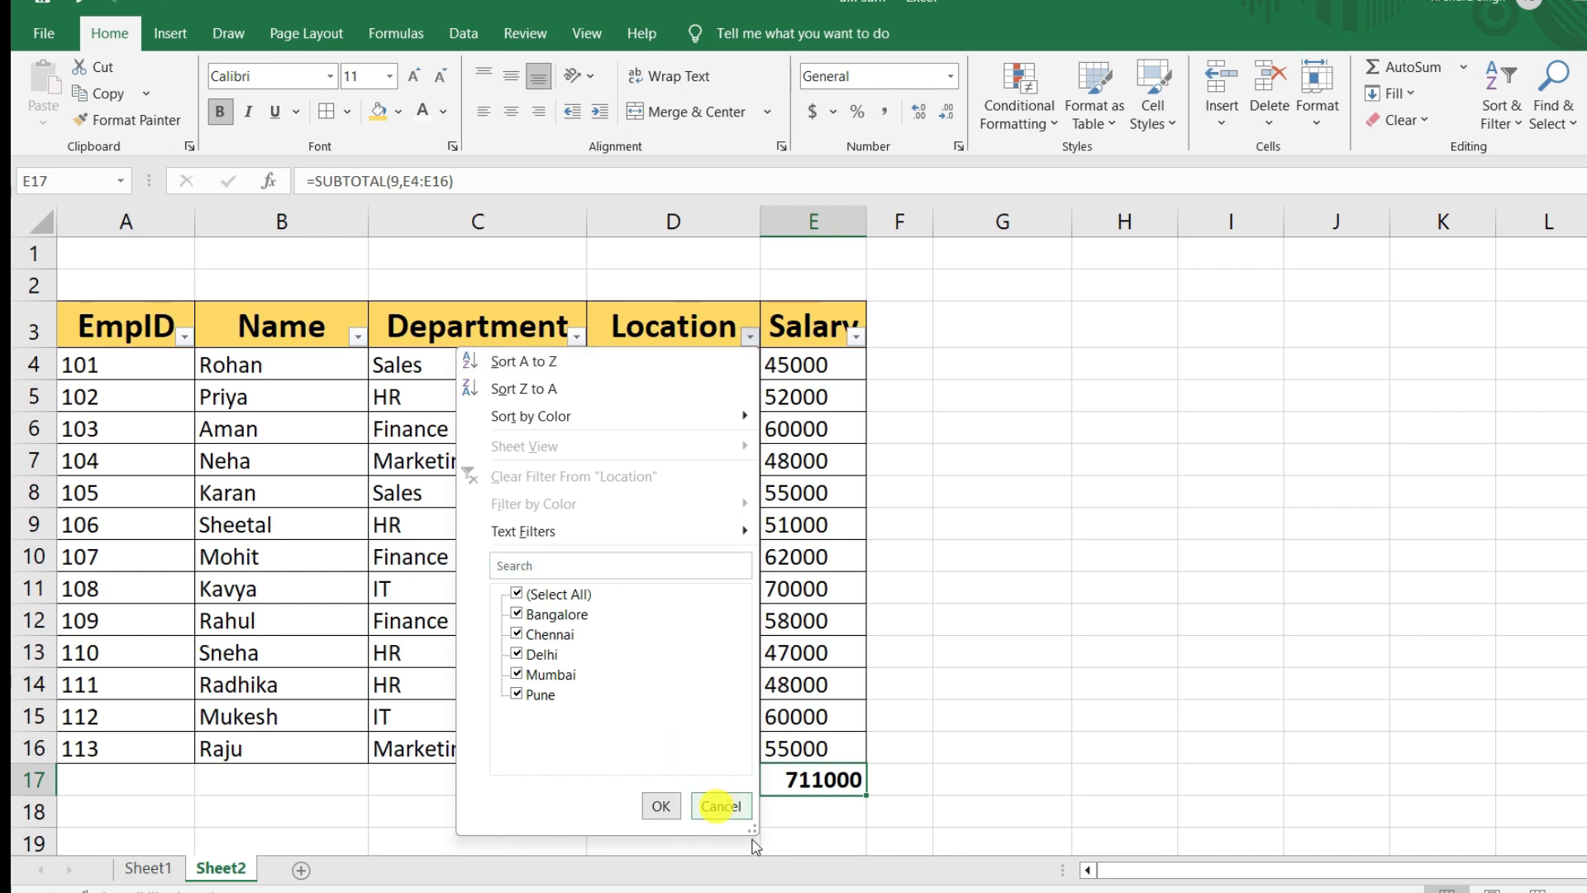
left_click(545, 596)
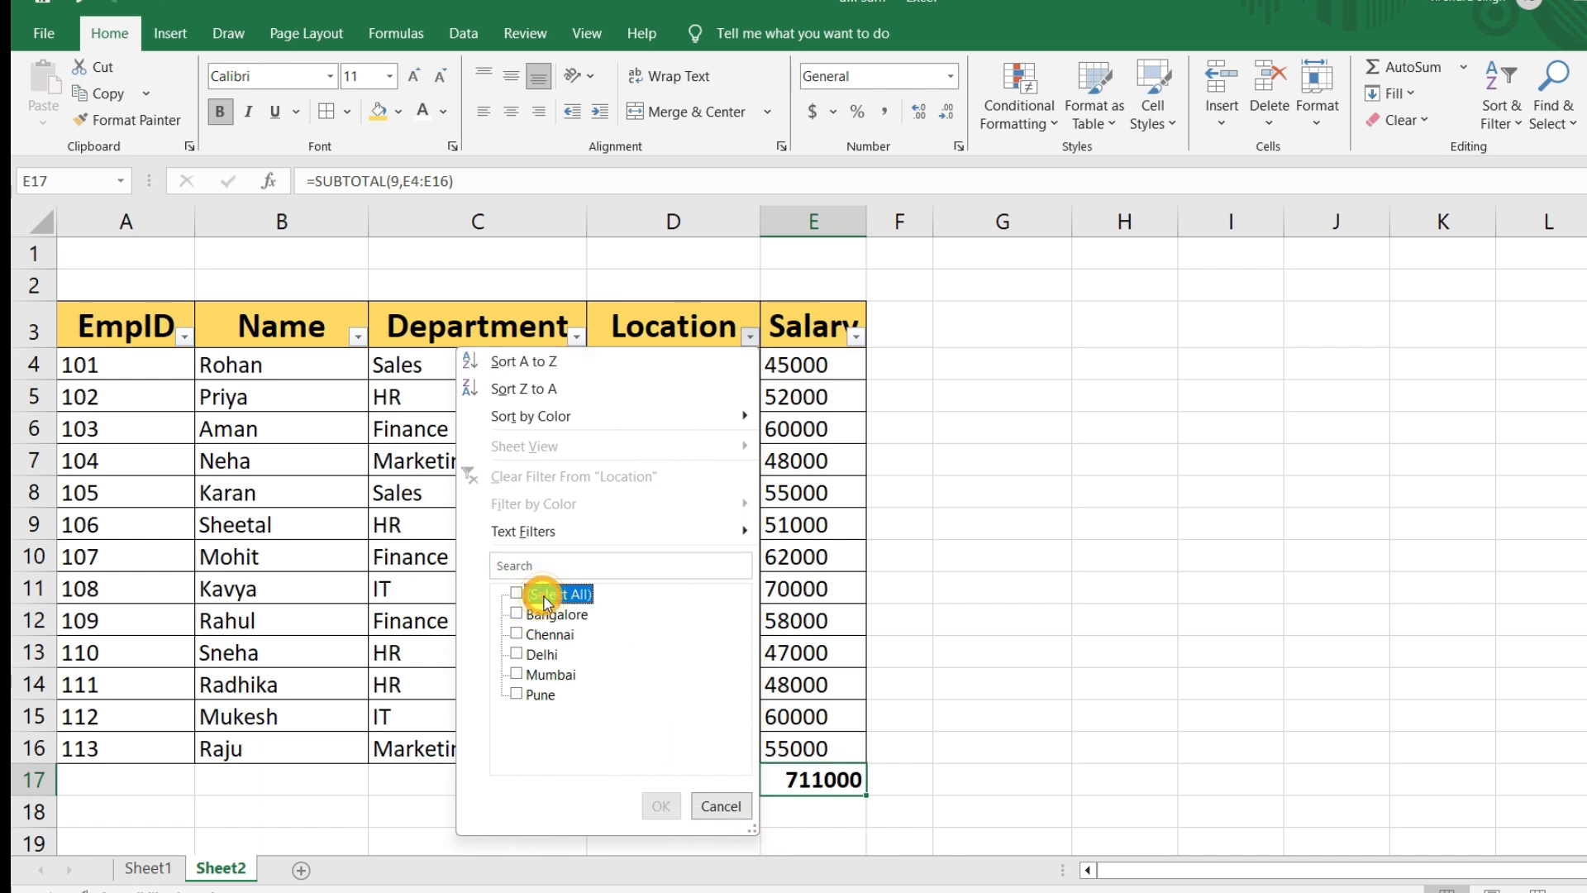
left_click(518, 635)
left_click(517, 655)
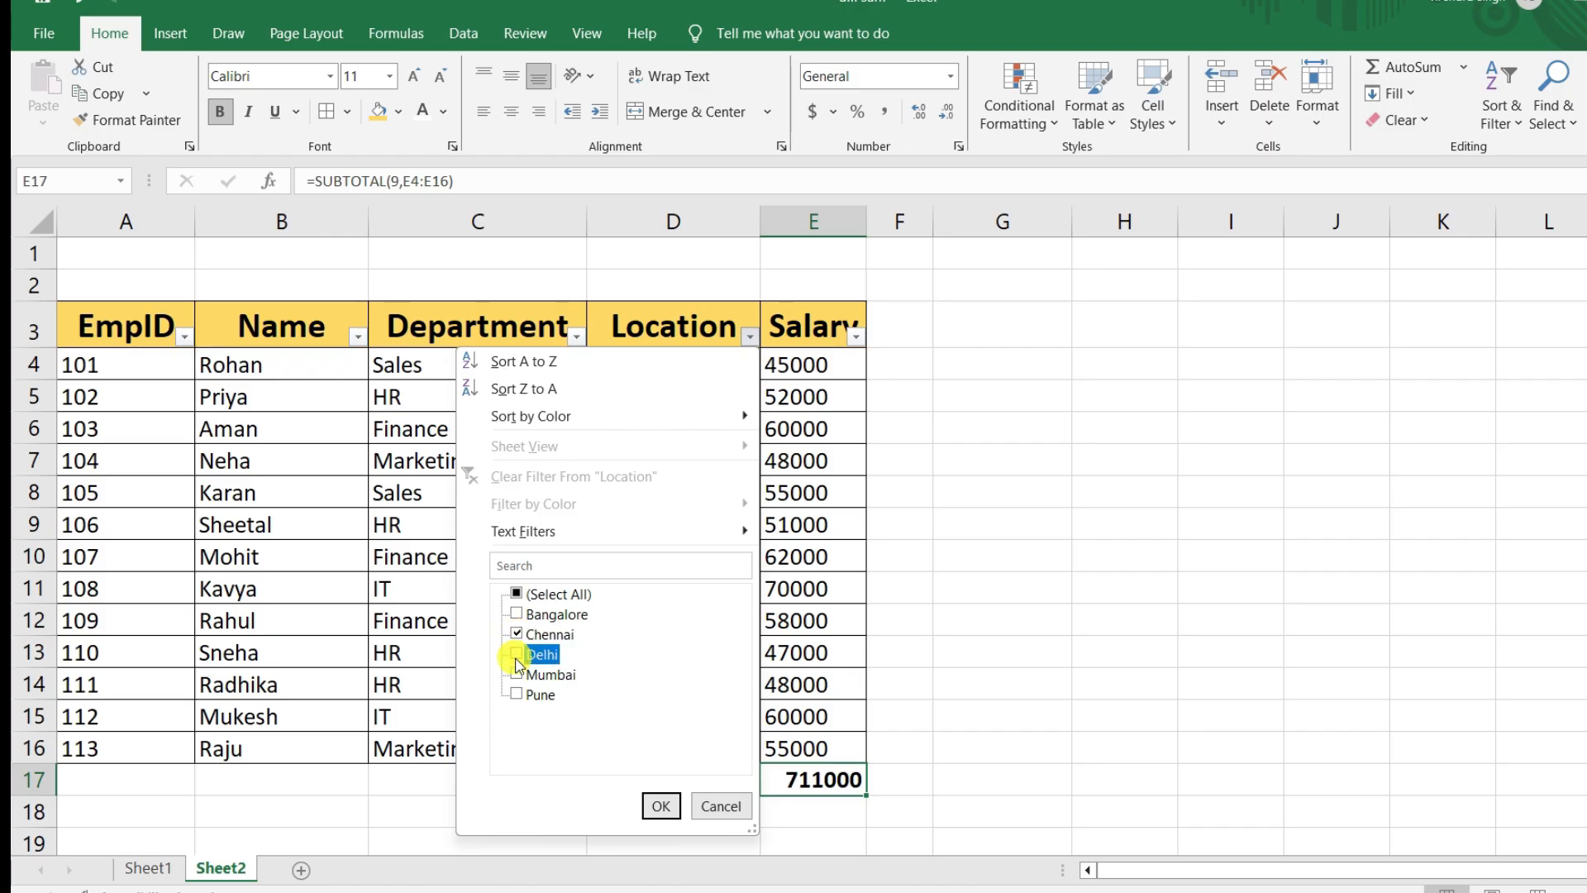
left_click(518, 674)
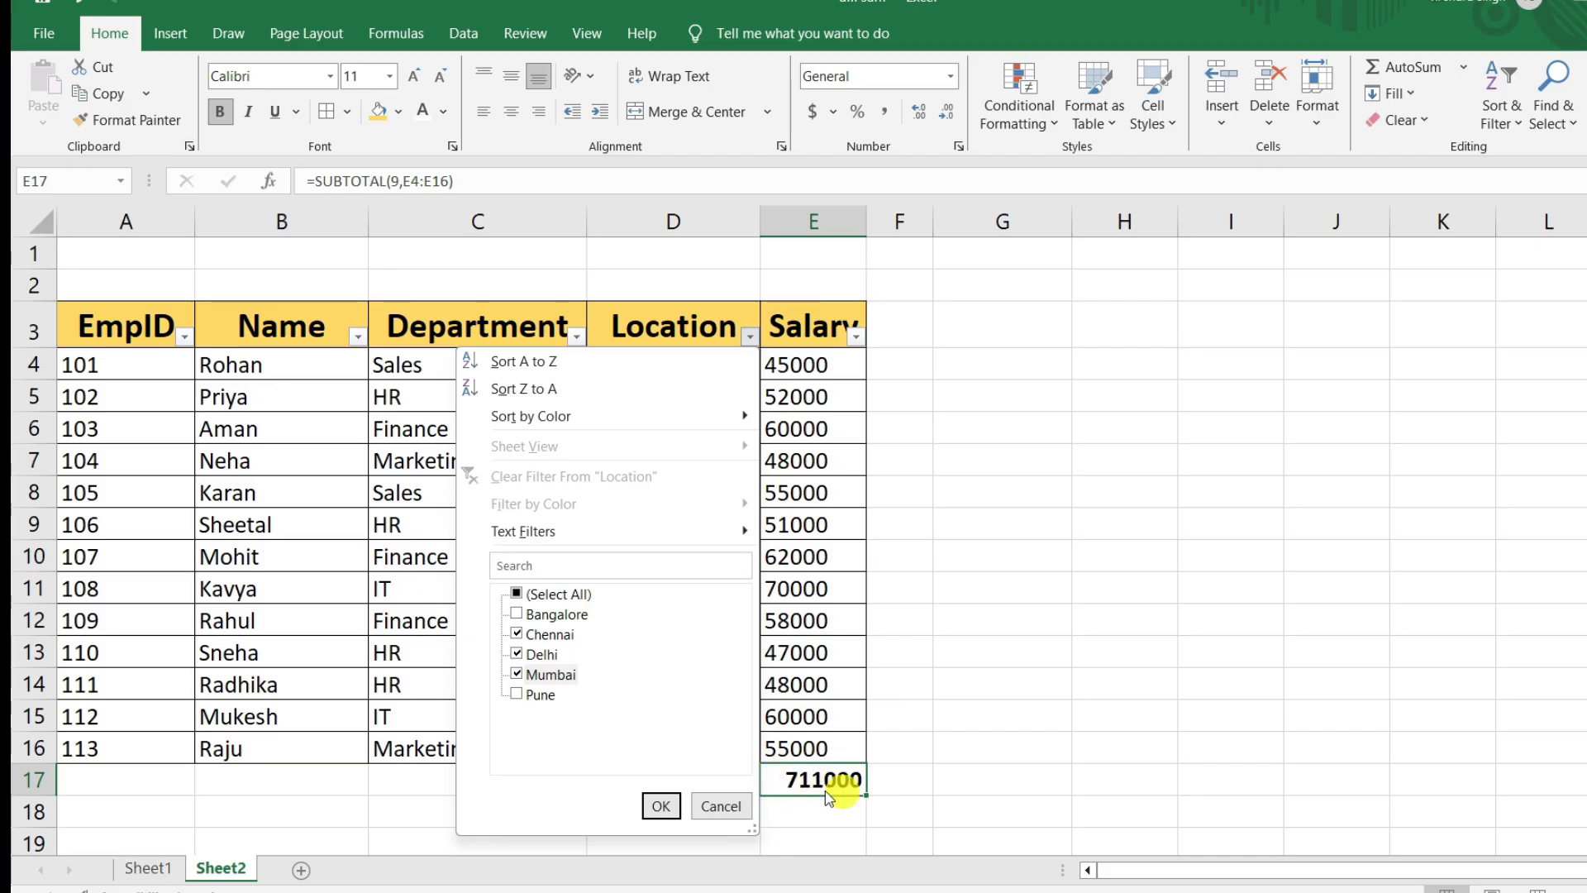
left_click(661, 806)
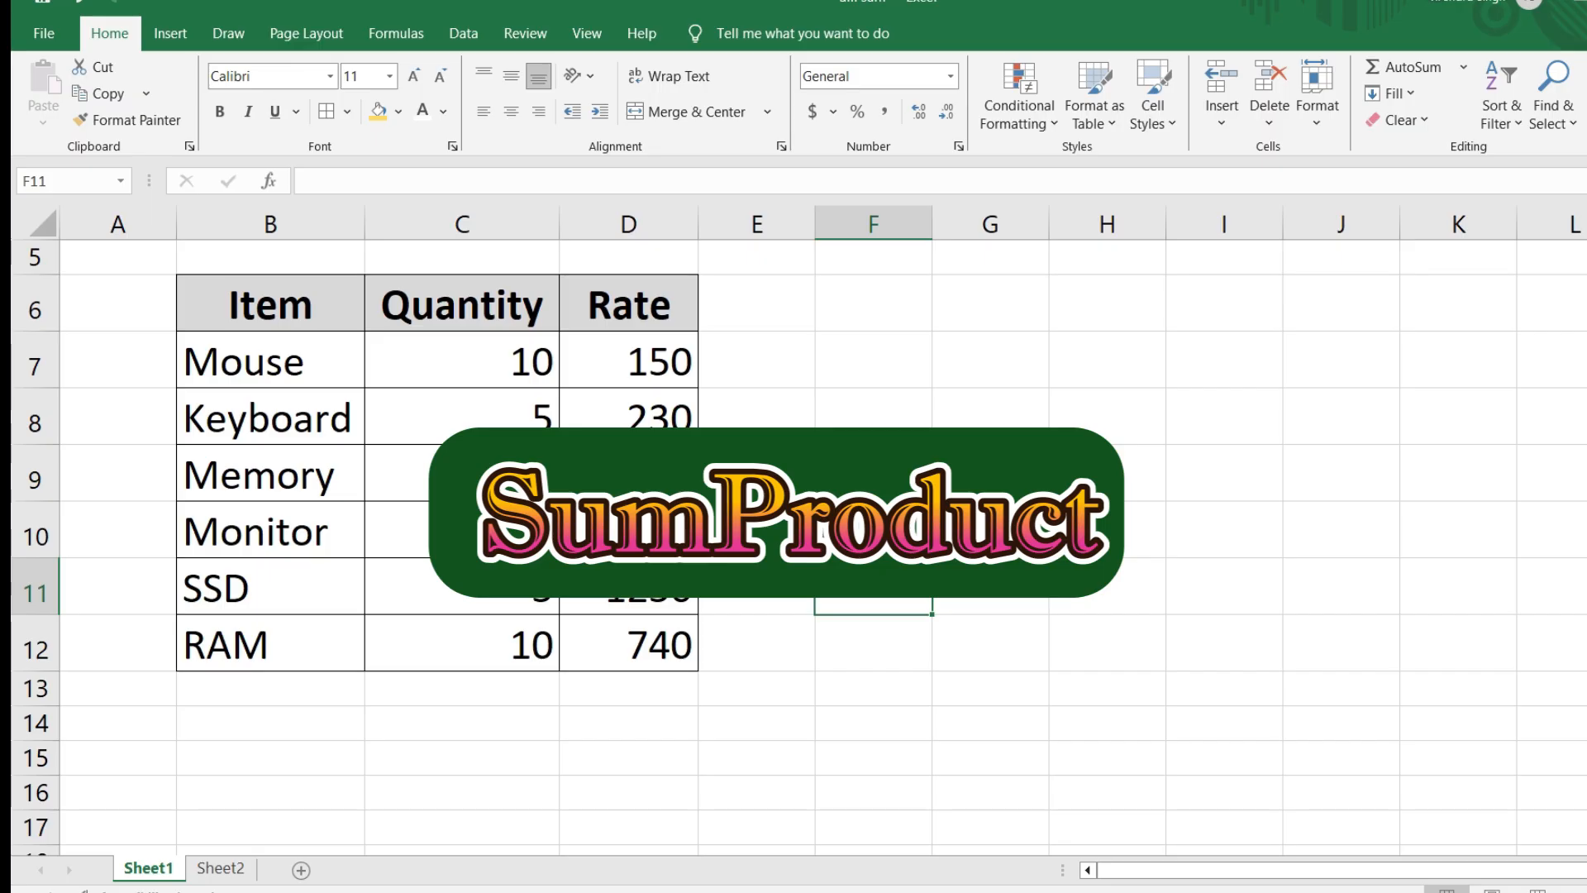
Examine the Item, Quantity and Rate columns in B7:D12 and how the Mouse row's quantity and rate relate
left_click_drag(276, 364, 273, 666)
left_click_drag(488, 361, 502, 652)
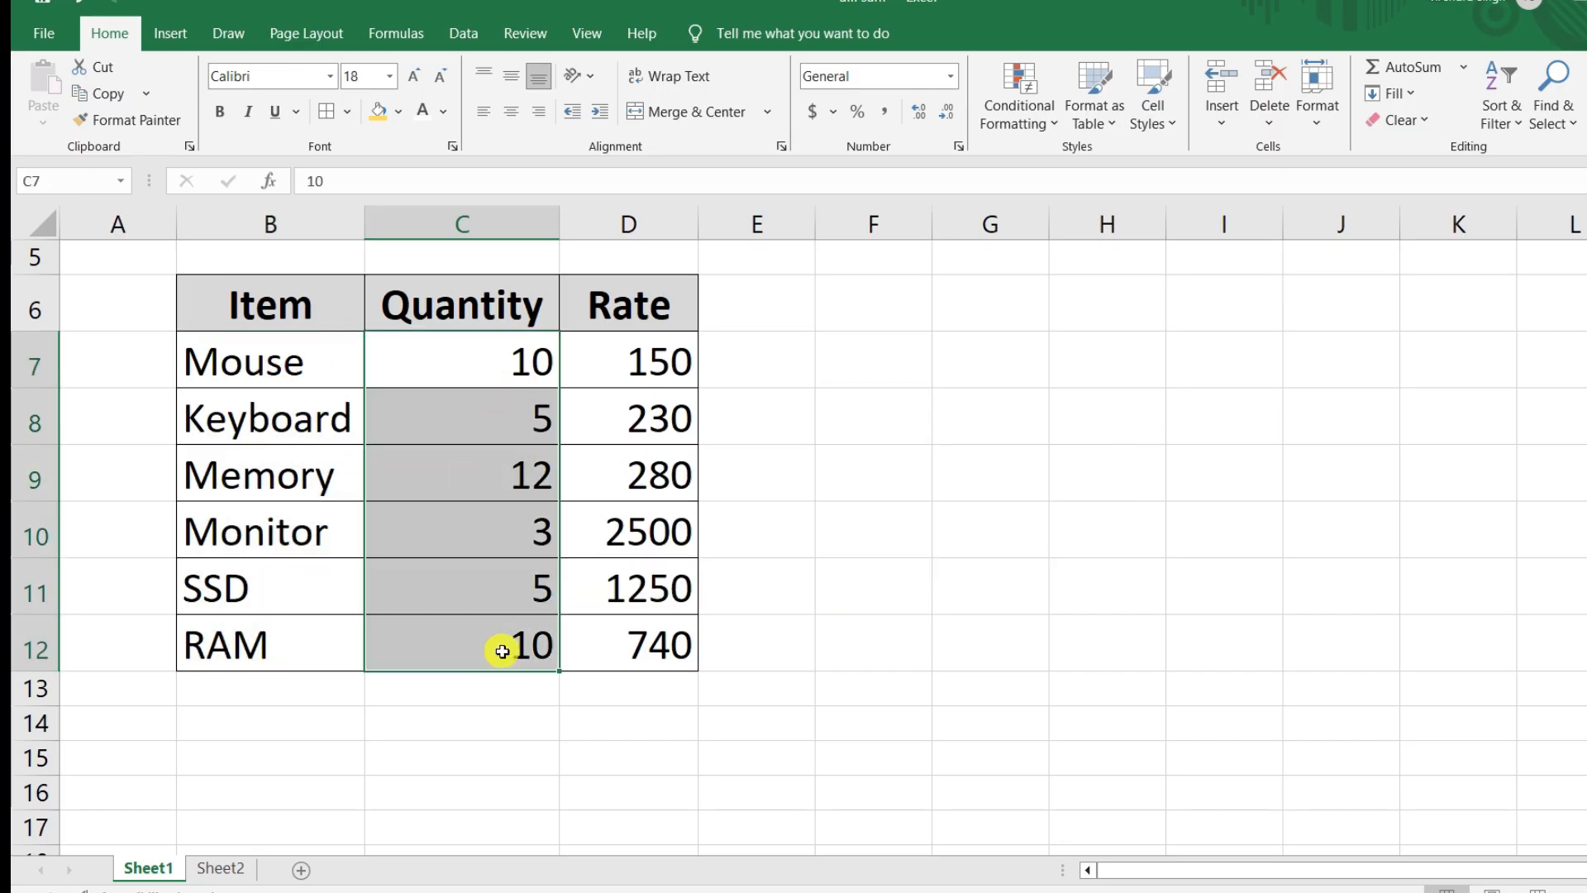
left_click_drag(642, 368, 622, 648)
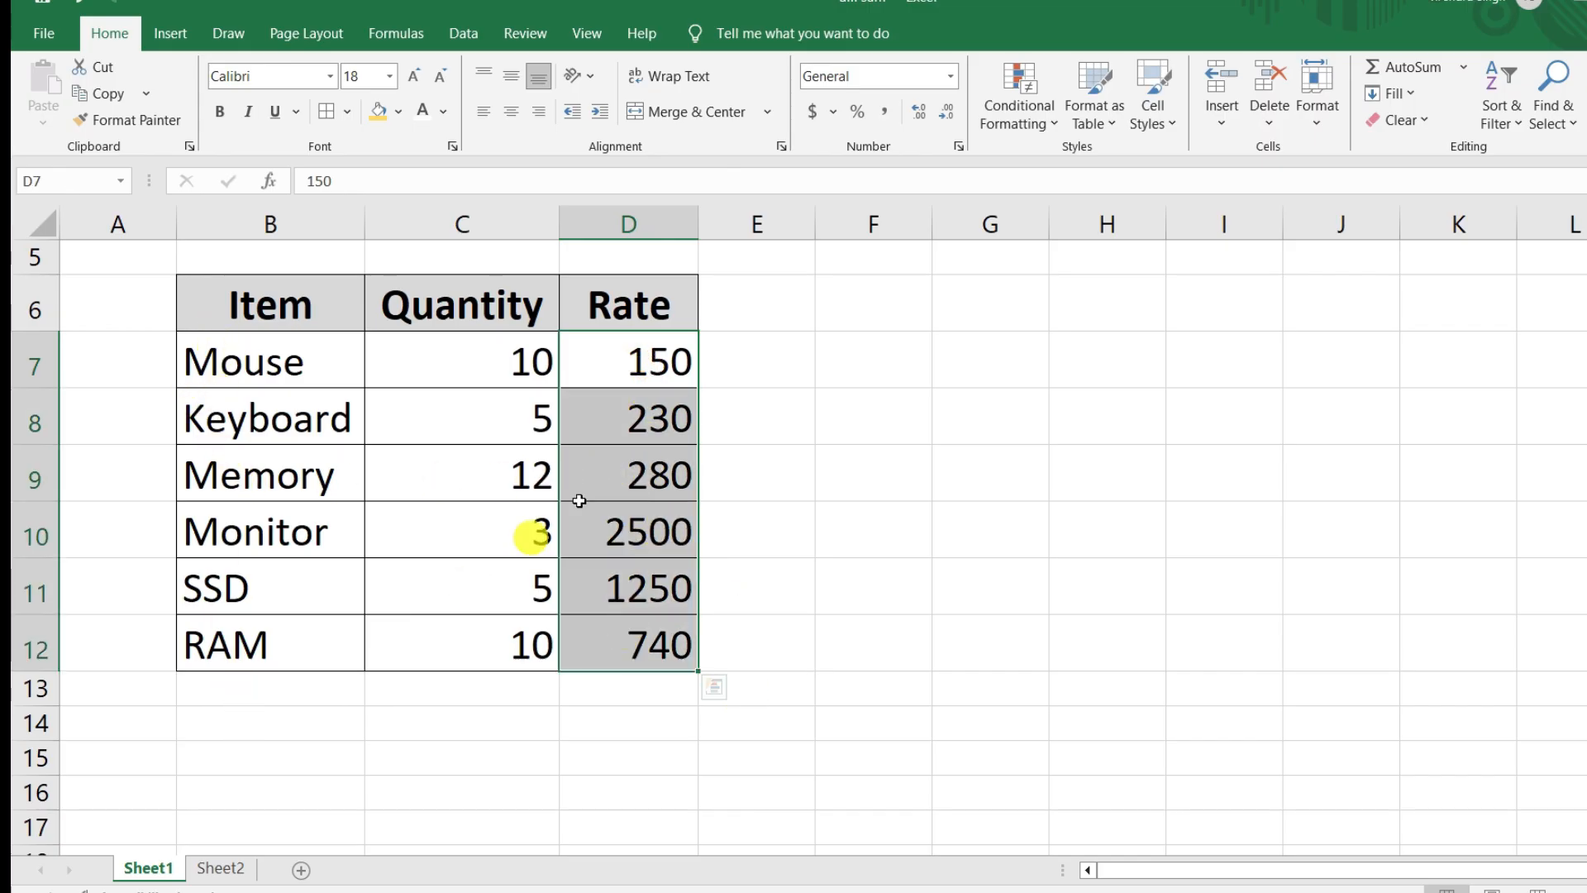
left_click(788, 702)
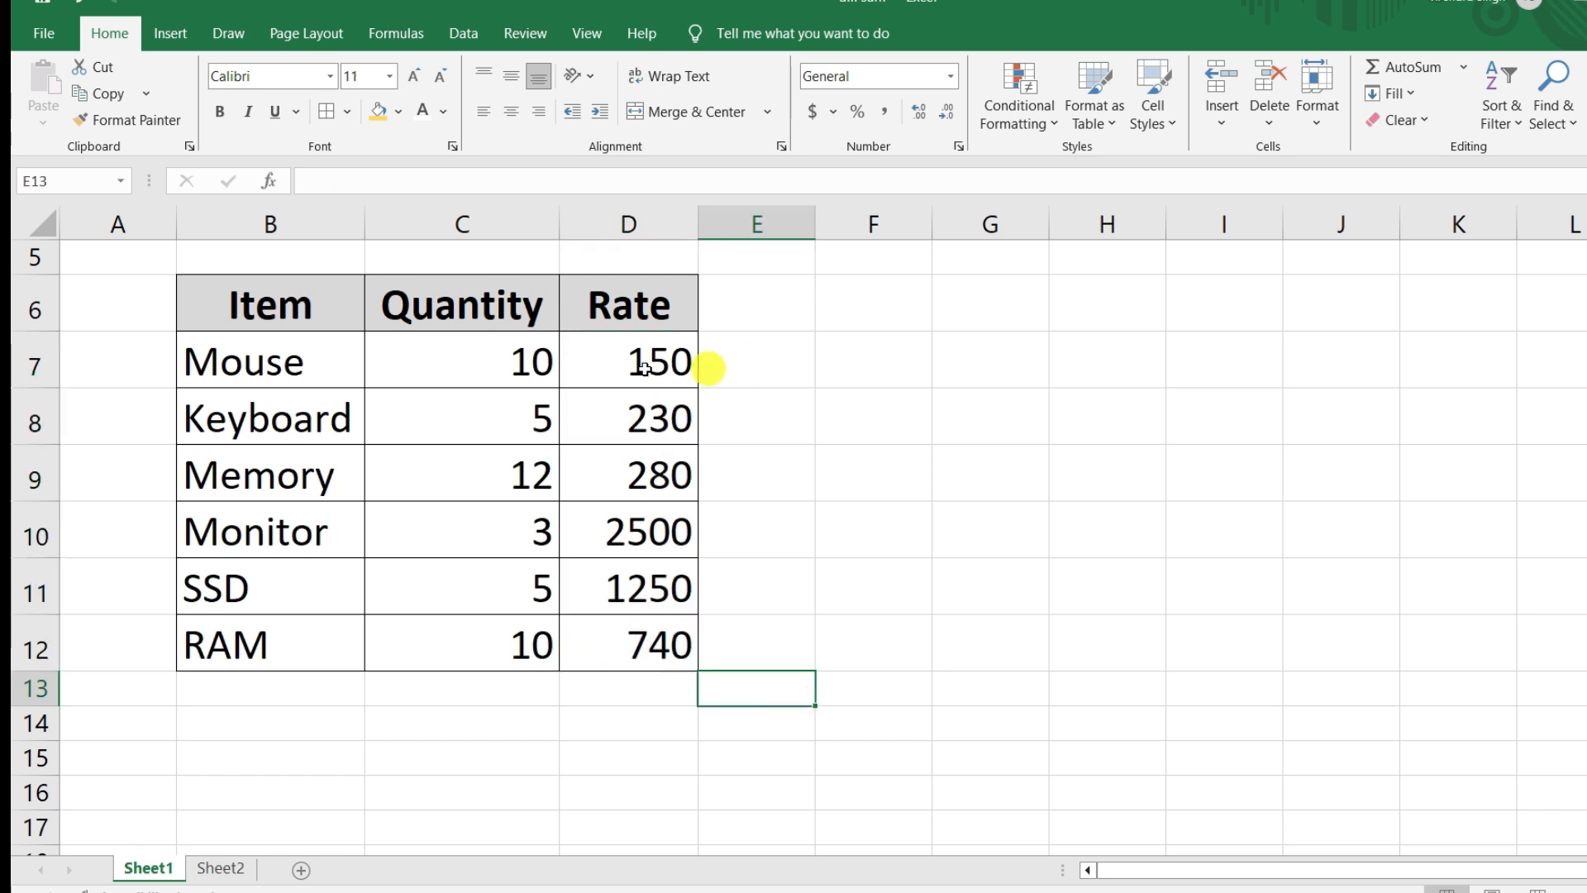
left_click(266, 354)
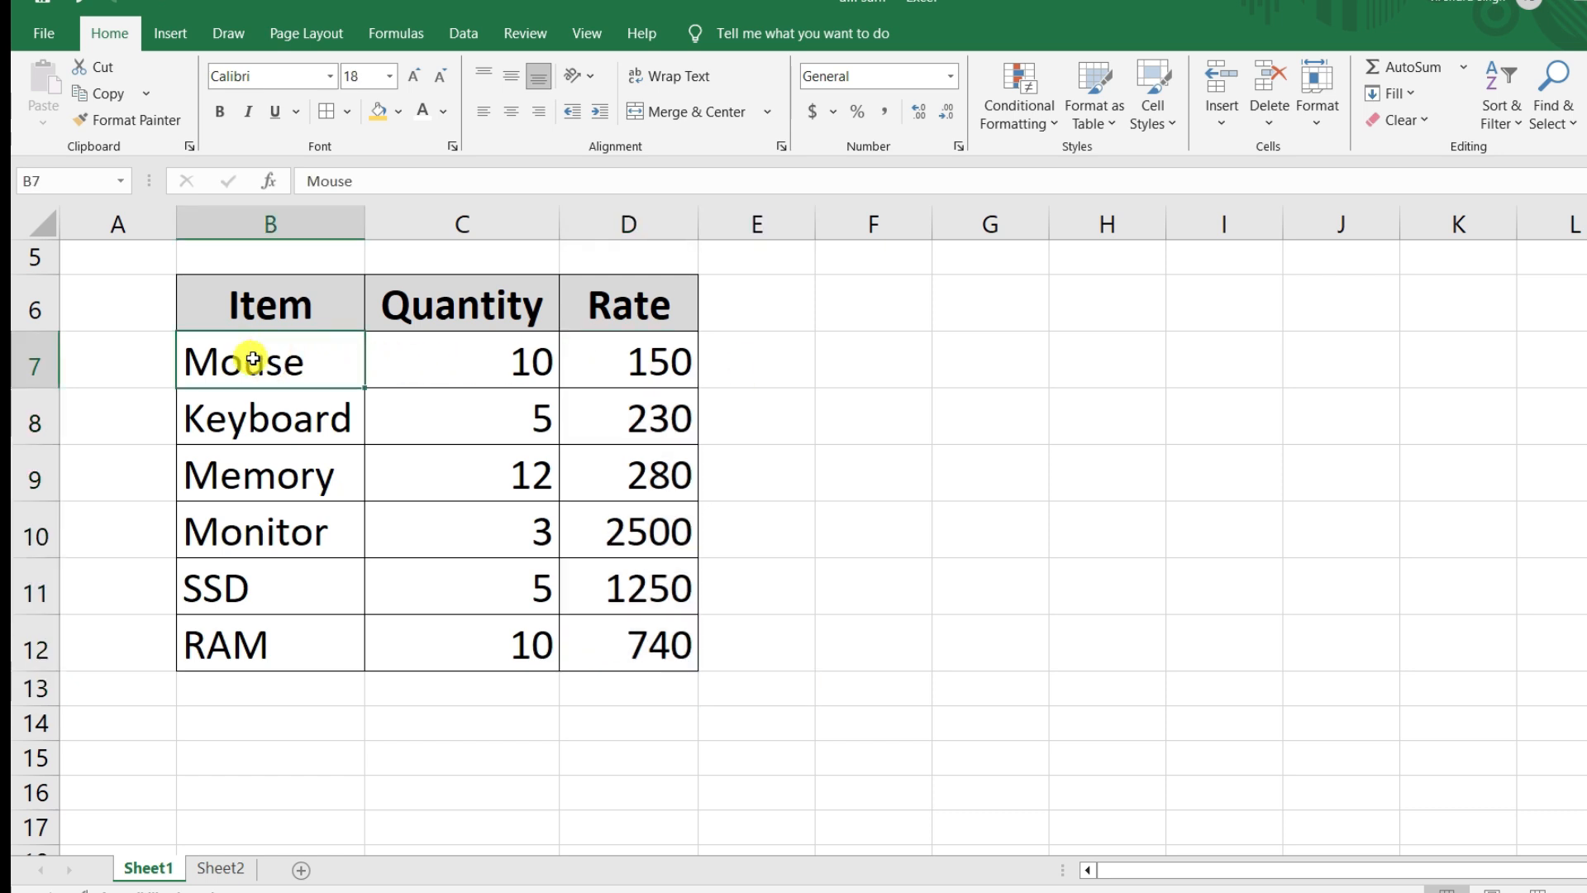
left_click(493, 370)
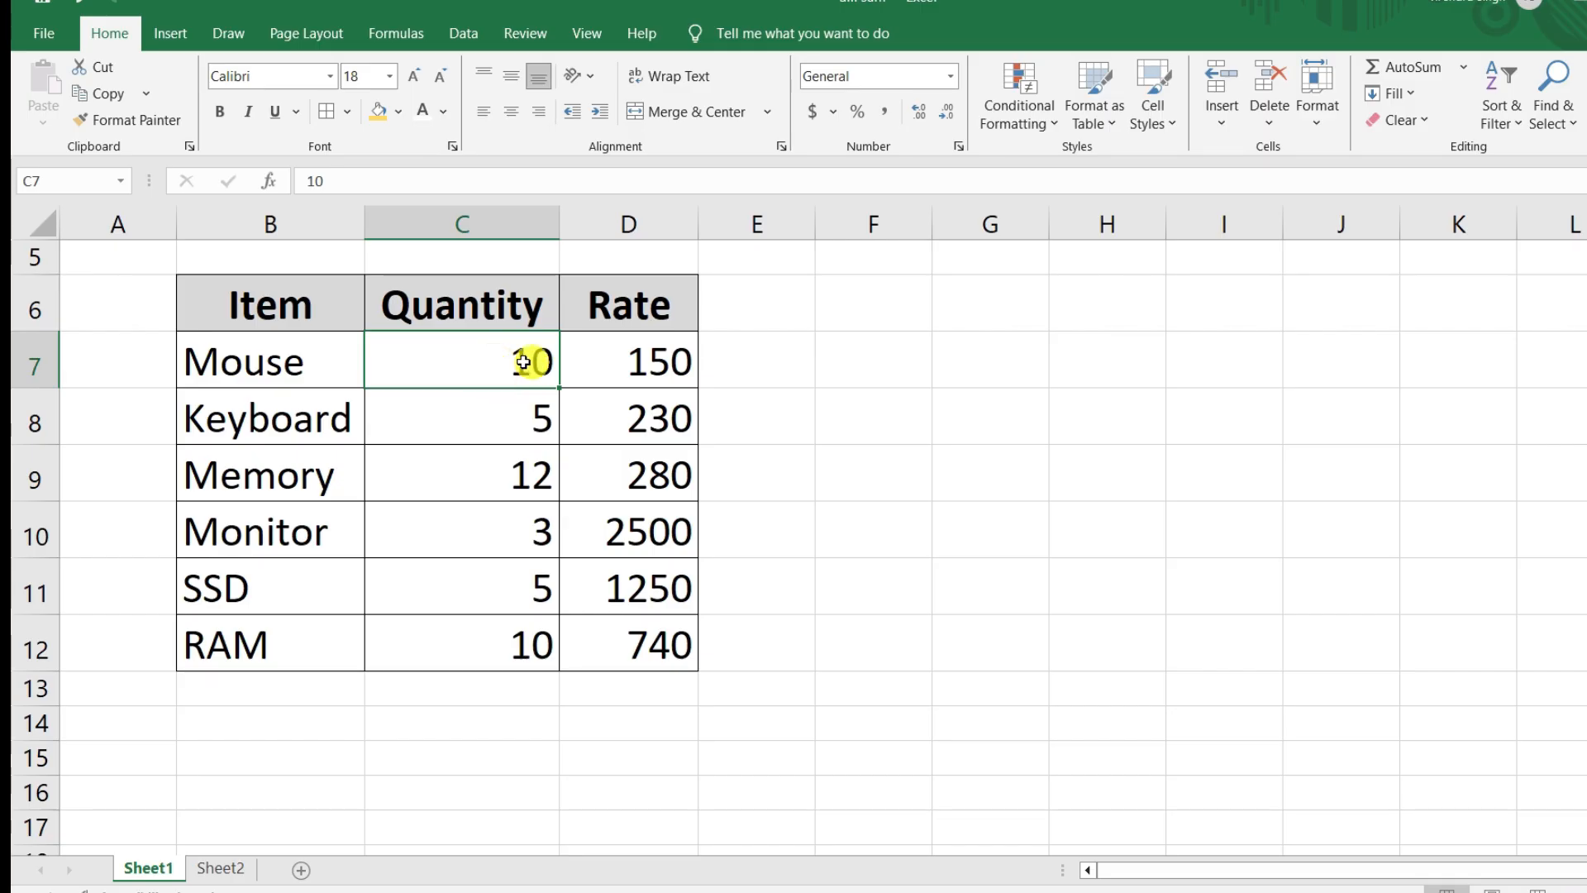
left_click(635, 364)
left_click(788, 370)
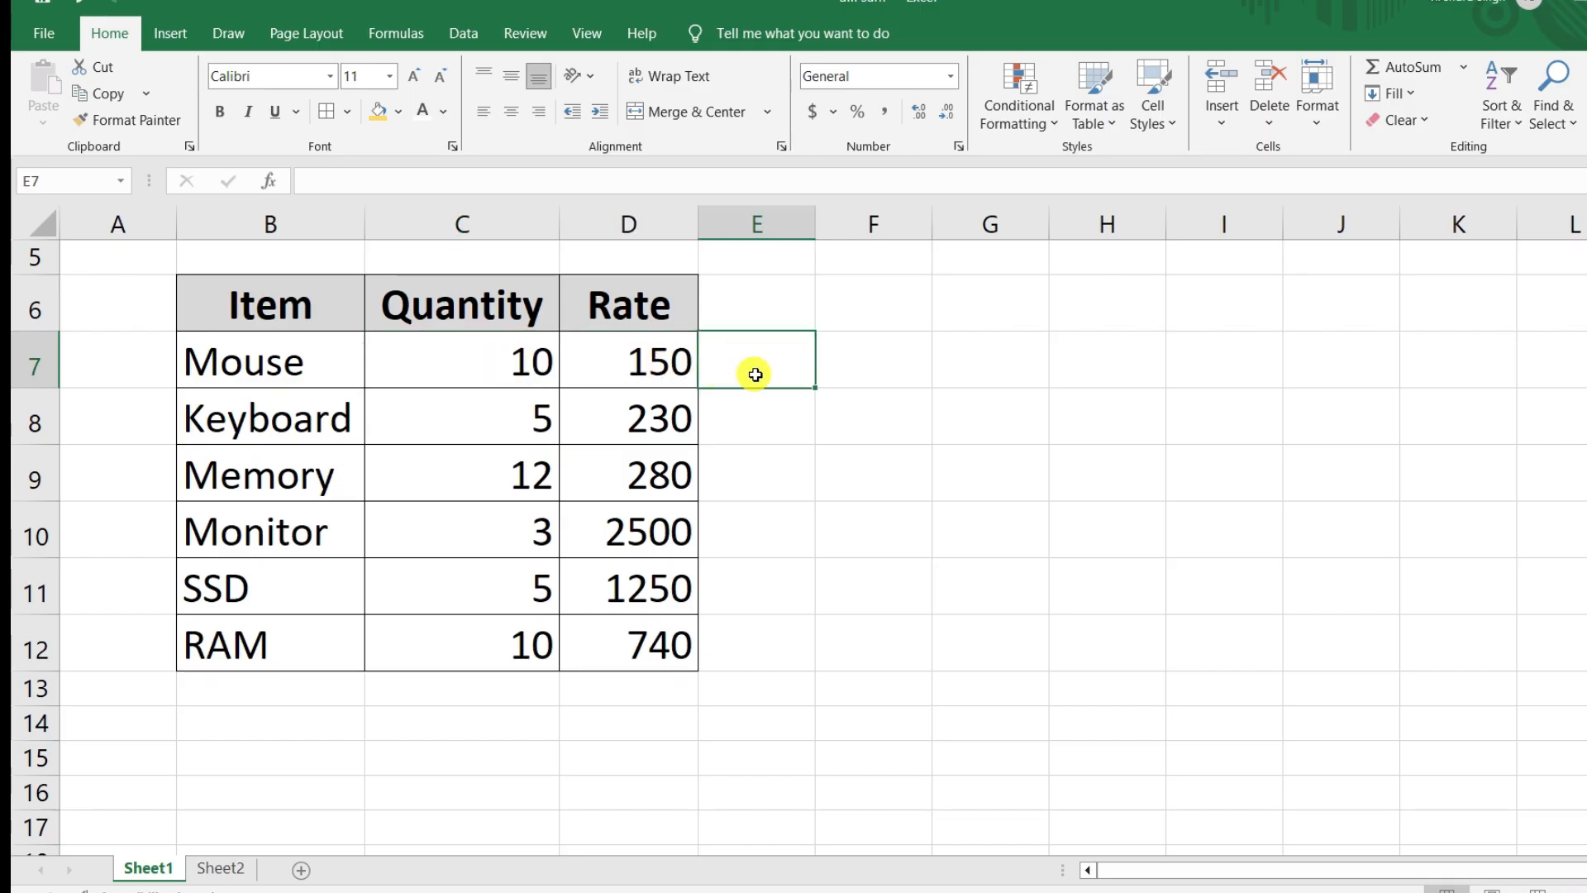
left_click(477, 368)
left_click(635, 372)
Multiply the Mouse row's rate by its quantity by entering =D7*C7 in E7
left_click(755, 370)
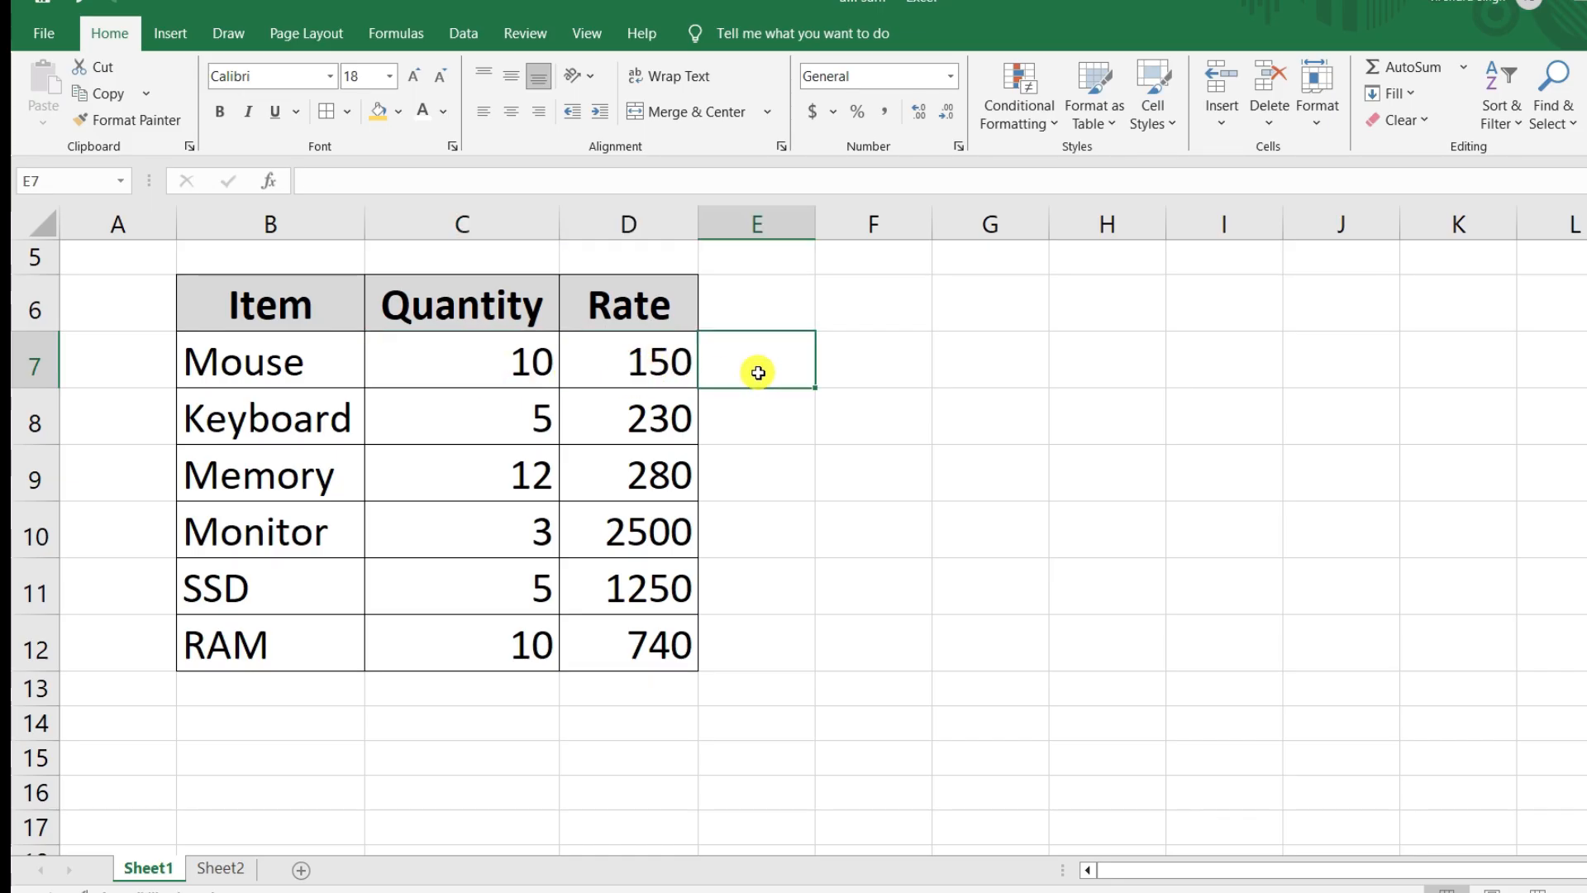
left_click(607, 365)
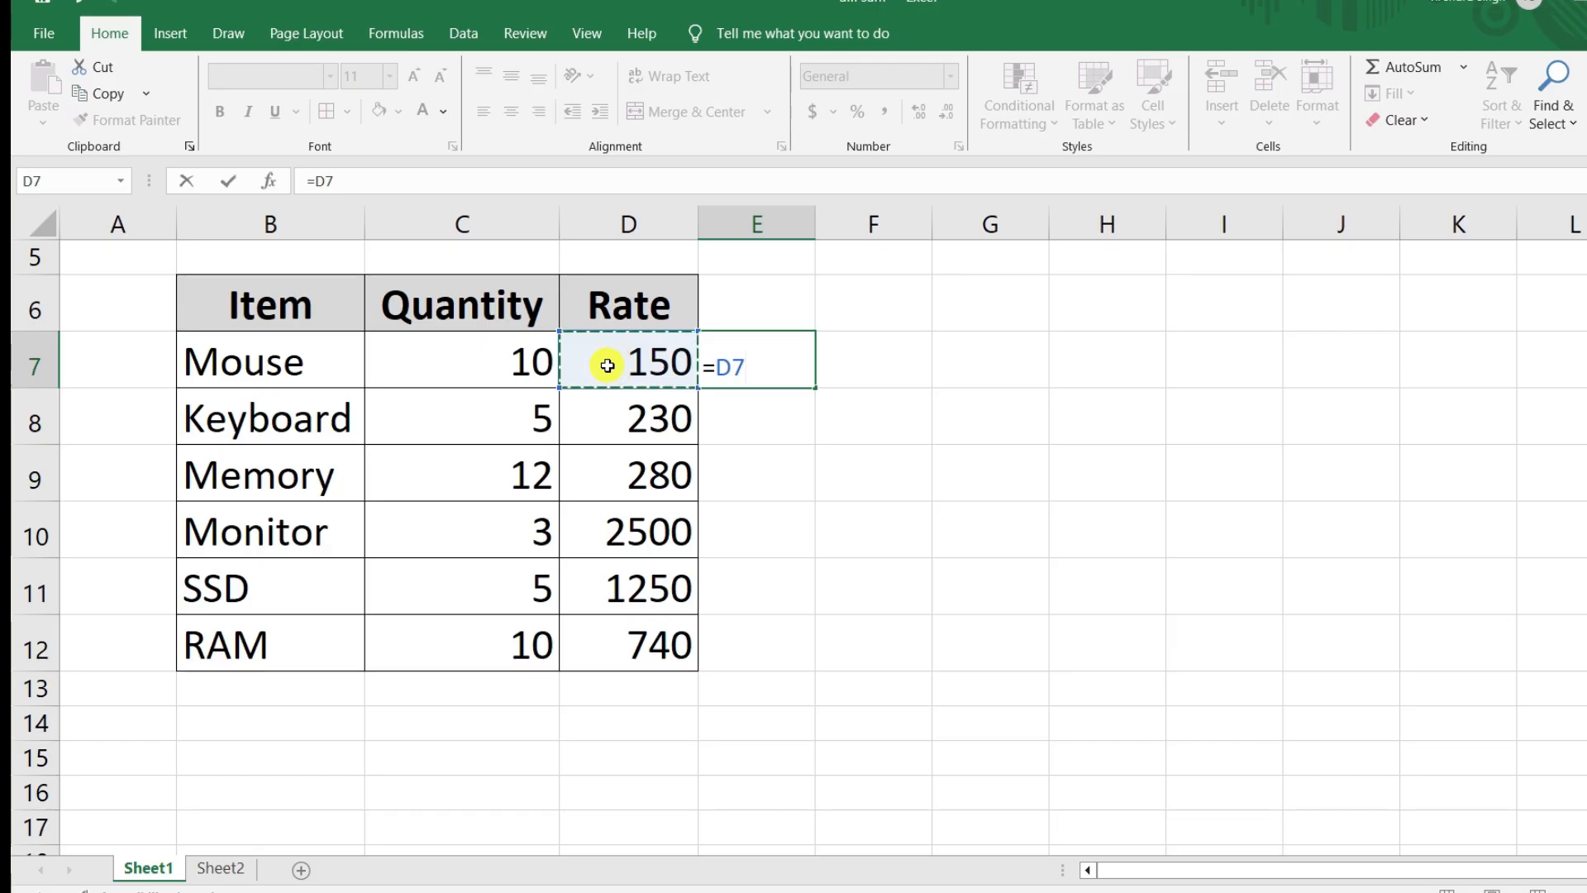
type("*")
left_click(508, 362)
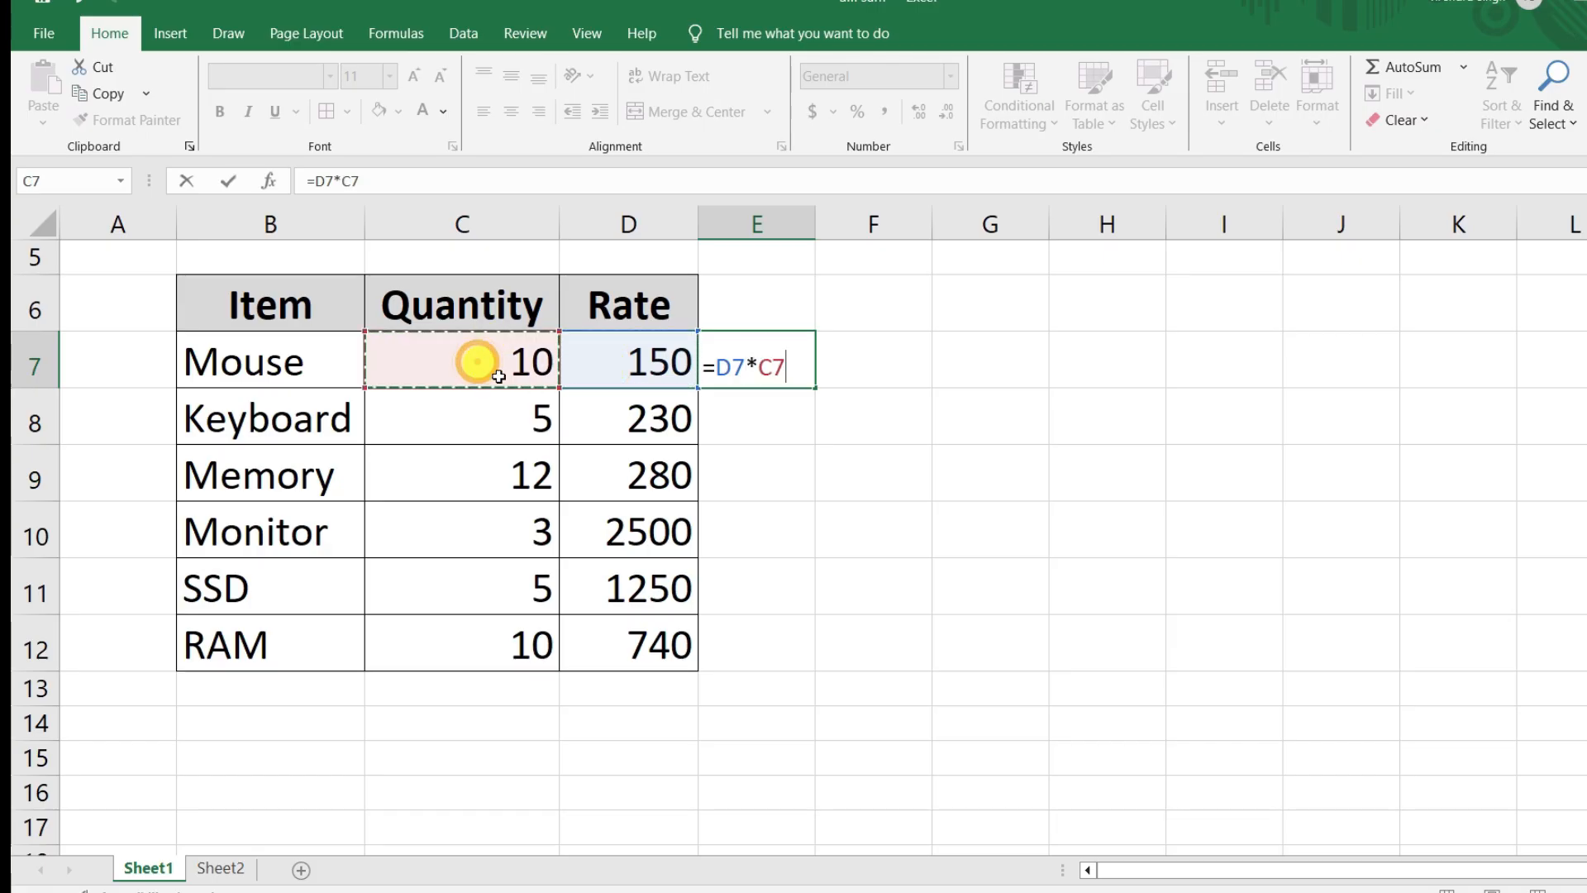
key("Return")
left_click(725, 356)
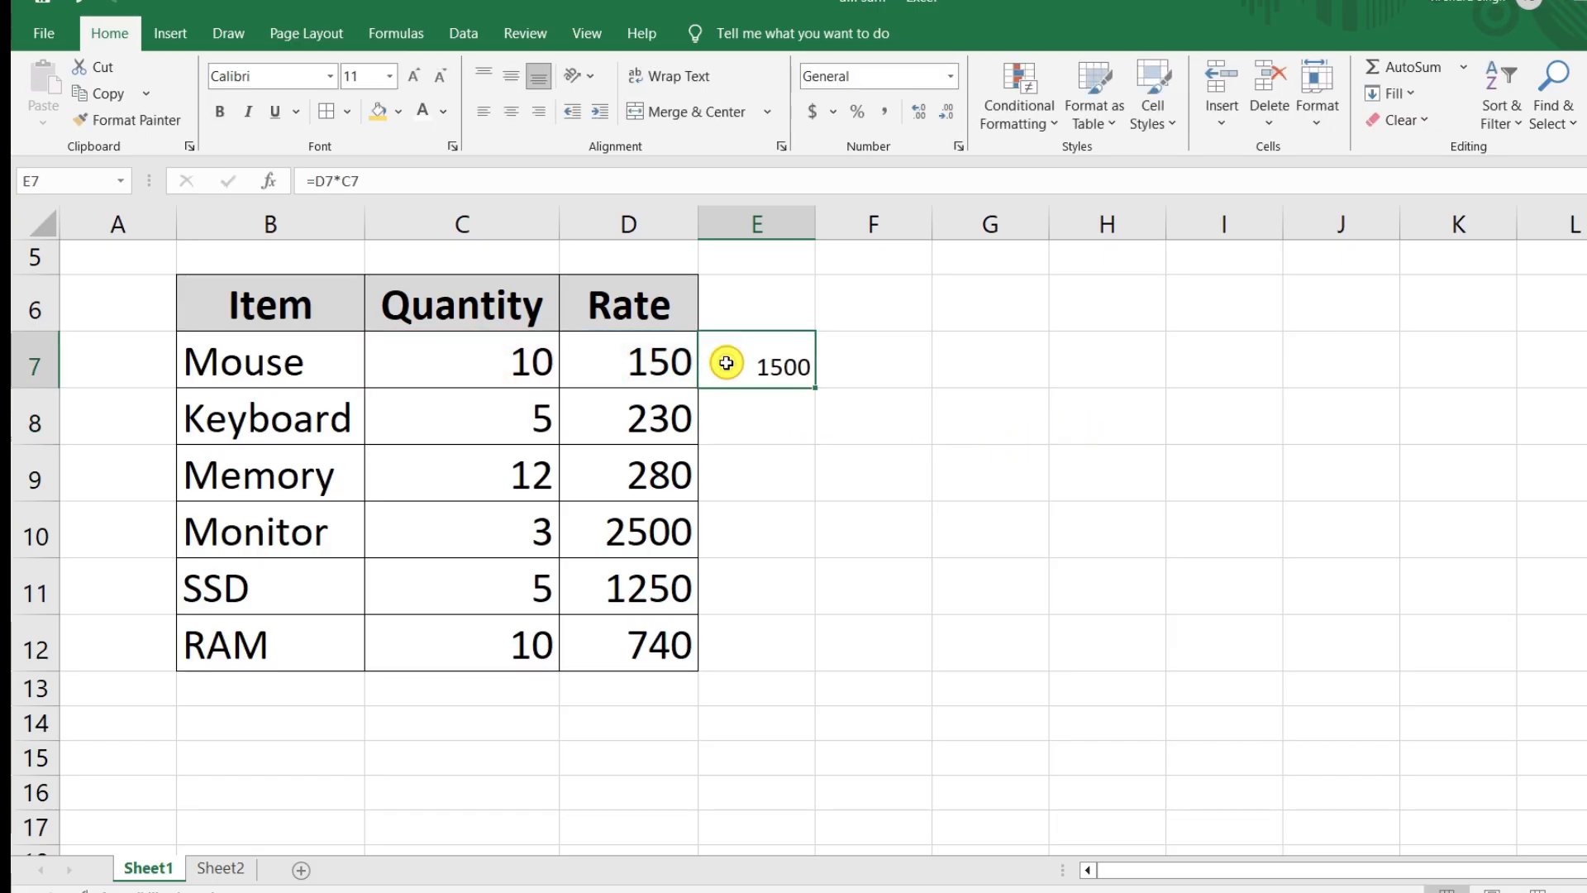
Set the font size of E7 to 18 and copy its formula down through E12
left_click(795, 376)
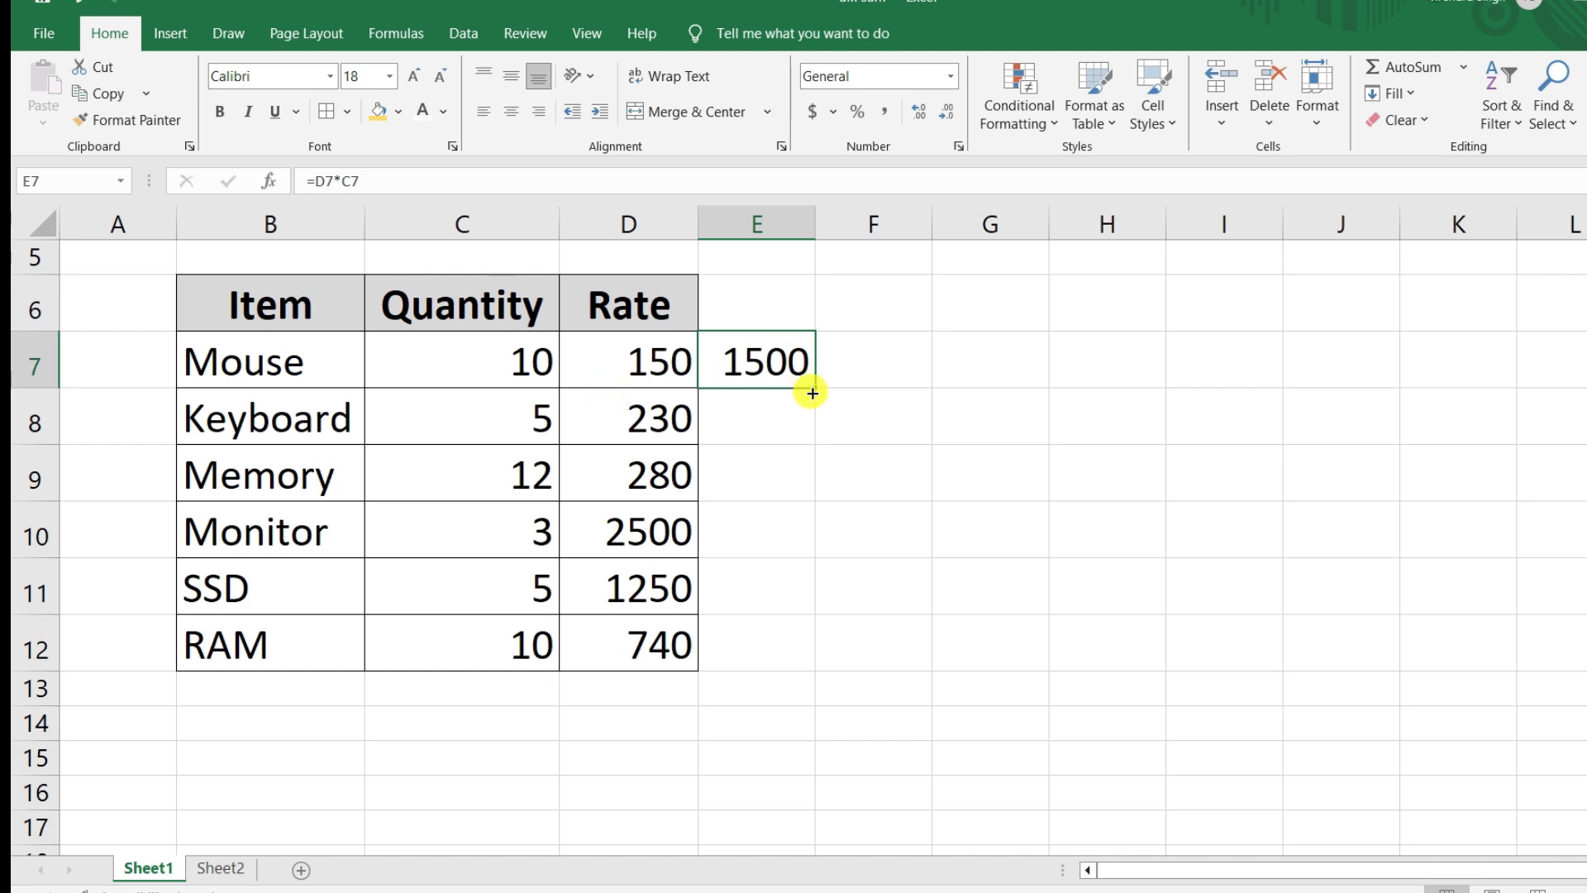
left_click_drag(815, 386, 811, 659)
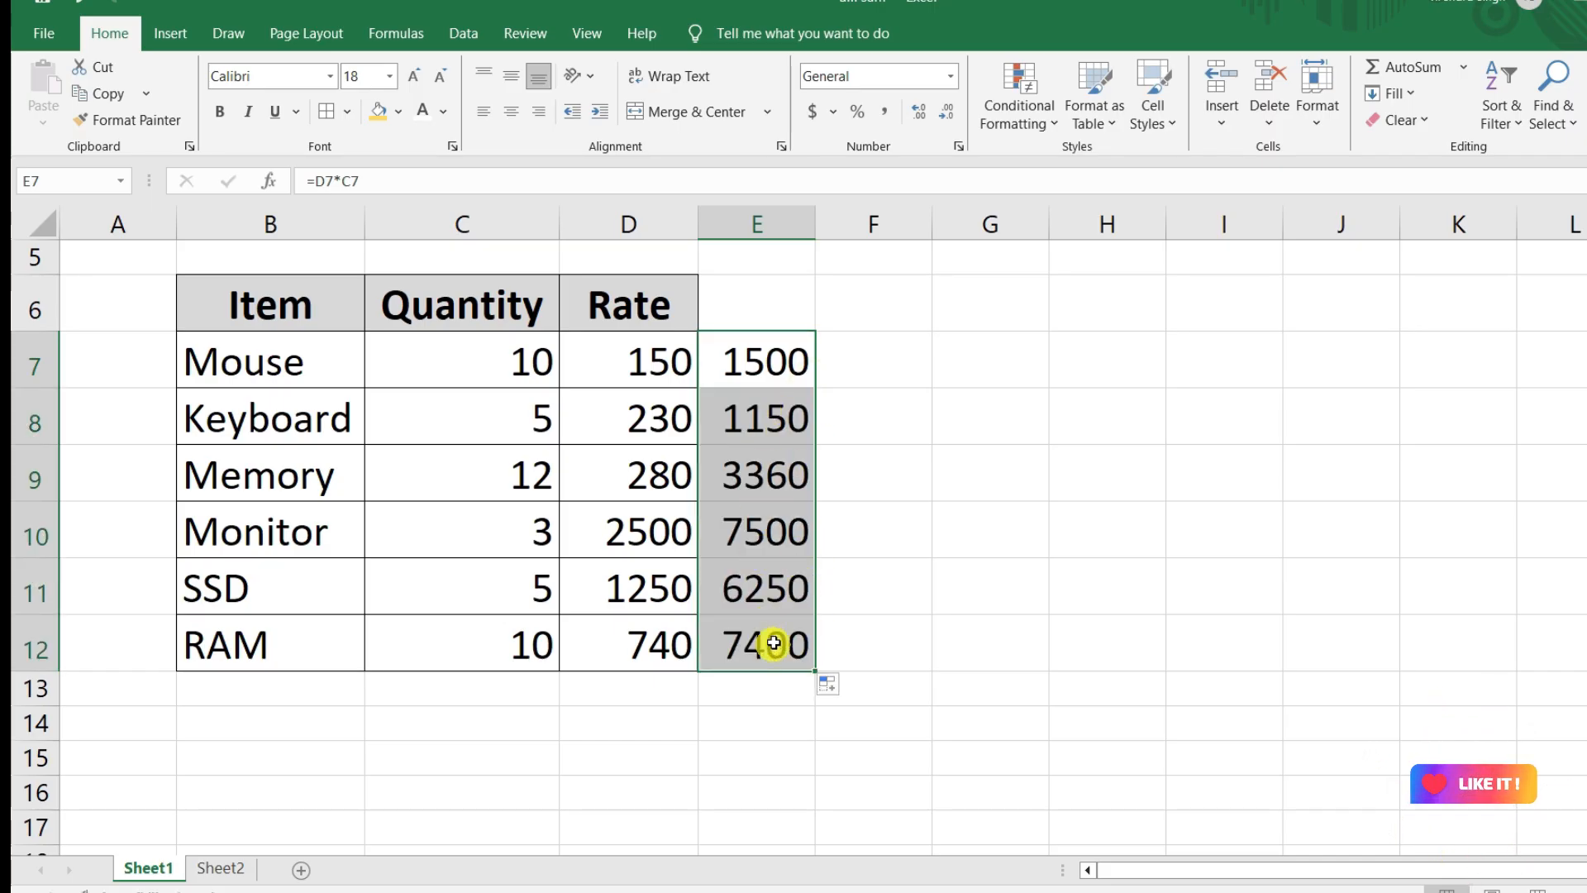
left_click(908, 512)
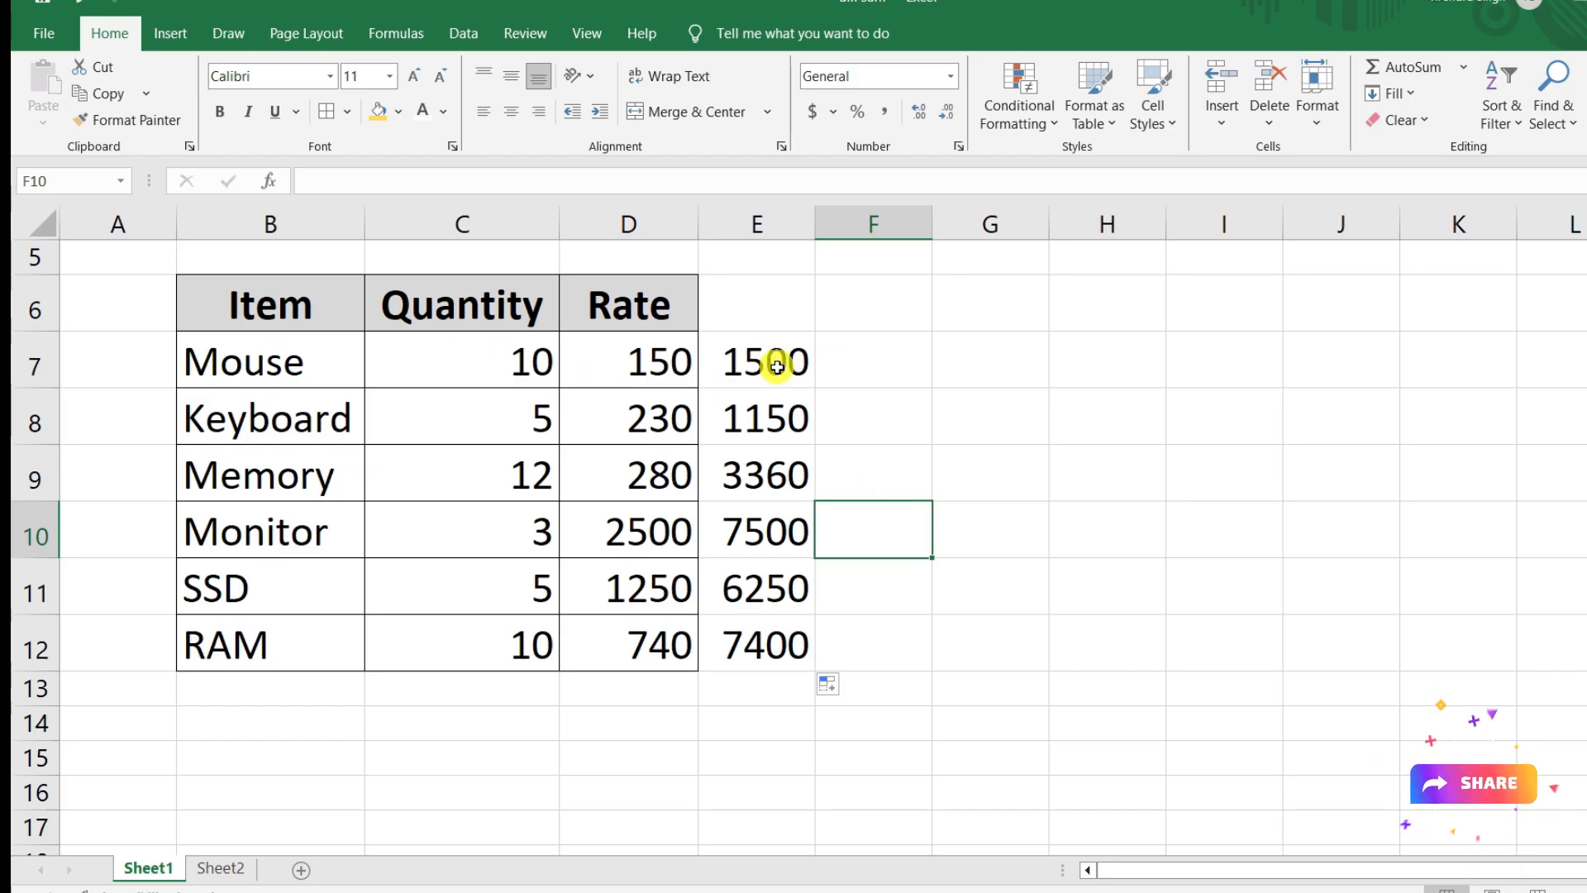
Total the row amounts by entering =SUM(E7:E12) in E13
left_click_drag(756, 360, 765, 641)
left_click(756, 686)
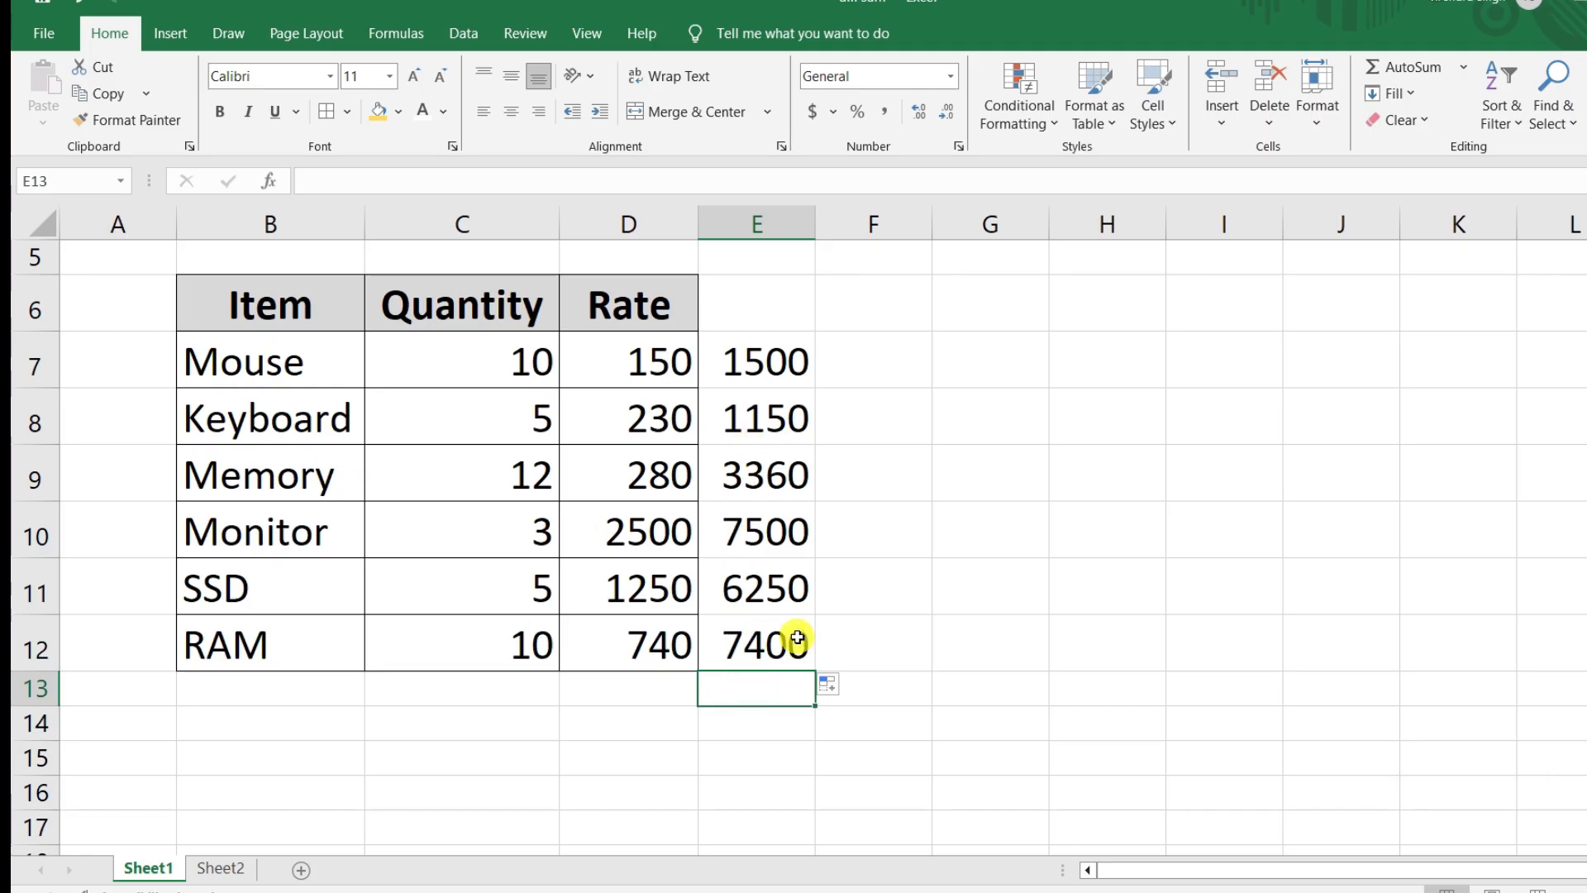
double_click(760, 694)
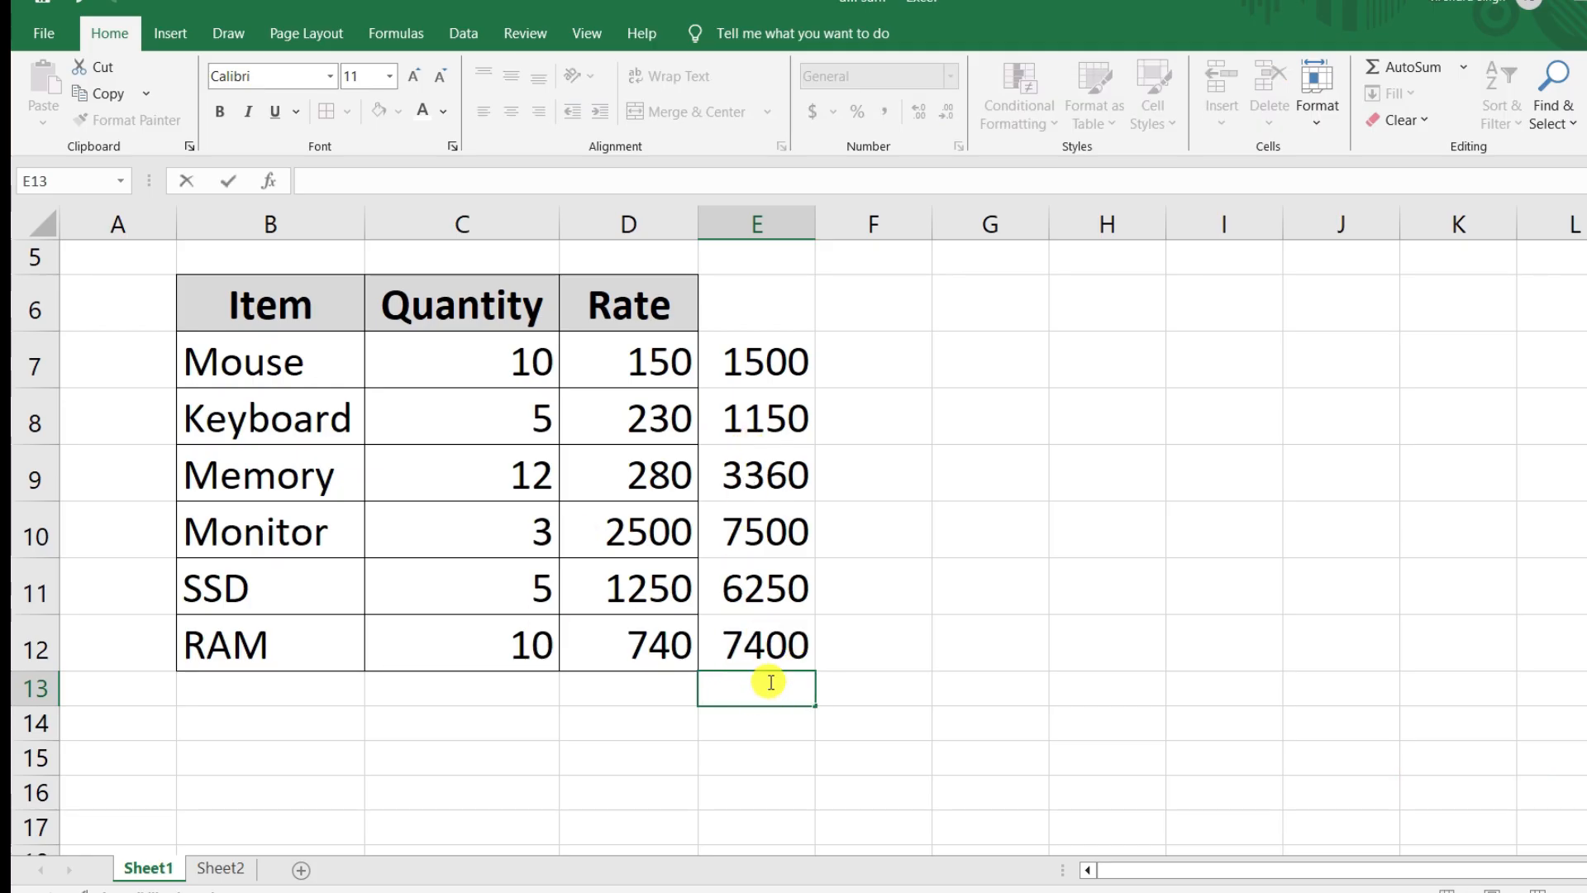
type("=")
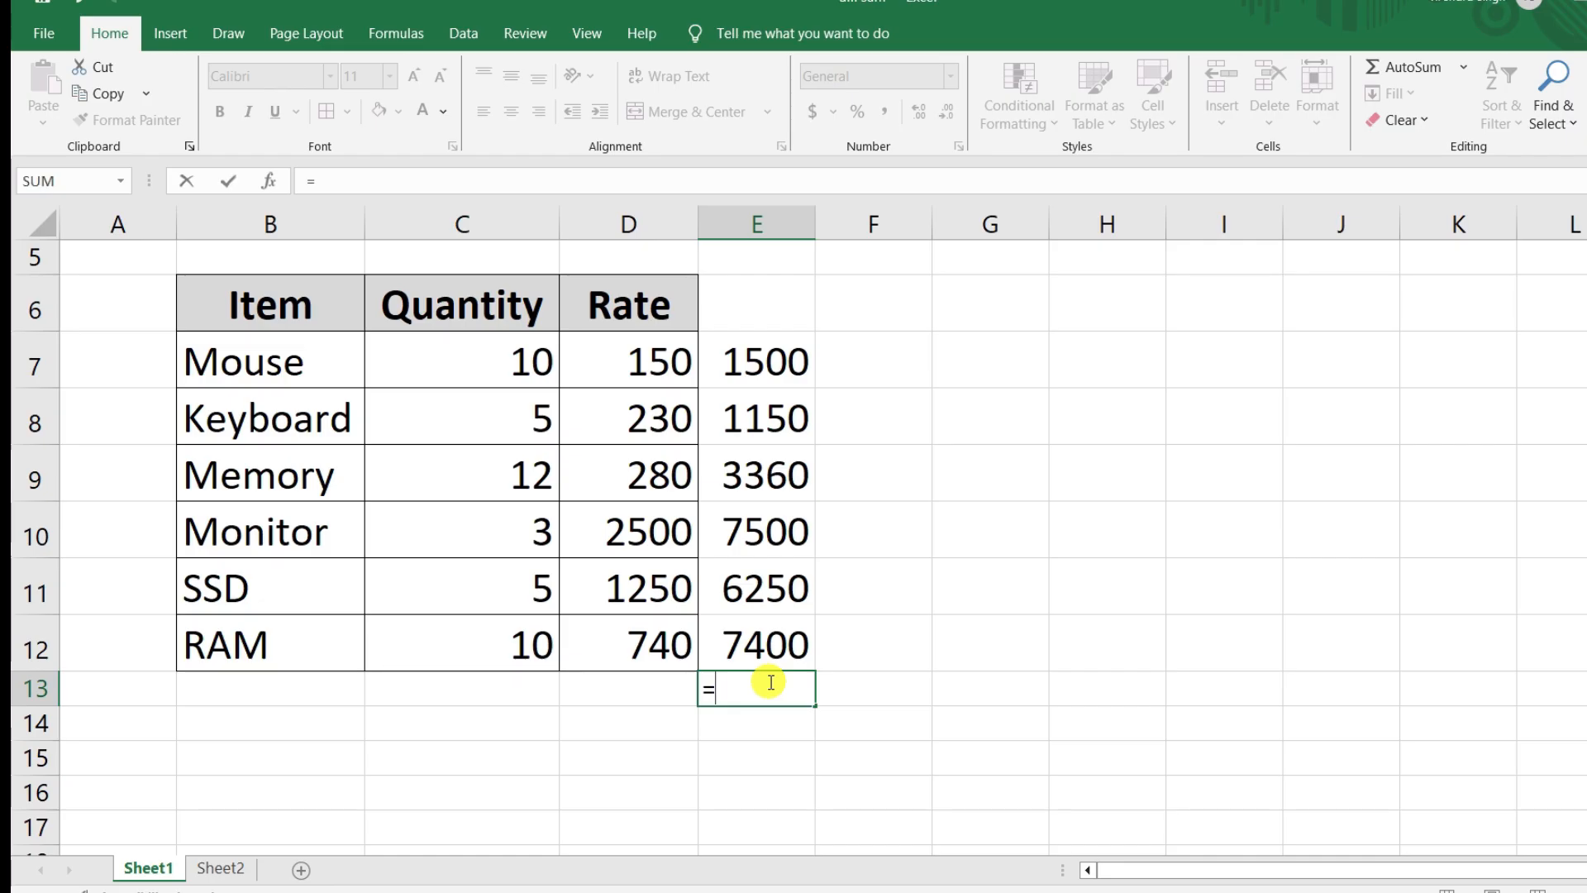
type("sum")
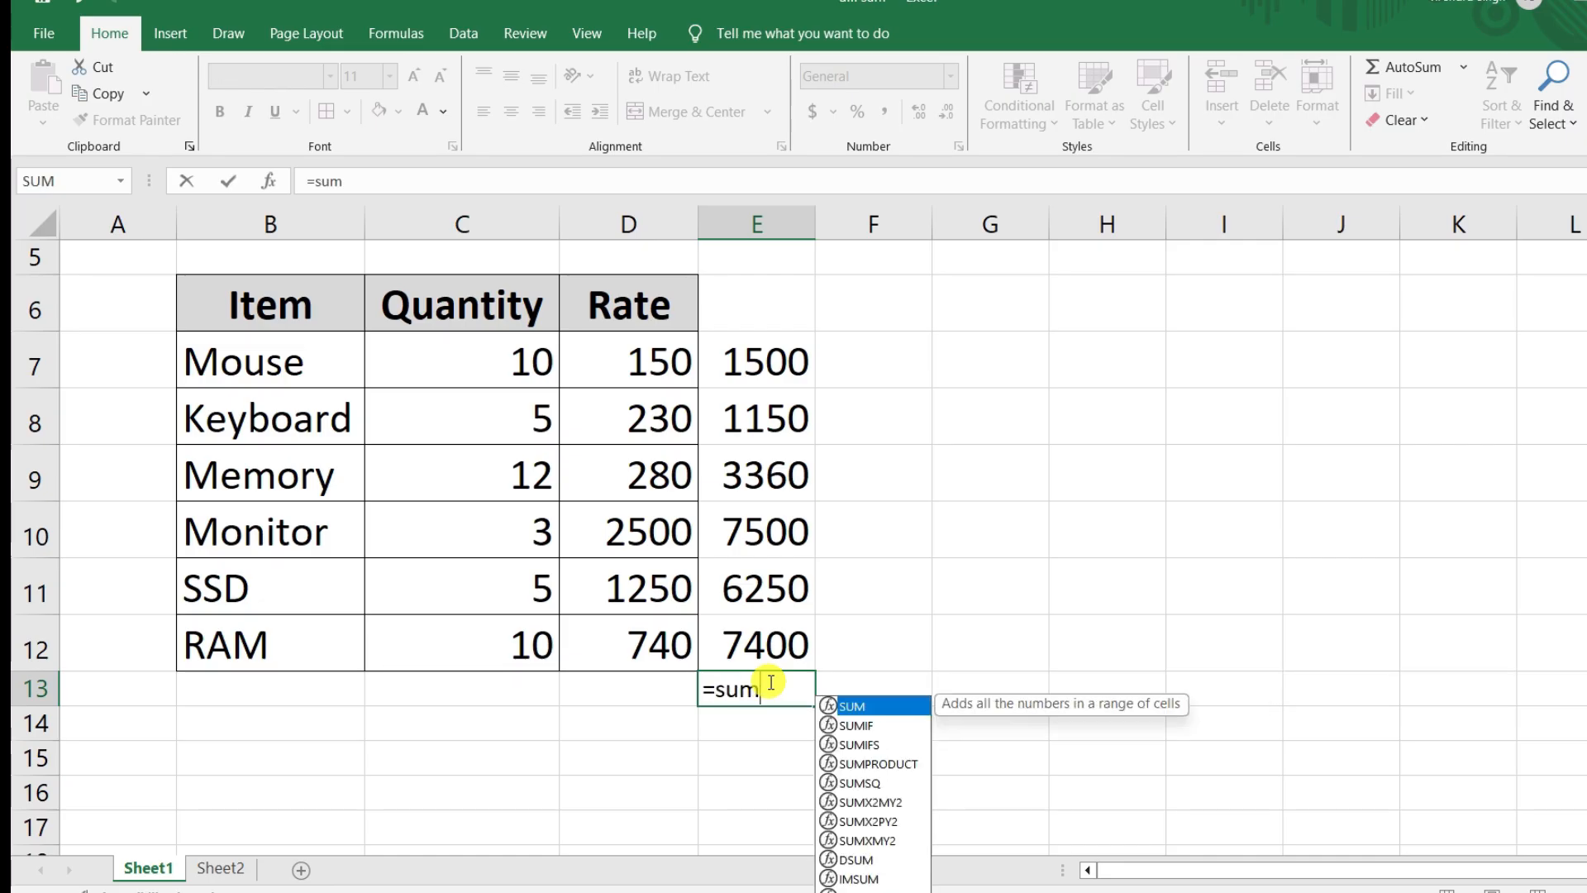
key("Tab")
left_click_drag(762, 361, 760, 636)
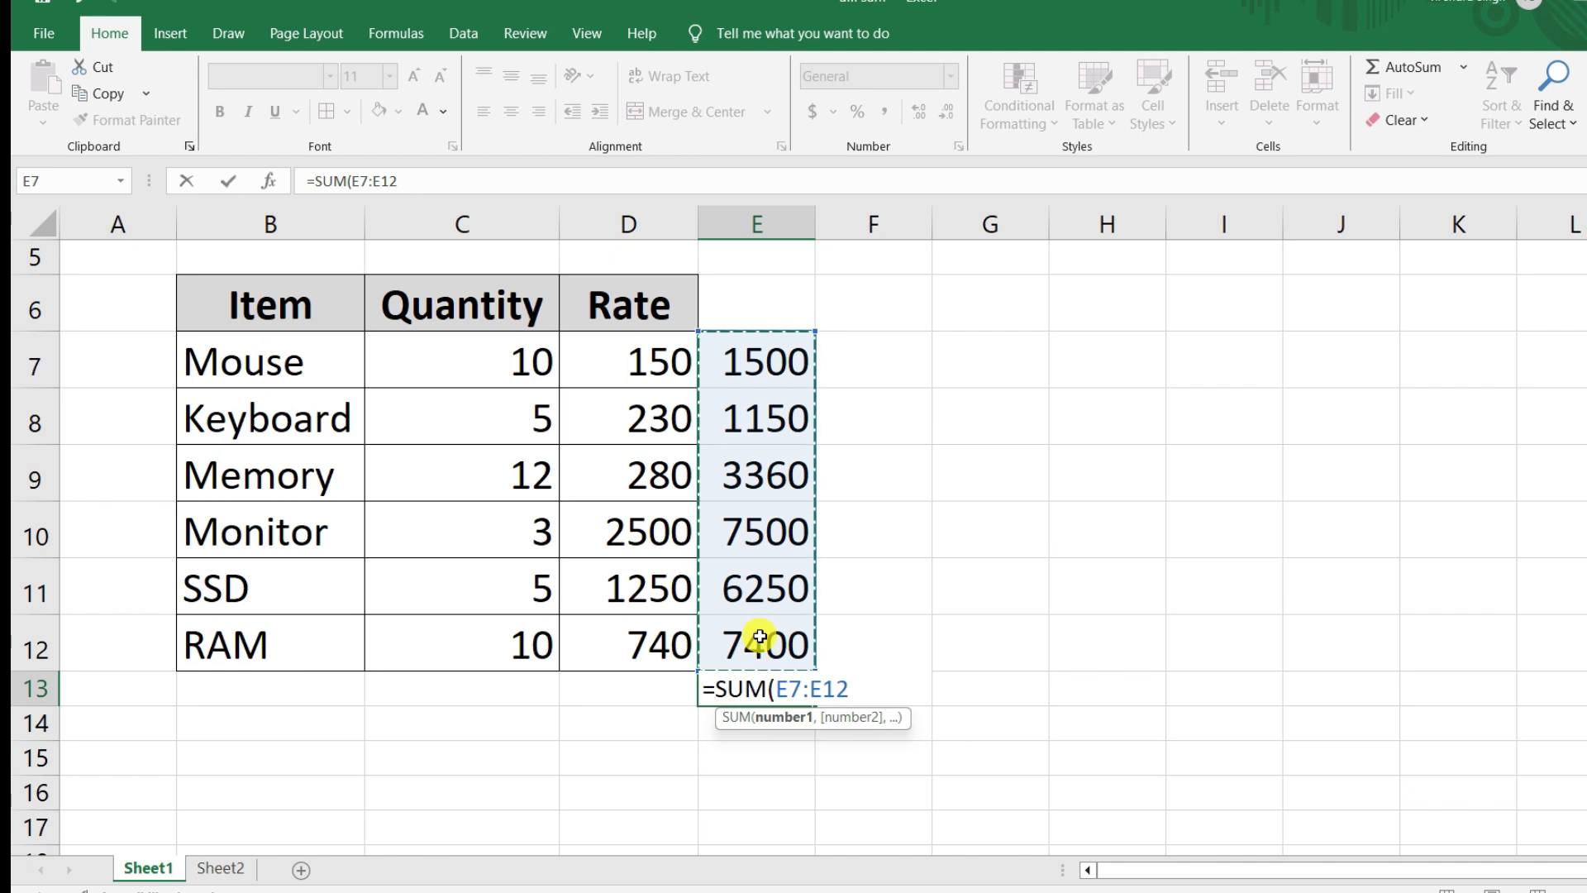
key("Return")
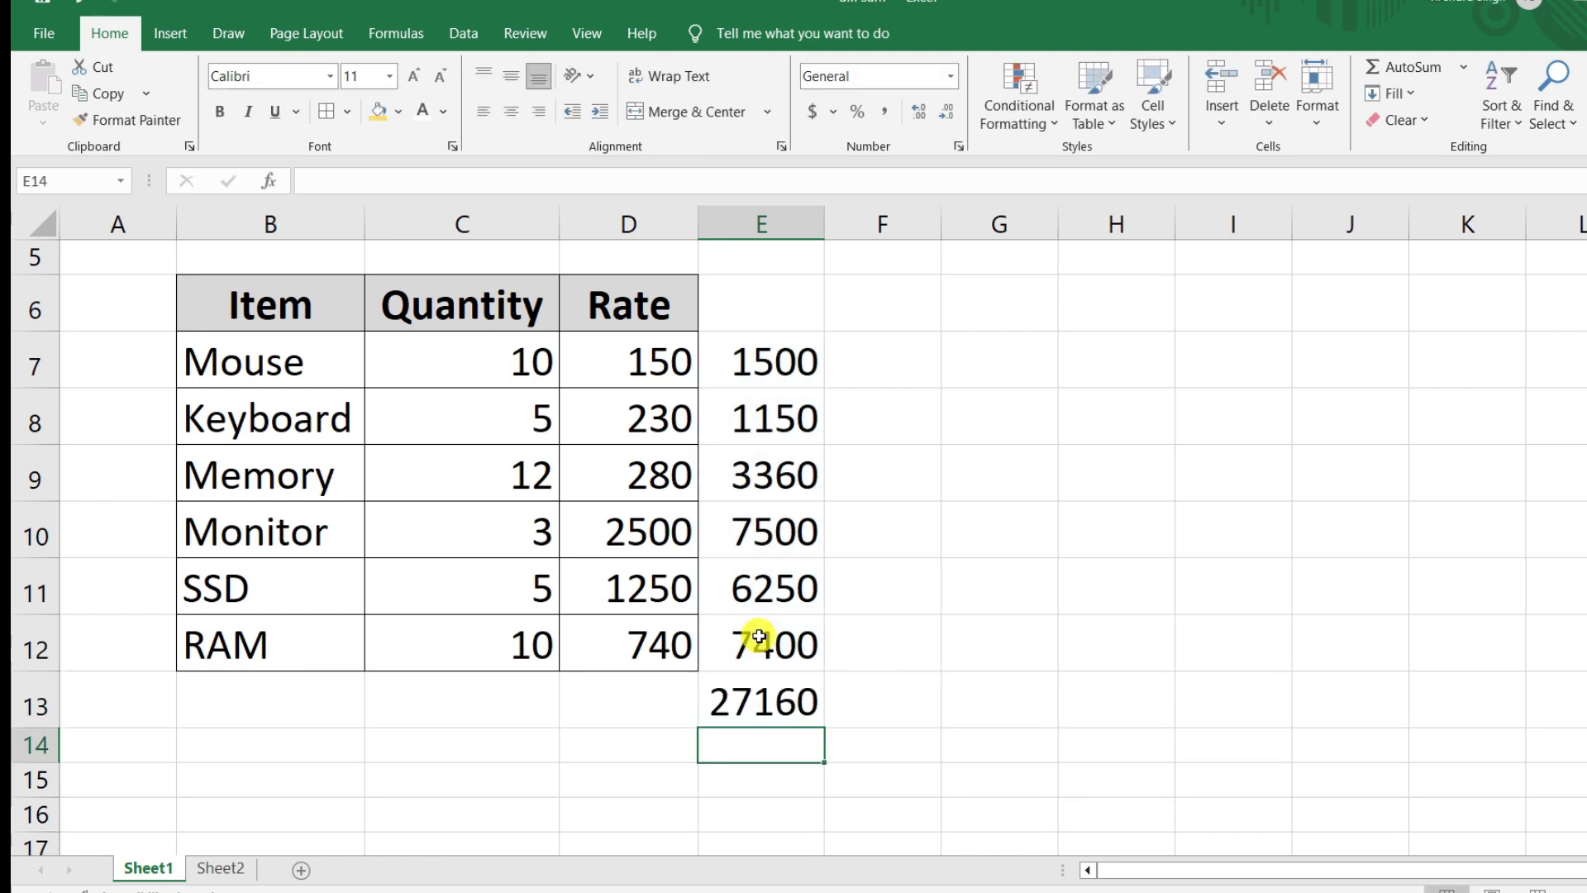
left_click(719, 699)
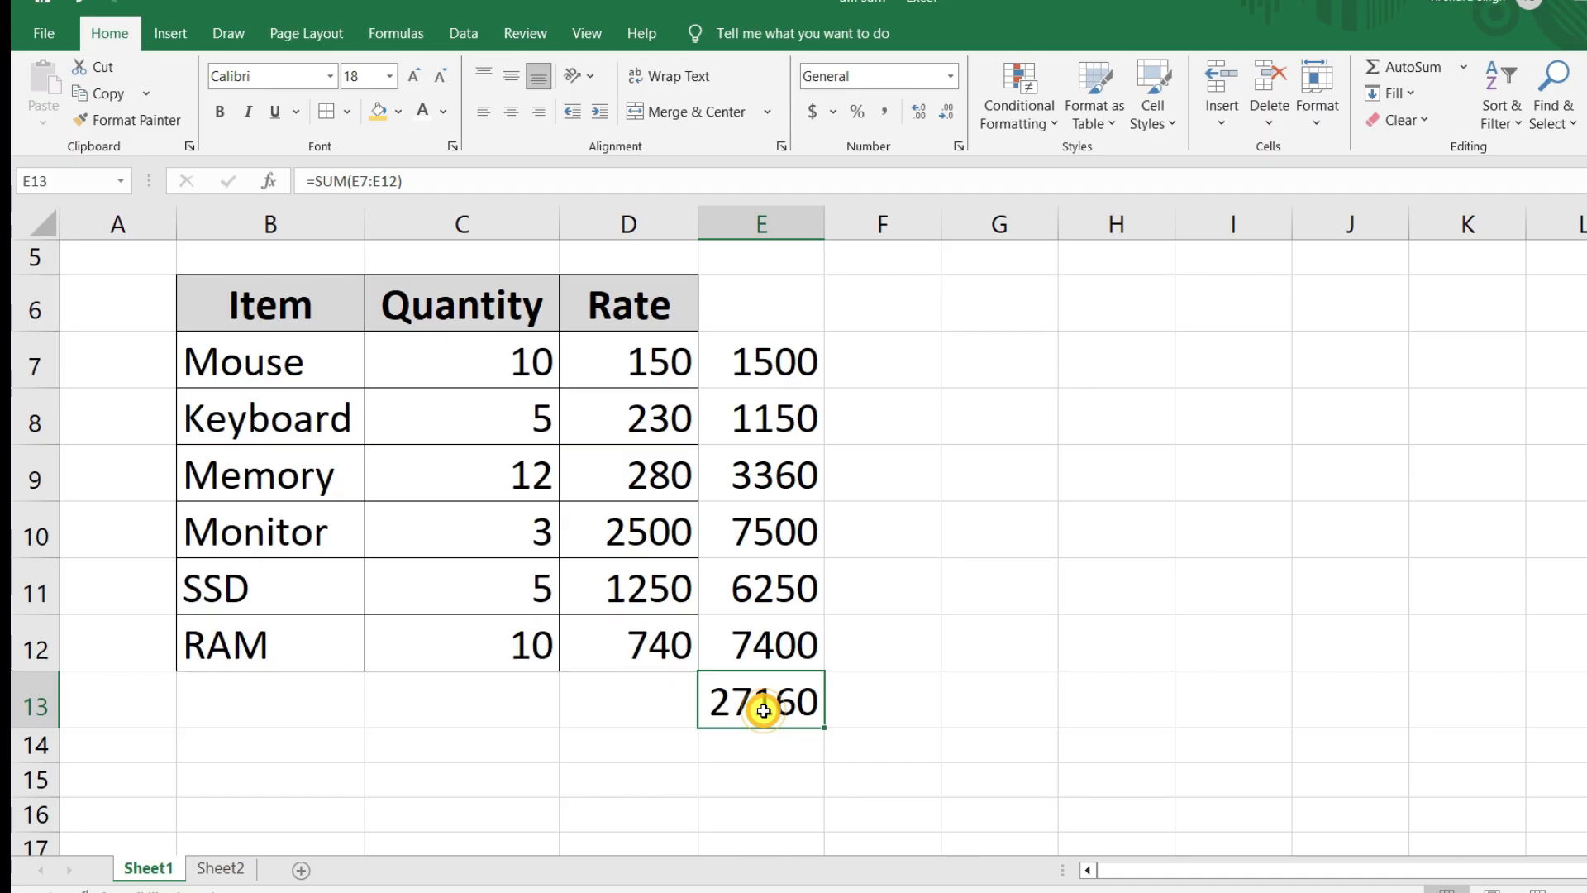
Total quantity times rate for all items by entering =SUMPRODUCT(C7:C12,D7:D12) in D13
left_click(631, 699)
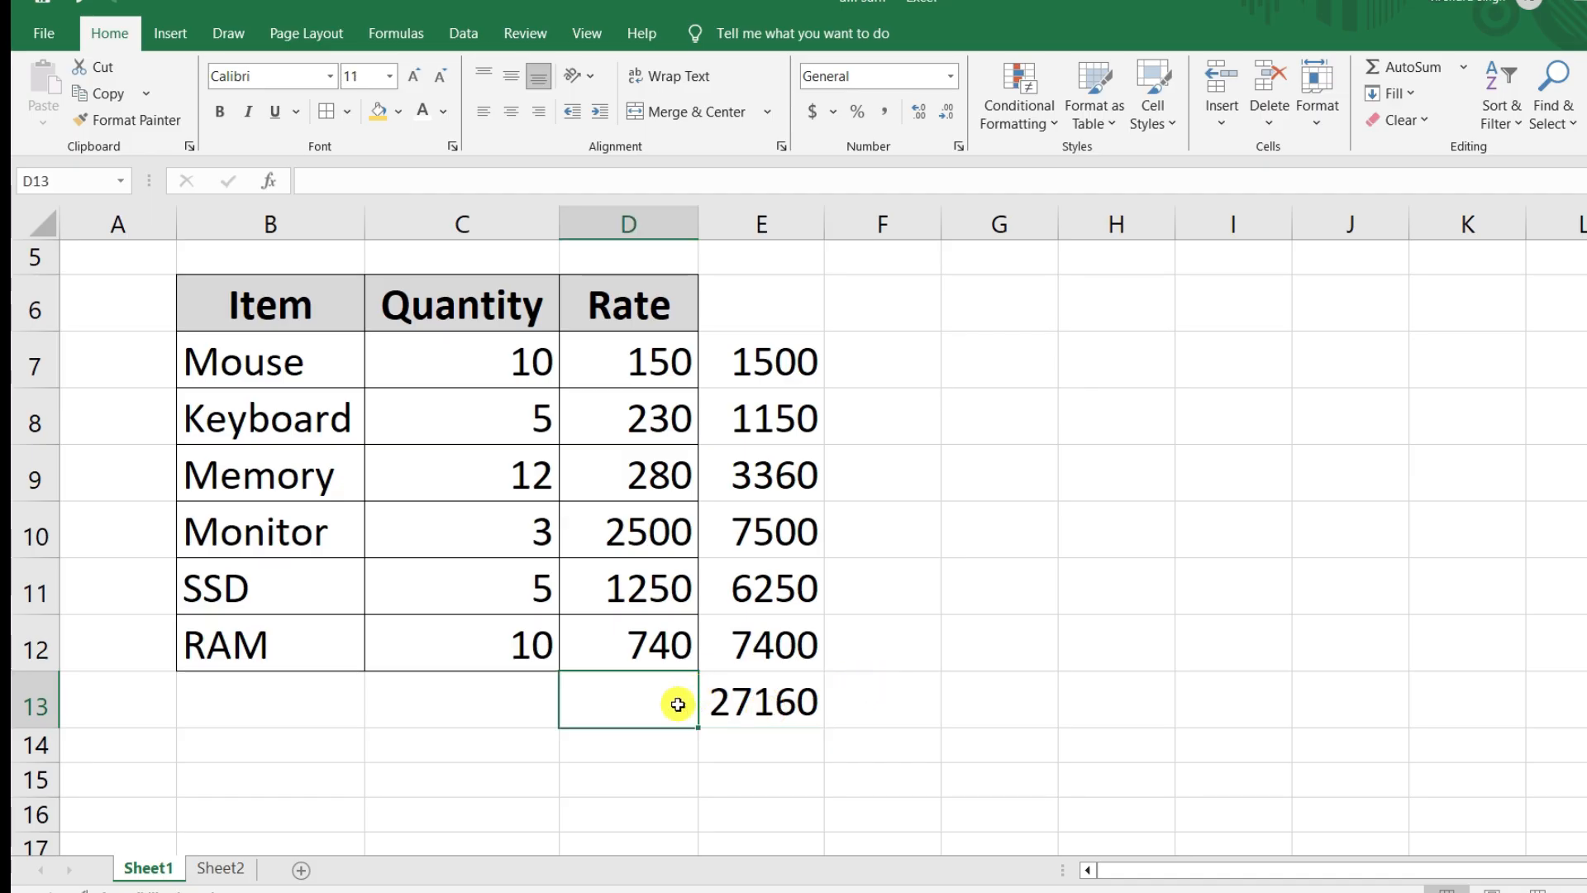
left_click(1116, 588)
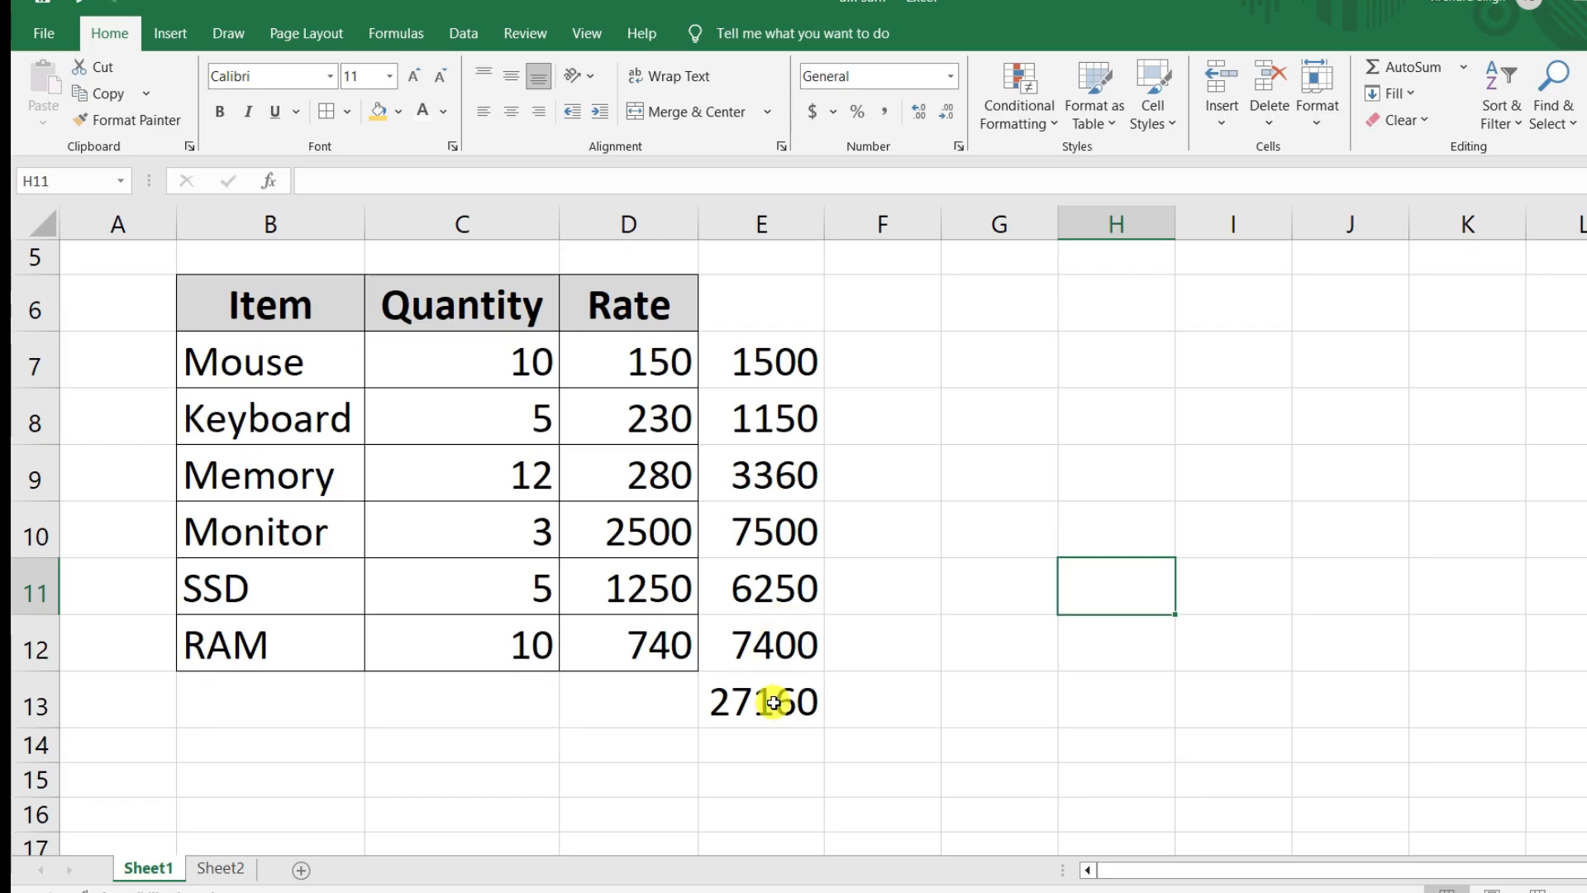
left_click(614, 707)
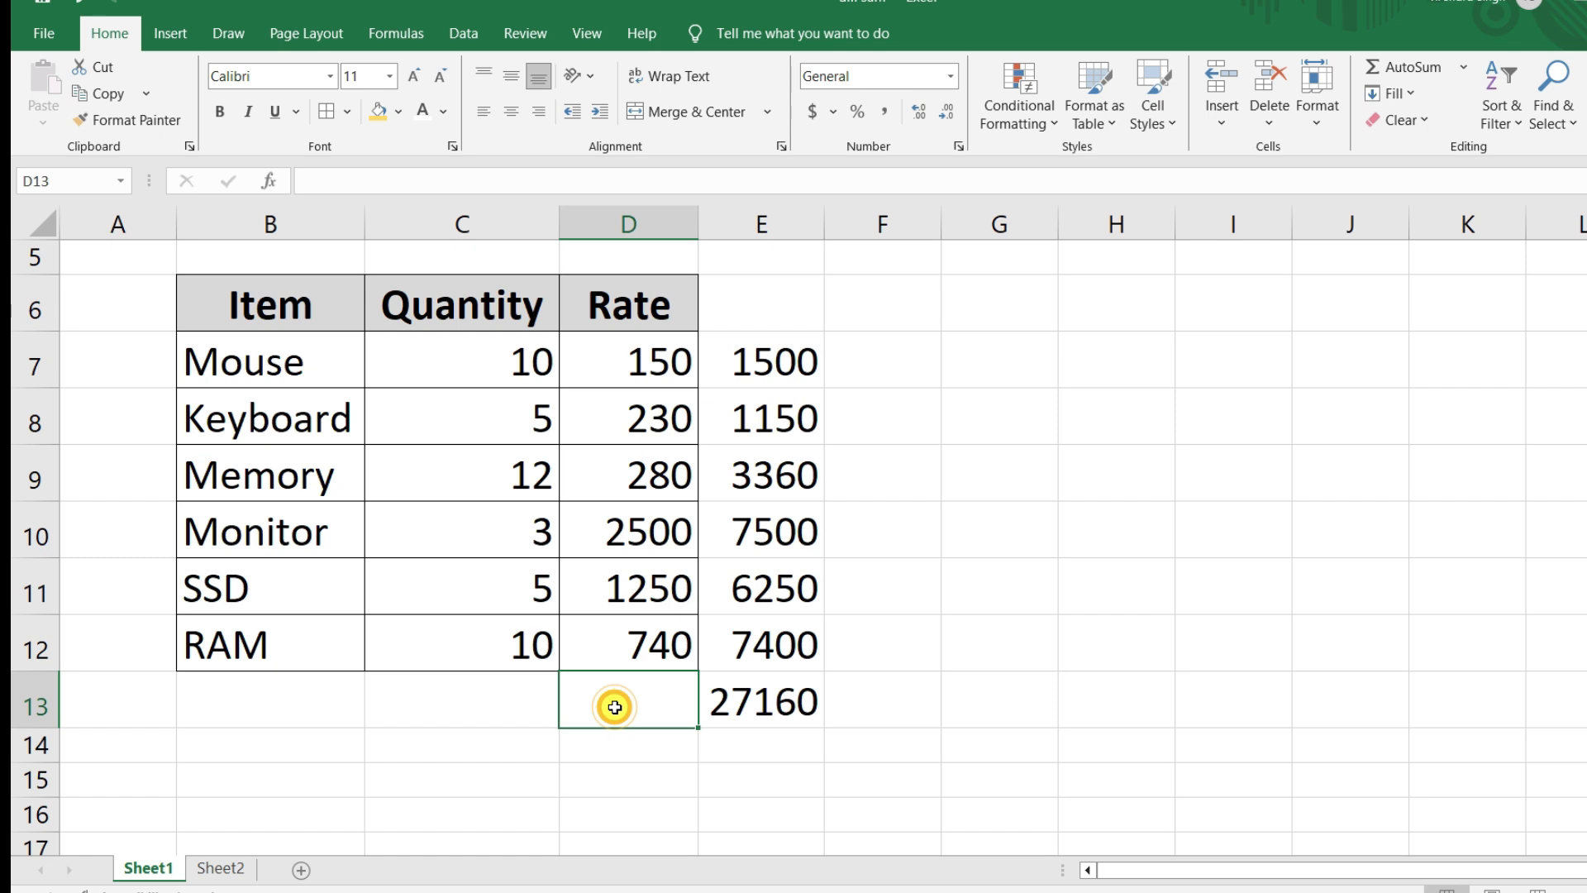
type("=")
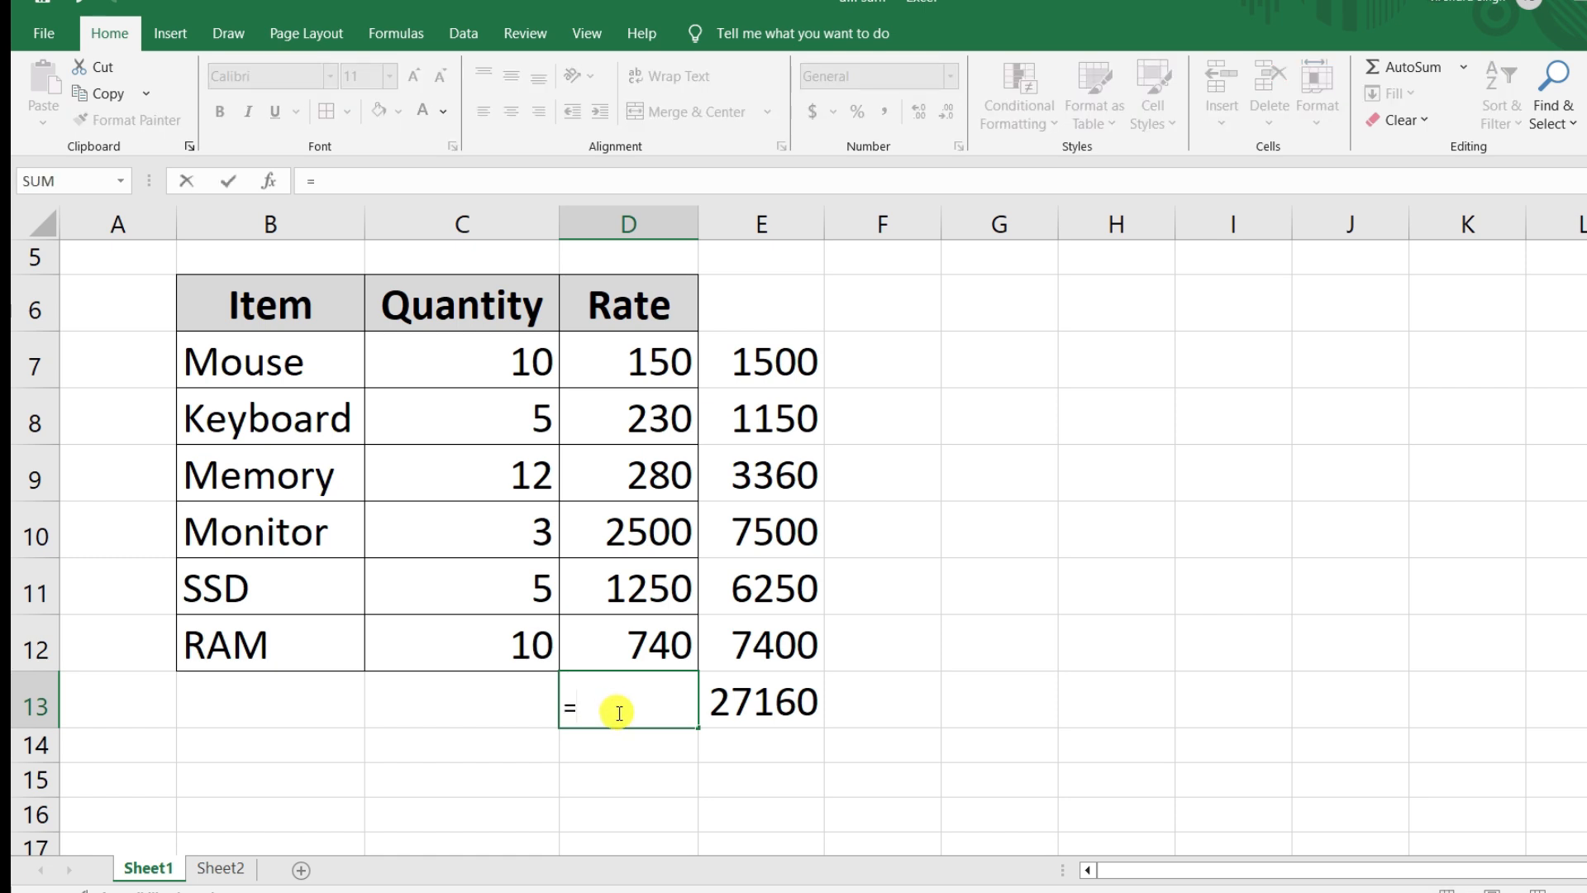
type("sump")
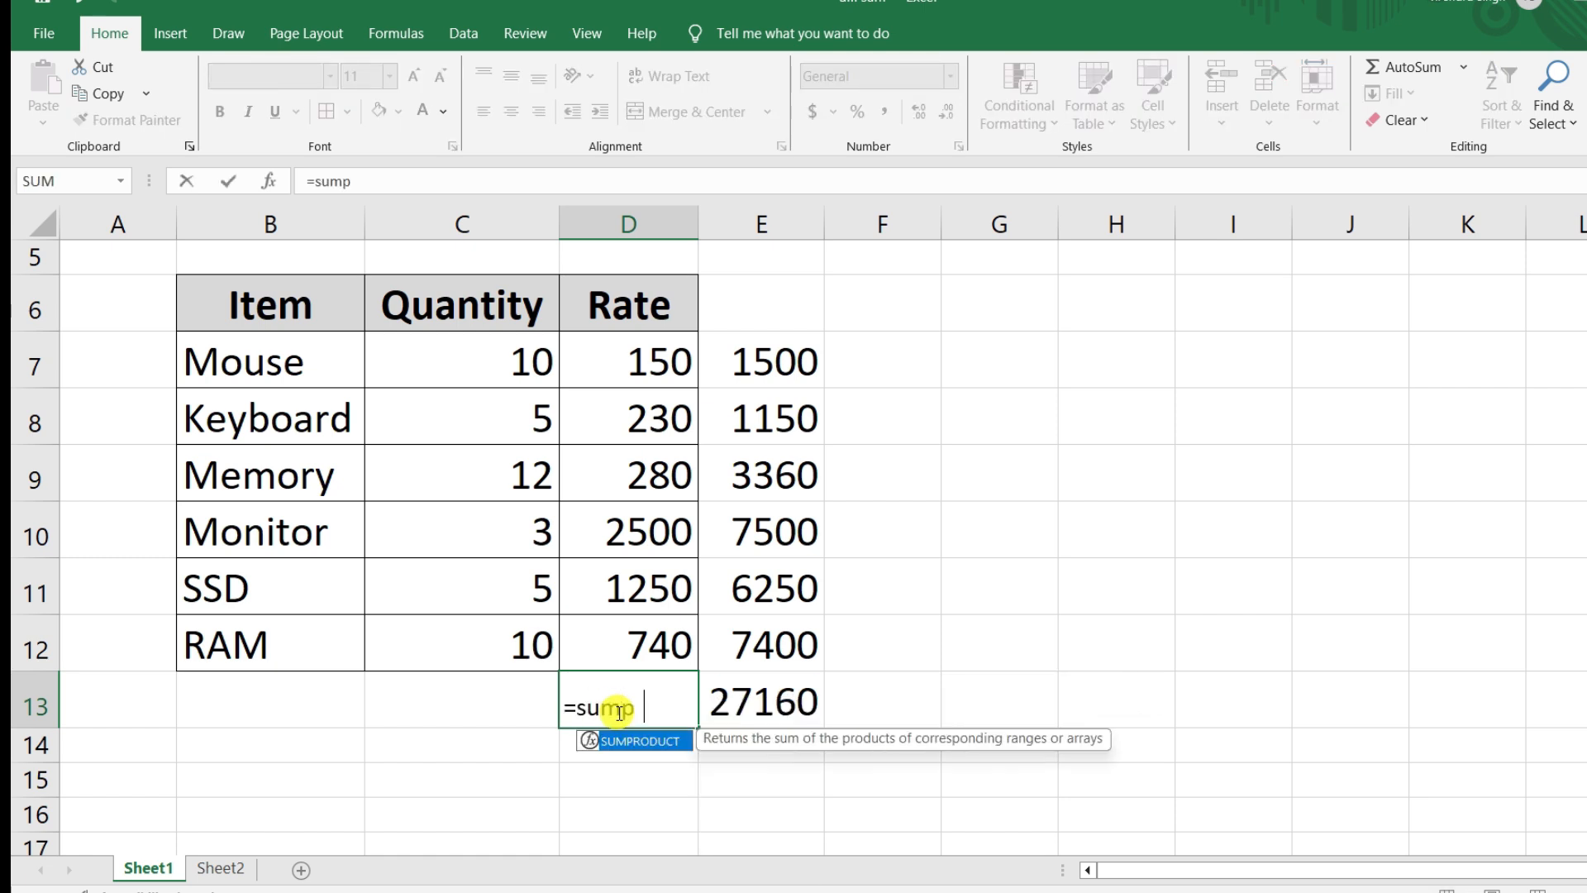
key("Tab")
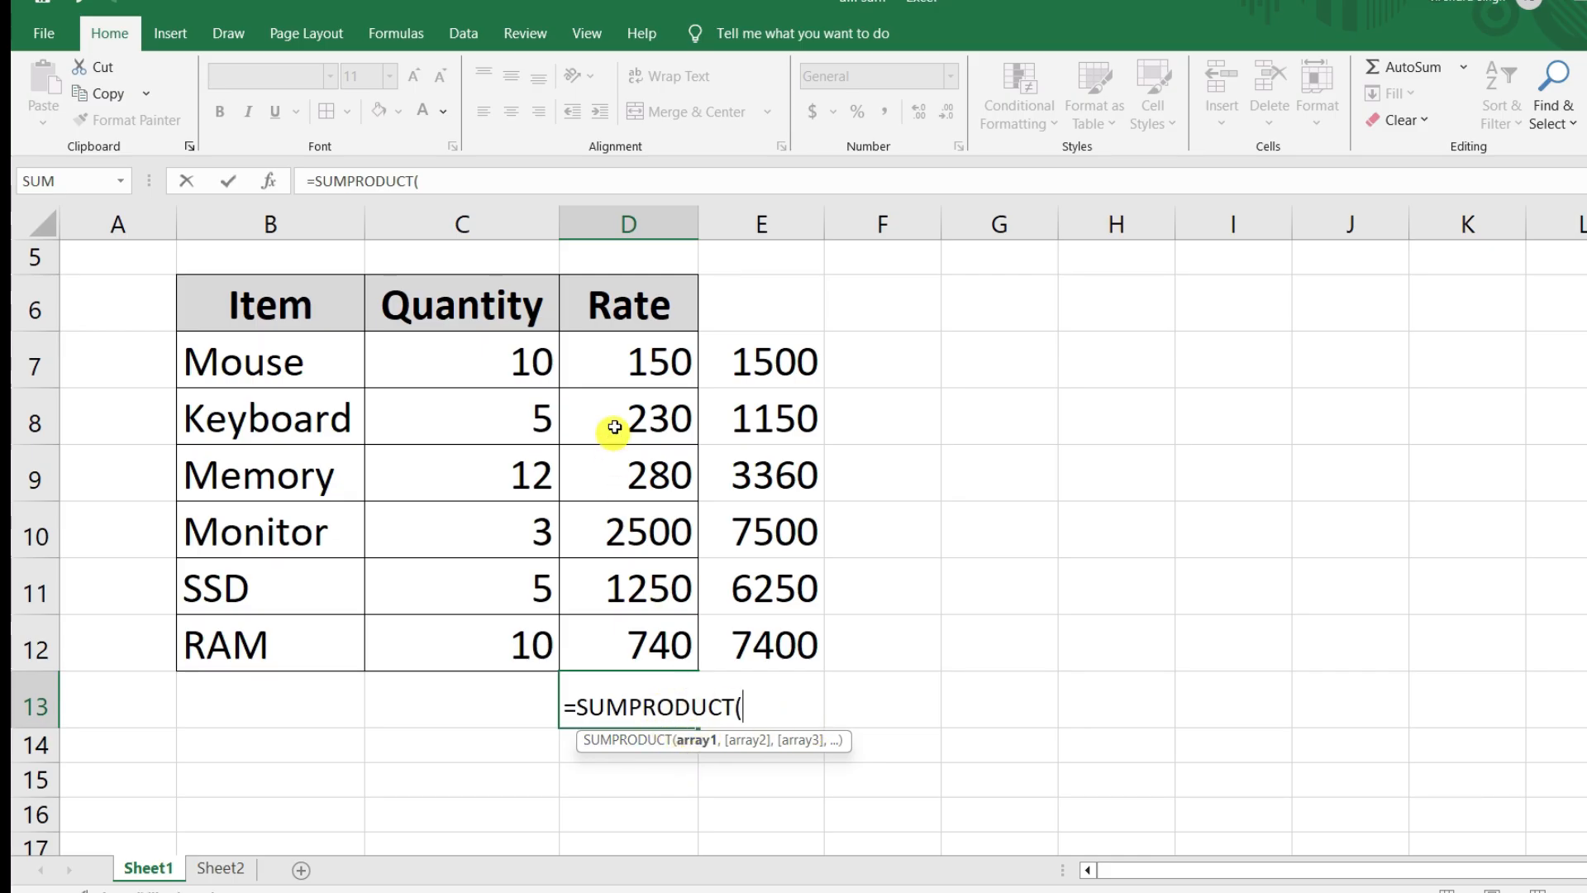
left_click_drag(495, 360, 494, 636)
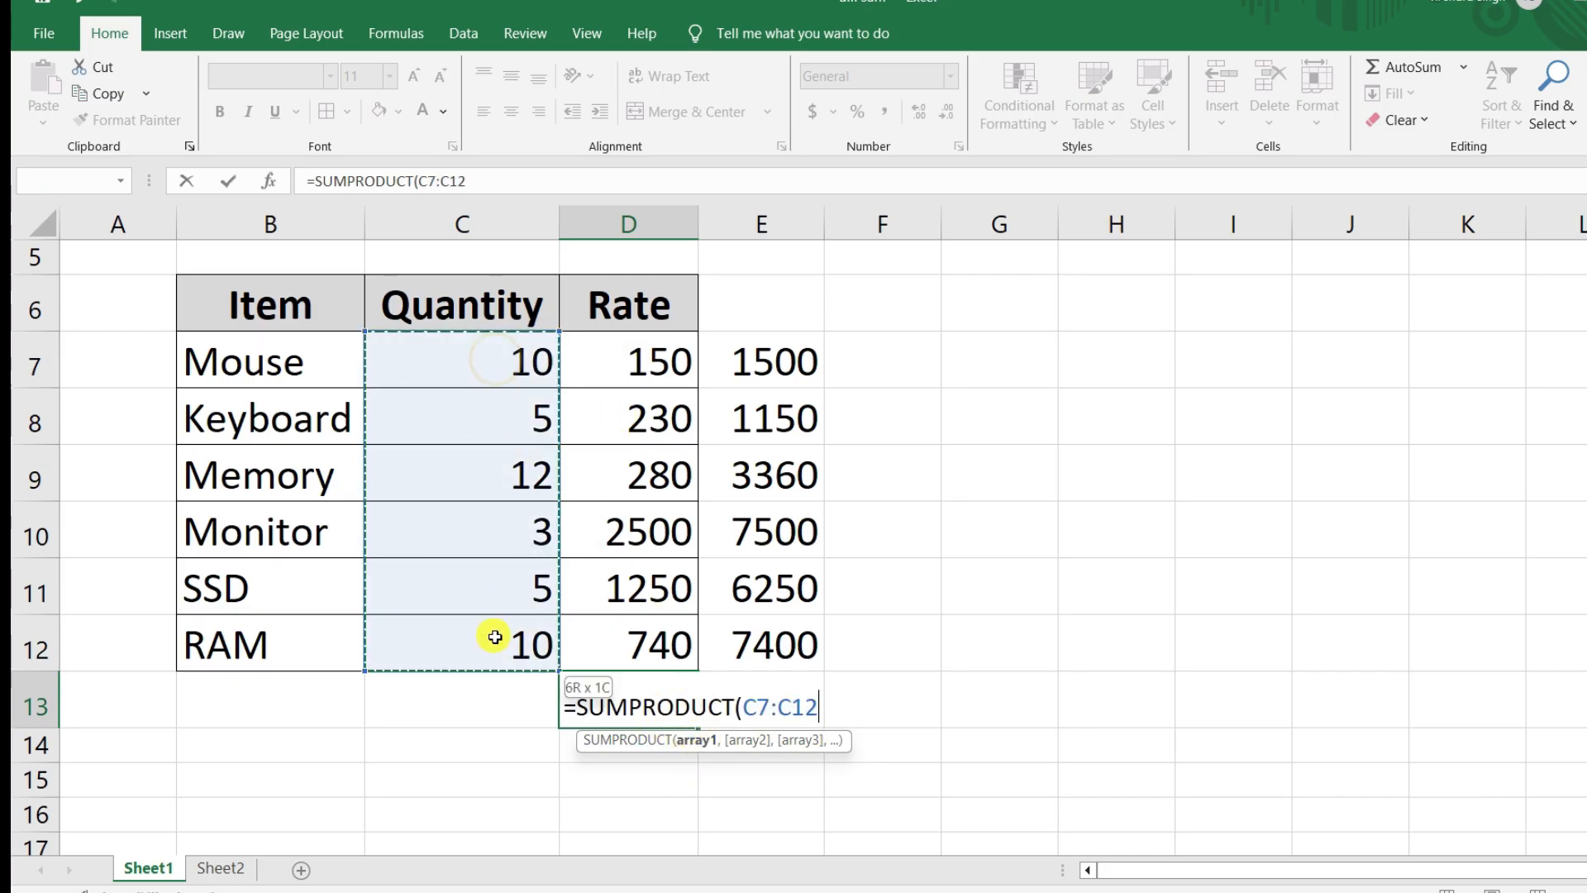
type(",")
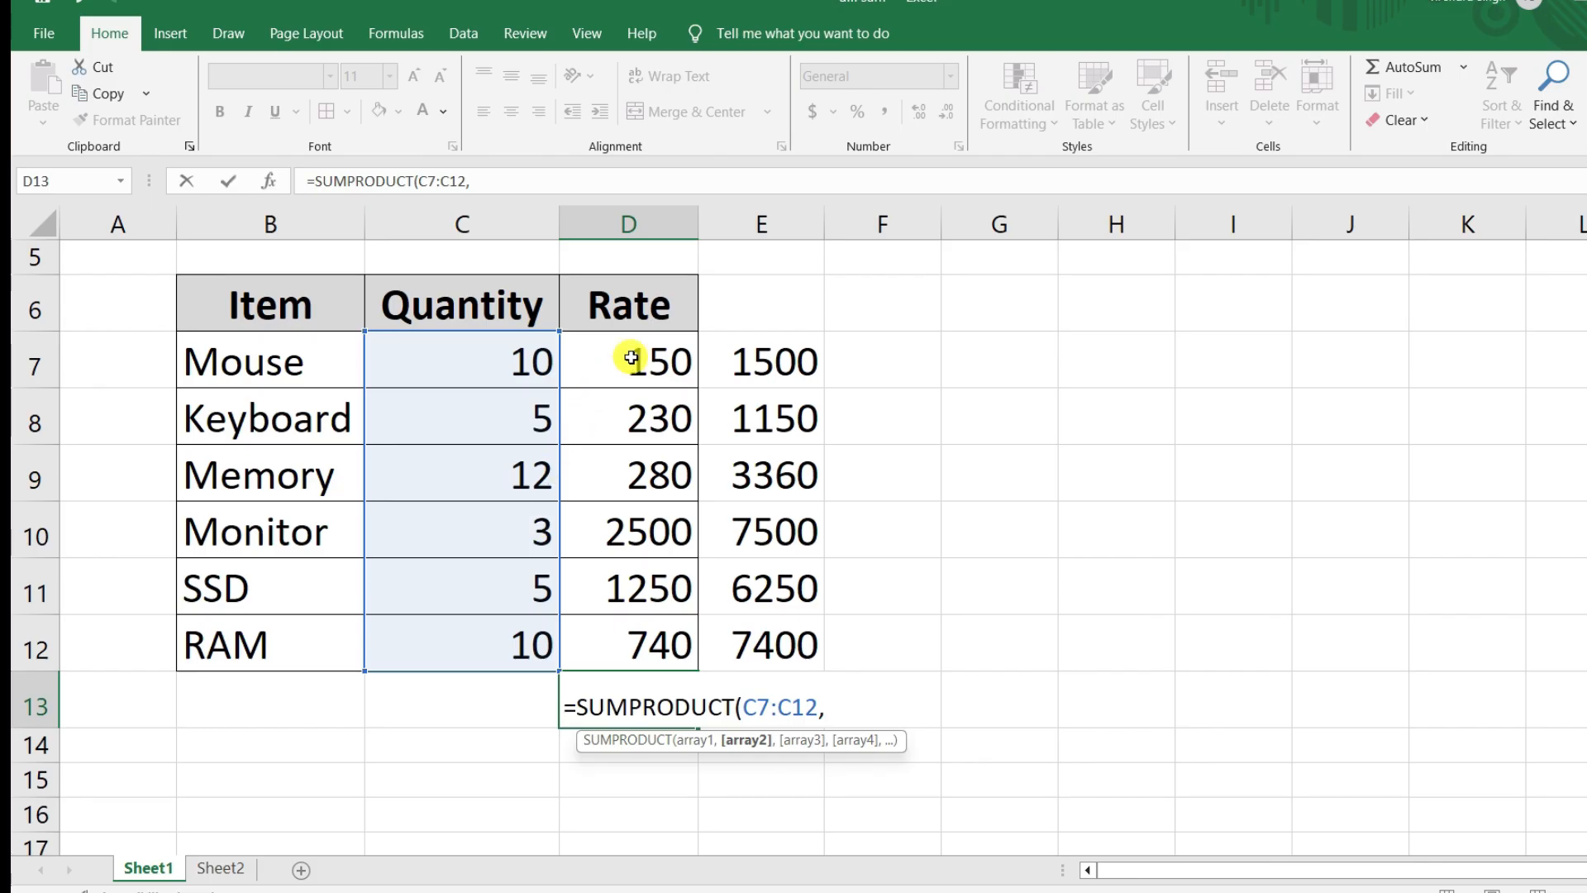
left_click_drag(628, 359, 613, 620)
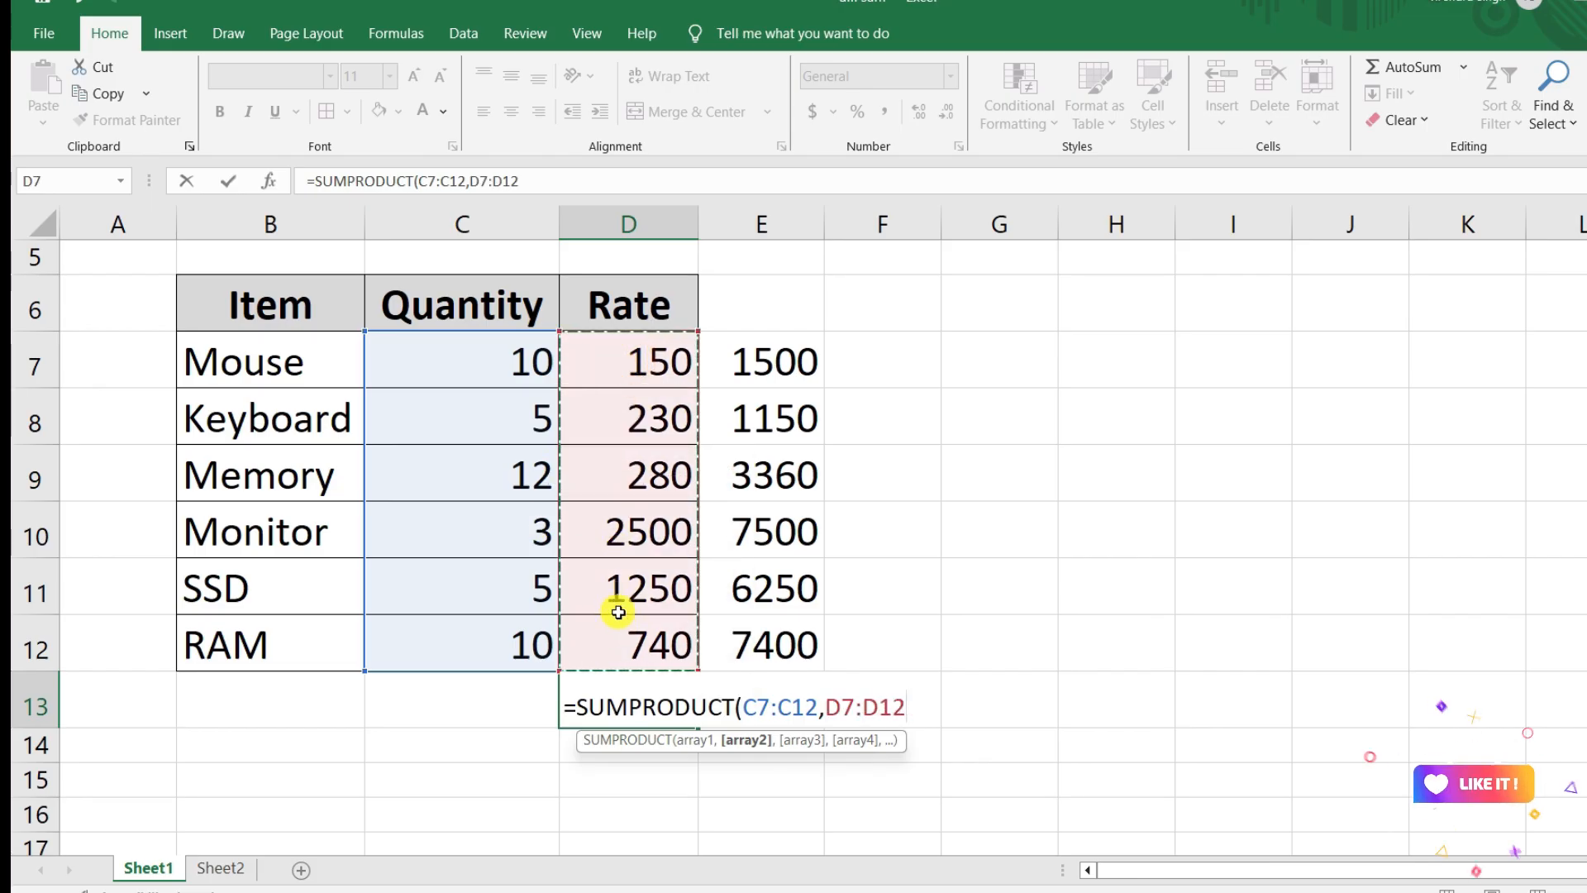
type(")")
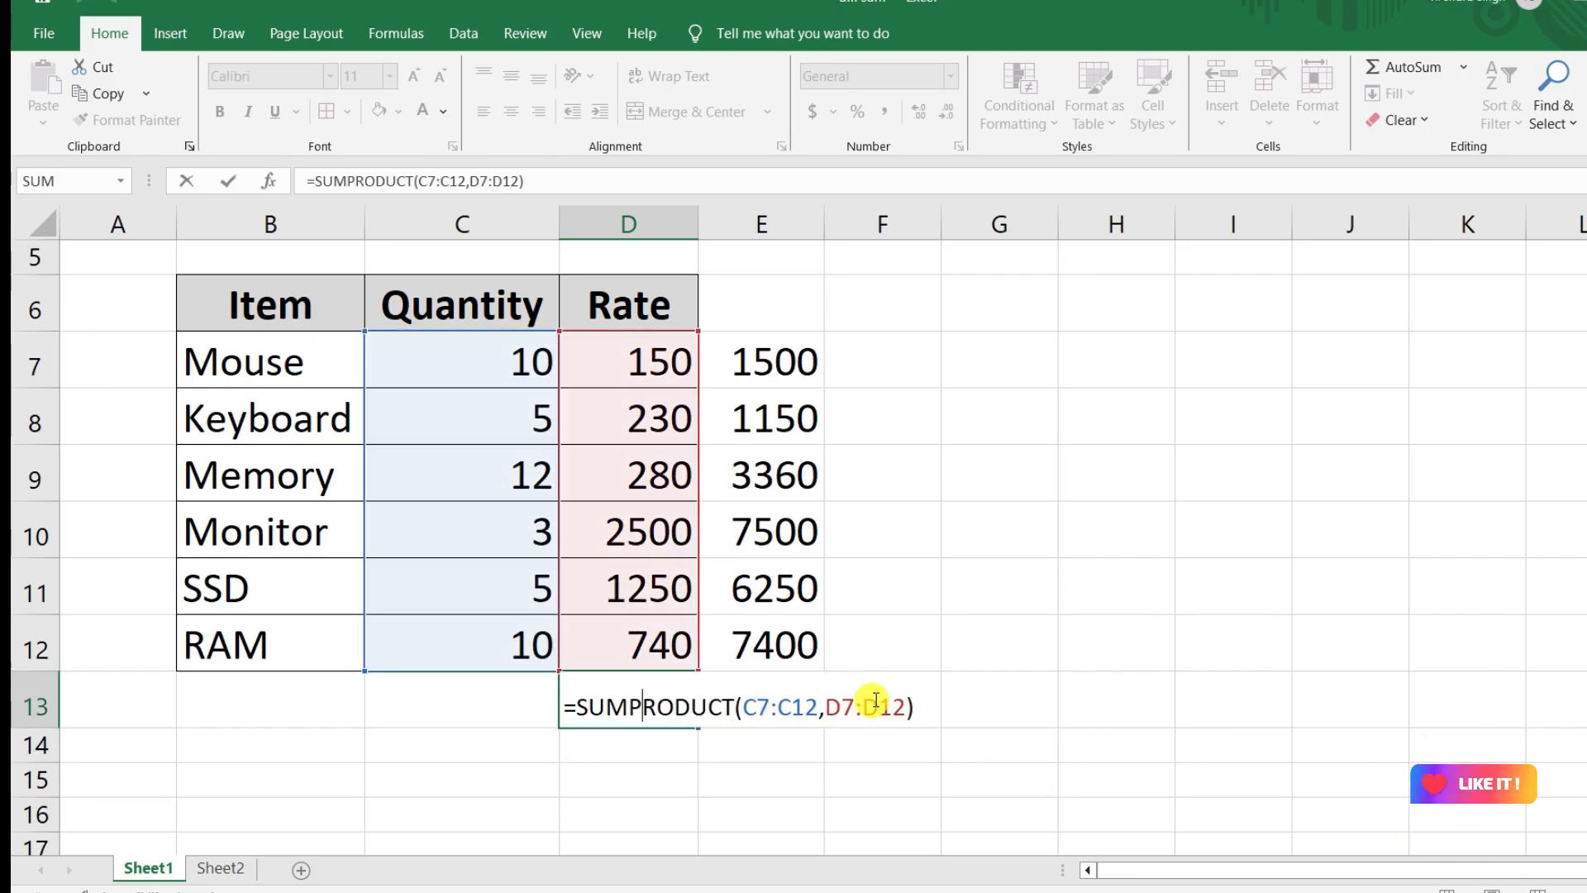
key("Return")
Enlarge the SUMPRODUCT total in D13 to font size 16
left_click(667, 700)
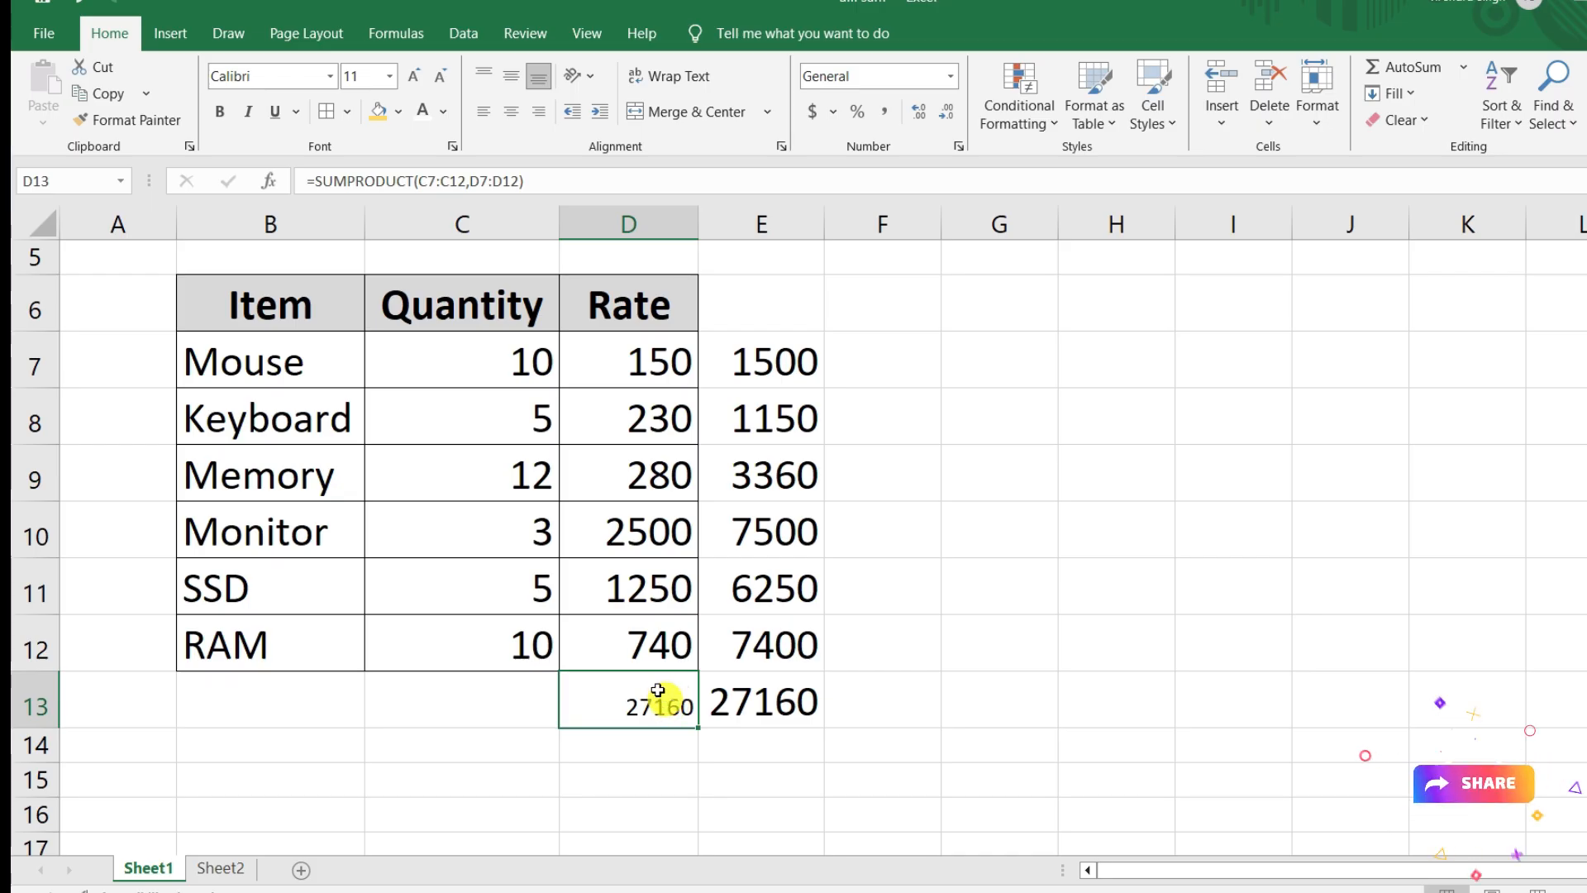
left_click(413, 79)
left_click(414, 78)
left_click(414, 79)
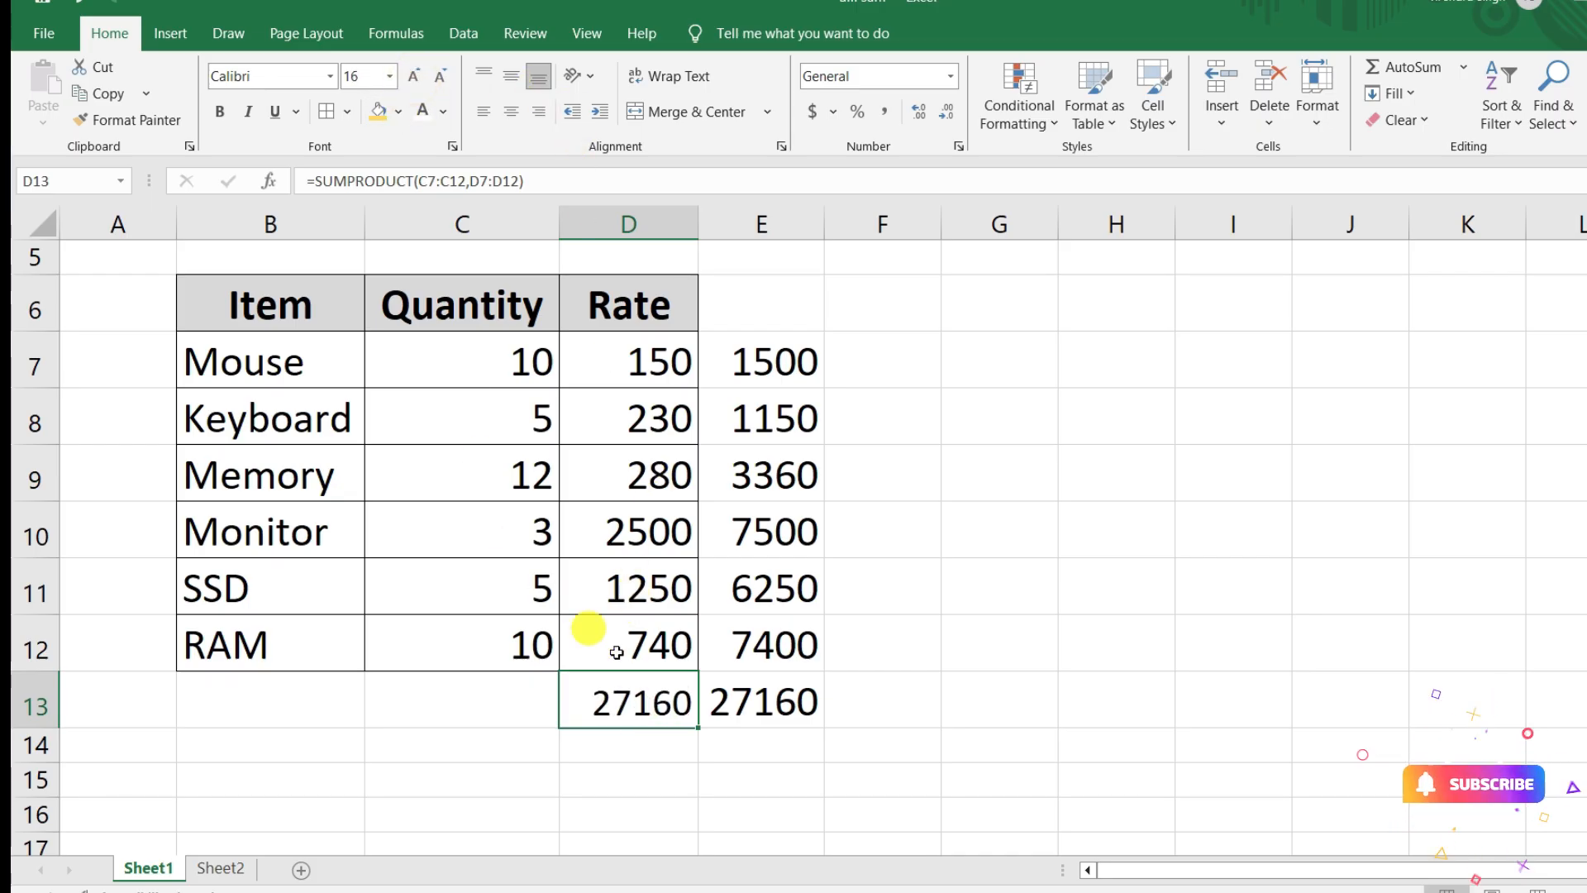
left_click(737, 716)
left_click(599, 723)
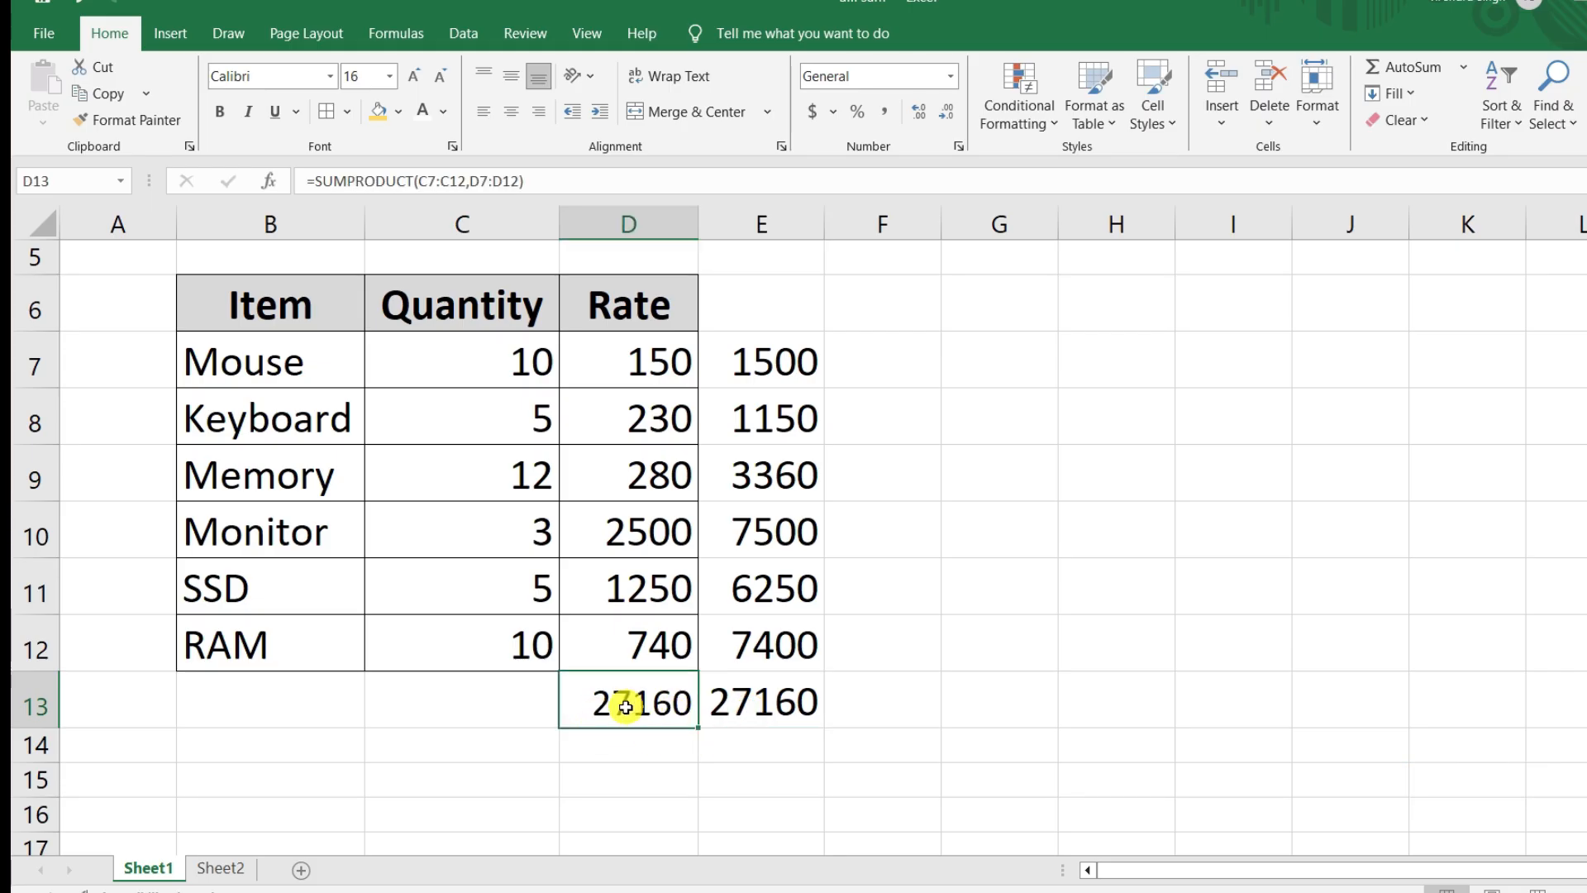
Clear the helper row amounts and their sum from E7:E13, keeping the SUMPRODUCT total in D13
left_click(766, 740)
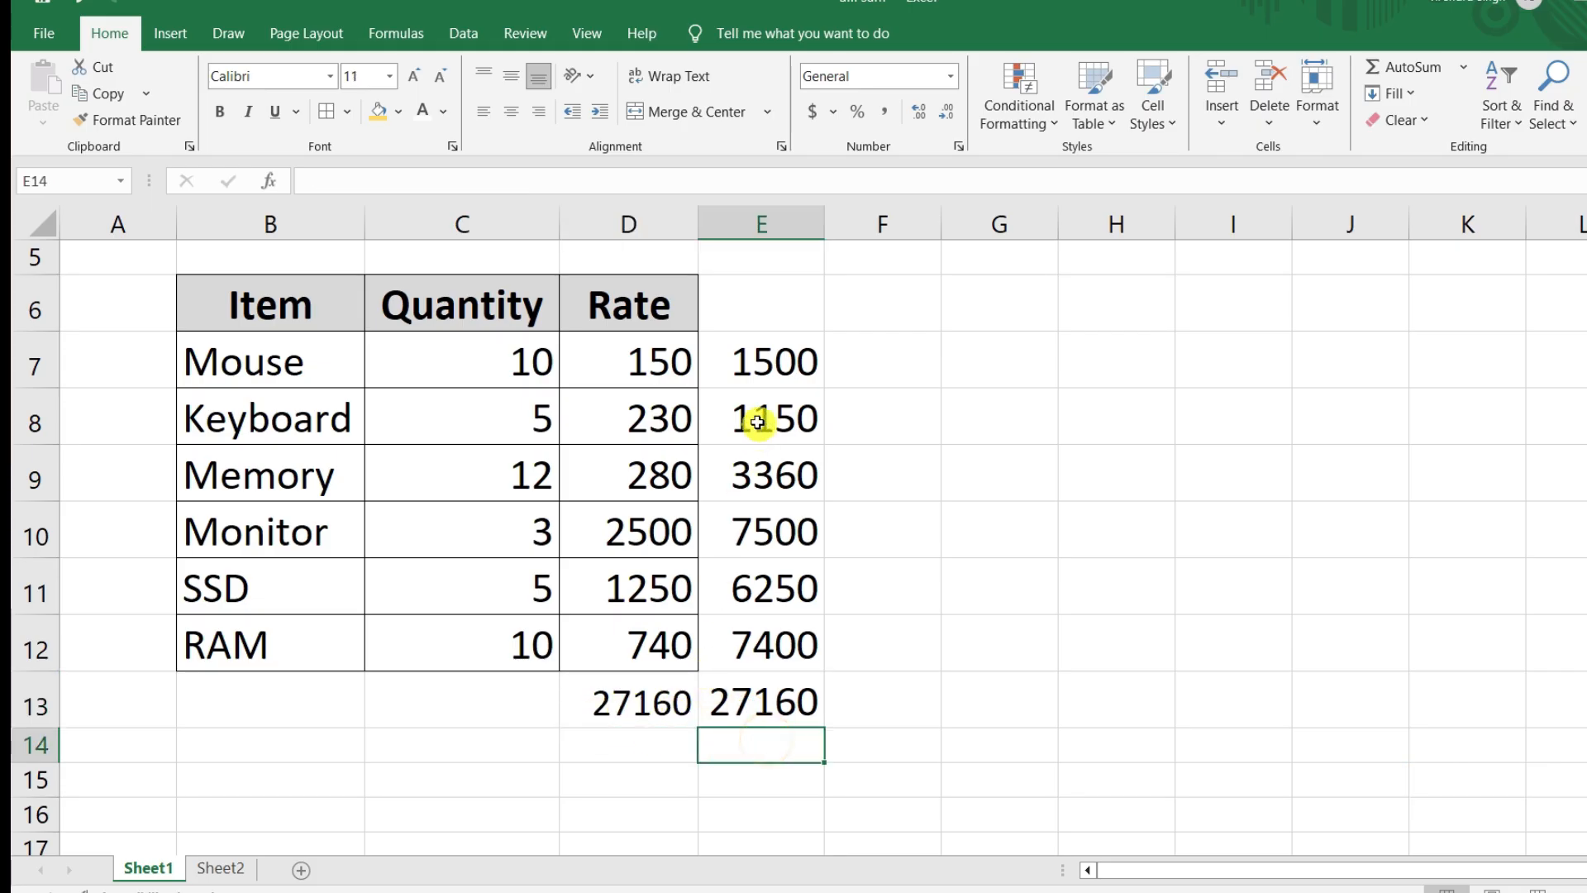
left_click_drag(756, 352, 764, 693)
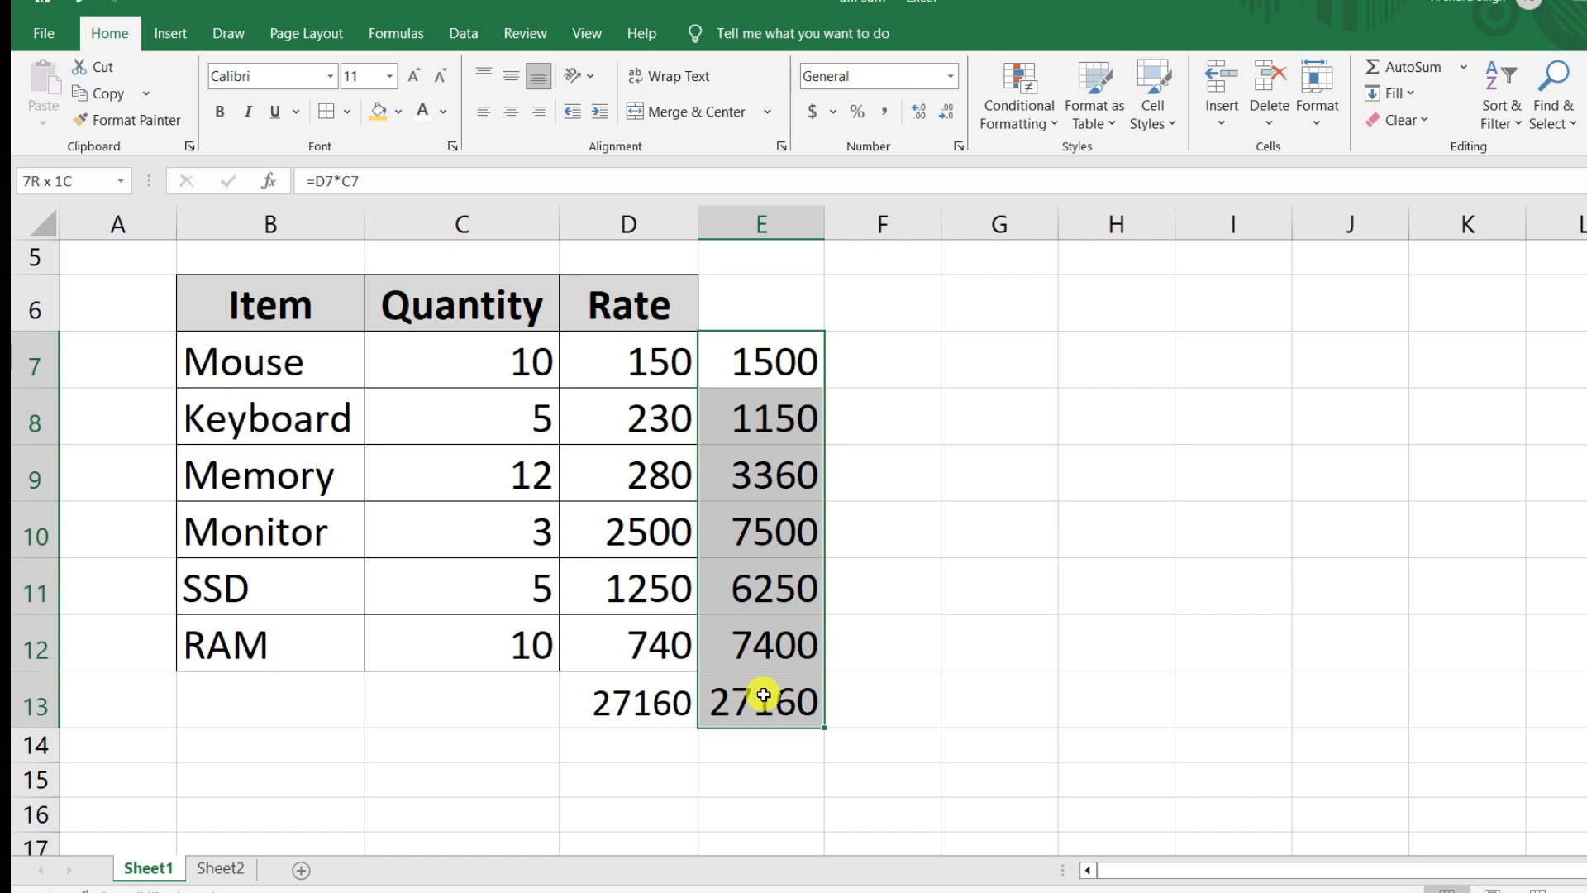
left_click(638, 723)
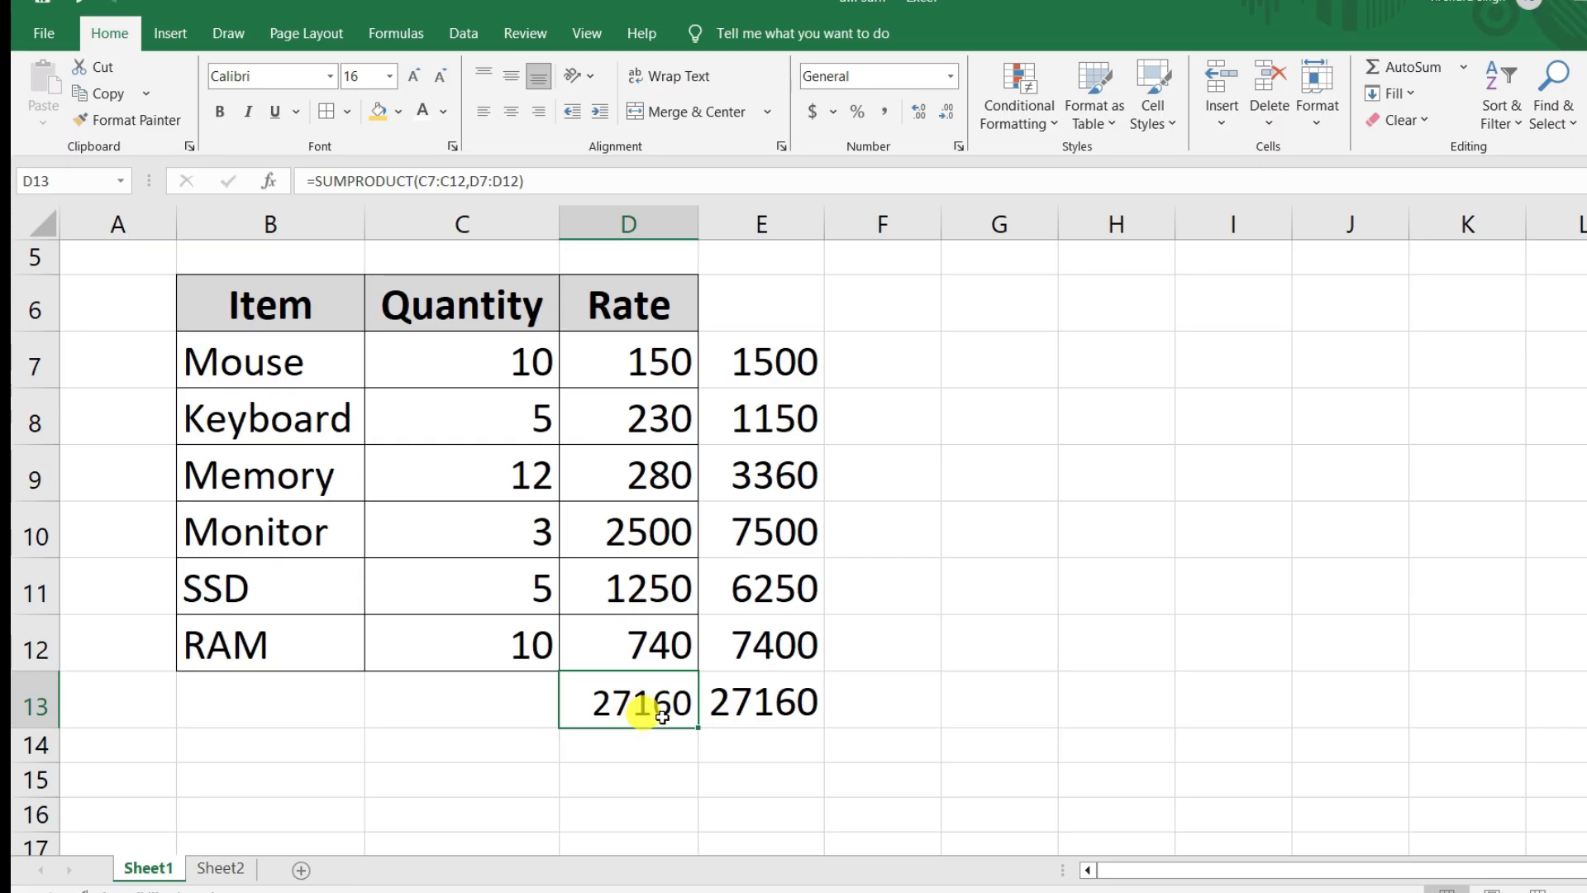
left_click_drag(785, 363, 764, 702)
key("Delete")
left_click(1104, 610)
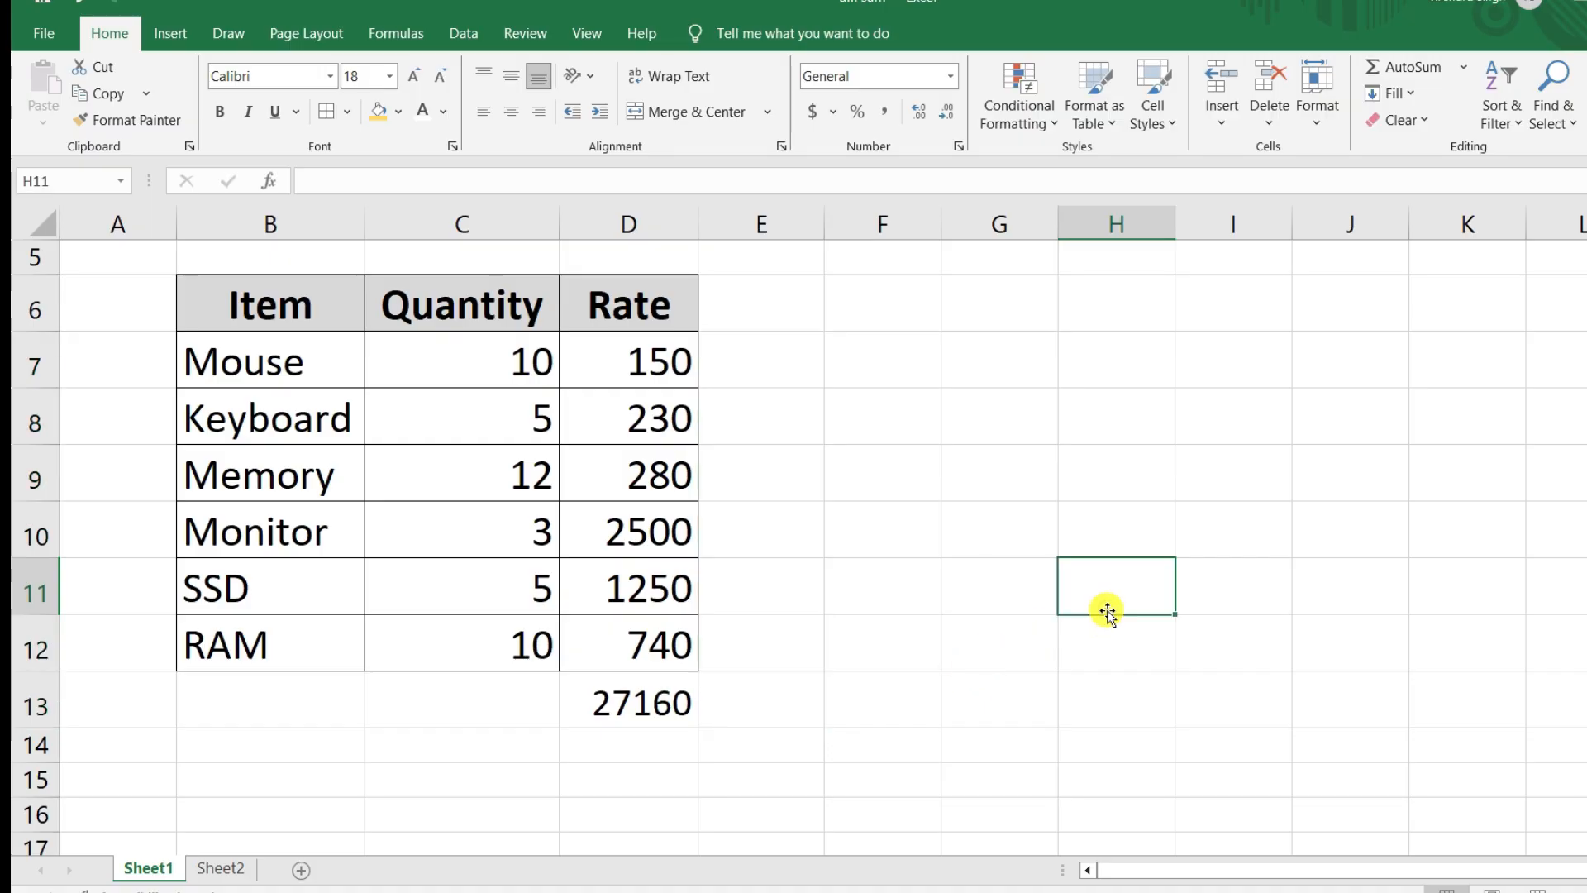
left_click(642, 705)
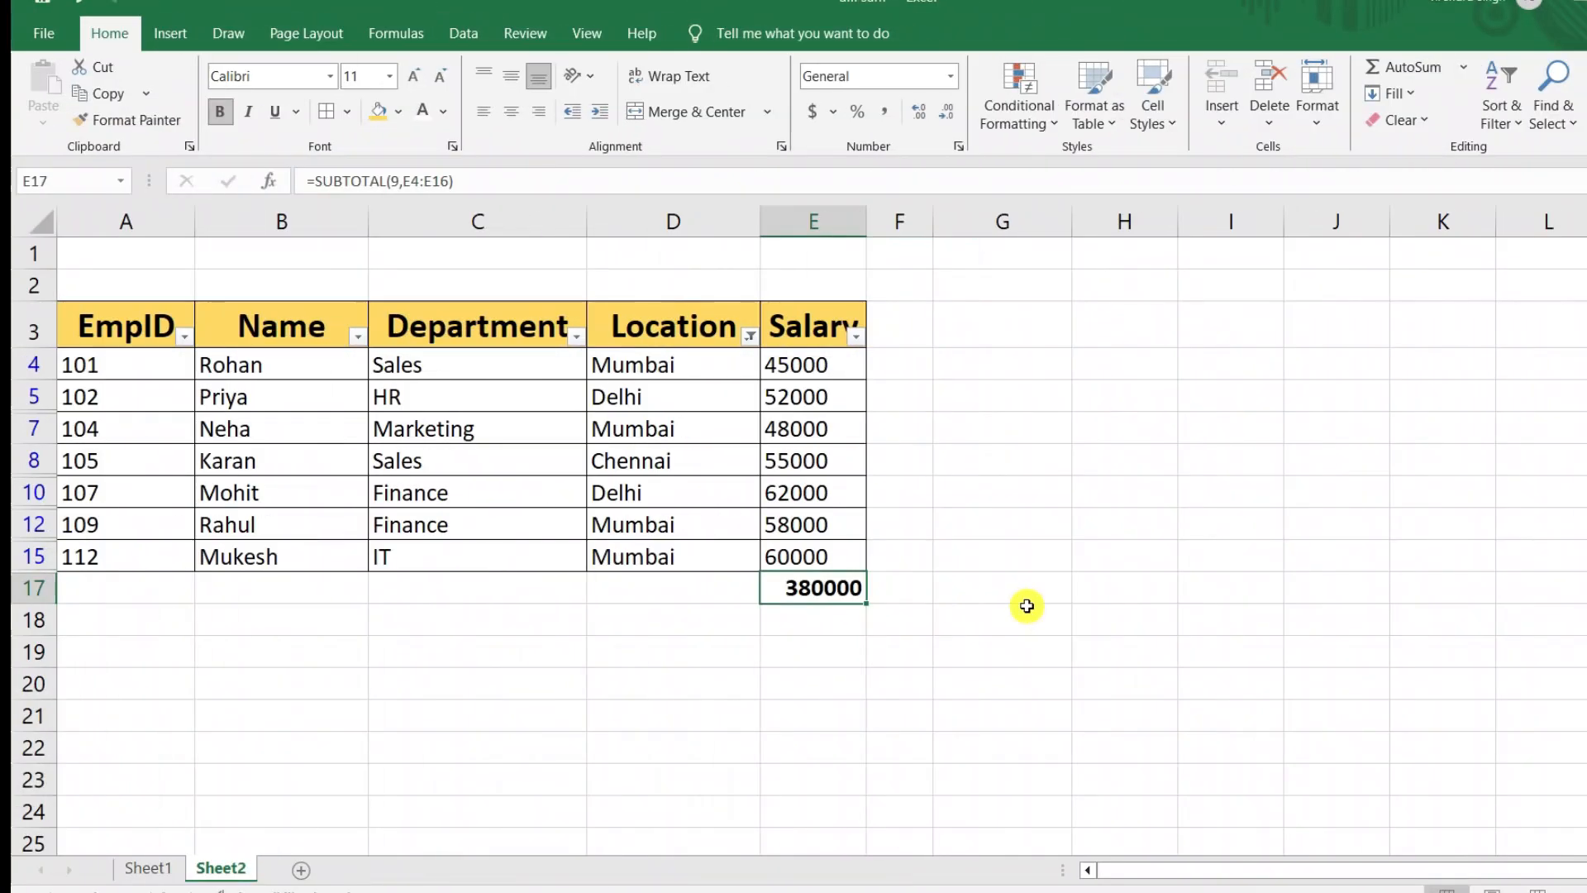
scroll(1009, 596, "down", 1)
scroll(1009, 595, "up", 1)
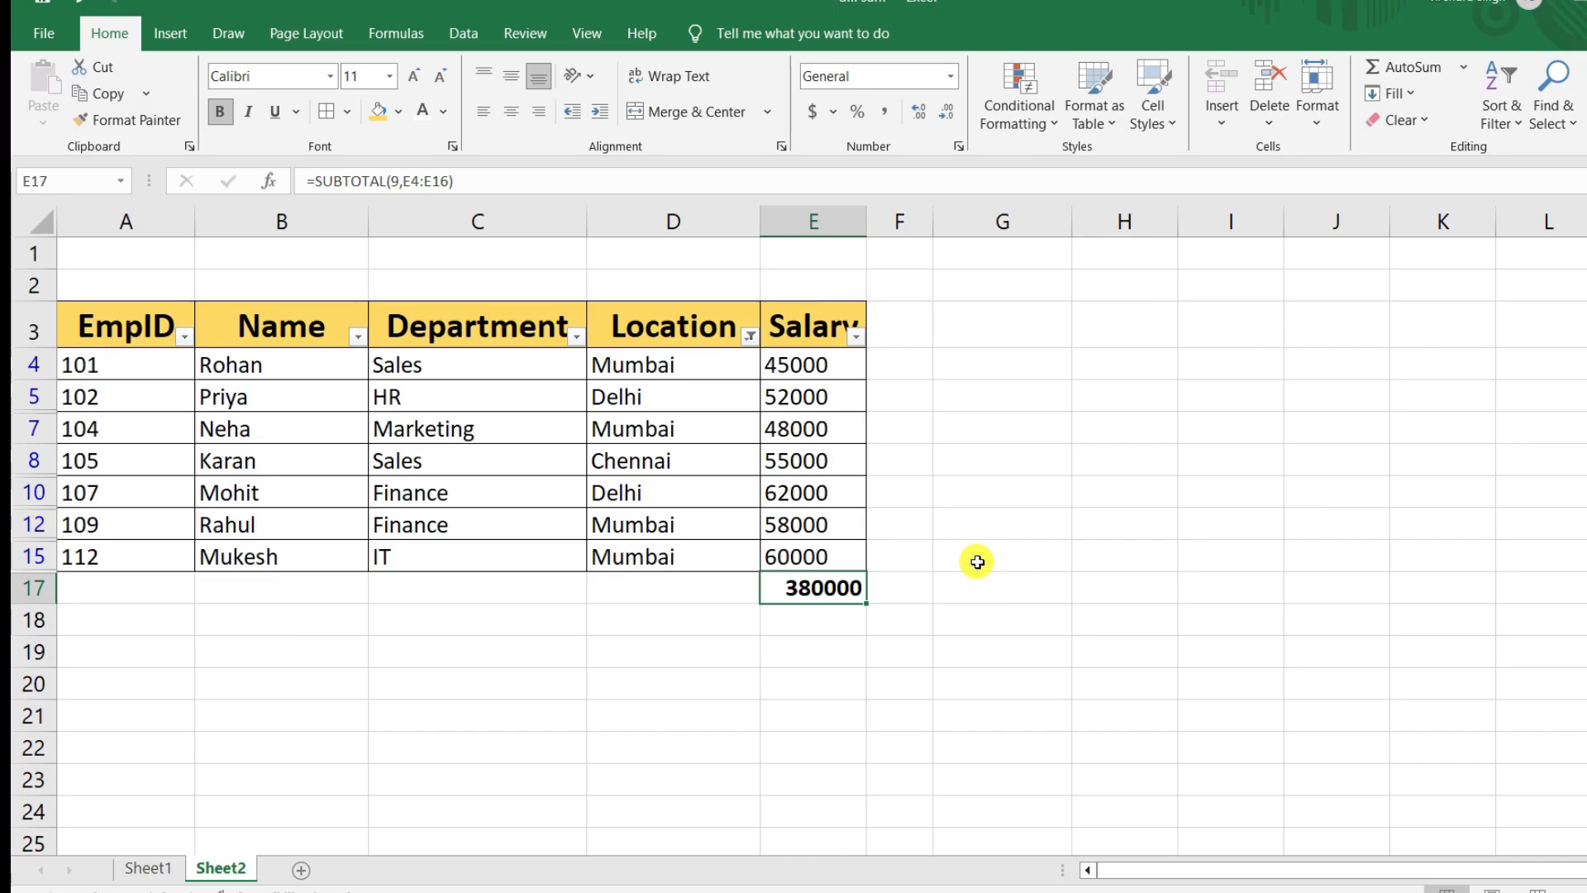
scroll(769, 514, "down", 3)
scroll(771, 512, "up", 2)
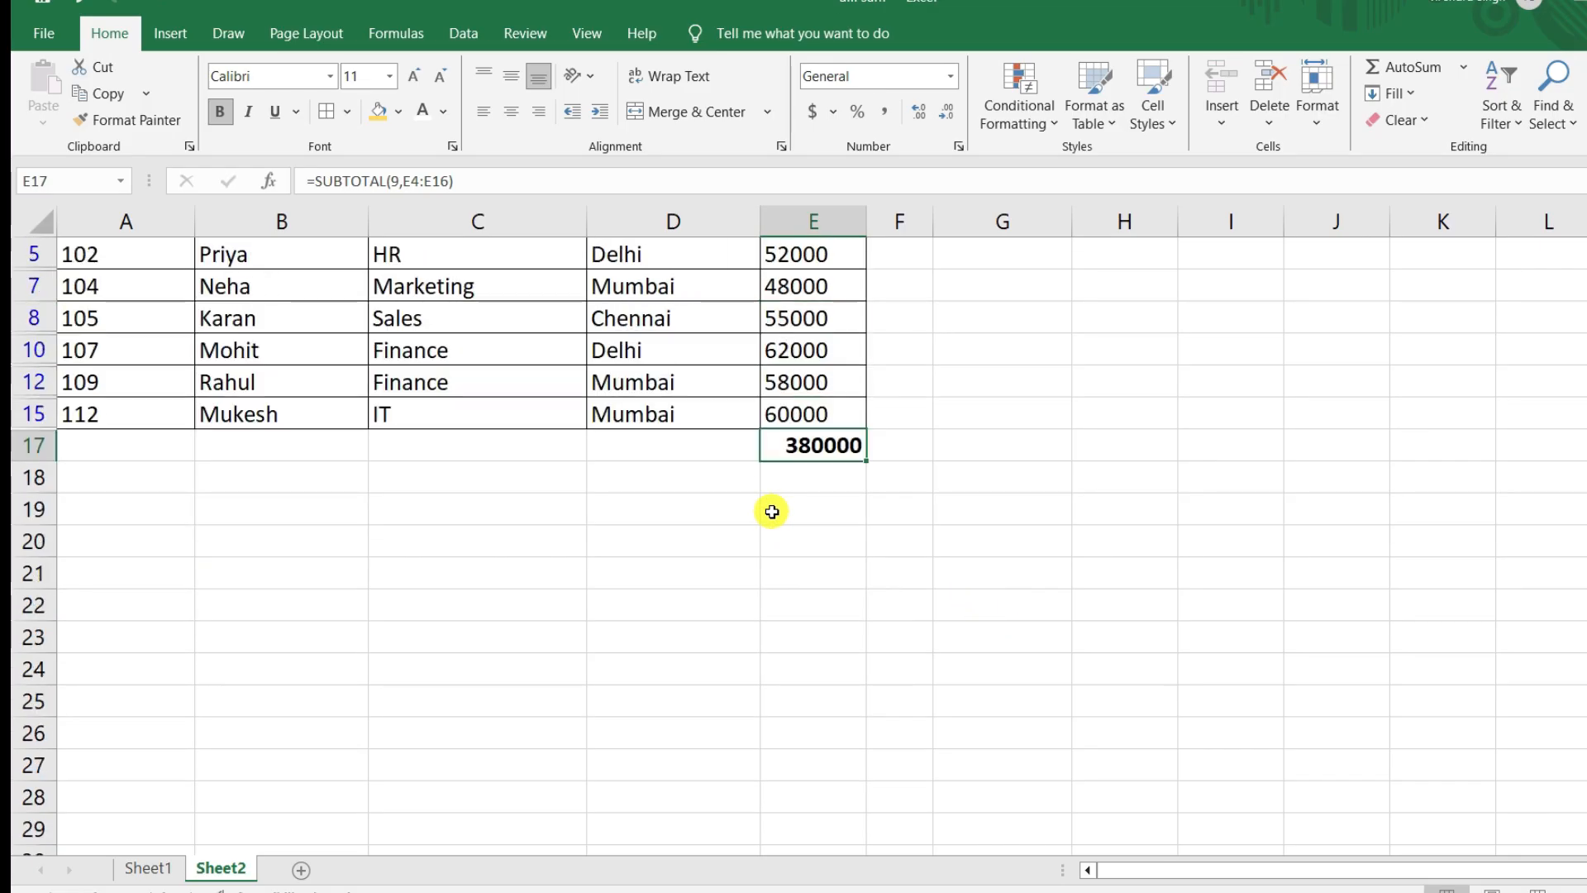
scroll(771, 512, "up", 2)
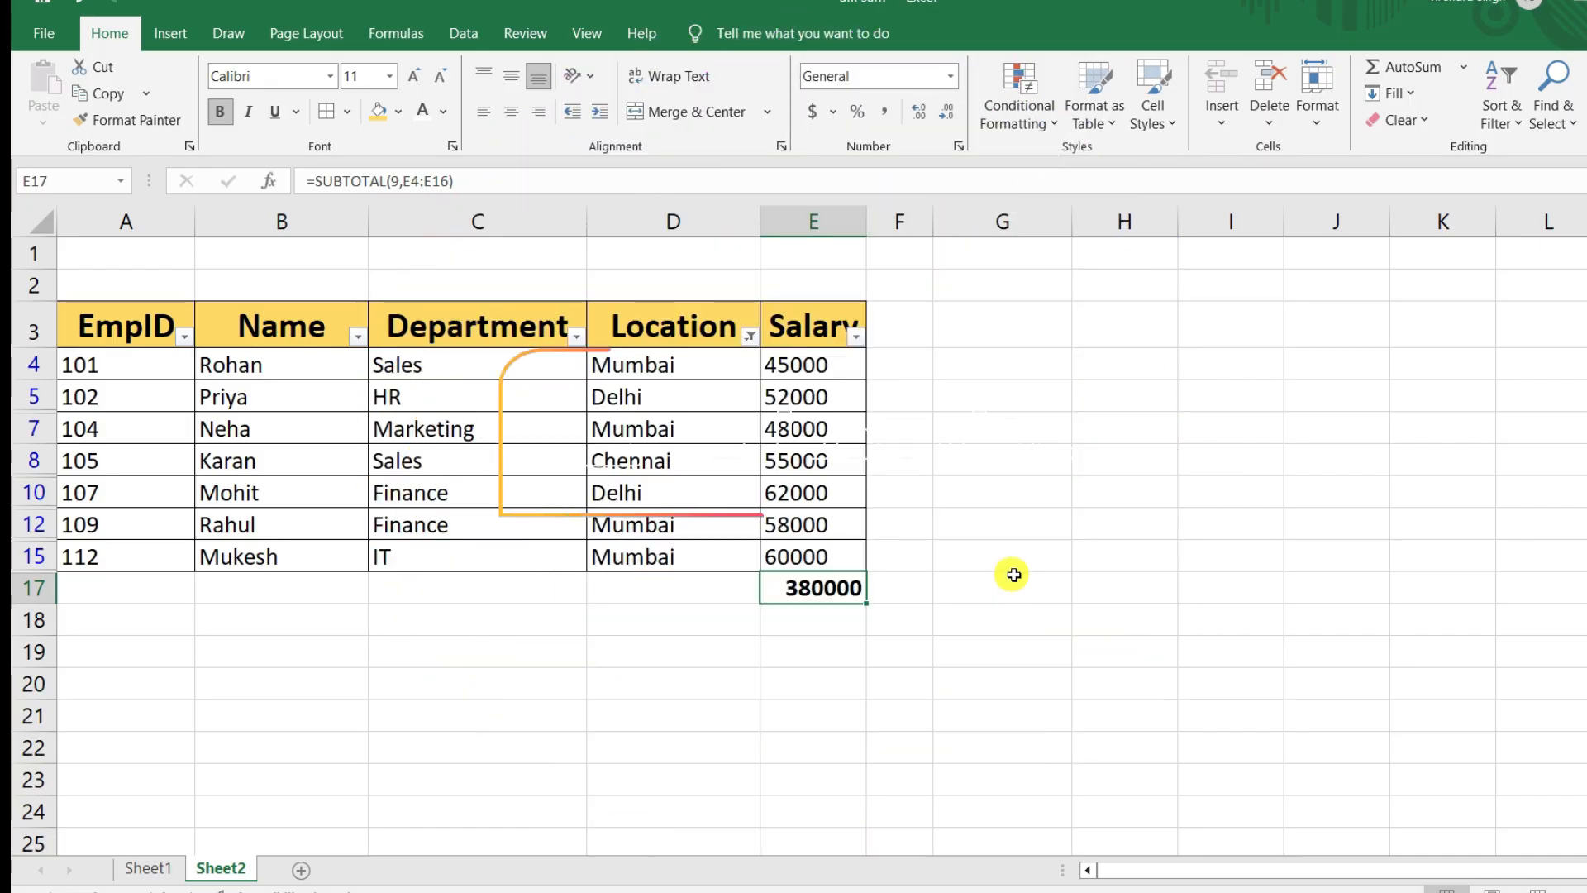
scroll(1016, 571, "down", 6)
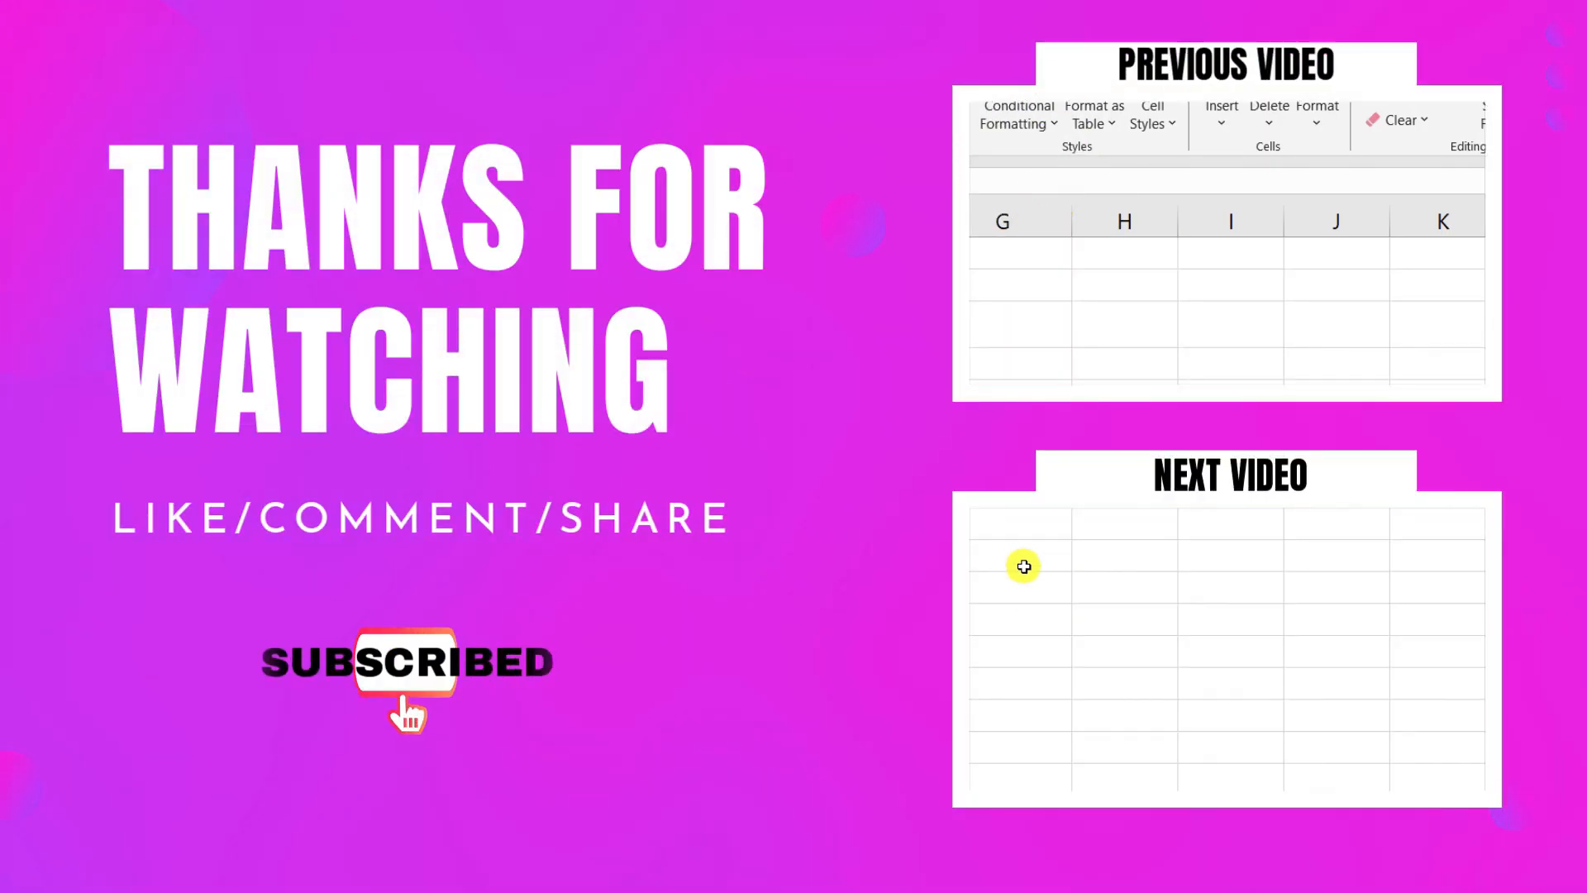